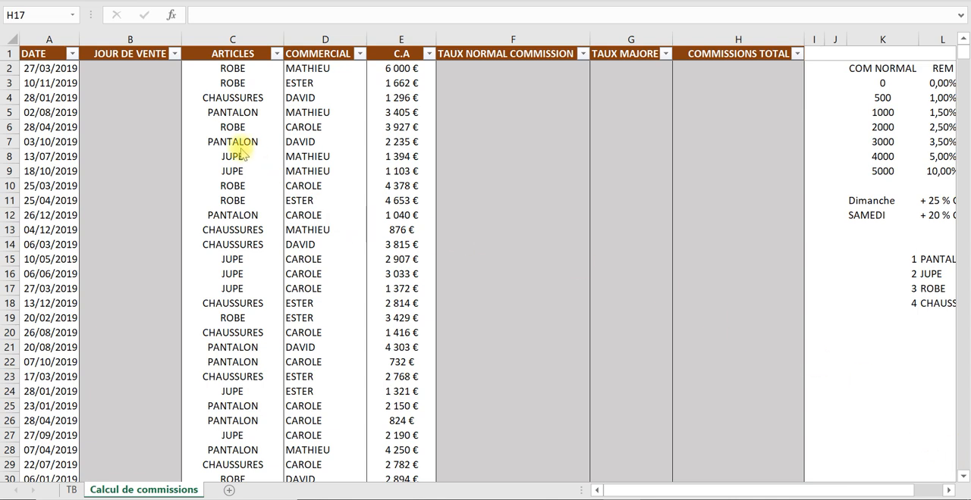
- Review the filter values of the DATE, ARTICLES and COMMERCIAL columns, and the first amount in the C.A column
{"action": "left_click", "coordinate": [39, 91]}
{"action": "left_click", "coordinate": [61, 84]}
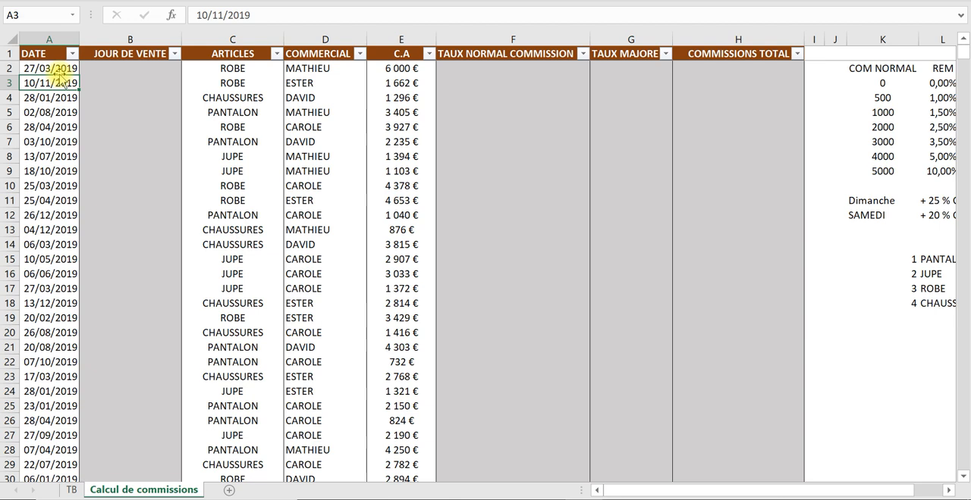
{"action": "left_click", "coordinate": [72, 53]}
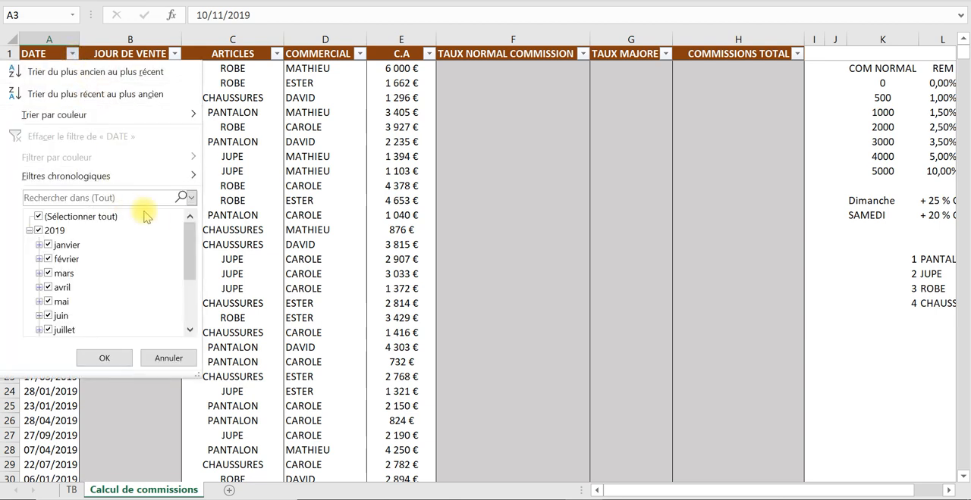
{"action": "left_click_drag", "start_coordinate": [190, 250], "coordinate": [192, 336]}
{"action": "left_click", "coordinate": [180, 357]}
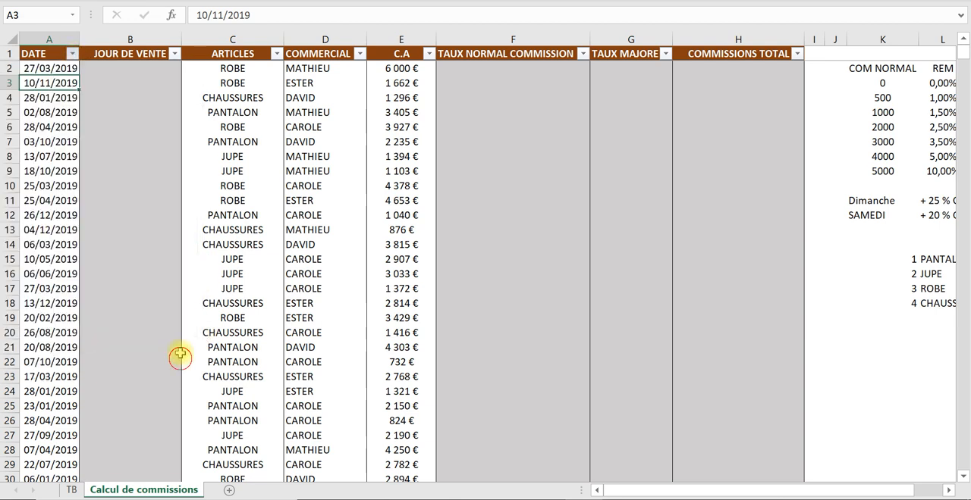
{"action": "left_click", "coordinate": [241, 188]}
{"action": "left_click", "coordinate": [277, 53]}
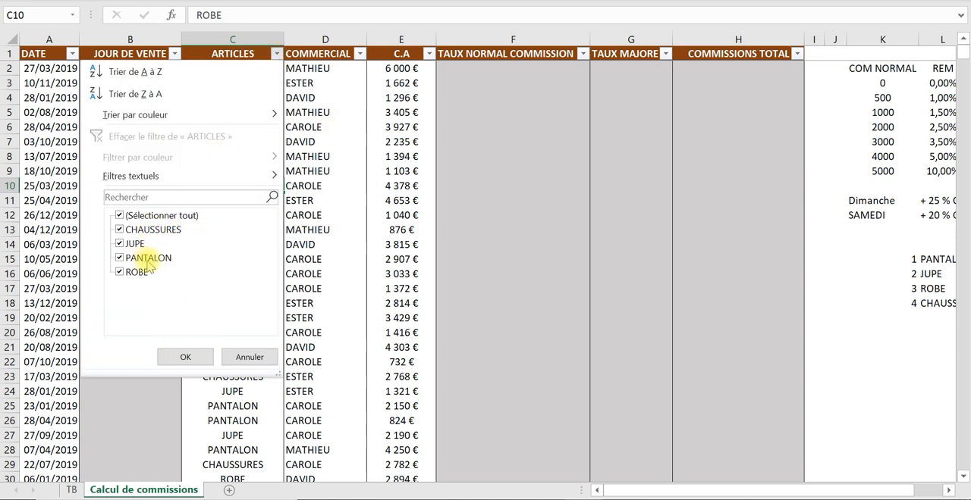
{"action": "left_click", "coordinate": [250, 357]}
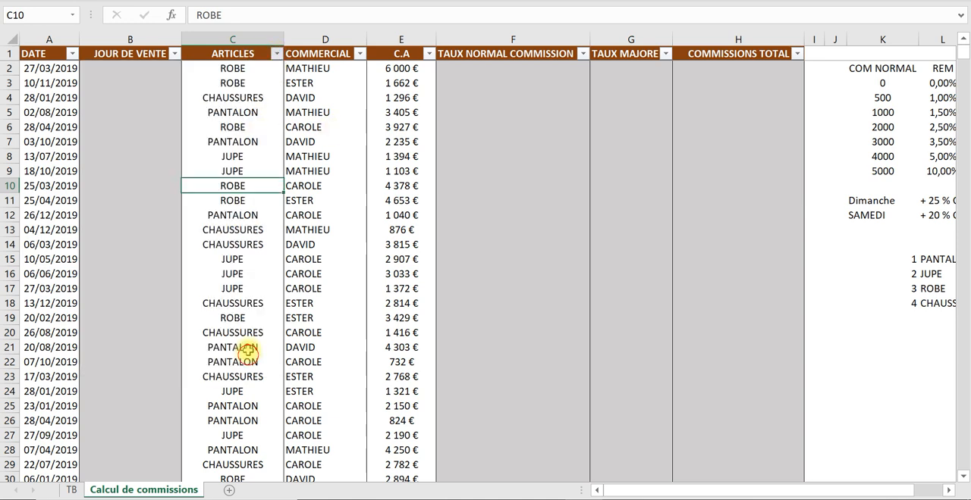
{"action": "left_click", "coordinate": [338, 67]}
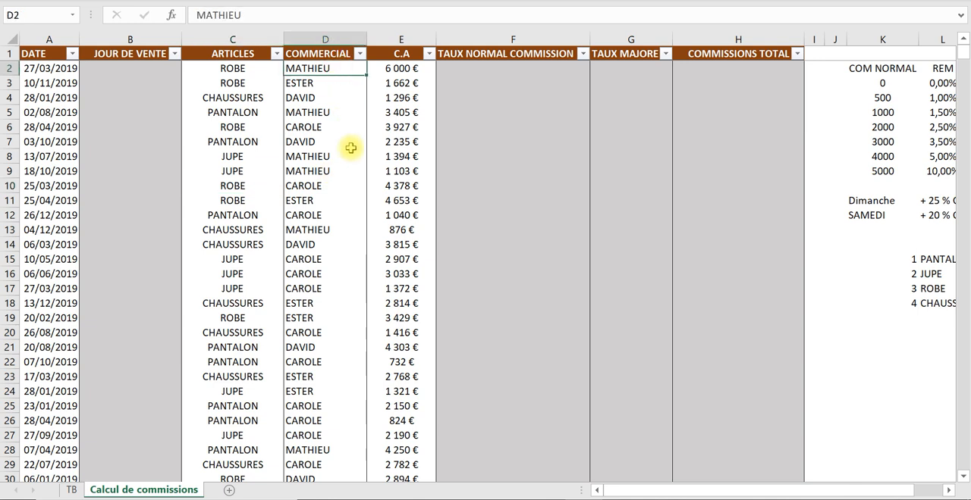
{"action": "left_click", "coordinate": [360, 54]}
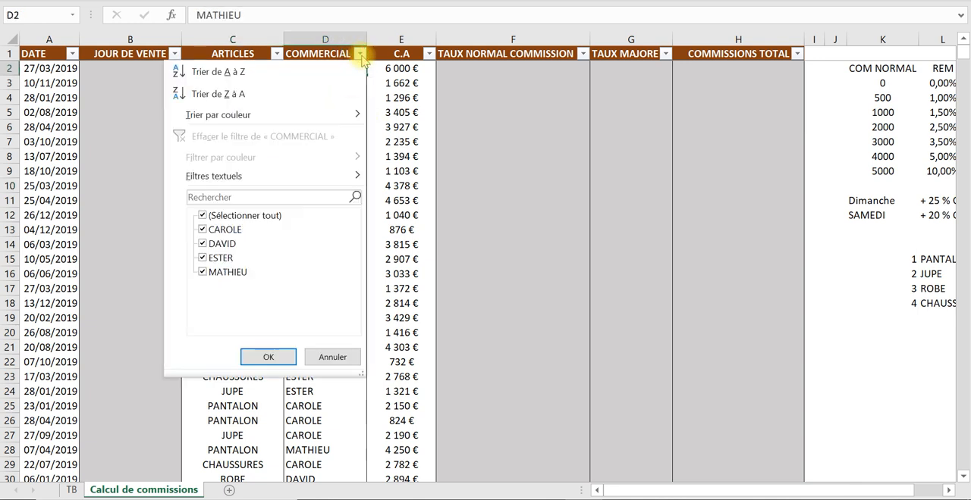
{"action": "left_click", "coordinate": [385, 116]}
{"action": "left_click", "coordinate": [400, 72]}
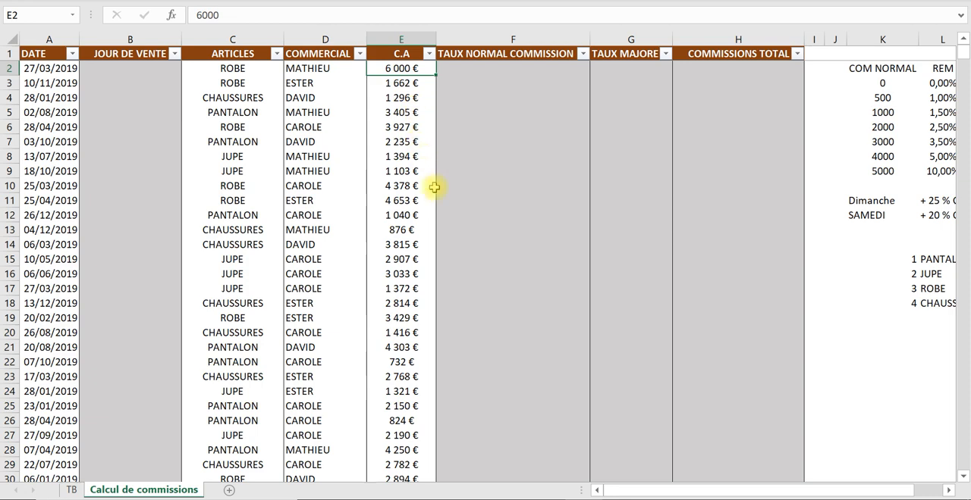
- Examine the normal commission scale in columns K and L, matching each COM NORMAL threshold with its REM rate
{"action": "left_click", "coordinate": [536, 114]}
{"action": "left_click_drag", "start_coordinate": [786, 481], "coordinate": [847, 478]}
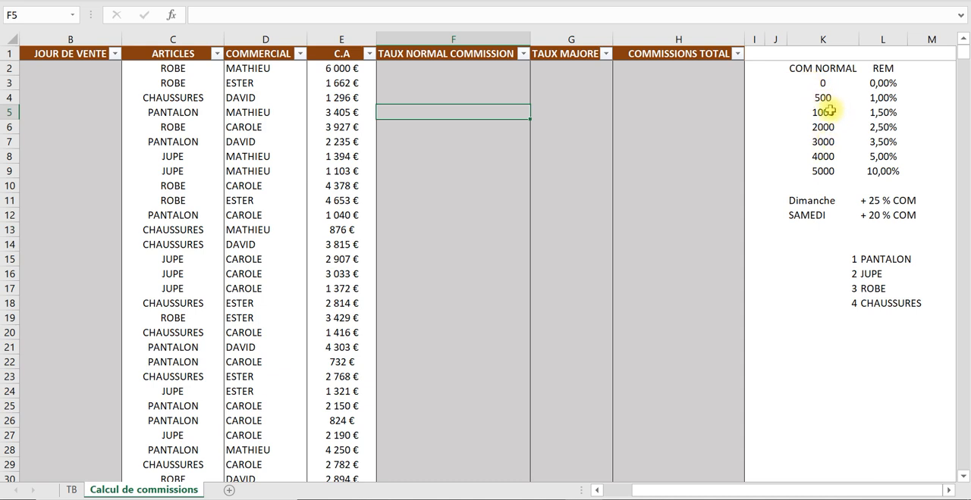
{"action": "left_click", "coordinate": [818, 83]}
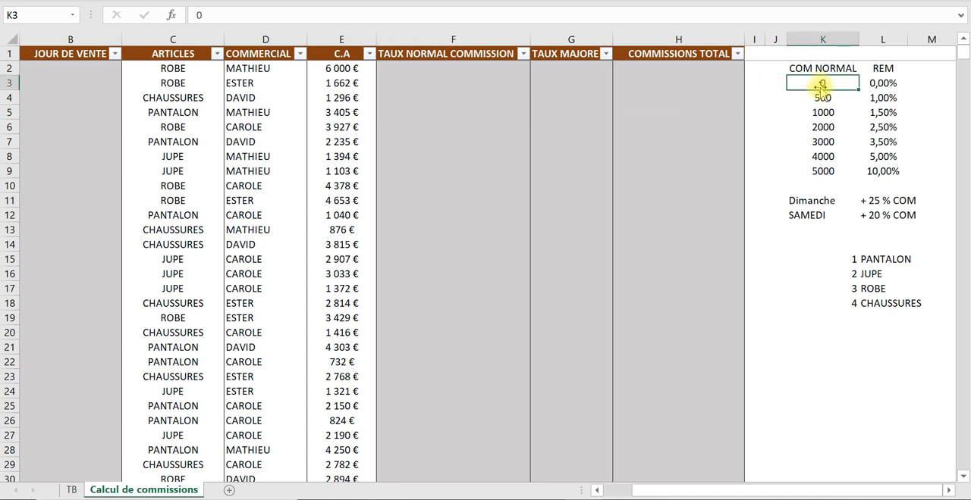
{"action": "left_click", "coordinate": [818, 96]}
{"action": "left_click", "coordinate": [872, 85]}
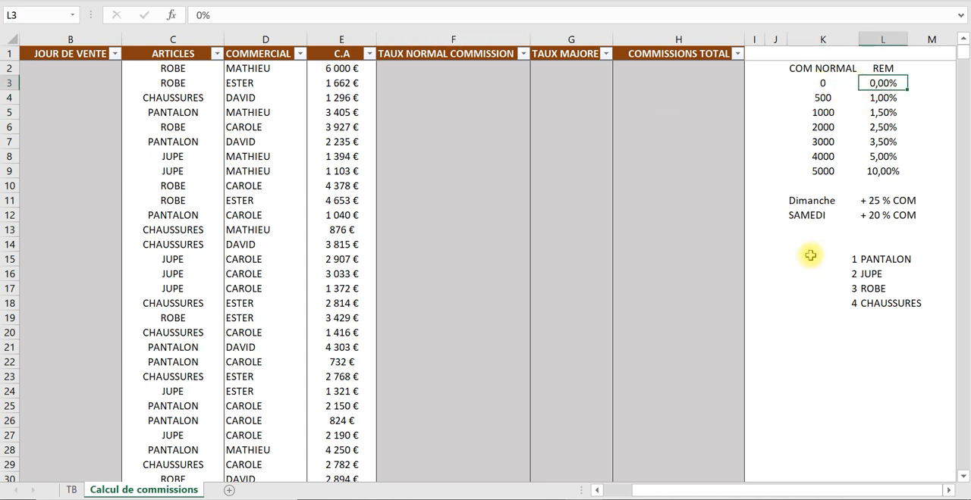
{"action": "left_click", "coordinate": [821, 97]}
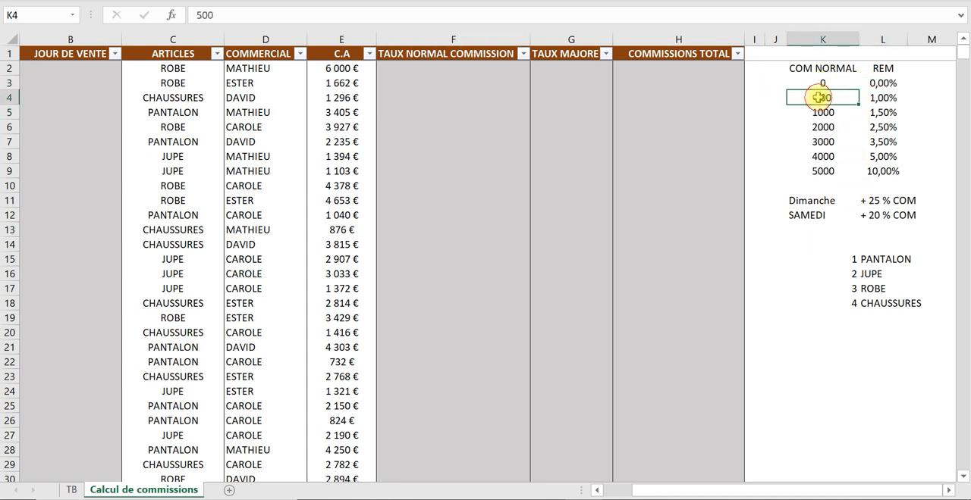
{"action": "left_click", "coordinate": [825, 112]}
{"action": "left_click", "coordinate": [880, 97]}
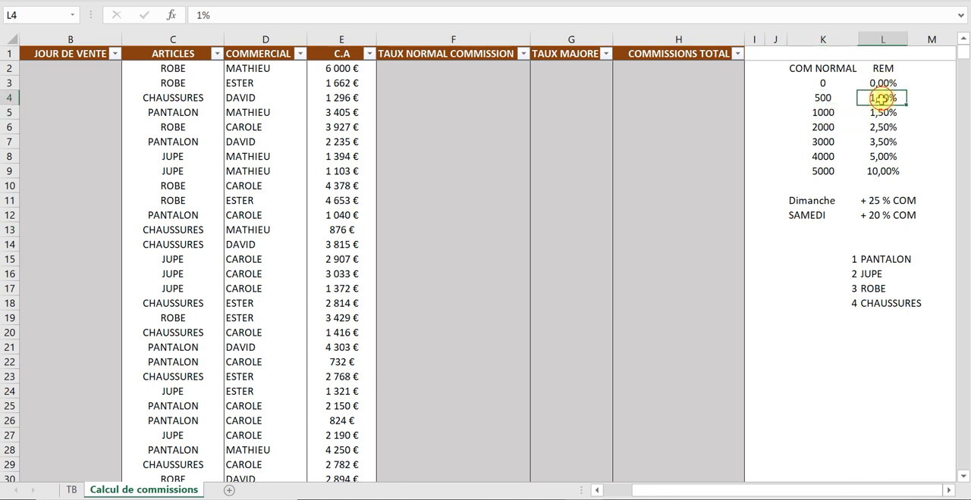
{"action": "left_click", "coordinate": [872, 172]}
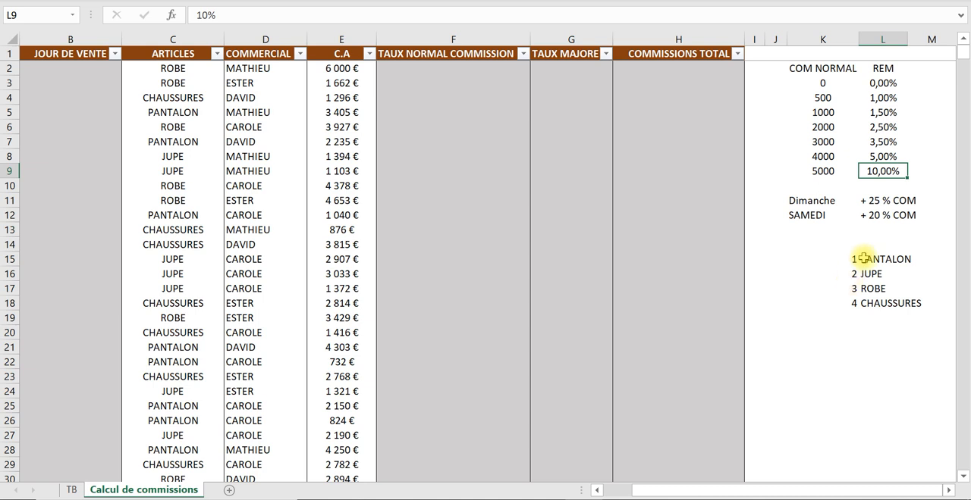
- Examine the commission supplements for Dimanche and SAMEDI in K11:L12 alongside the empty JOUR DE VENTE column
{"action": "left_click", "coordinate": [825, 200]}
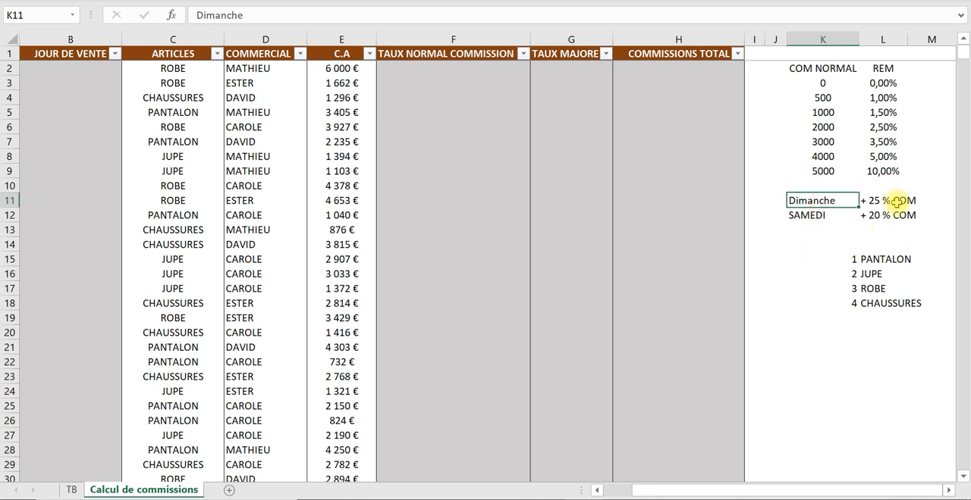
{"action": "left_click", "coordinate": [894, 203]}
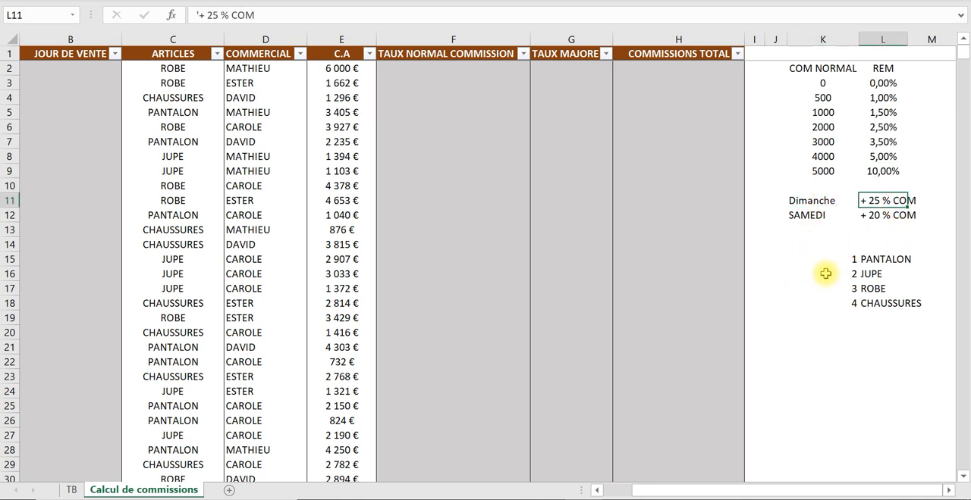
{"action": "left_click", "coordinate": [817, 215]}
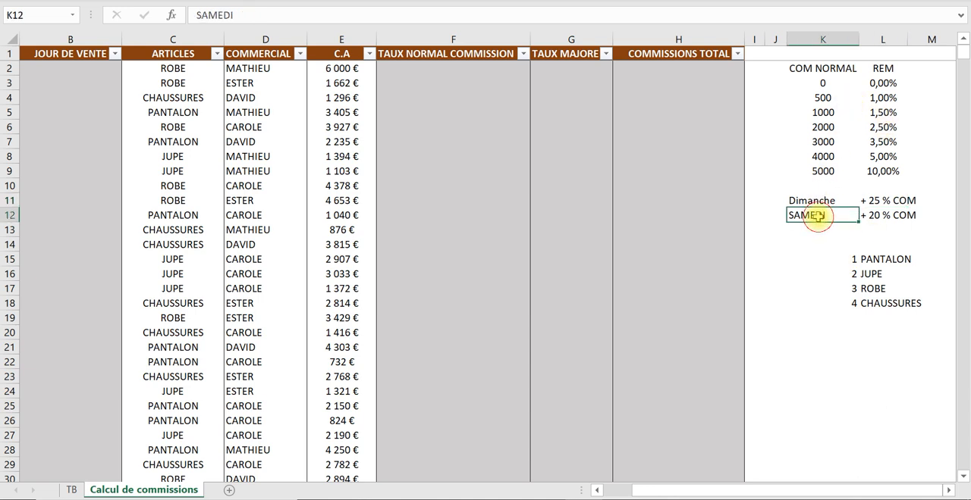
{"action": "left_click", "coordinate": [876, 215]}
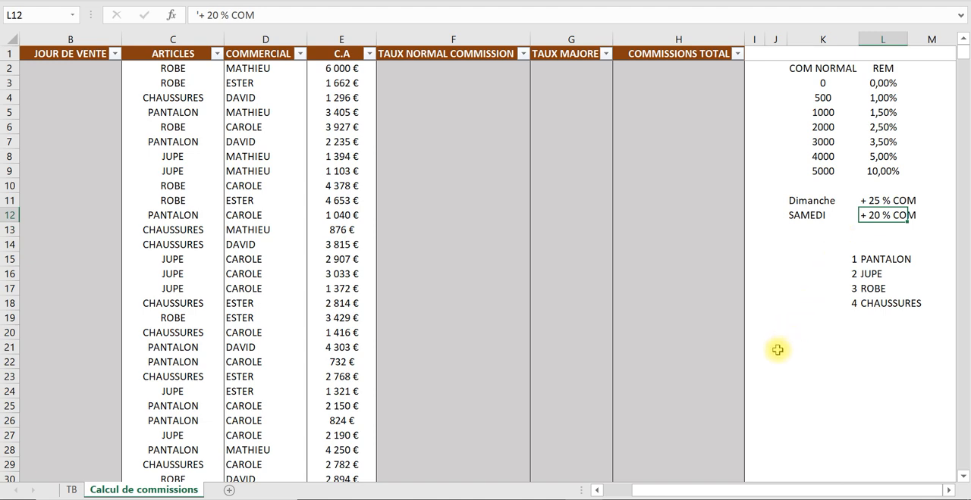
{"action": "left_click_drag", "start_coordinate": [694, 493], "coordinate": [639, 486]}
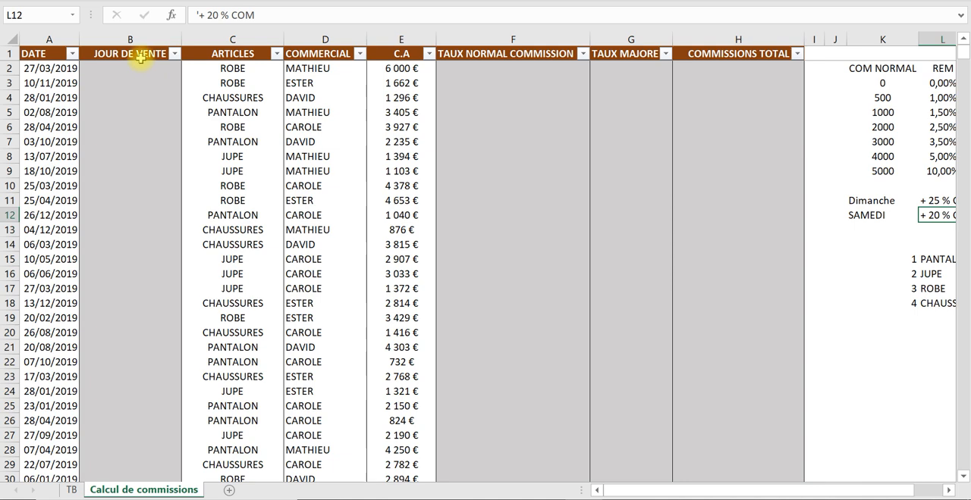
{"action": "left_click", "coordinate": [136, 54]}
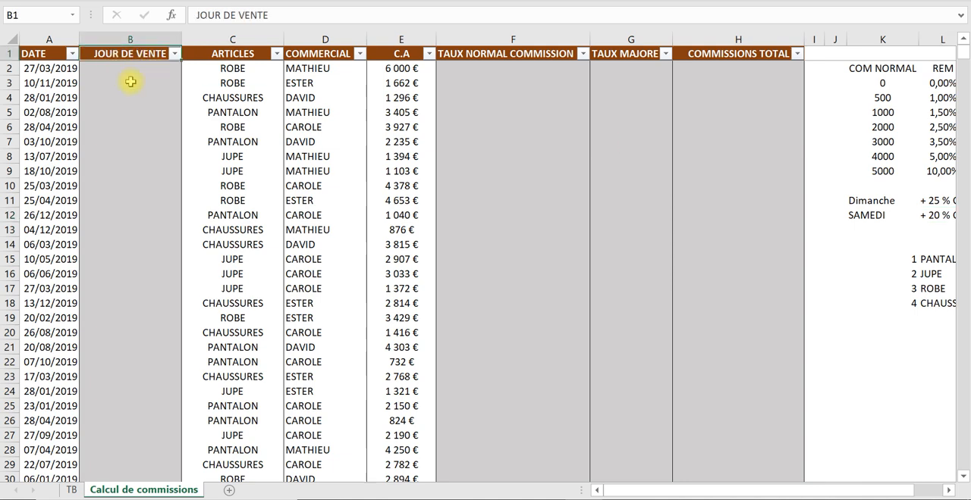
{"action": "left_click_drag", "start_coordinate": [774, 490], "coordinate": [812, 493]}
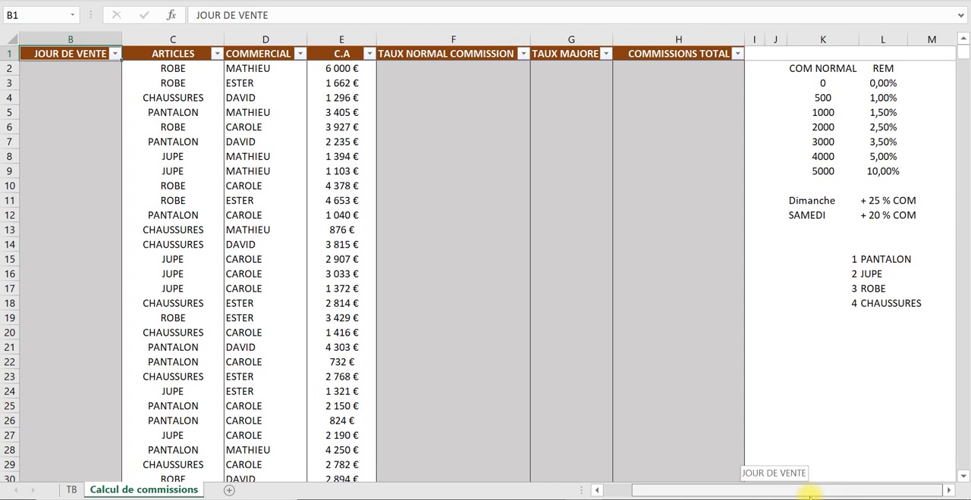
{"action": "left_click_drag", "start_coordinate": [880, 199], "coordinate": [876, 215]}
{"action": "left_click_drag", "start_coordinate": [796, 199], "coordinate": [872, 228]}
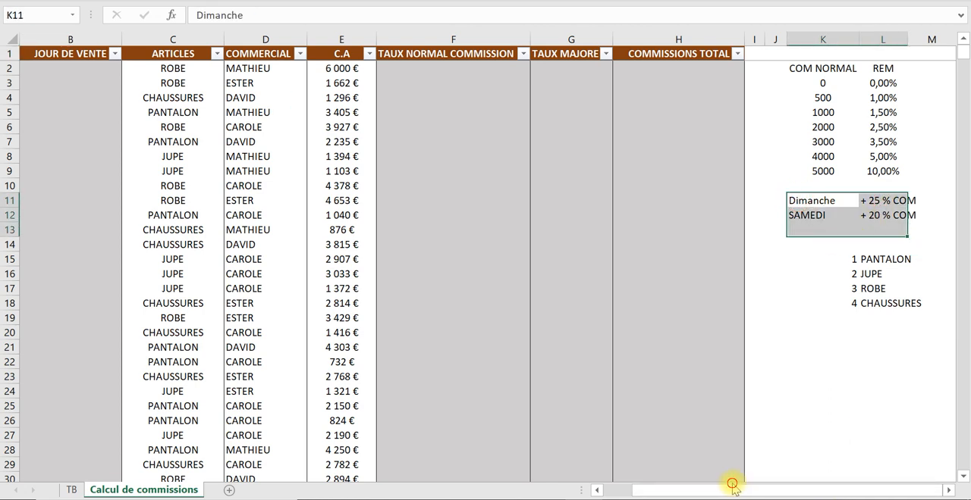
{"action": "left_click_drag", "start_coordinate": [677, 485], "coordinate": [622, 492]}
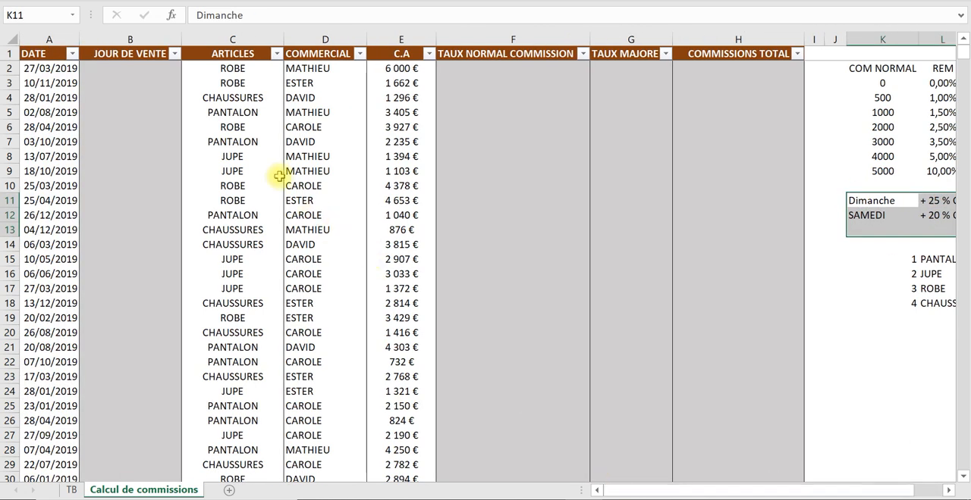
{"action": "left_click", "coordinate": [102, 74]}
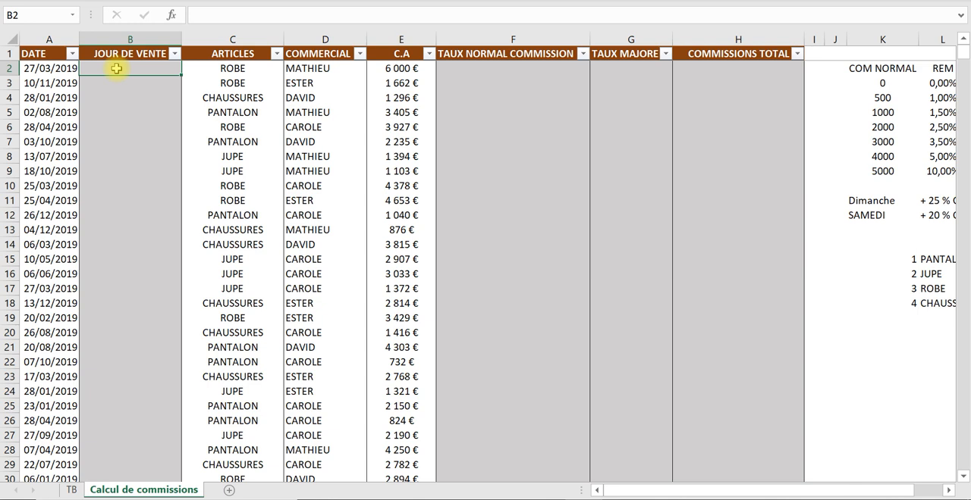
{"action": "type", "text": "-"}
{"action": "key", "text": "BackSpace"}
{"action": "key", "text": "Caps_Lock"}
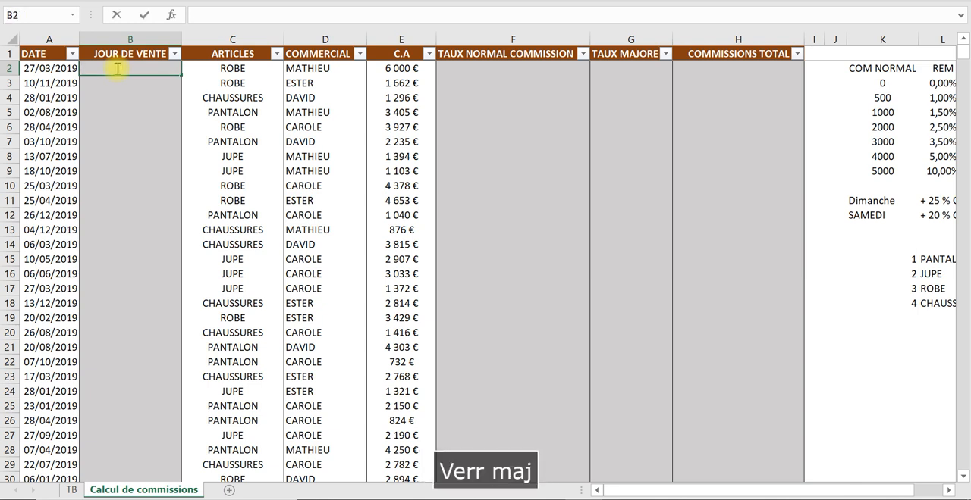
{"action": "type", "text": "_"}
{"action": "key", "text": "BackSpace"}
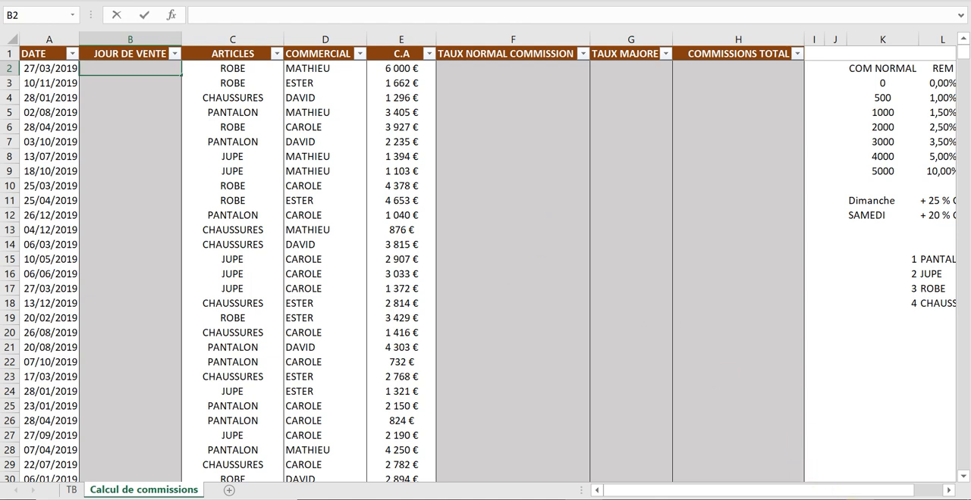
{"action": "left_click", "coordinate": [842, 499]}
{"action": "left_click", "coordinate": [834, 388]}
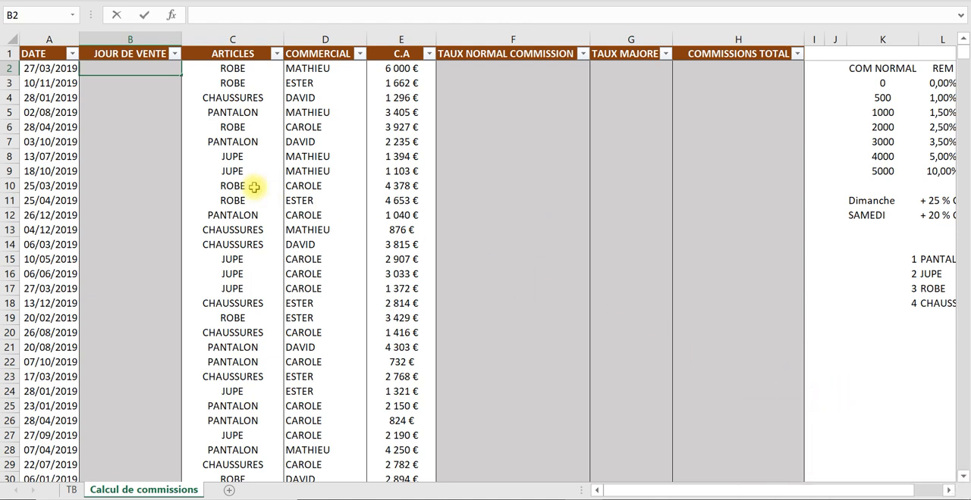
{"action": "left_click", "coordinate": [81, 93]}
- Enter the formula =JOURSEM(A2;2) in B2 to get the weekday number, counted from Monday as 1, of the first sale date
{"action": "left_click", "coordinate": [99, 65]}
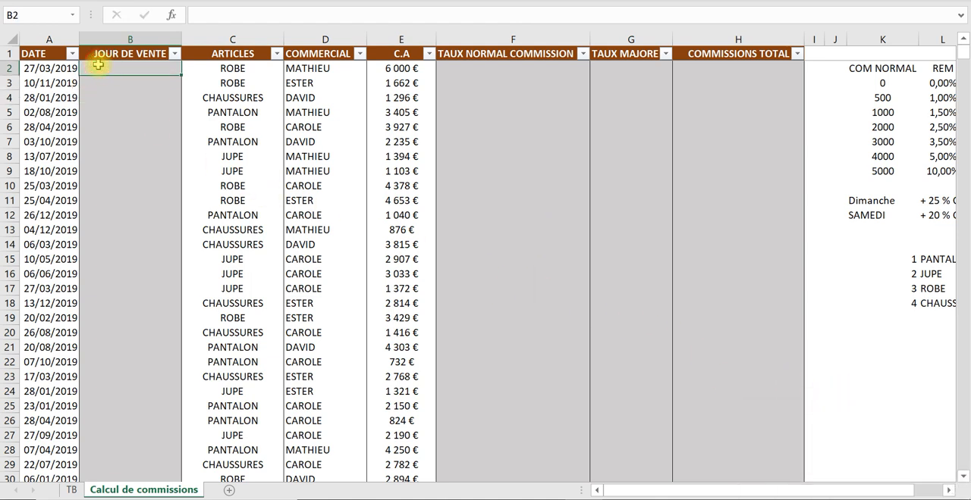
{"action": "type", "text": "+"}
{"action": "key", "text": "BackSpace"}
{"action": "type", "text": "="}
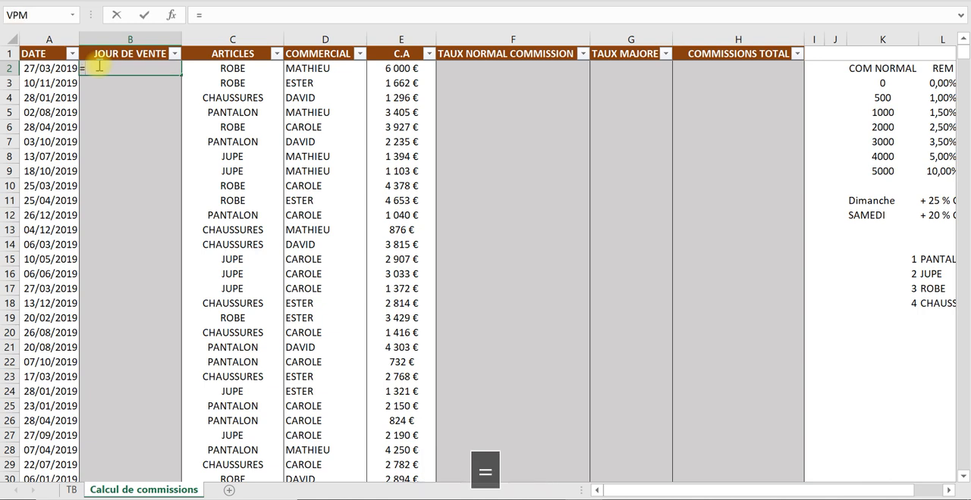
{"action": "type", "text": "jo"}
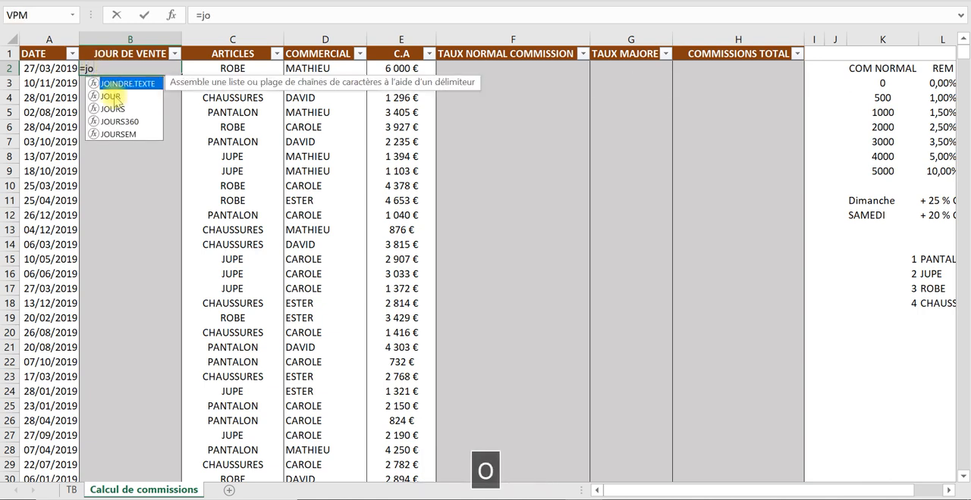
{"action": "double_click", "coordinate": [117, 134]}
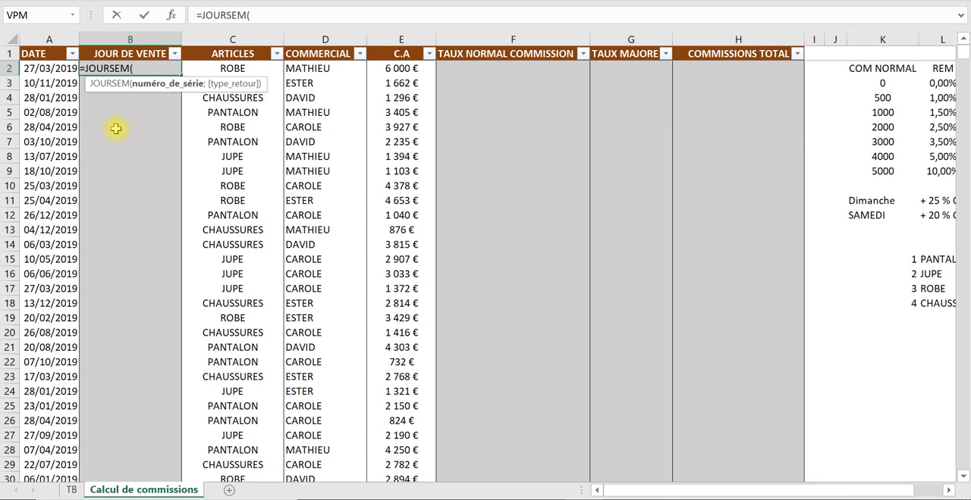
{"action": "left_click", "coordinate": [55, 69]}
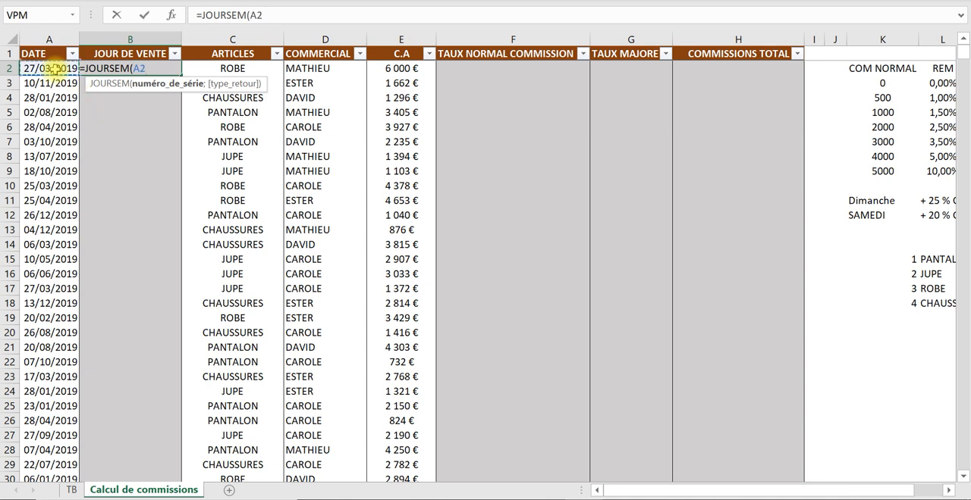
{"action": "type", "text": ";"}
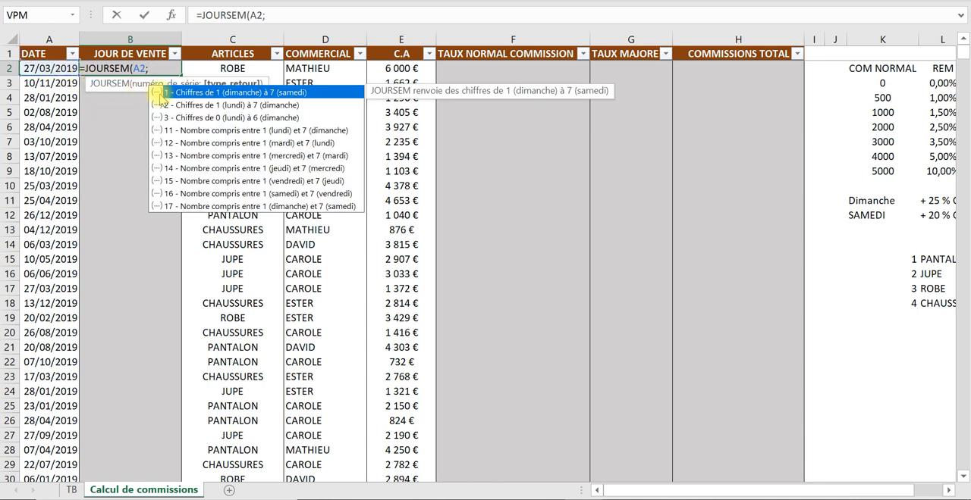
{"action": "double_click", "coordinate": [195, 107]}
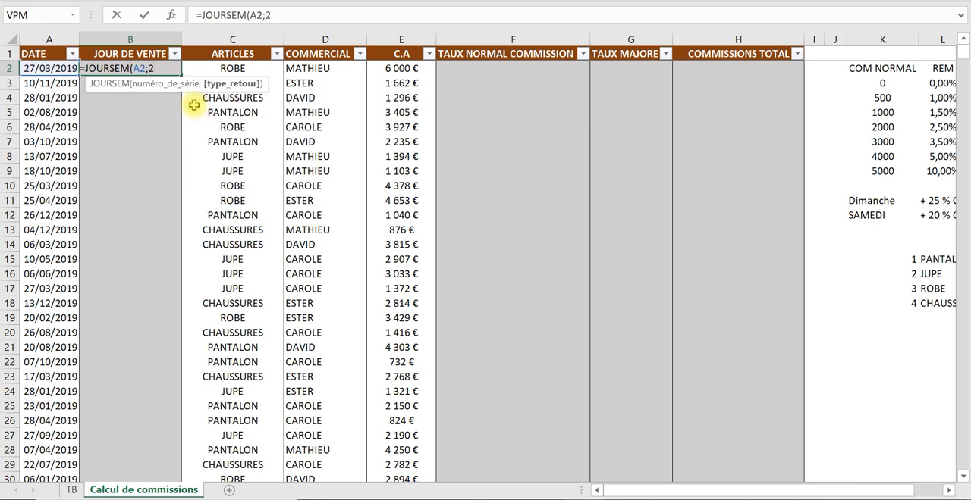
{"action": "type", "text": ")"}
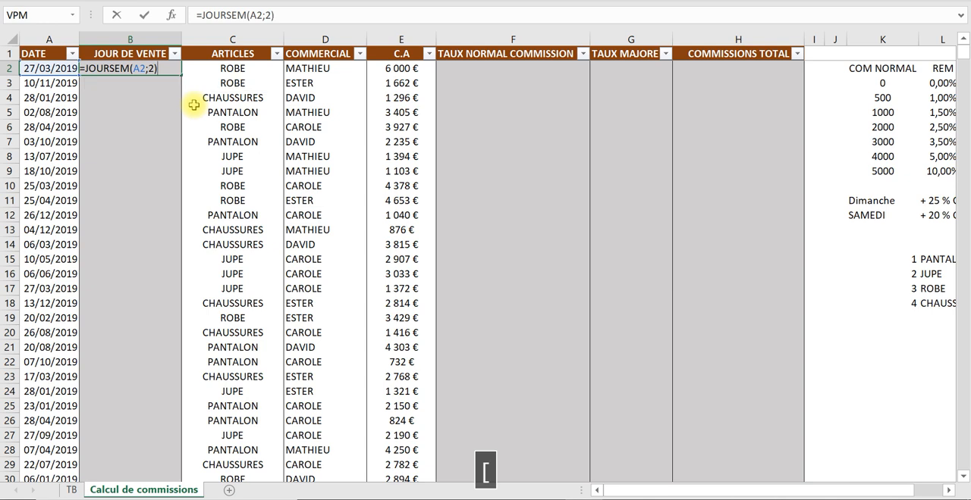
{"action": "key", "text": "Return"}
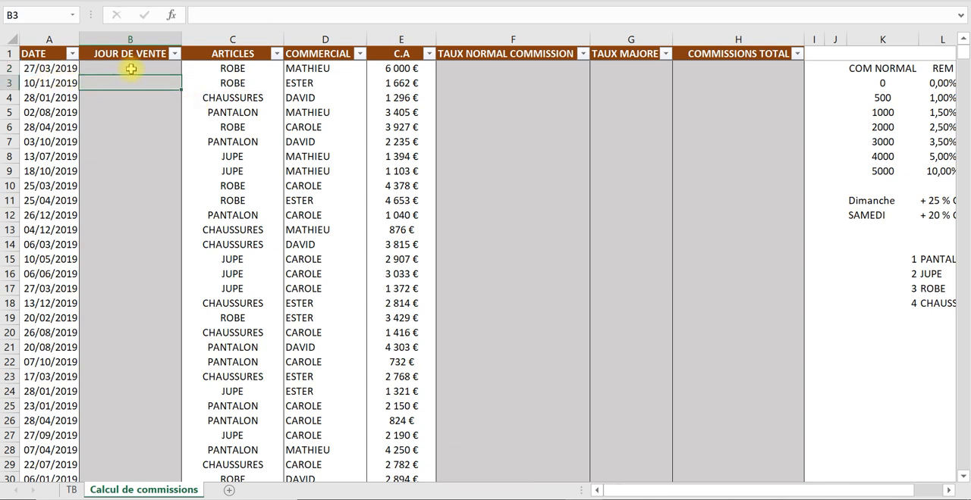
- Consult the system calendar for March 2019 to check the weekday of the first sale date, then close it
{"action": "left_click", "coordinate": [888, 485]}
{"action": "left_click", "coordinate": [909, 89]}
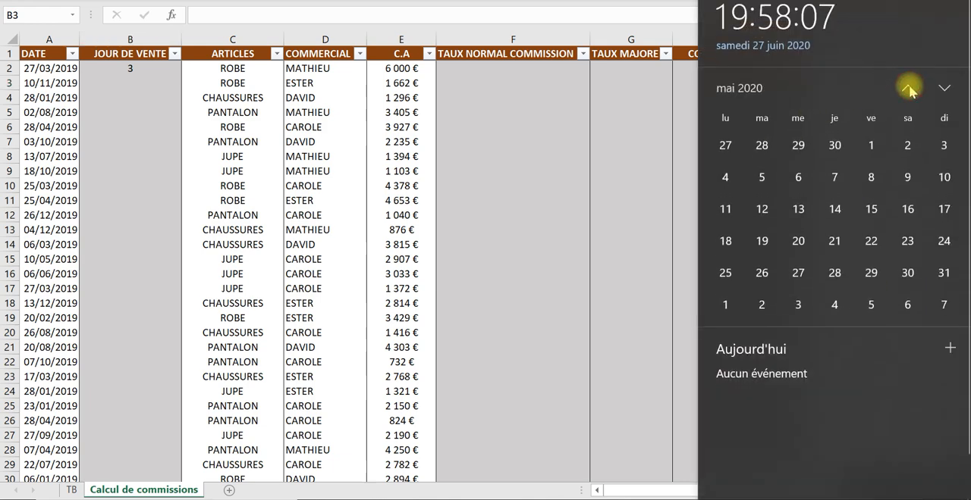
{"action": "left_click", "coordinate": [748, 88]}
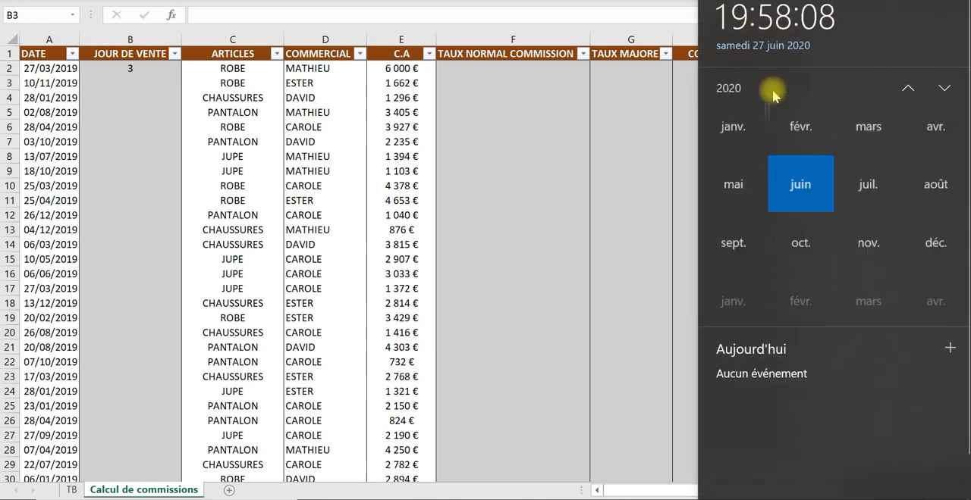
{"action": "left_click", "coordinate": [905, 88]}
{"action": "left_click", "coordinate": [866, 147]}
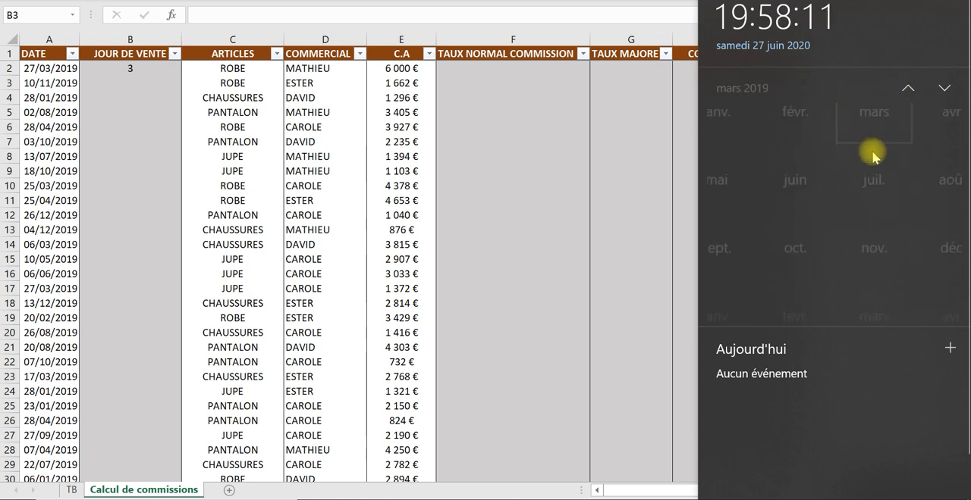
{"action": "left_click", "coordinate": [133, 72]}
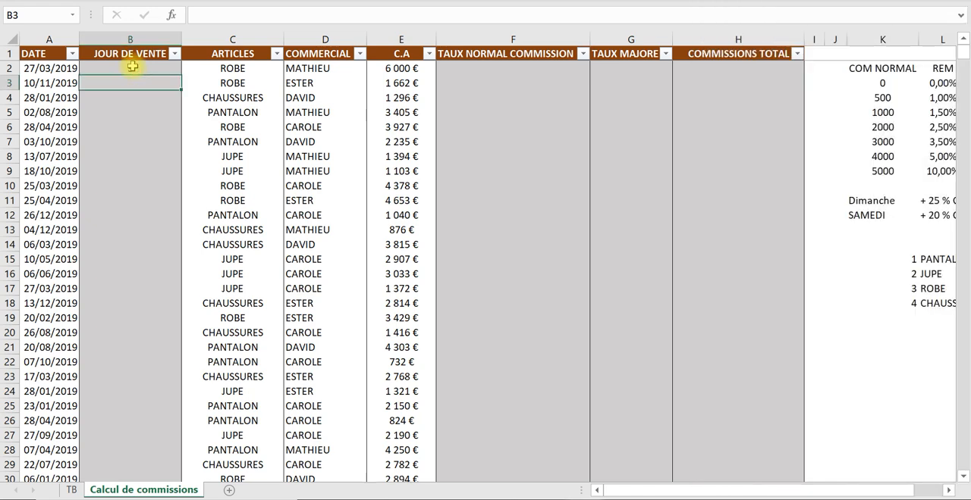
- Fill the JOURSEM formula from B2 down the whole JOUR DE VENTE column and check the copied formulas
{"action": "left_click", "coordinate": [135, 72]}
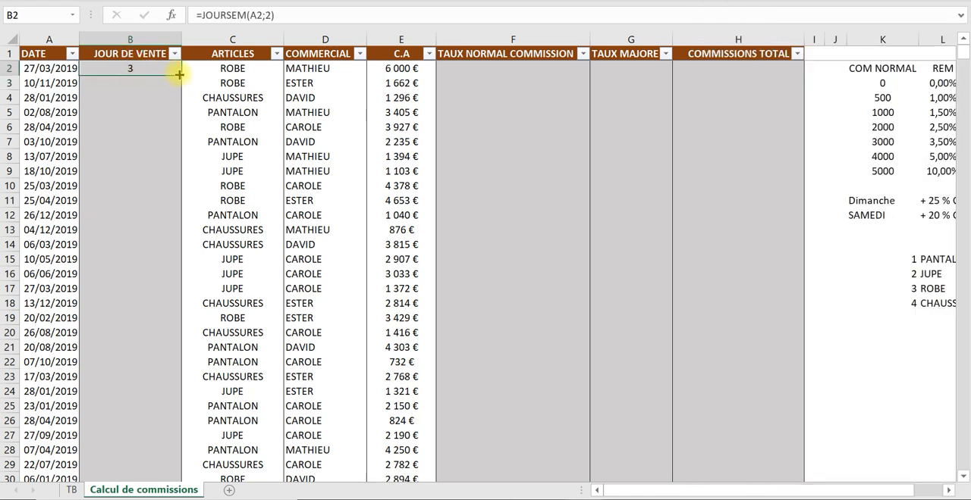
{"action": "double_click", "coordinate": [179, 74]}
{"action": "left_click", "coordinate": [141, 215]}
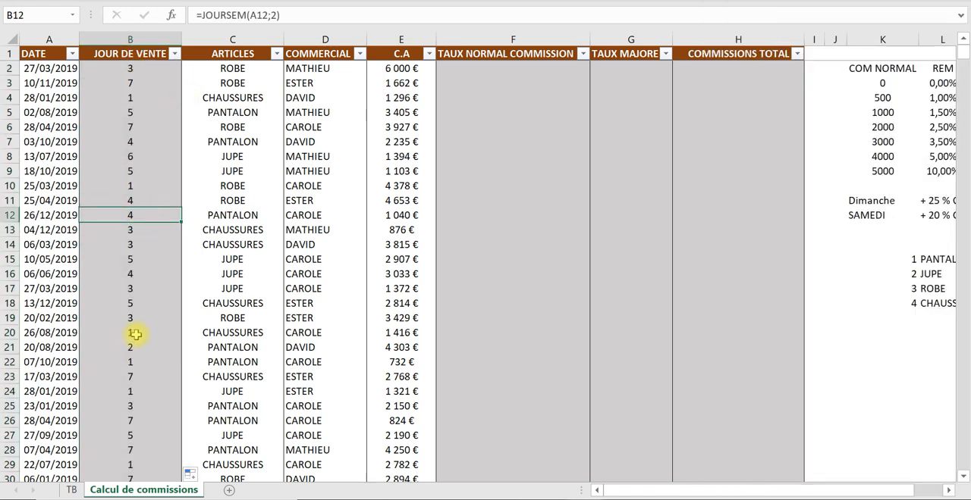
{"action": "left_click", "coordinate": [134, 83]}
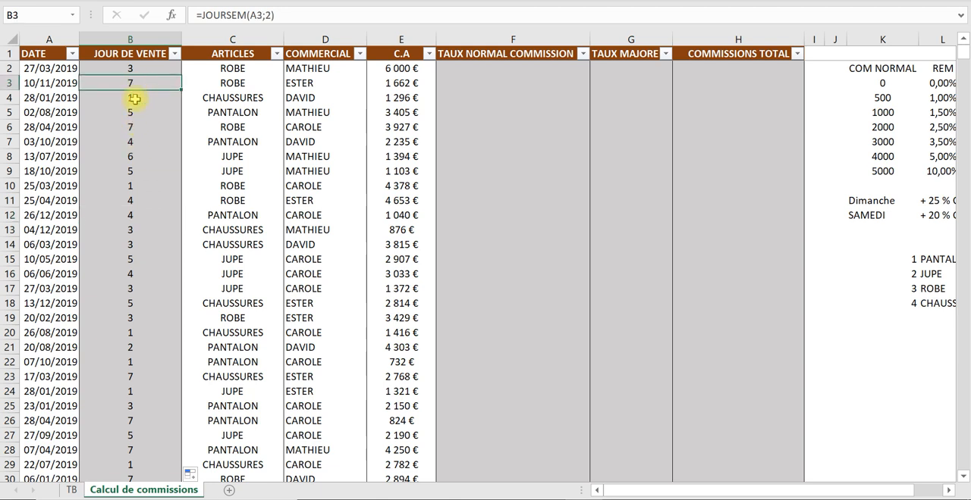
- Compare the first C.A amount with the COM NORMAL thresholds and REM rates in K3:L9 to identify its normal commission rate
{"action": "left_click", "coordinate": [477, 53]}
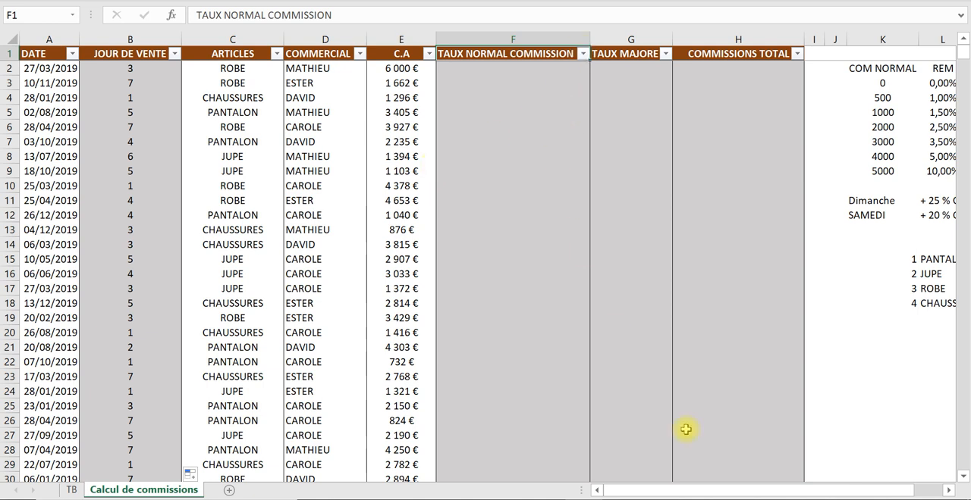
{"action": "left_click_drag", "start_coordinate": [754, 488], "coordinate": [784, 491]}
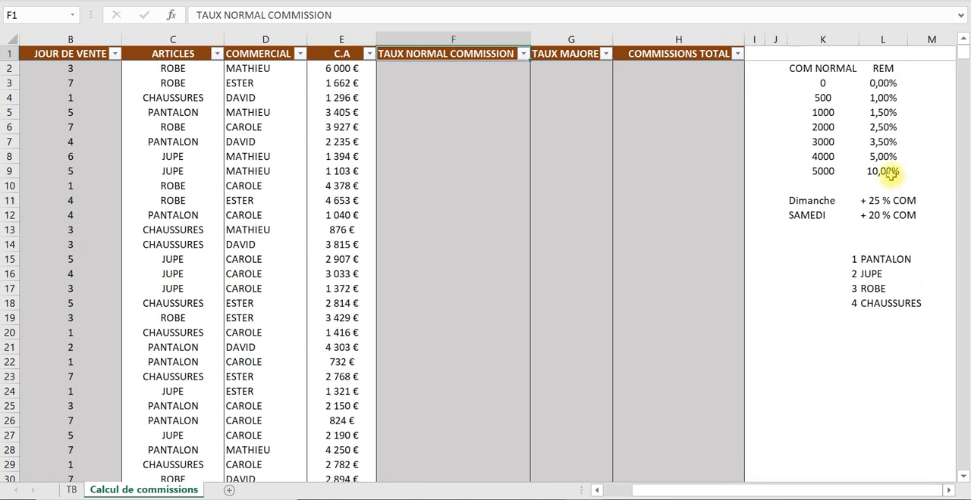
{"action": "left_click", "coordinate": [835, 82]}
{"action": "left_click", "coordinate": [834, 111]}
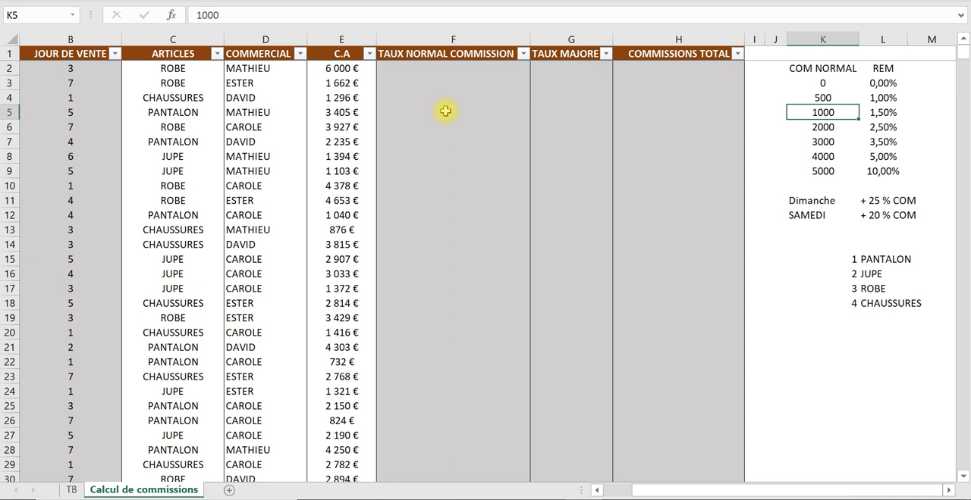
{"action": "left_click", "coordinate": [352, 73]}
{"action": "left_click", "coordinate": [824, 173]}
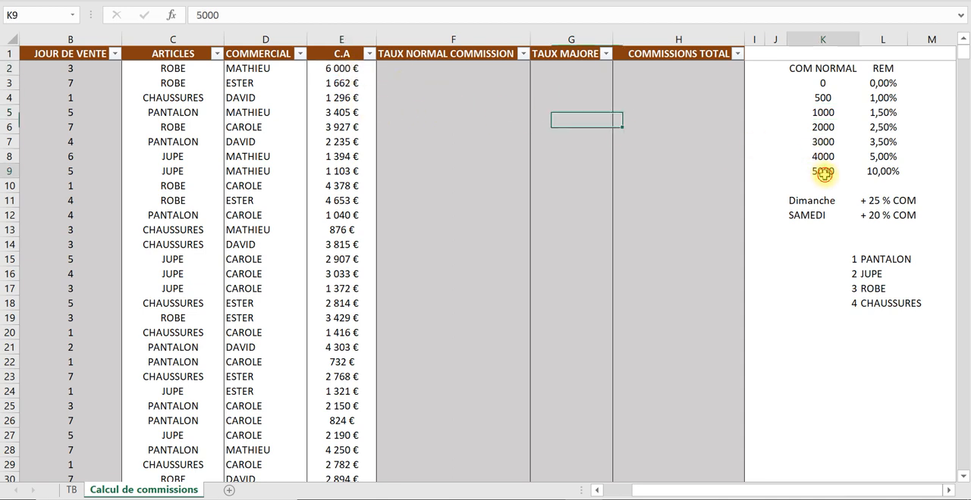
{"action": "left_click", "coordinate": [872, 172]}
- Begin a RECHERCHEV formula in F2 that looks up E2 in the absolute range $K$3:$L$9
{"action": "left_click", "coordinate": [456, 59]}
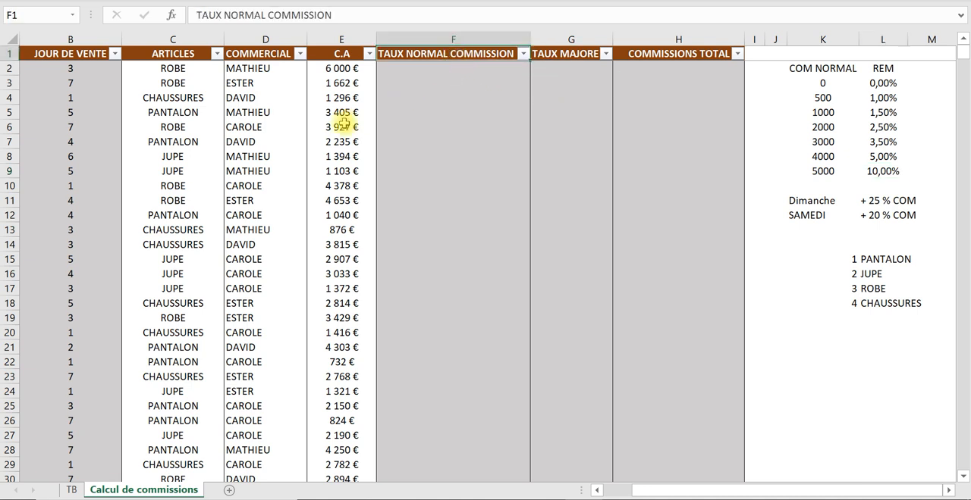
{"action": "key", "text": "Down"}
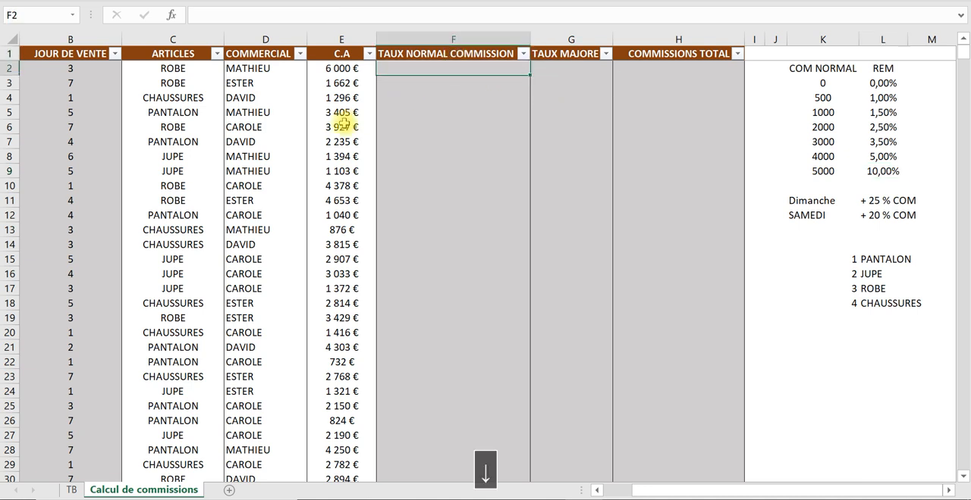
{"action": "type", "text": "="}
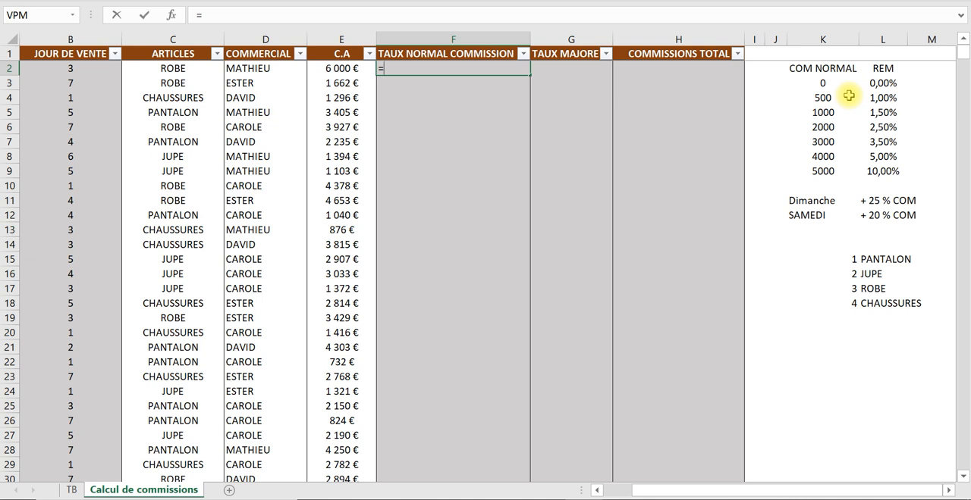
{"action": "type", "text": "rech"}
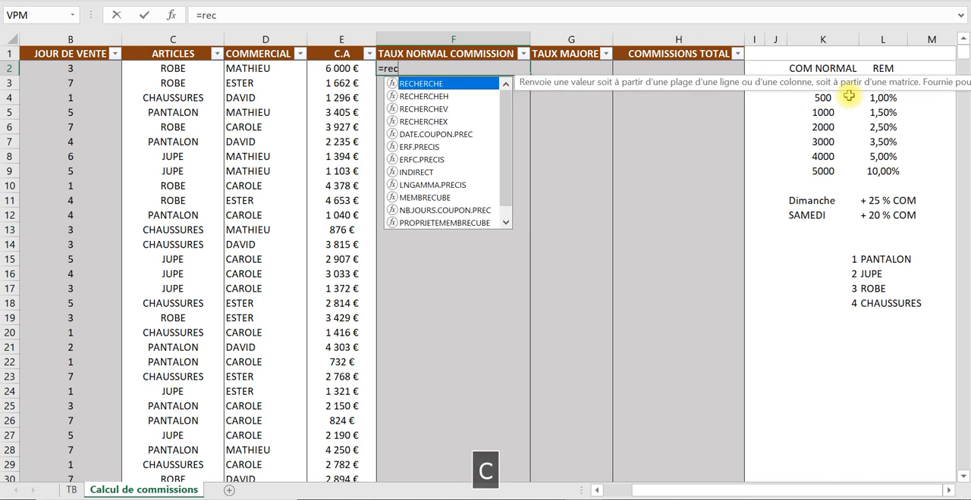
{"action": "double_click", "coordinate": [440, 108]}
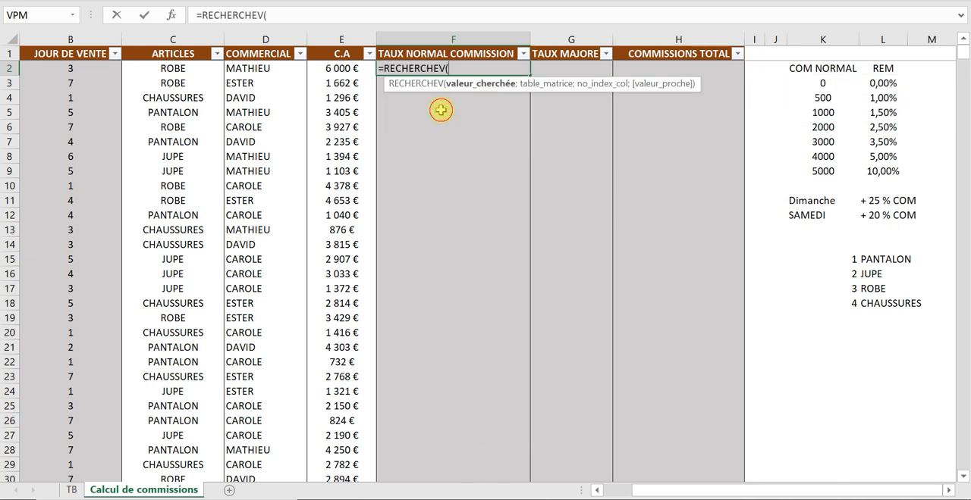
{"action": "left_click", "coordinate": [345, 69]}
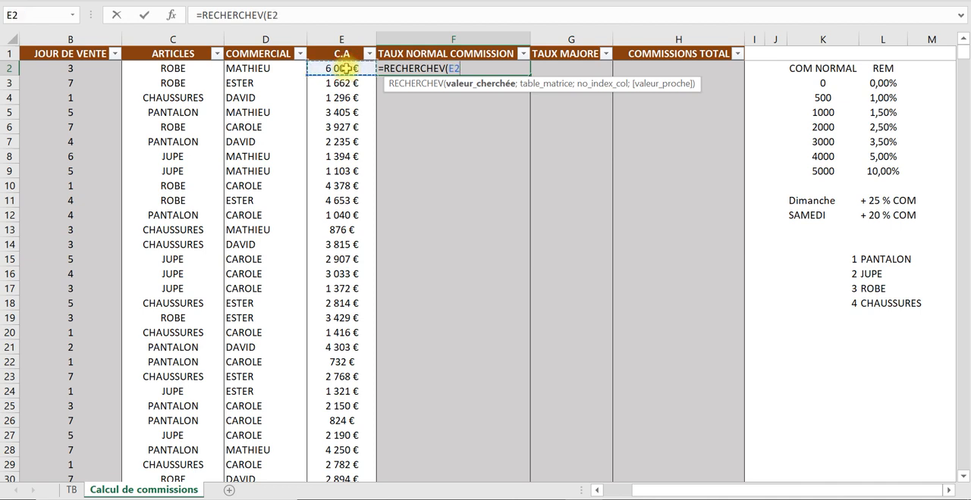
{"action": "type", "text": ";"}
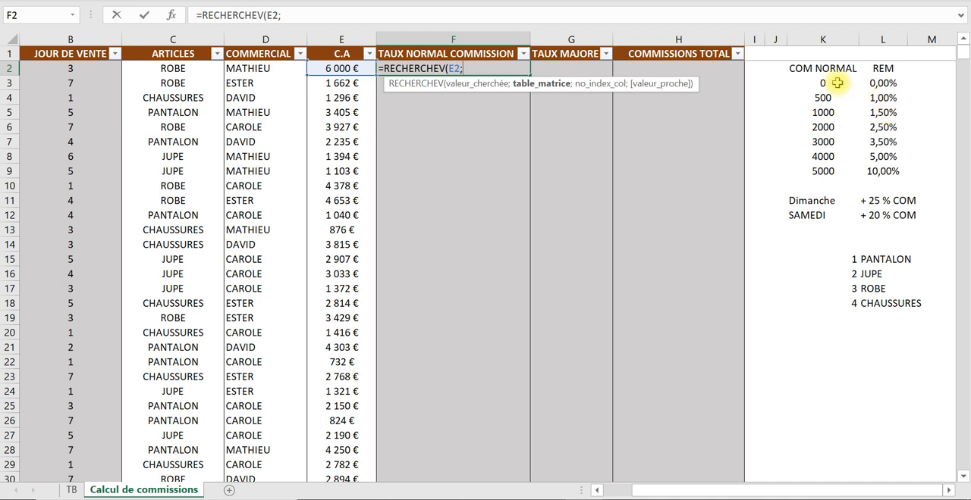
{"action": "left_click_drag", "start_coordinate": [823, 78], "coordinate": [880, 171]}
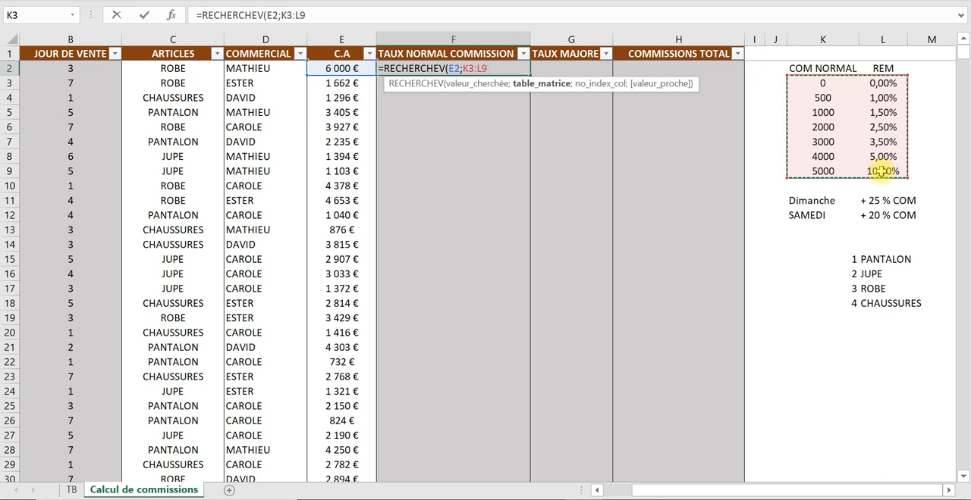
{"action": "key", "text": "F4"}
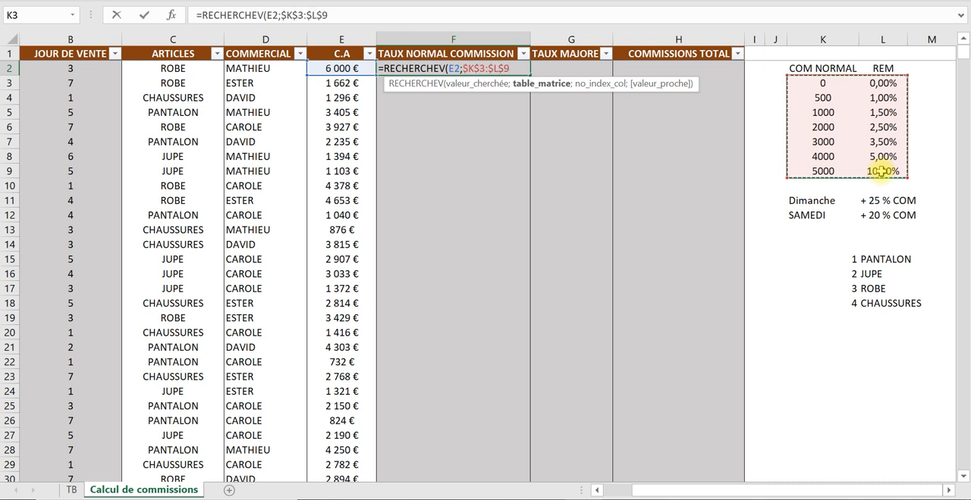
- Complete the F2 lookup with column index 2 and approximate match VRAI, and check it against the amount in E2
{"action": "type", "text": ";"}
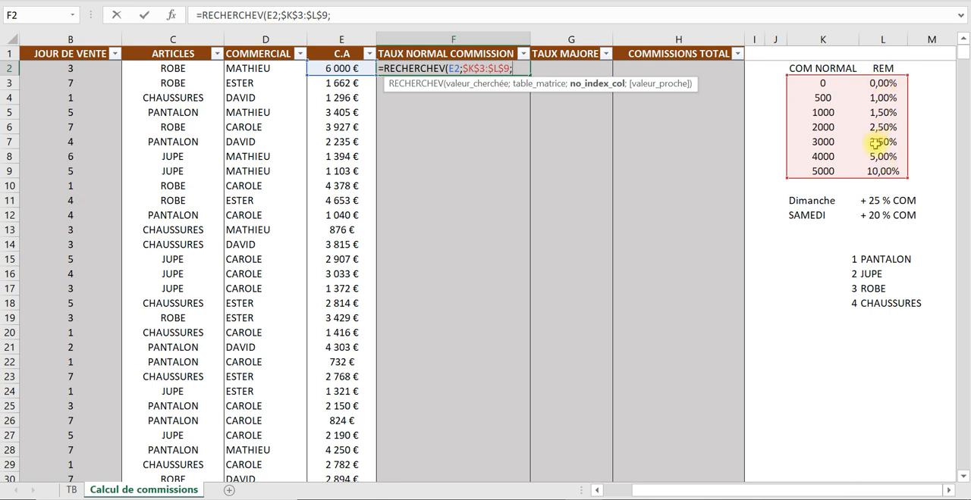
{"action": "type", "text": "2"}
{"action": "key", "text": "Caps_Lock"}
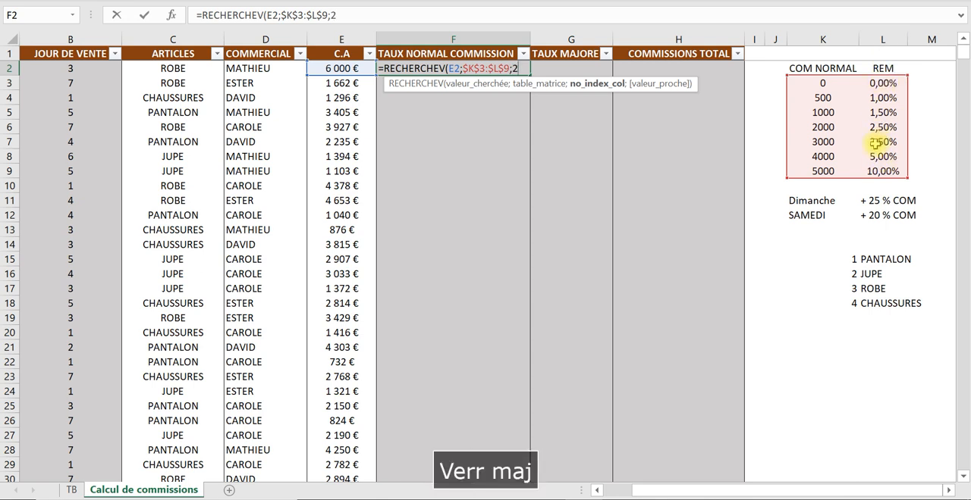
{"action": "type", "text": ";"}
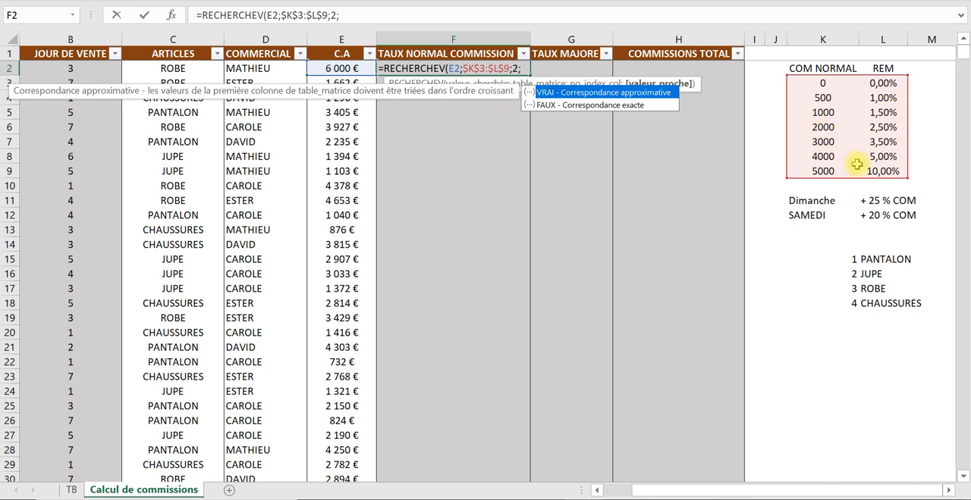
{"action": "double_click", "coordinate": [606, 92]}
{"action": "type", "text": ")"}
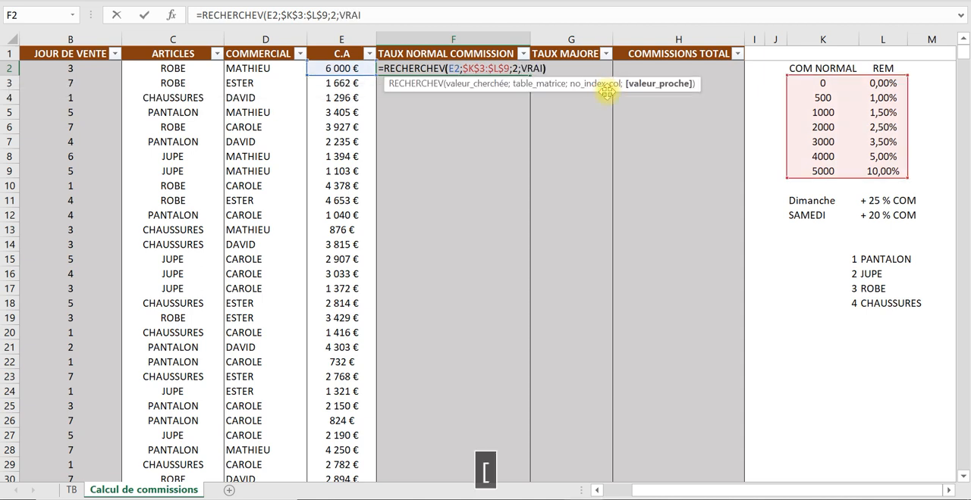
{"action": "key", "text": "Return"}
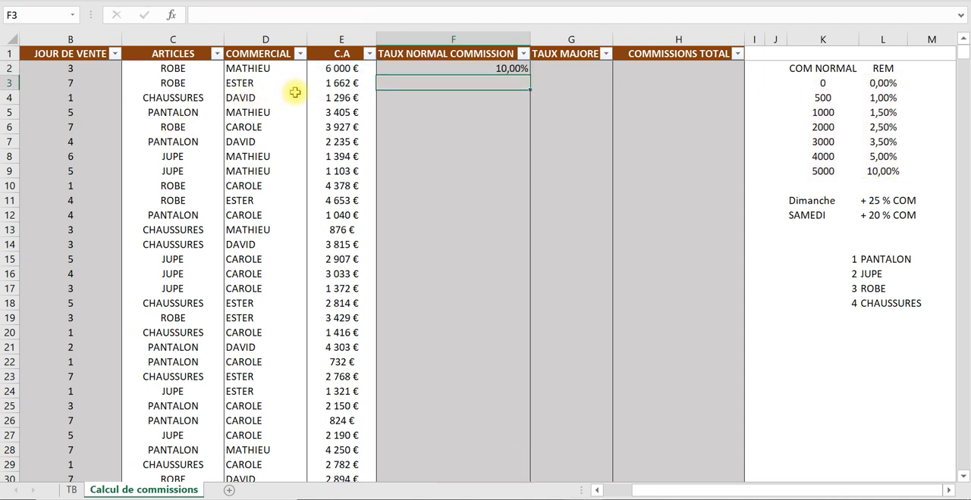
{"action": "left_click", "coordinate": [339, 69]}
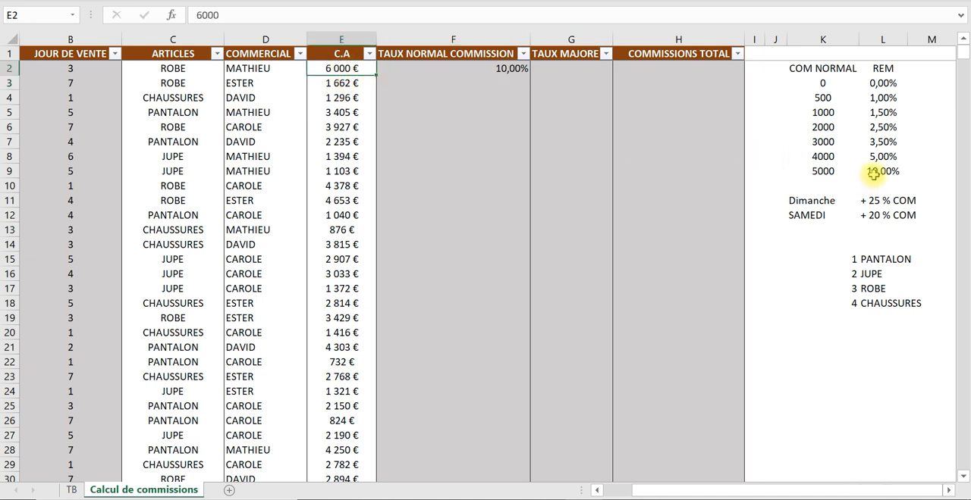
- Copy the RECHERCHEV formula from F2 into F3, checking the rate for the second C.A amount in the REM table
{"action": "left_click", "coordinate": [508, 68]}
{"action": "double_click", "coordinate": [527, 76]}
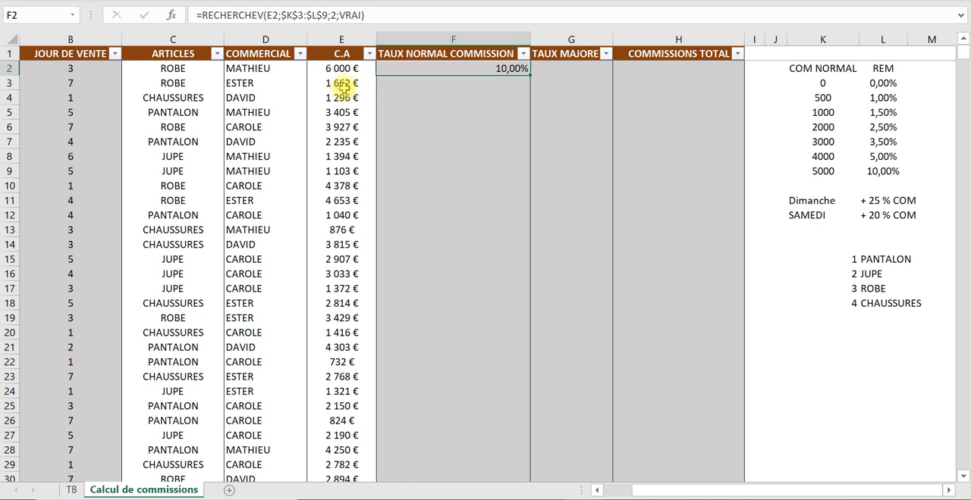
{"action": "left_click", "coordinate": [882, 114]}
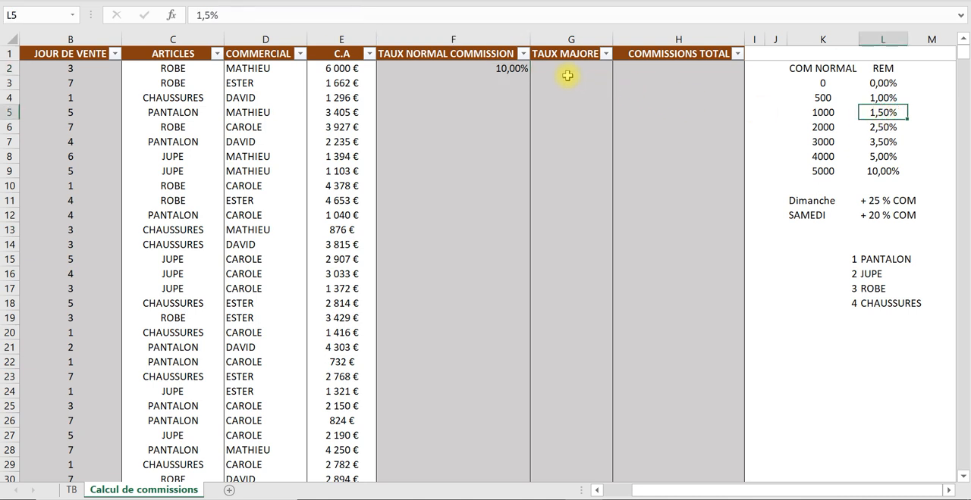
{"action": "left_click", "coordinate": [523, 69]}
{"action": "left_click_drag", "start_coordinate": [529, 75], "coordinate": [529, 94]}
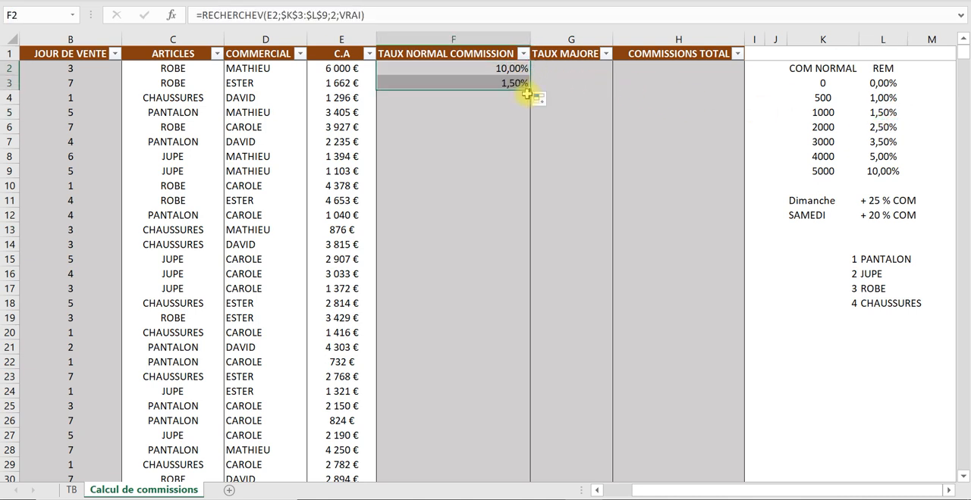
- Fill the RECHERCHEV formula down the rest of the TAUX NORMAL COMMISSION column and check the copied formulas against the rate table
{"action": "left_click", "coordinate": [354, 114]}
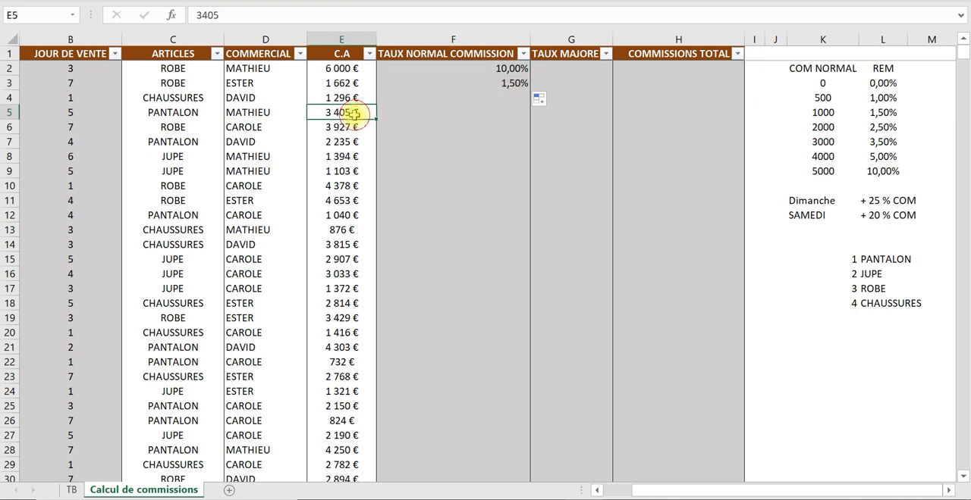
{"action": "left_click", "coordinate": [893, 142]}
{"action": "left_click", "coordinate": [522, 85]}
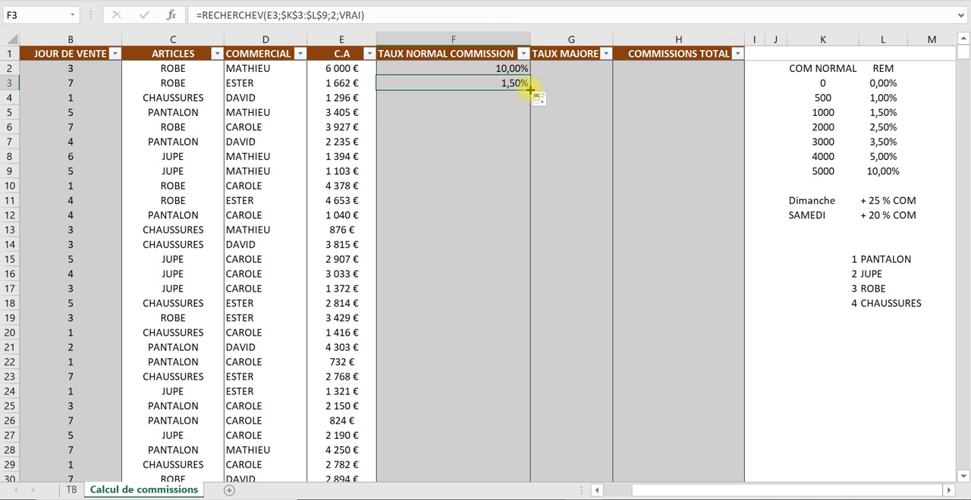
{"action": "left_click_drag", "start_coordinate": [529, 89], "coordinate": [526, 115]}
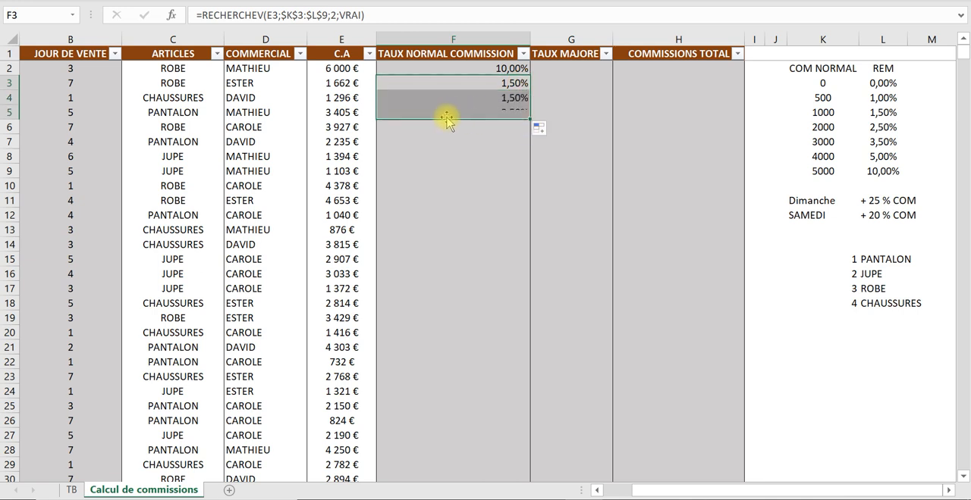
{"action": "left_click", "coordinate": [513, 114]}
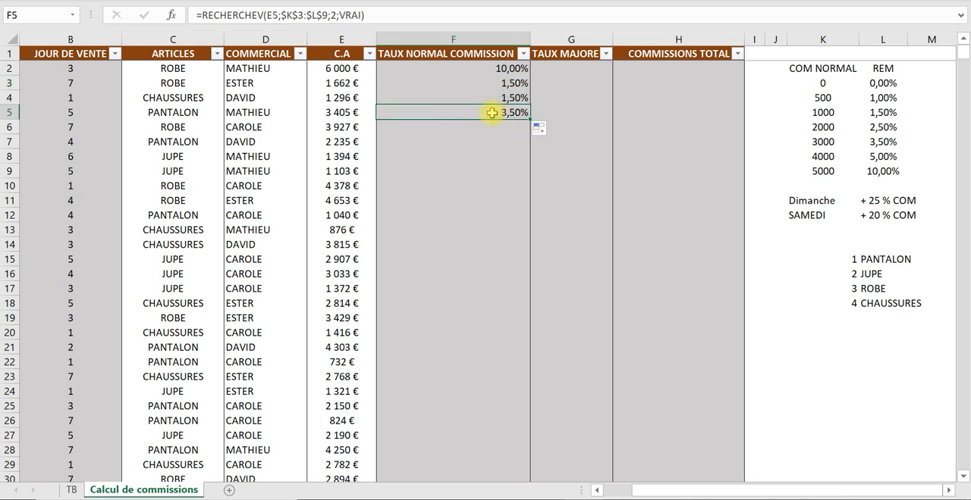
{"action": "double_click", "coordinate": [533, 119]}
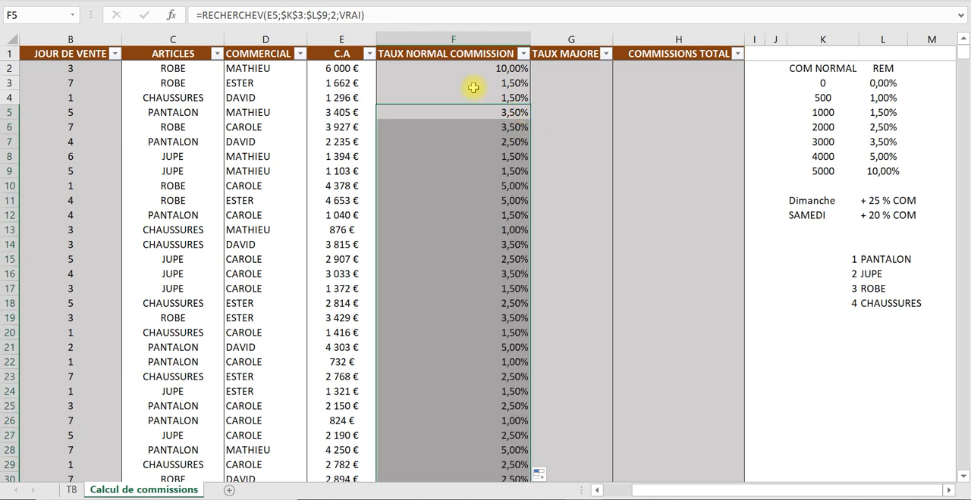
{"action": "left_click", "coordinate": [462, 94]}
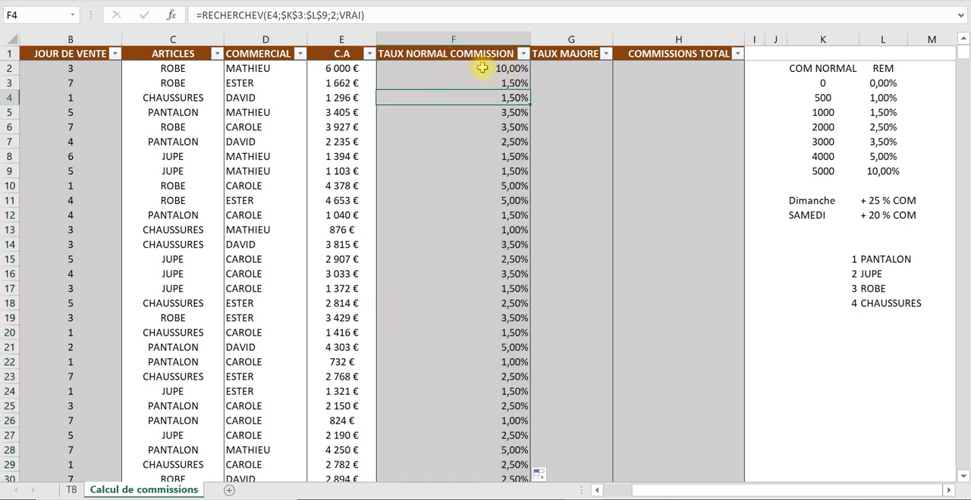
{"action": "left_click", "coordinate": [520, 71]}
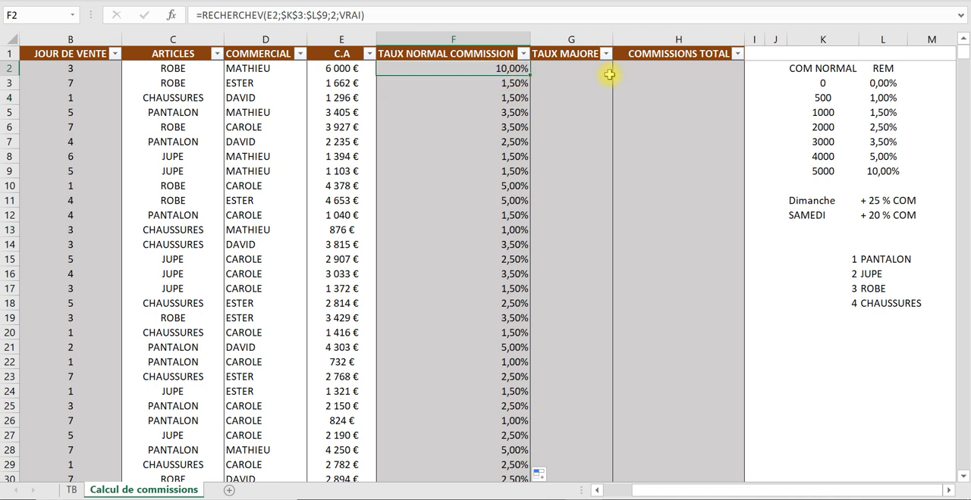
- Clear the numbered article list in K15:L19
{"action": "left_click", "coordinate": [581, 71]}
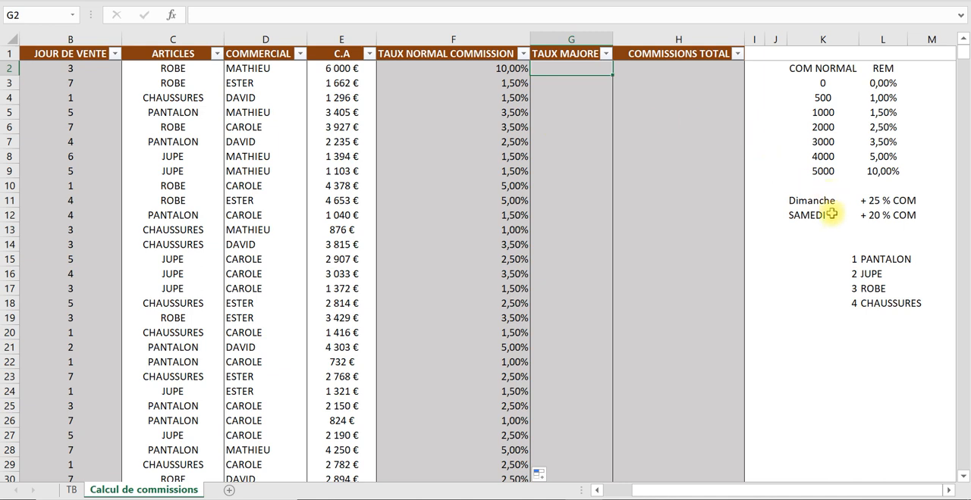
{"action": "left_click_drag", "start_coordinate": [847, 256], "coordinate": [883, 317]}
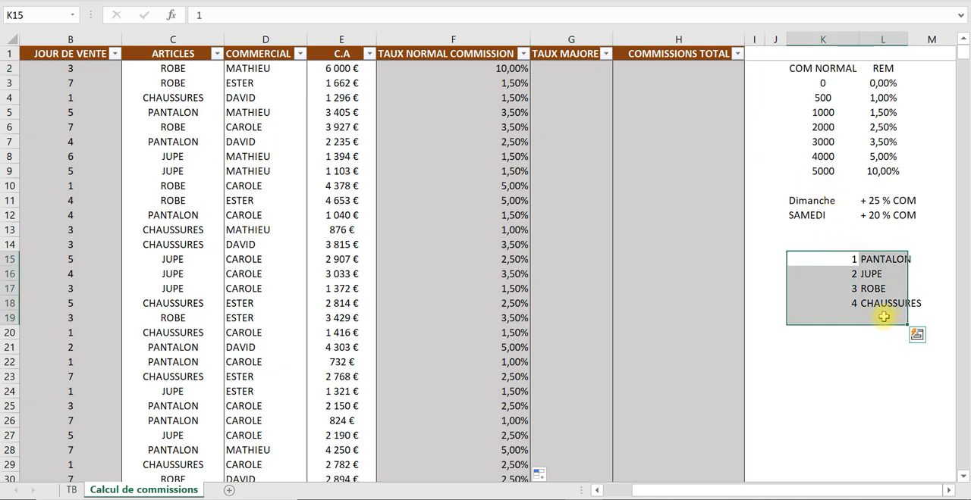
{"action": "key", "text": "Delete"}
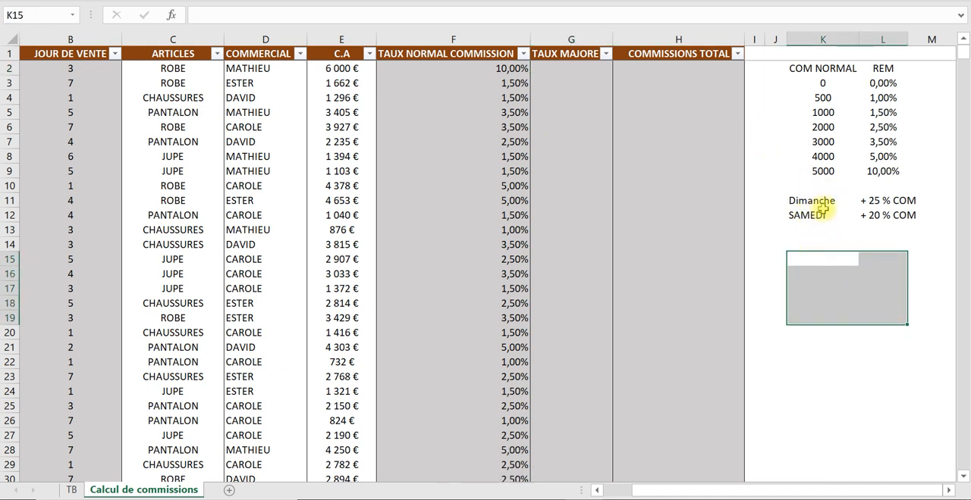
- Review the Dimanche and SAMEDI supplements in L11:L12 against the sale days and the normal commission rate in F2
{"action": "left_click_drag", "start_coordinate": [864, 201], "coordinate": [868, 217]}
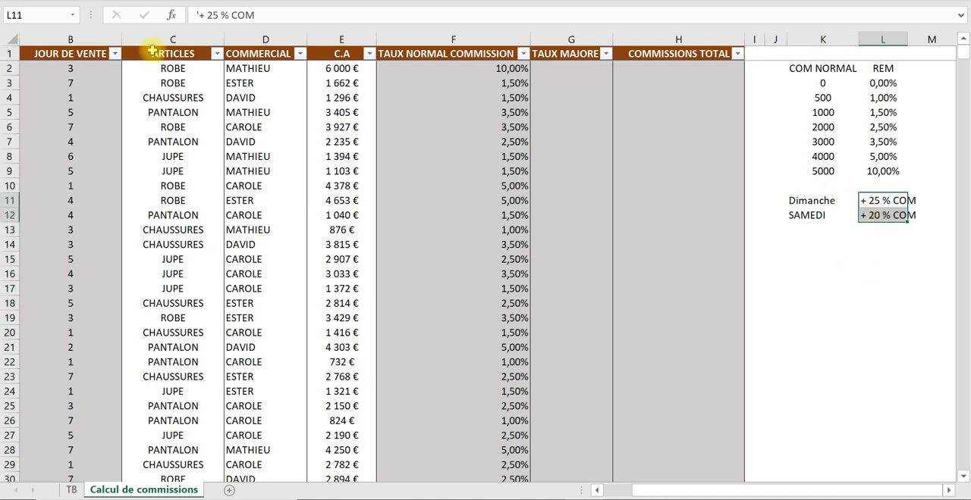
{"action": "left_click", "coordinate": [74, 86]}
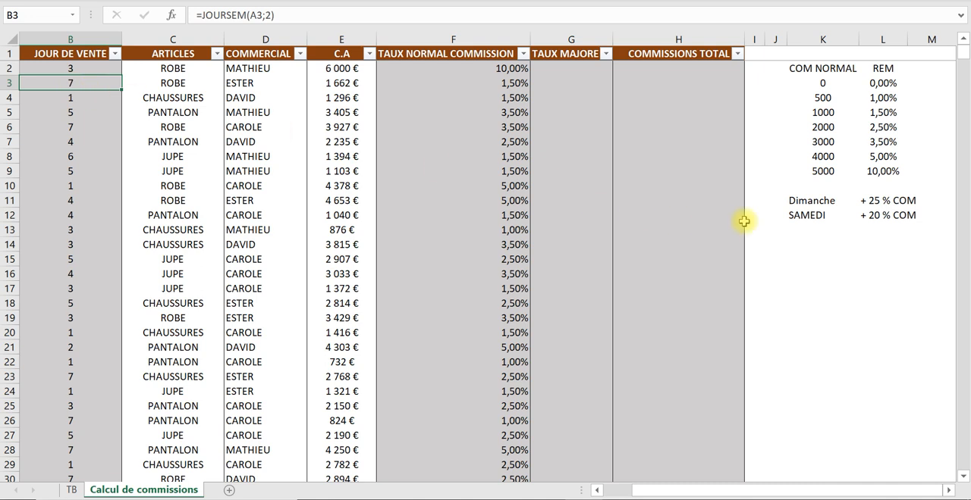
{"action": "left_click", "coordinate": [880, 215]}
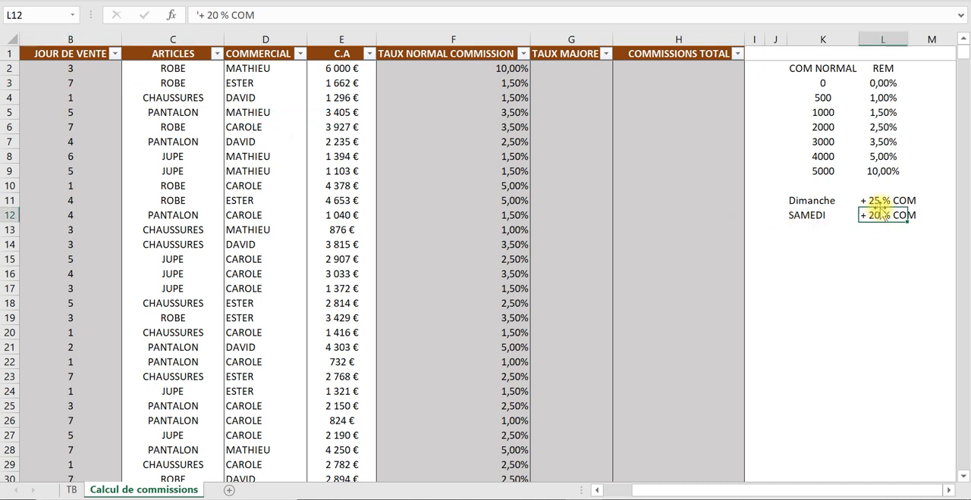
{"action": "left_click", "coordinate": [508, 69]}
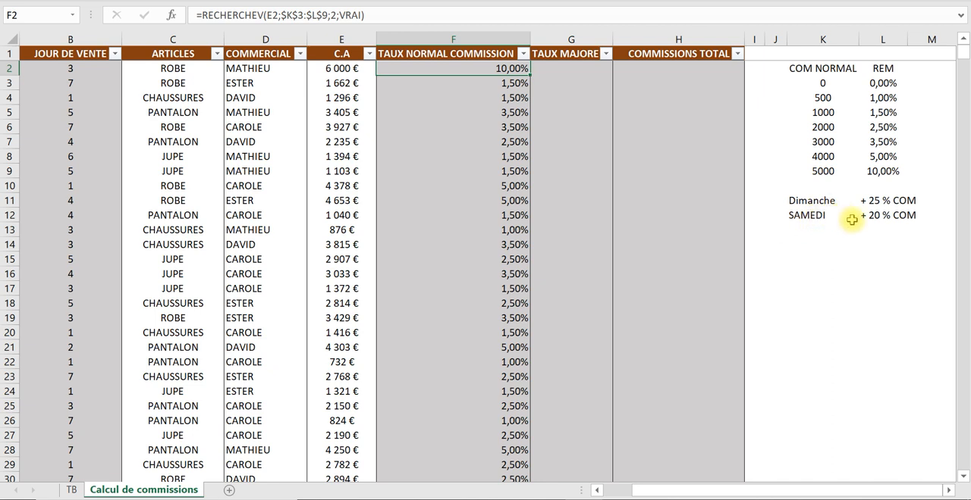
{"action": "left_click", "coordinate": [812, 216]}
{"action": "left_click", "coordinate": [872, 215]}
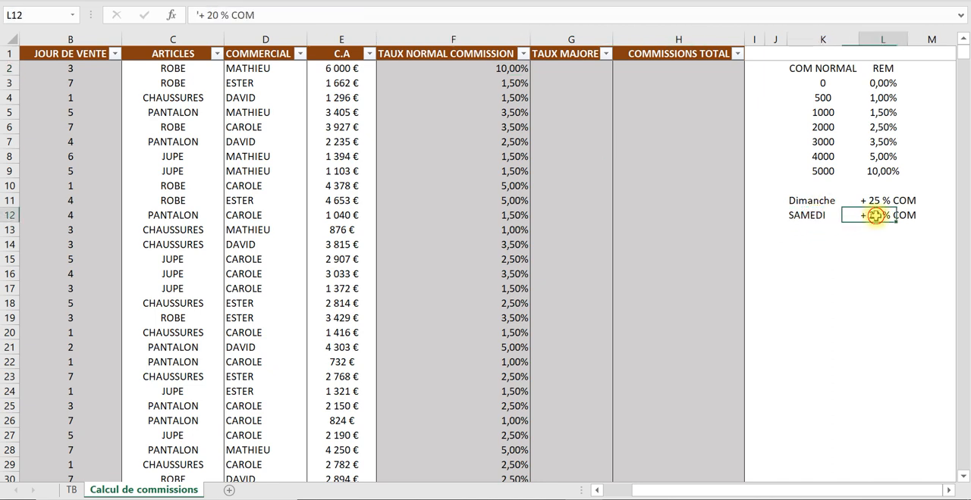
{"action": "left_click", "coordinate": [520, 70]}
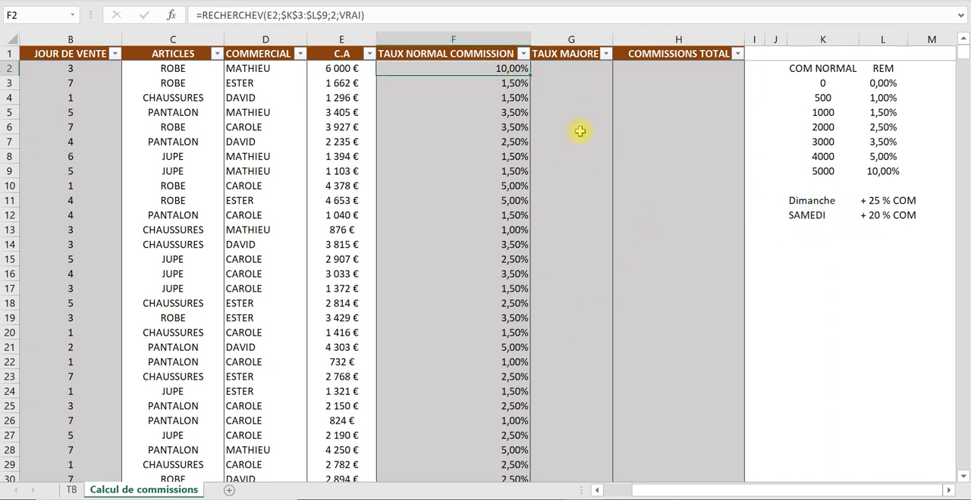
- Begin a SI formula in G2 under TAUX MAJORE that tests whether the sale day in B2 equals 6
{"action": "left_click", "coordinate": [575, 57]}
{"action": "key", "text": "Down"}
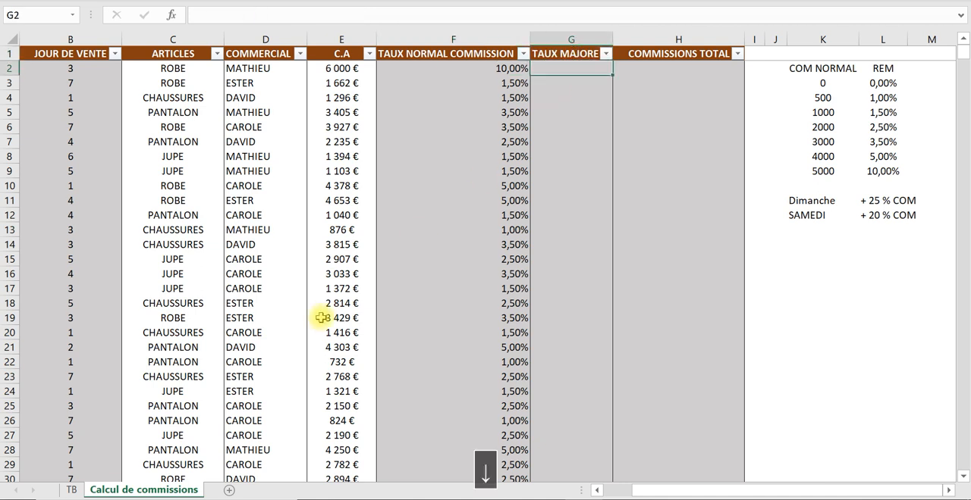
{"action": "type", "text": "="}
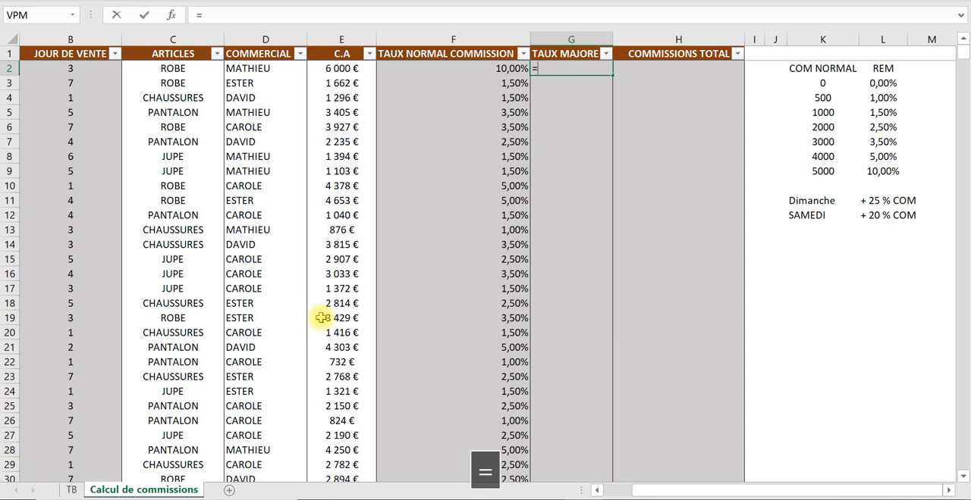
{"action": "type", "text": "si"}
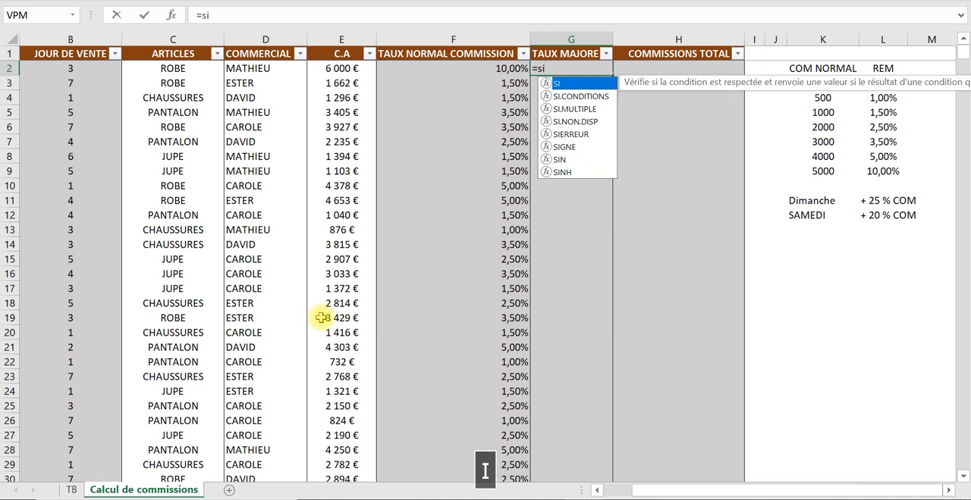
{"action": "type", "text": "("}
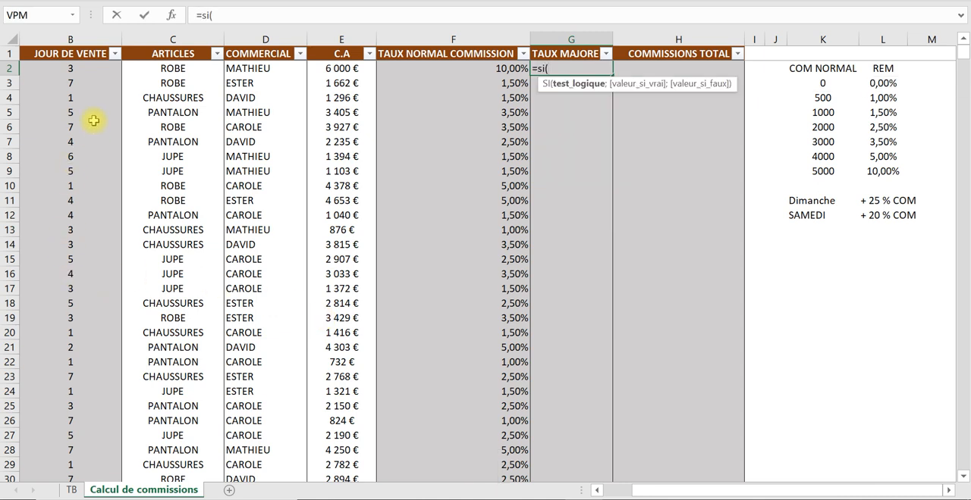
{"action": "left_click", "coordinate": [66, 69]}
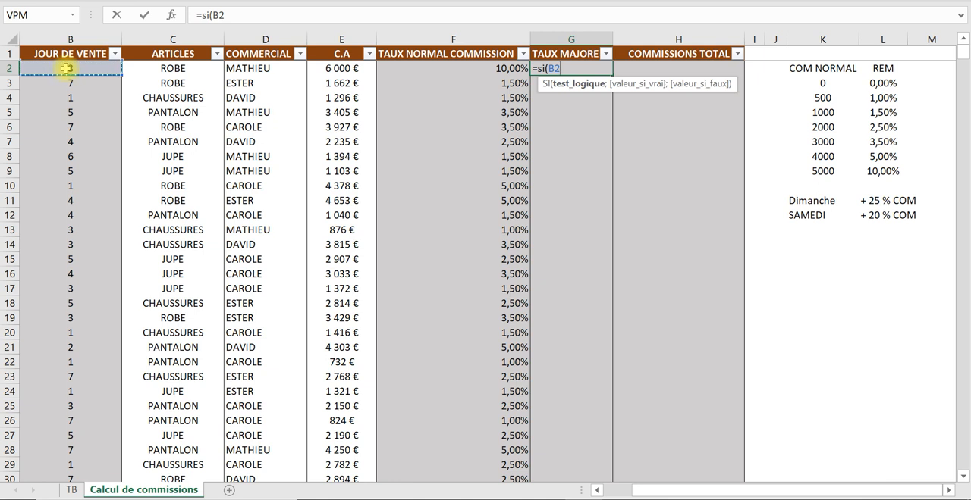
{"action": "type", "text": "="}
{"action": "type", "text": "6"}
{"action": "key", "text": "Caps_Lock"}
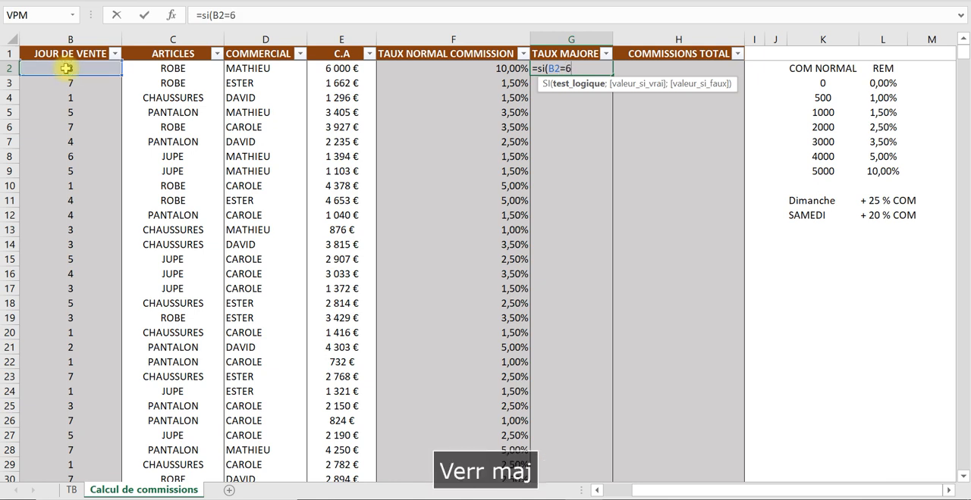
{"action": "type", "text": ";"}
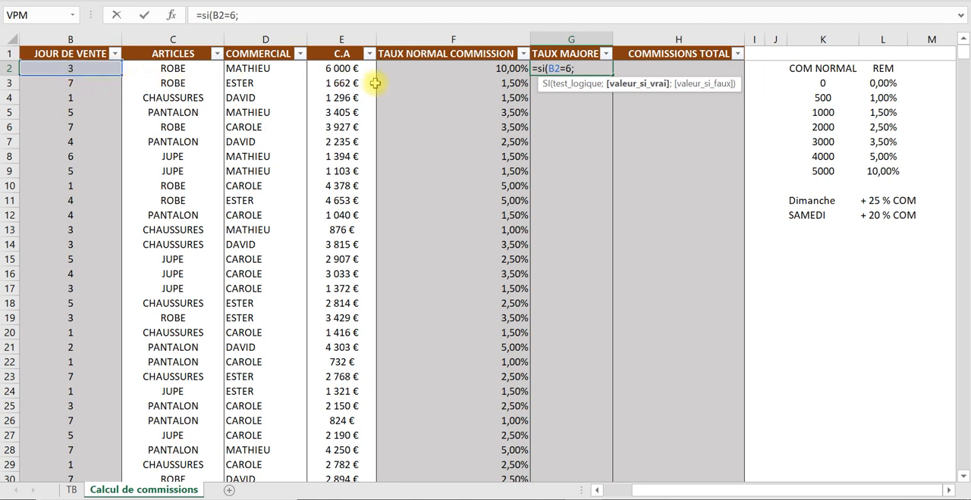
- Set the value if true of the G2 SI formula to F2*1,2 and open its value-if-false argument
{"action": "left_click", "coordinate": [502, 68]}
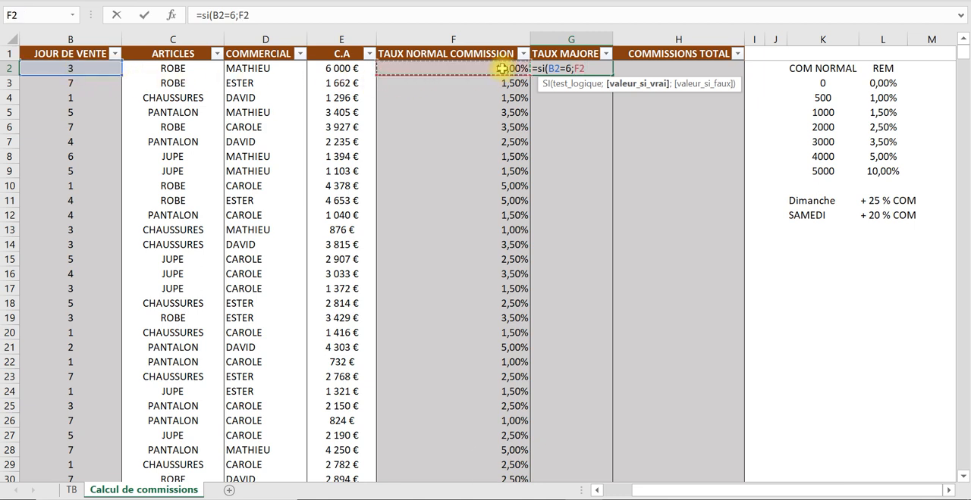
{"action": "type", "text": "*"}
{"action": "key", "text": "Caps_Lock"}
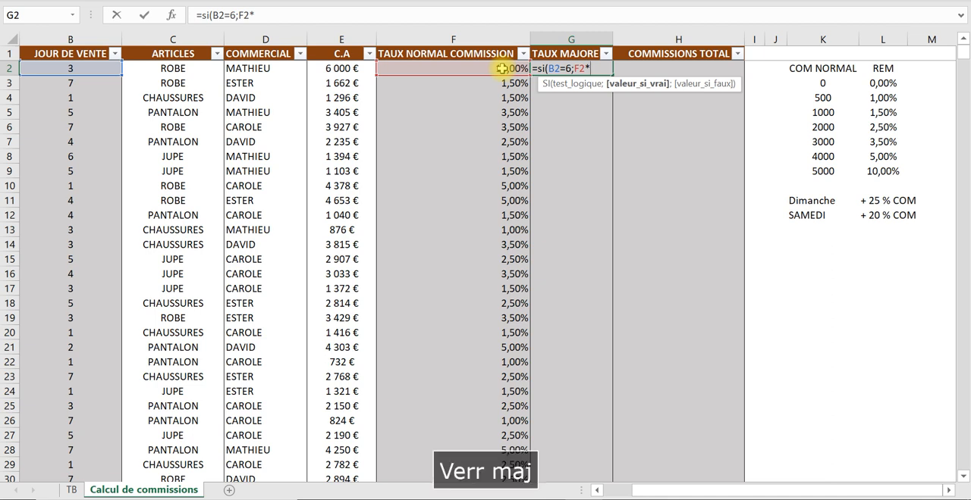
{"action": "type", "text": "1"}
{"action": "key", "text": "Caps_Lock"}
{"action": "type", "text": ","}
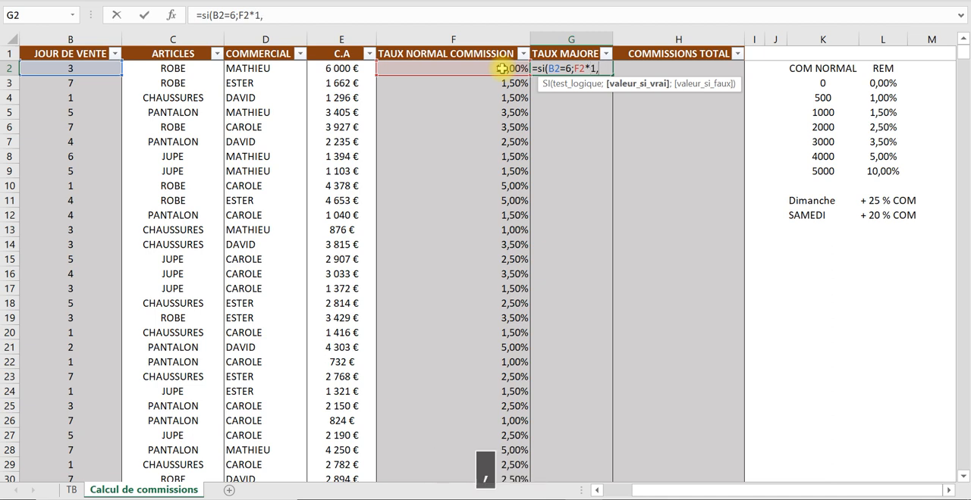
{"action": "key", "text": "Caps_Lock"}
{"action": "type", "text": "2"}
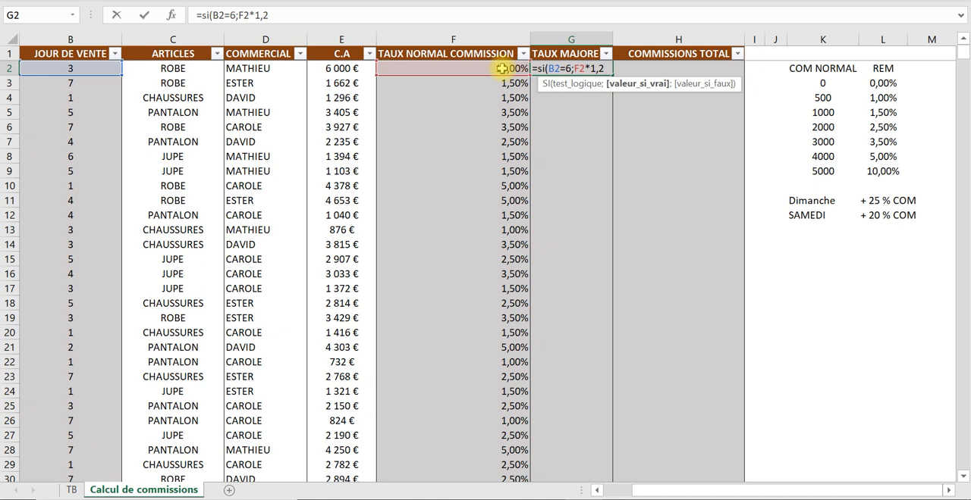
{"action": "type", "text": "."}
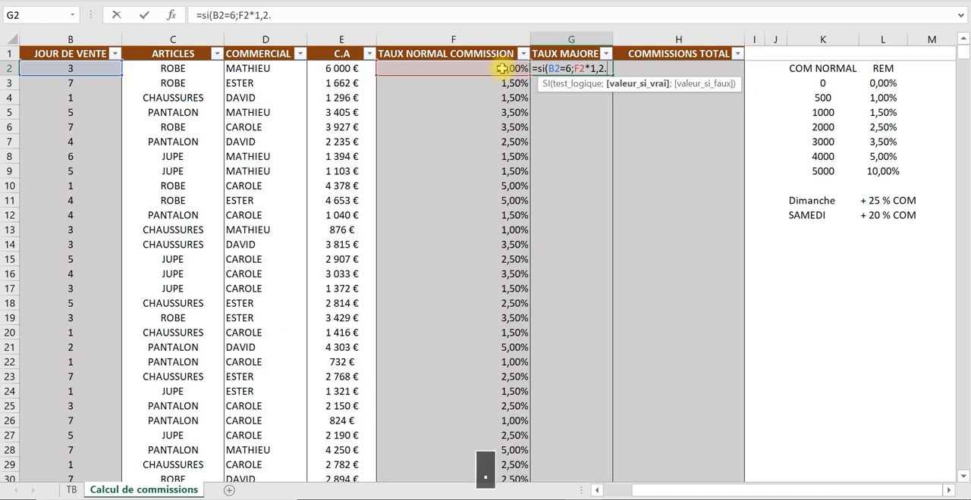
{"action": "key", "text": "BackSpace"}
{"action": "key", "text": "Caps_Lock"}
{"action": "type", "text": ";"}
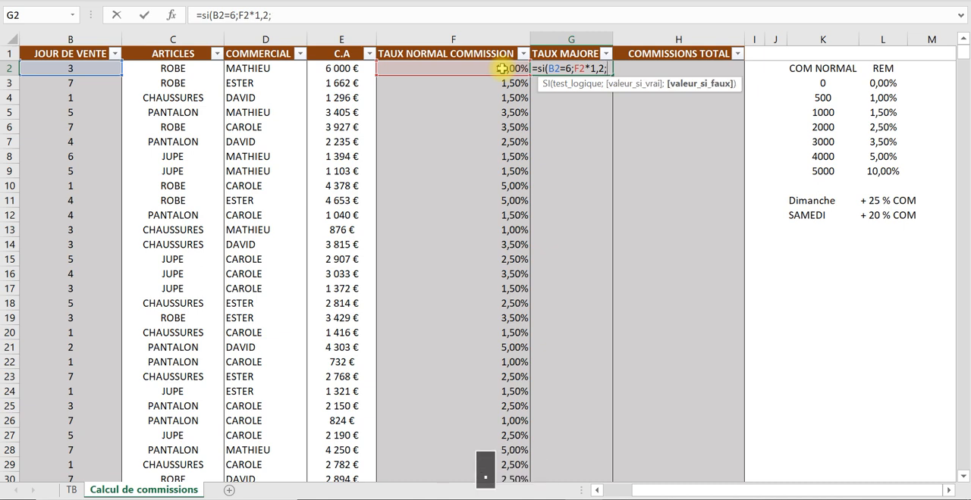
{"action": "type", "text": "si"}
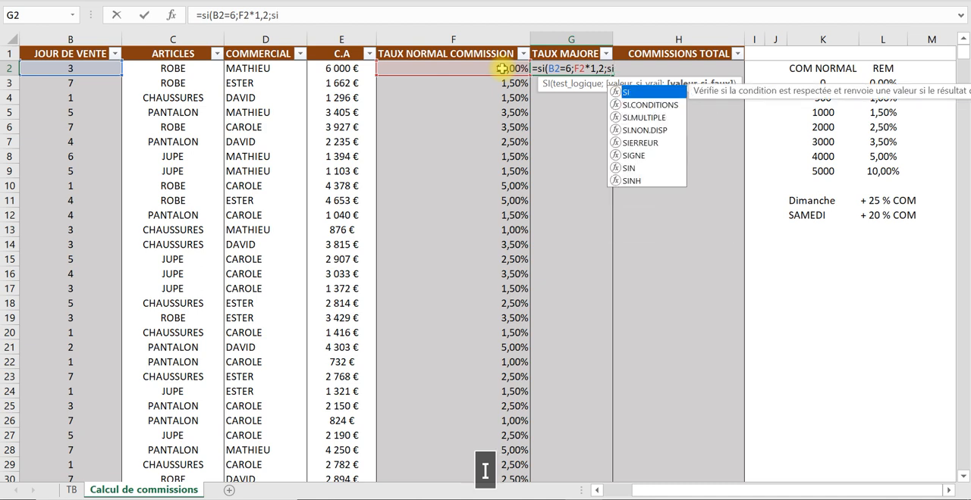
{"action": "type", "text": "("}
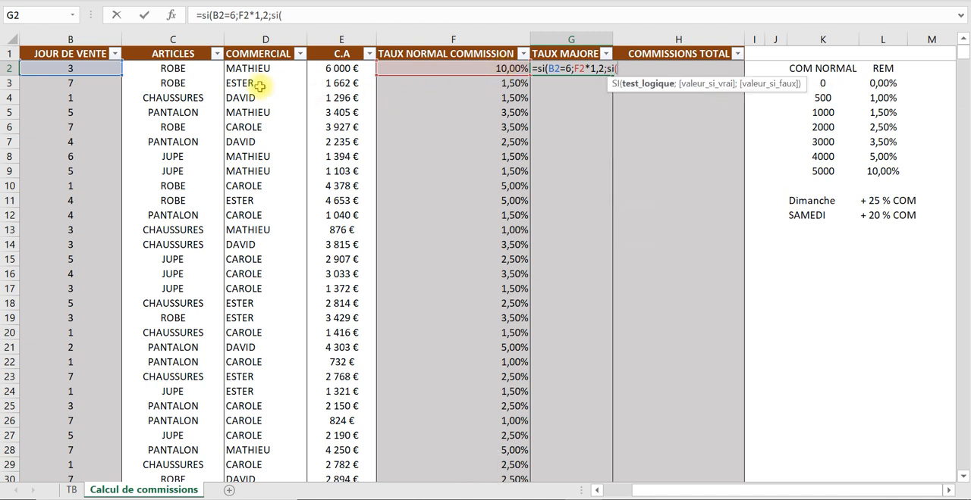
- Nest a second SI in the G2 formula that tests whether the sale day in B2 equals 7
{"action": "left_click", "coordinate": [84, 67]}
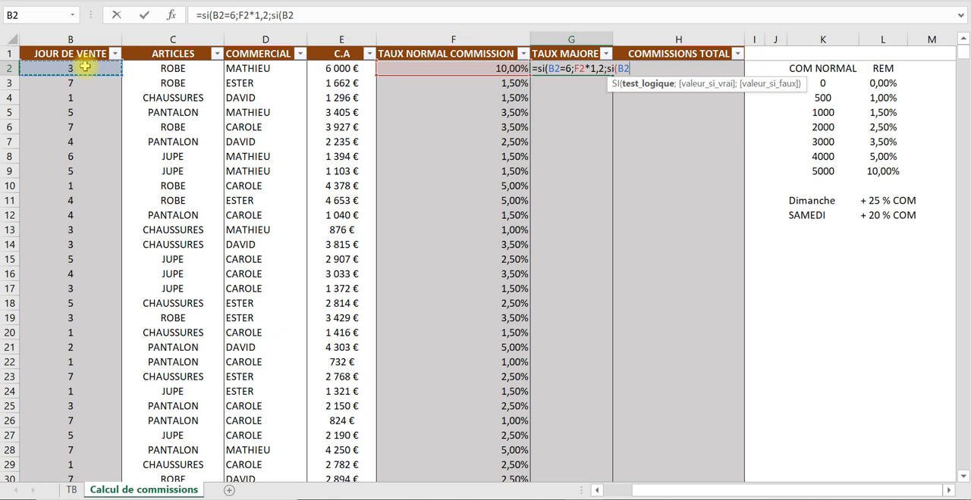
{"action": "type", "text": "="}
{"action": "key", "text": "Caps_Lock"}
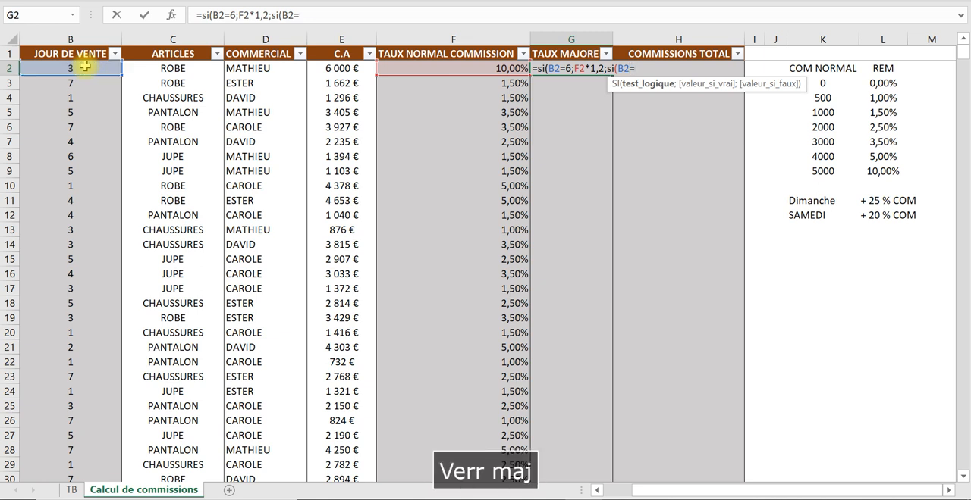
{"action": "type", "text": "7"}
{"action": "key", "text": "Caps_Lock"}
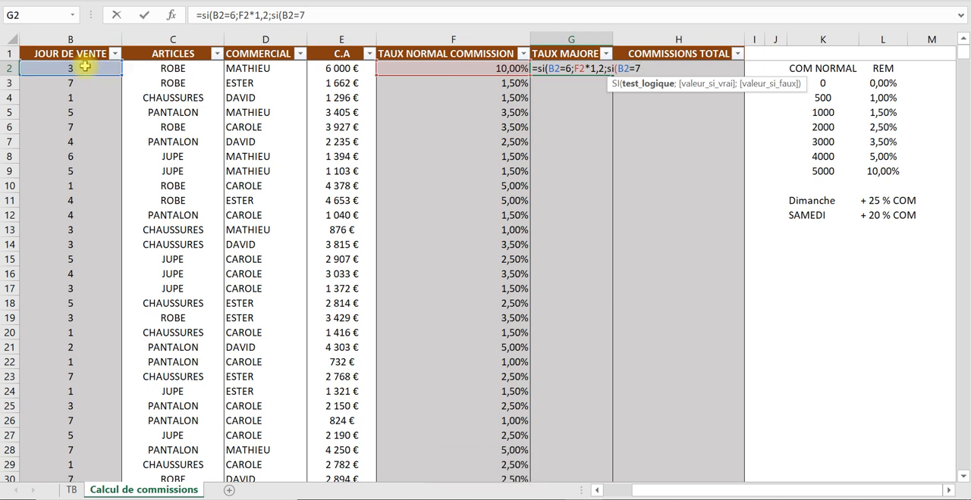
{"action": "type", "text": ";"}
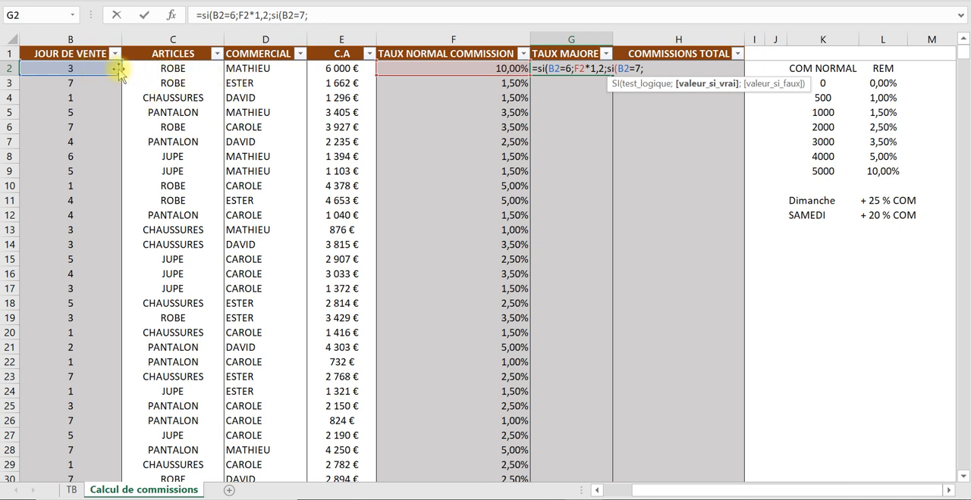
- Set the nested SI's value if true to F2*1,25 and open its value-if-false argument
{"action": "left_click", "coordinate": [446, 70]}
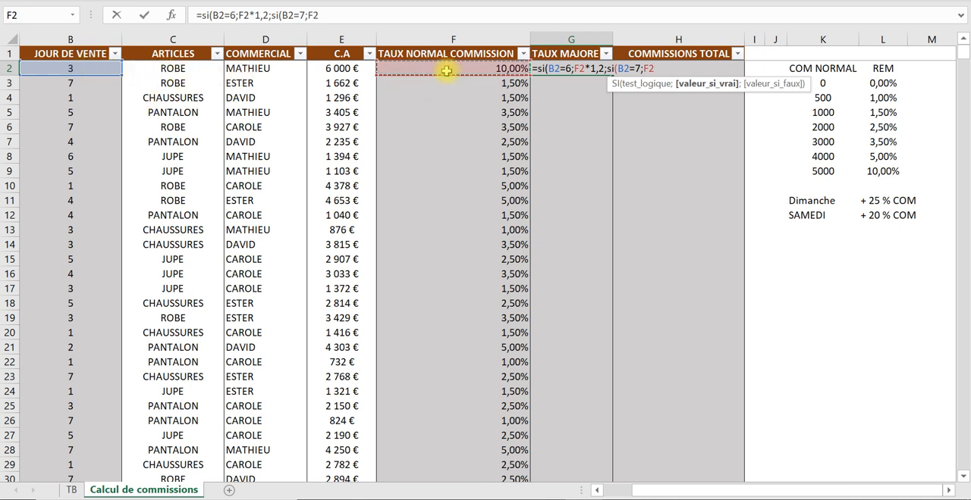
{"action": "type", "text": "*"}
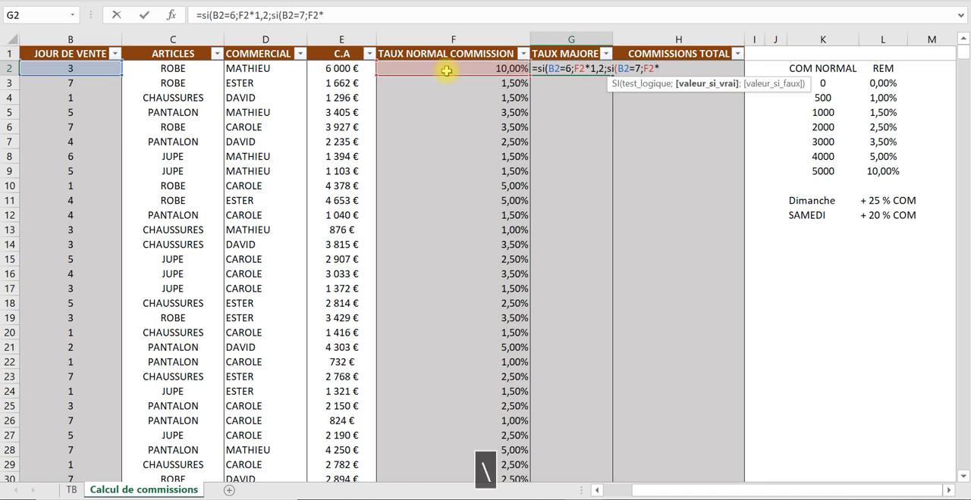
{"action": "type", "text": "1"}
{"action": "key", "text": "Caps_Lock"}
{"action": "type", "text": ","}
{"action": "key", "text": "Caps_Lock"}
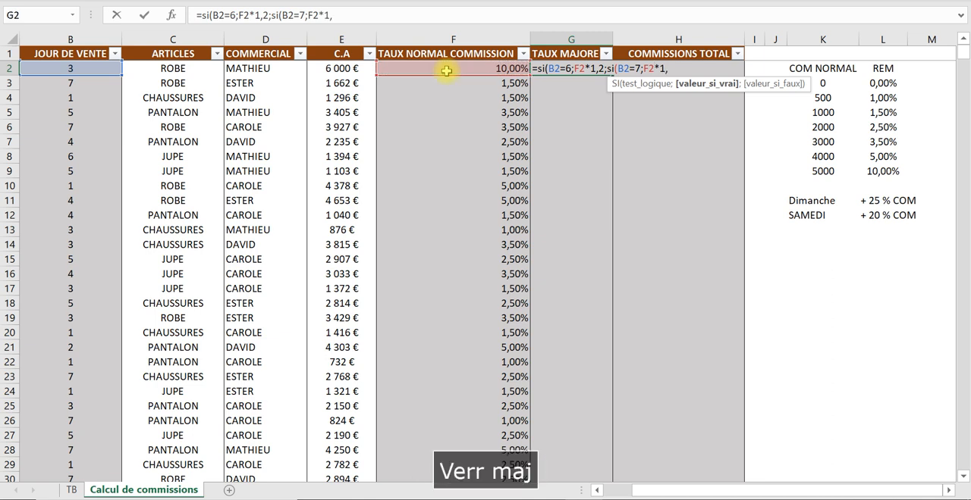
{"action": "type", "text": "25"}
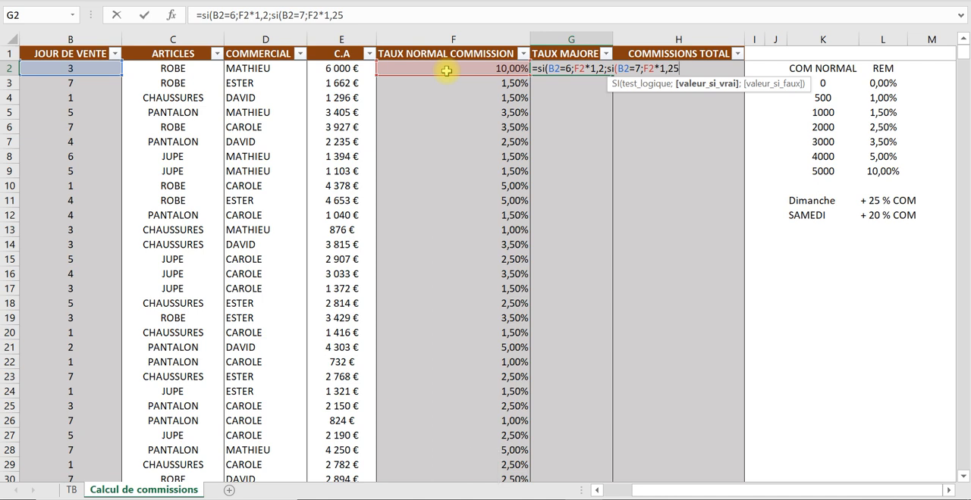
{"action": "type", "text": "."}
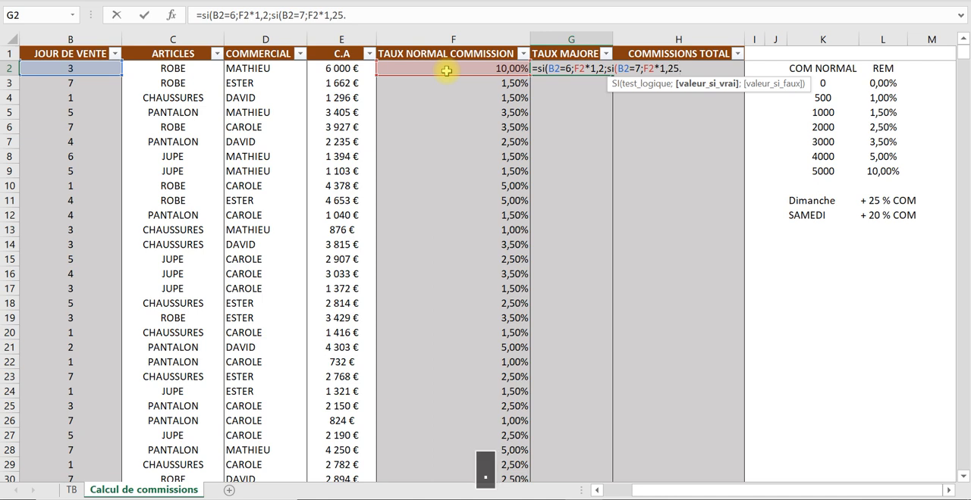
{"action": "key", "text": "Caps_Lock"}
{"action": "key", "text": "BackSpace"}
{"action": "type", "text": ";"}
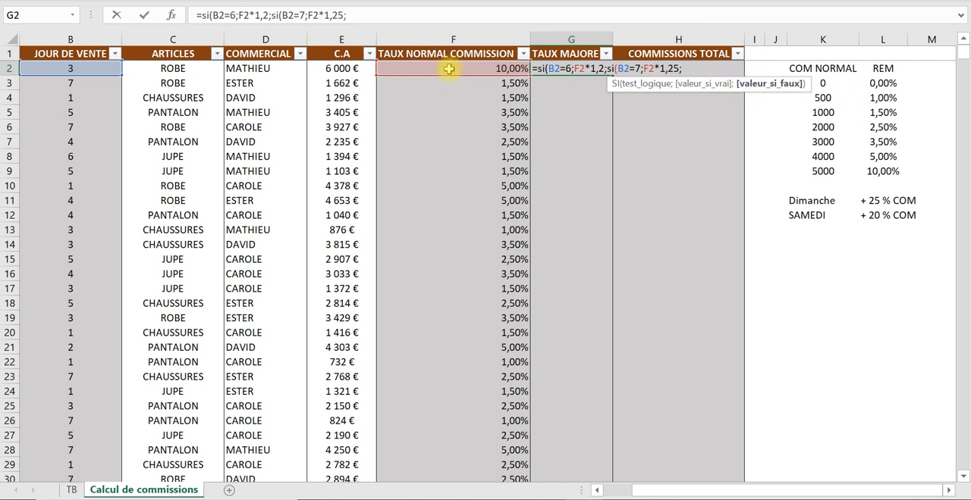
- Use F2 as the nested SI's value if false and enter the G2 formula, accepting the proposed closing-parenthesis correction
{"action": "left_click", "coordinate": [449, 69]}
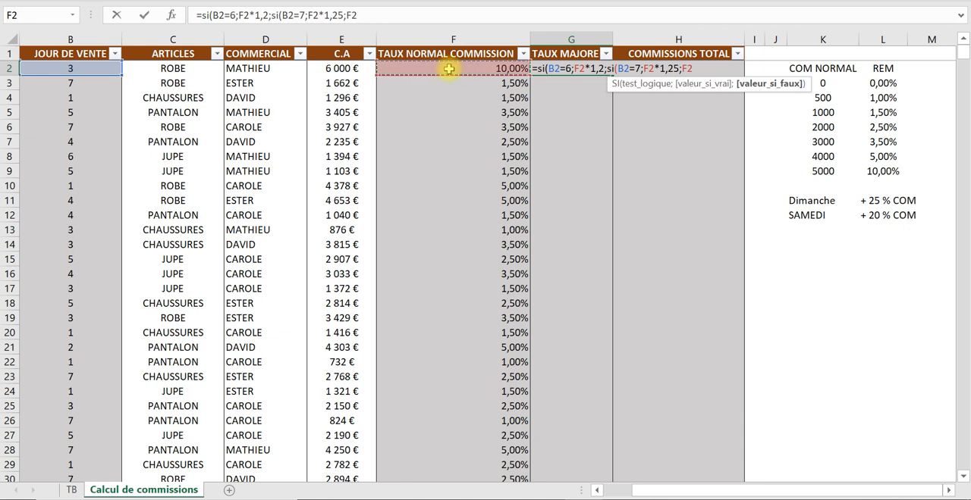
{"action": "key", "text": "Return"}
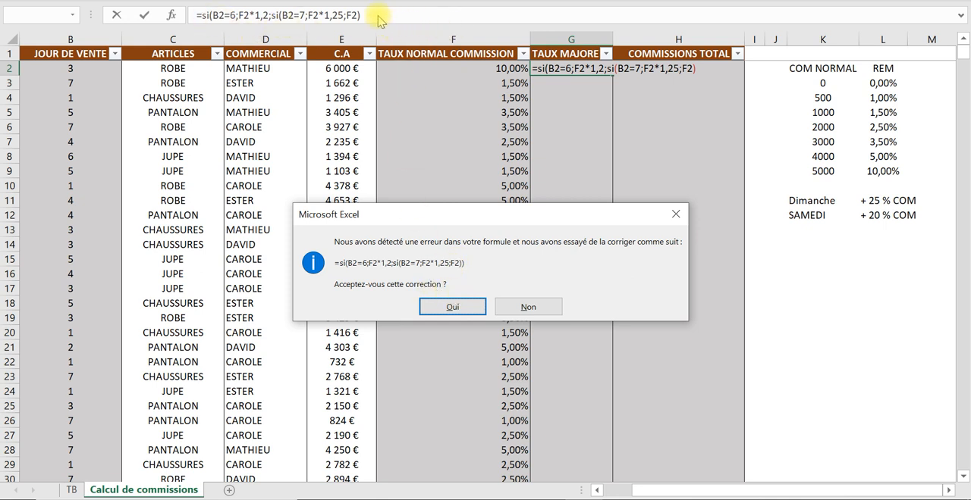
{"action": "left_click", "coordinate": [447, 308]}
{"action": "left_click", "coordinate": [590, 69]}
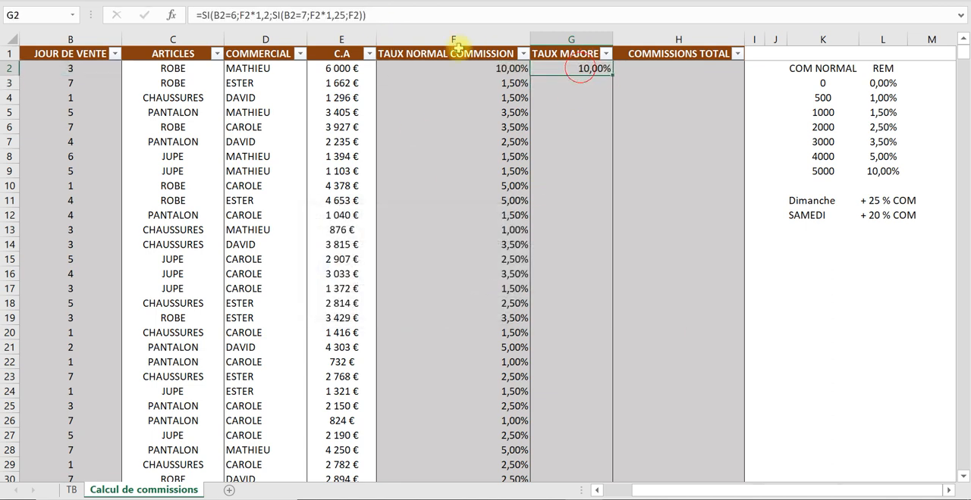
- Review the nested SI formula in G2, covering its closing parenthesis, its tests for days 6 and 7, and its F2 fallback
{"action": "left_click", "coordinate": [365, 15]}
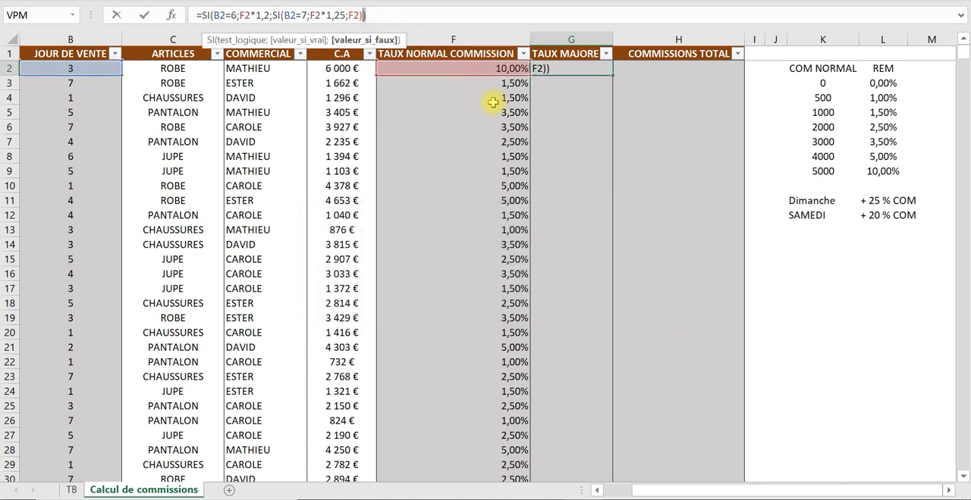
{"action": "key", "text": "Return"}
{"action": "left_click", "coordinate": [601, 69]}
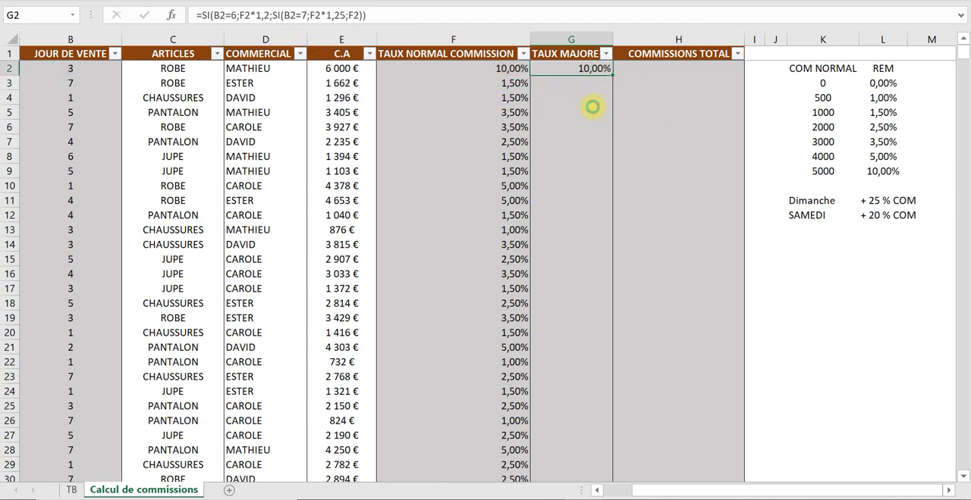
{"action": "scroll", "coordinate": [589, 114], "scroll_direction": "up", "scroll_amount": 1, "text": "ctrl"}
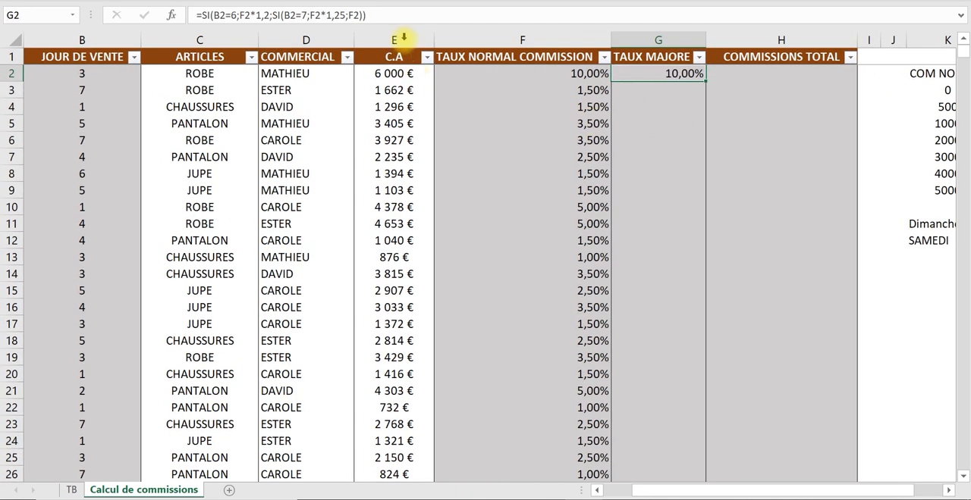
{"action": "left_click", "coordinate": [219, 15]}
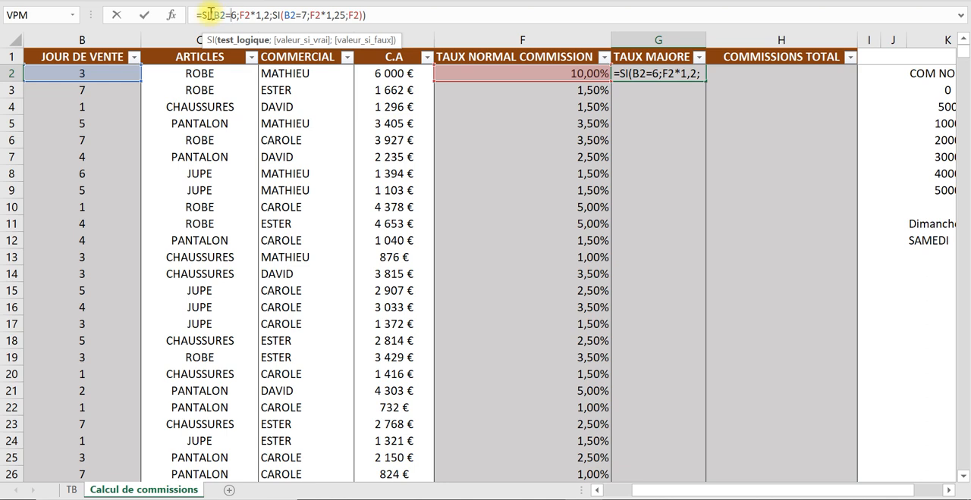
{"action": "left_click", "coordinate": [274, 16]}
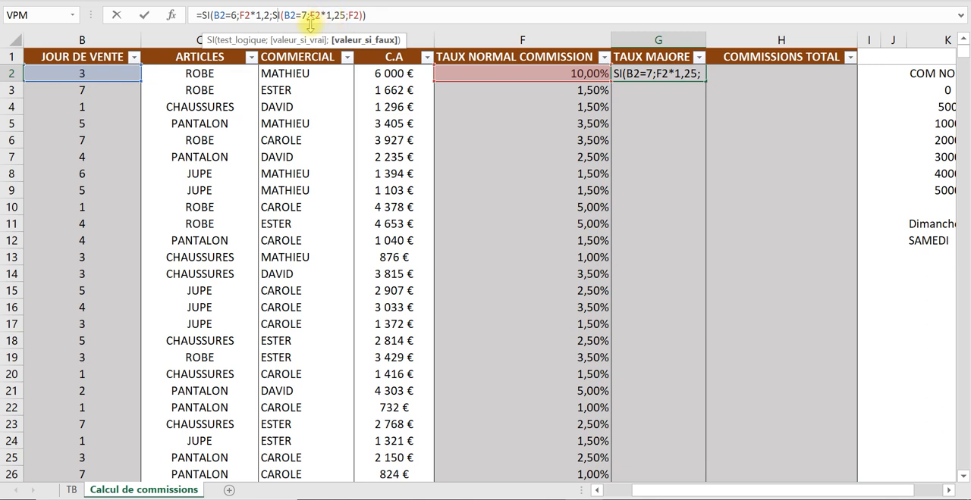
{"action": "left_click", "coordinate": [349, 16]}
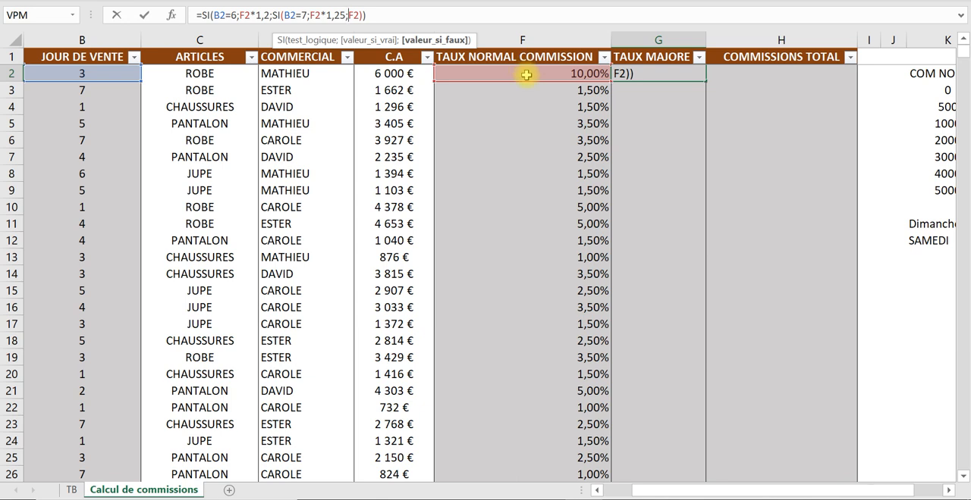
{"action": "key", "text": "Return"}
- Fill the G2 formula down the TAUX MAJORE column
{"action": "left_click", "coordinate": [672, 70]}
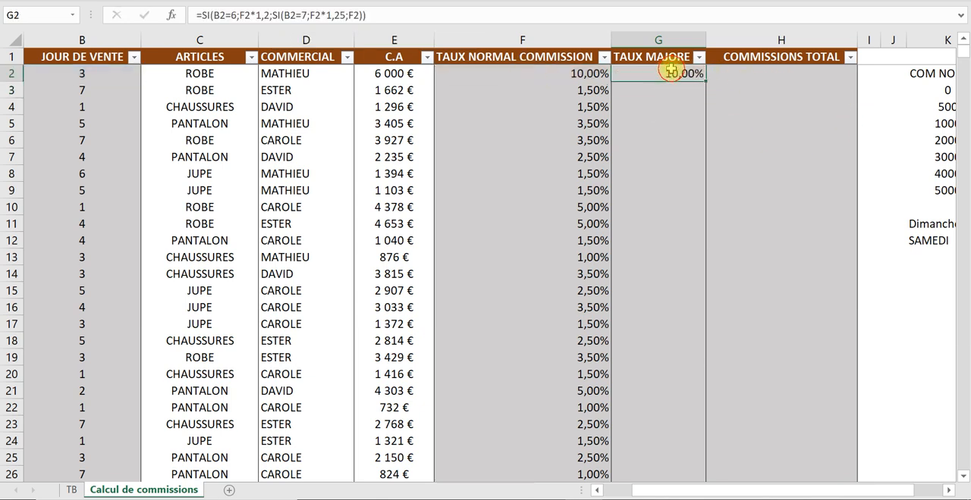
{"action": "double_click", "coordinate": [705, 81]}
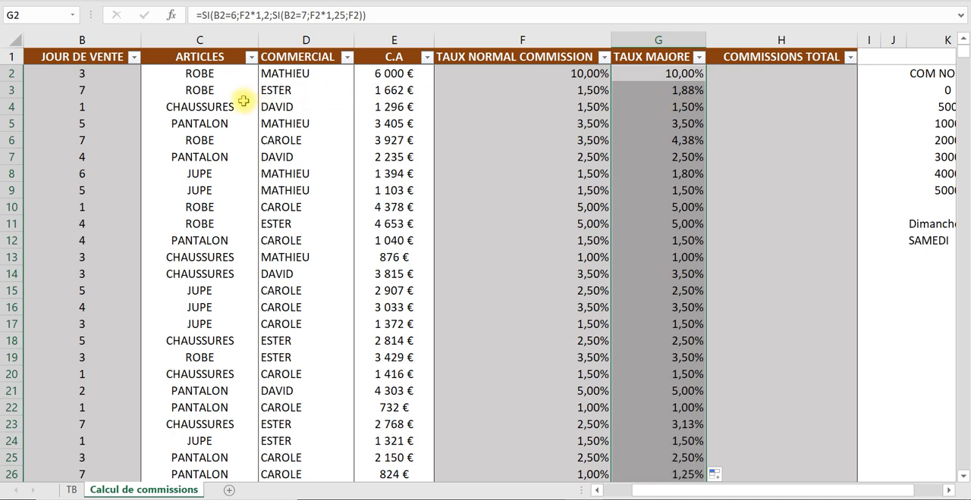
- Check the increased rates against the sale day and normal rate in row 3 for day 7 and row 8 for day 6
{"action": "left_click", "coordinate": [91, 92]}
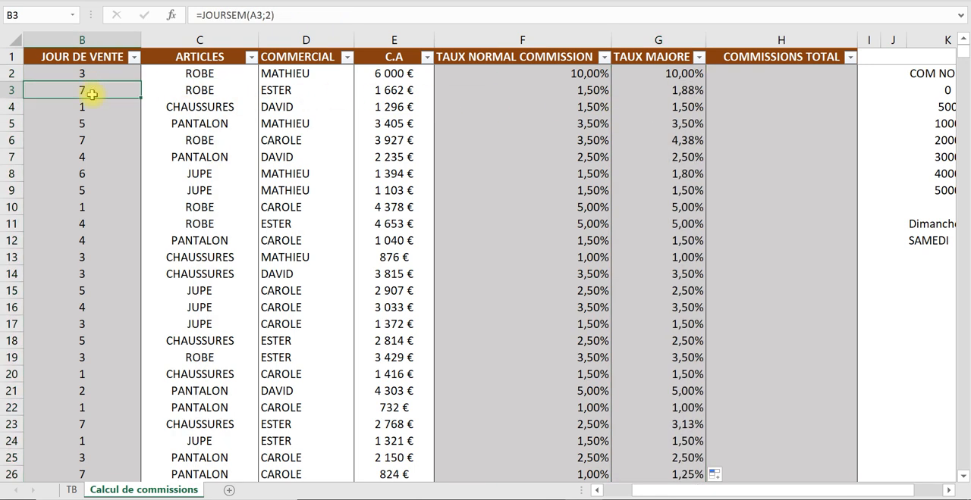
{"action": "left_click", "coordinate": [588, 89]}
{"action": "left_click", "coordinate": [685, 90]}
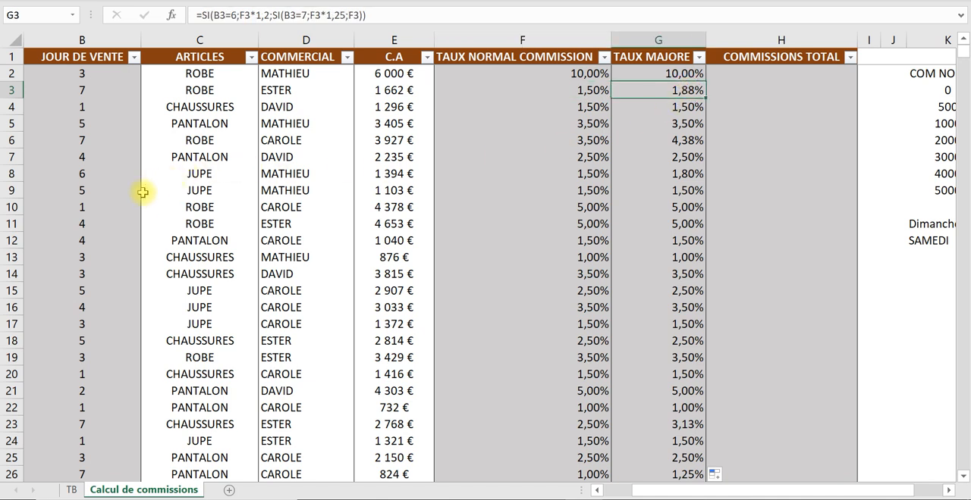
{"action": "left_click", "coordinate": [88, 173]}
{"action": "key", "text": "Right"}
{"action": "key", "text": "Right"}
{"action": "key", "text": "Right"}
{"action": "key", "text": "Right"}
{"action": "key", "text": "Right"}
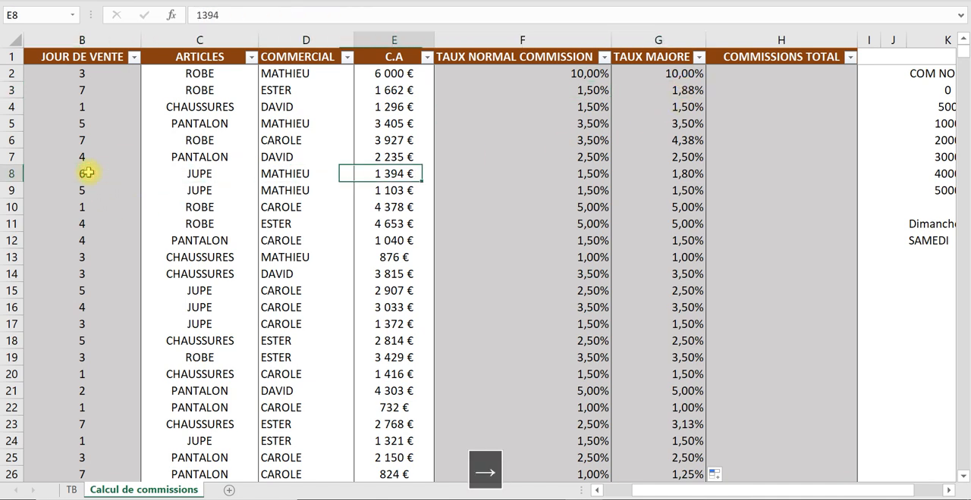
{"action": "key", "text": "Left"}
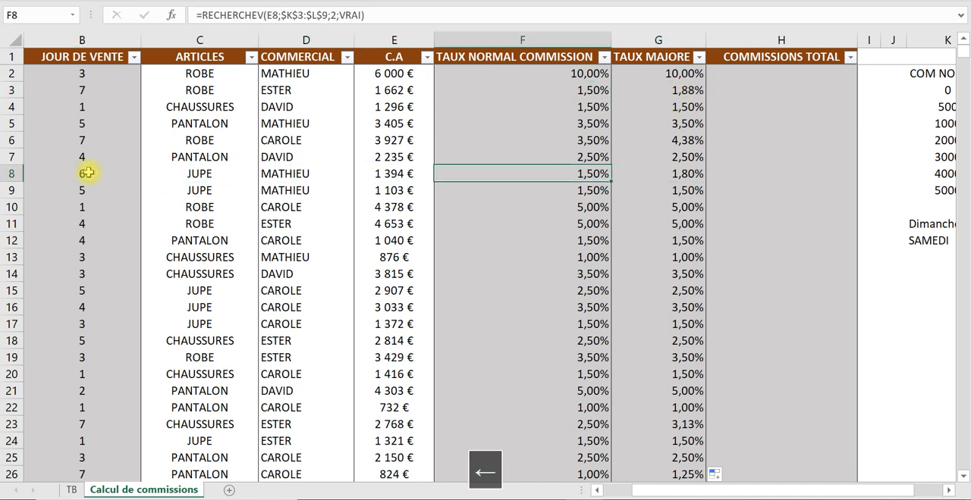
{"action": "key", "text": "Right"}
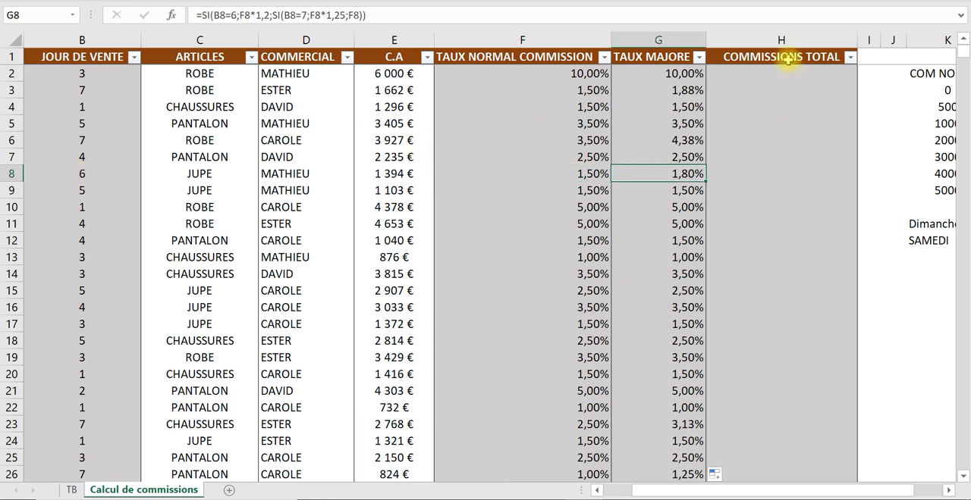
- Calculate the total commission in H2 with the formula =G2*E2
{"action": "left_click", "coordinate": [789, 55]}
{"action": "key", "text": "Down"}
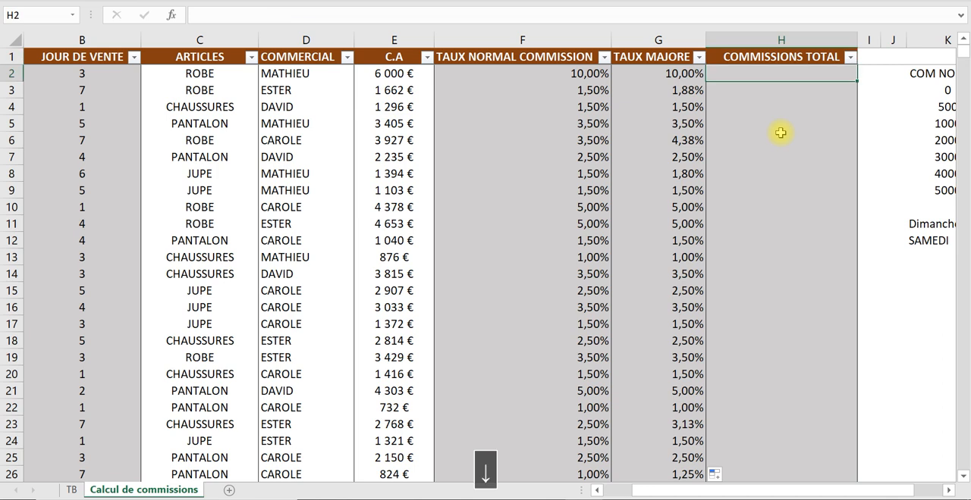
{"action": "type", "text": "="}
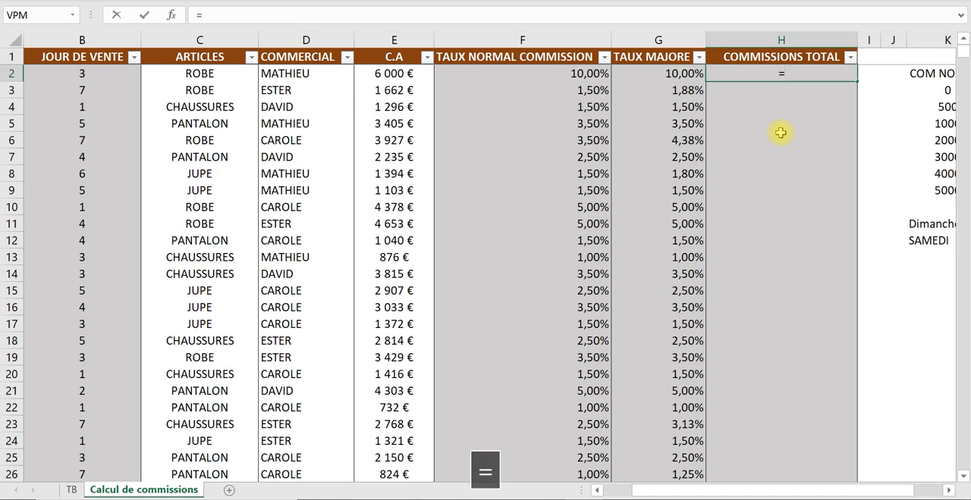
{"action": "left_click", "coordinate": [694, 73]}
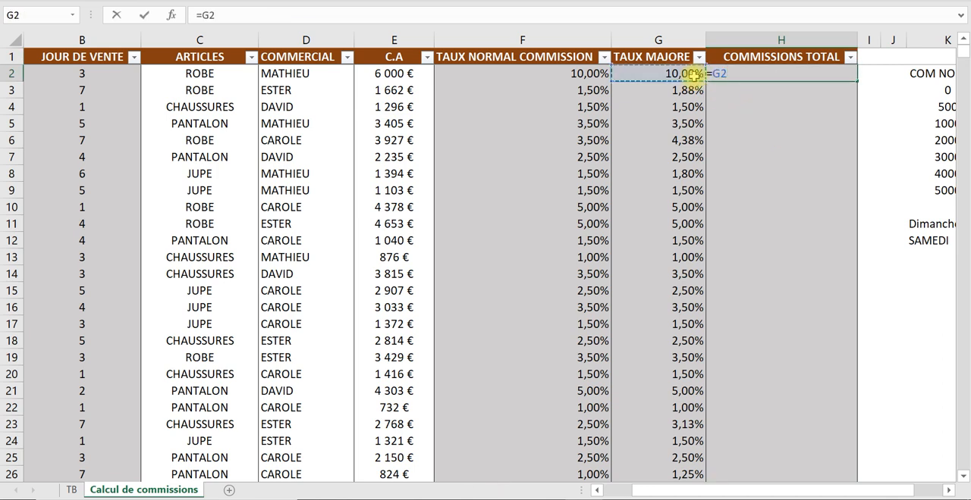
{"action": "type", "text": "*"}
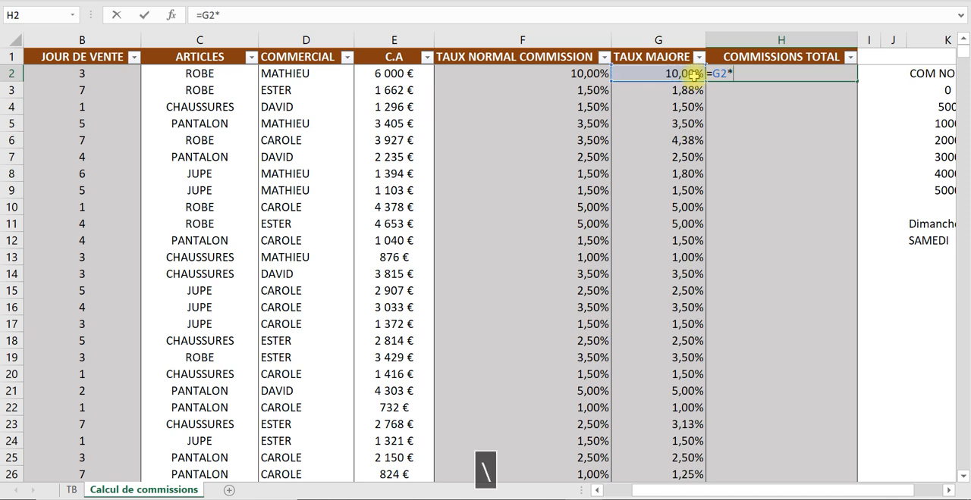
{"action": "left_click", "coordinate": [411, 73]}
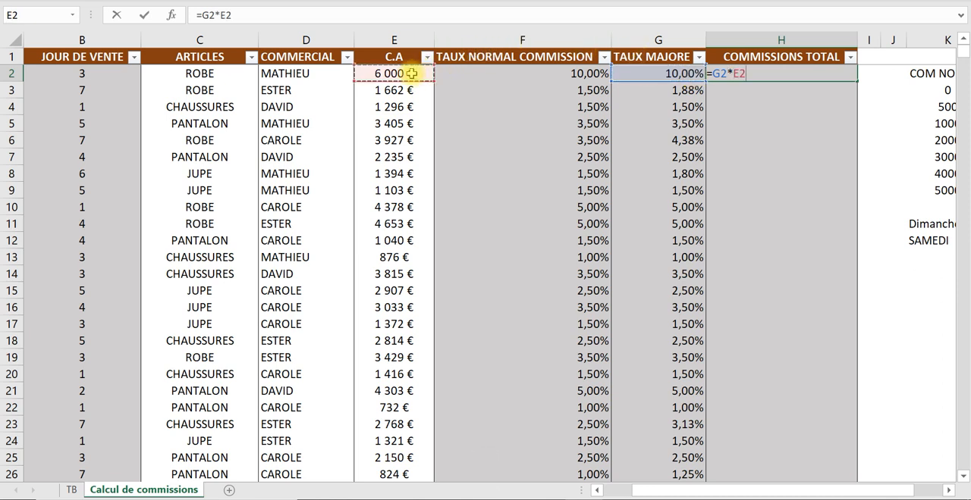
{"action": "key", "text": "Return"}
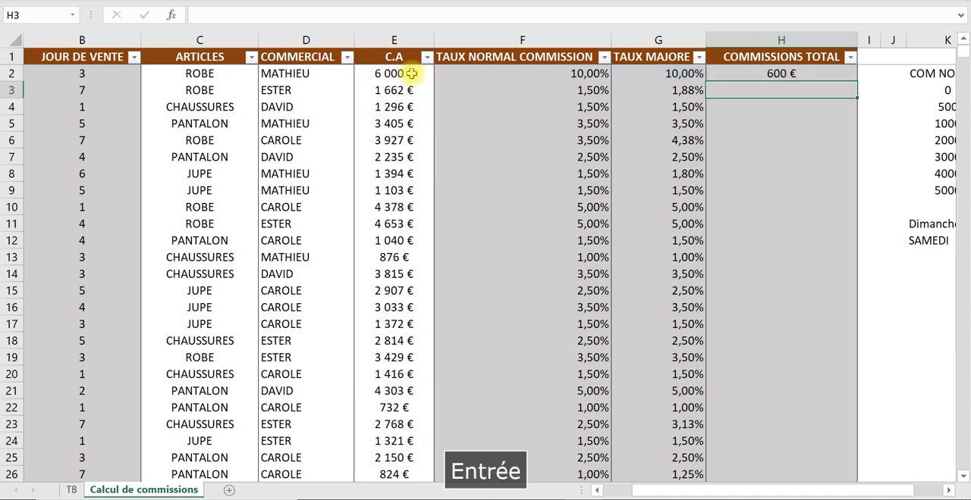
- Fill the H2 total commission formula down the COMMISSIONS TOTAL column
{"action": "left_click", "coordinate": [772, 73]}
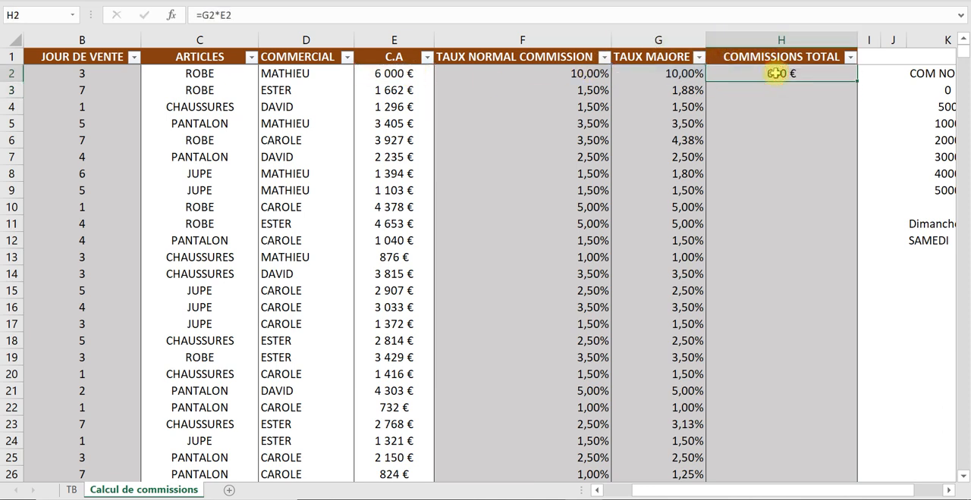
{"action": "double_click", "coordinate": [858, 83]}
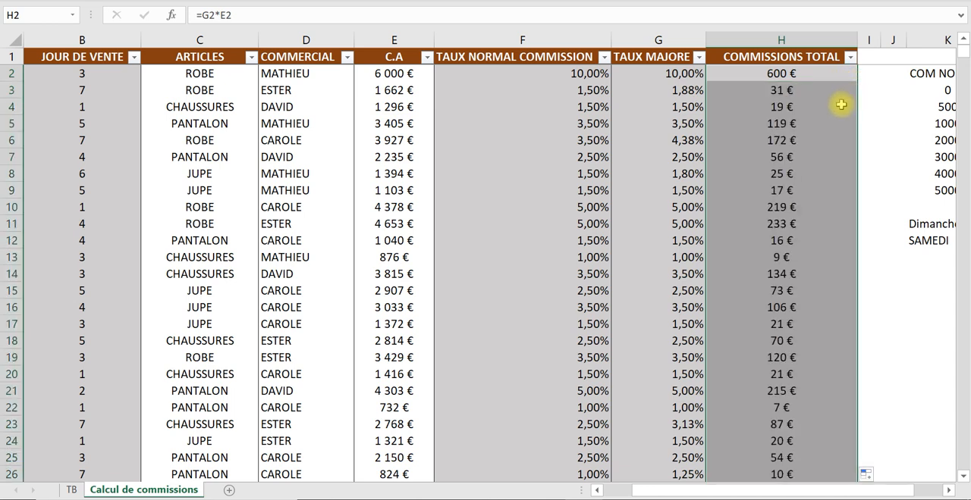
{"action": "left_click", "coordinate": [774, 157]}
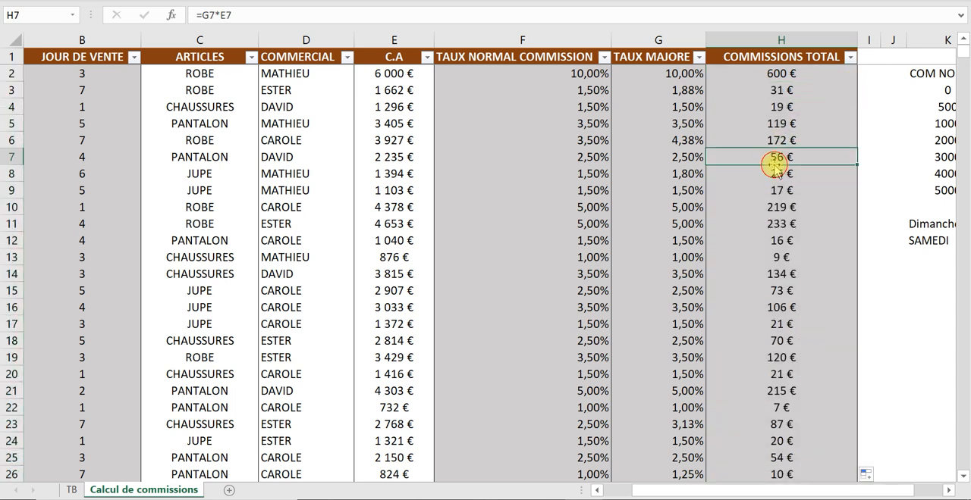
- Set the ribbon display to always show both tabs and commands (Afficher les onglets et commandes)
{"action": "left_click", "coordinate": [805, 41]}
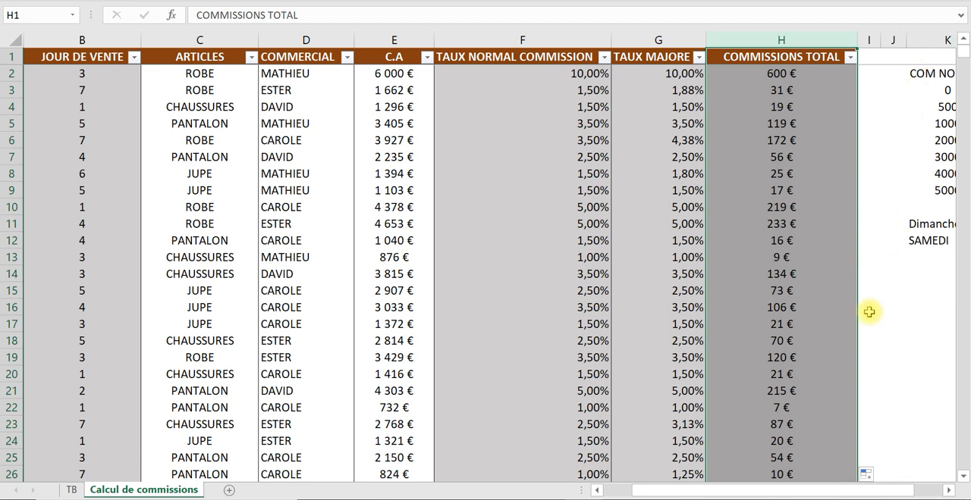
{"action": "left_click", "coordinate": [936, 3]}
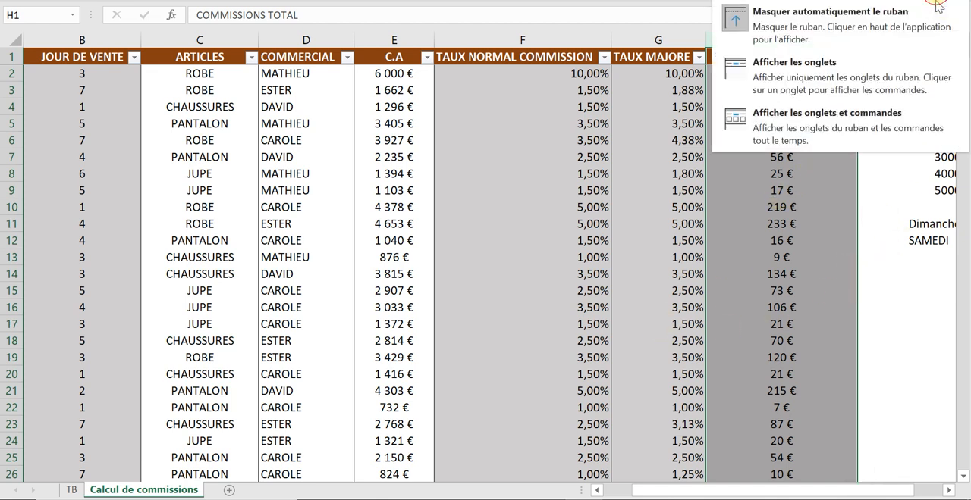
{"action": "left_click", "coordinate": [784, 118]}
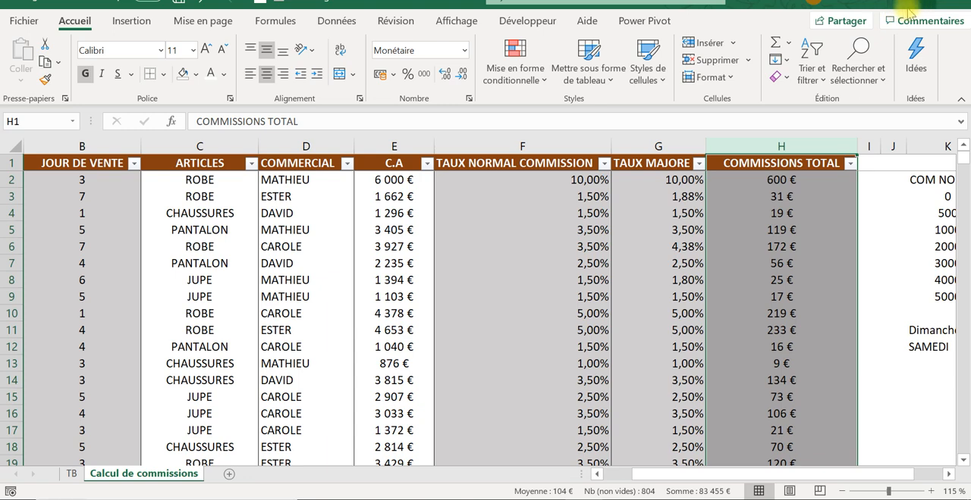
- Look over the calculated commission table and the TB dashboard sheet, ending back on Calcul de commissions with the DATE column in view
{"action": "left_click", "coordinate": [680, 229]}
{"action": "left_click", "coordinate": [491, 199]}
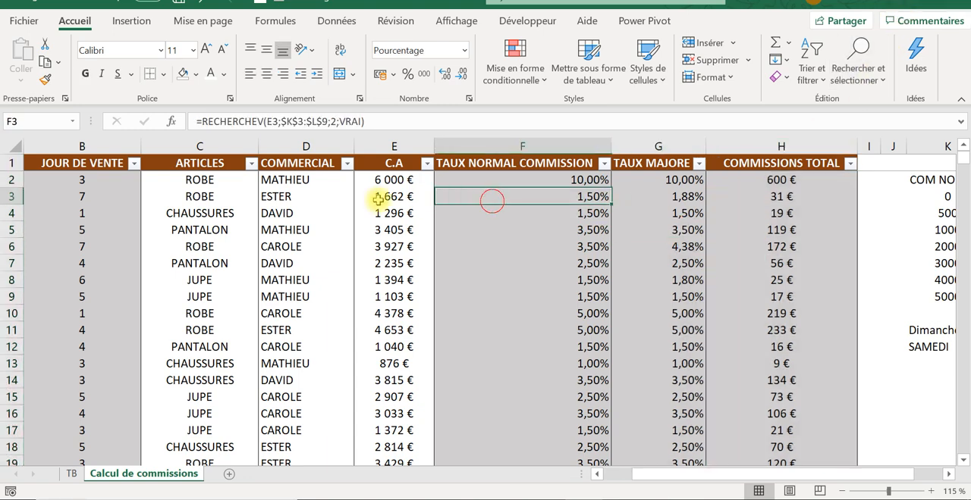
{"action": "scroll", "coordinate": [444, 260], "scroll_direction": "down", "scroll_amount": 1}
{"action": "scroll", "coordinate": [443, 263], "scroll_direction": "up", "scroll_amount": 1}
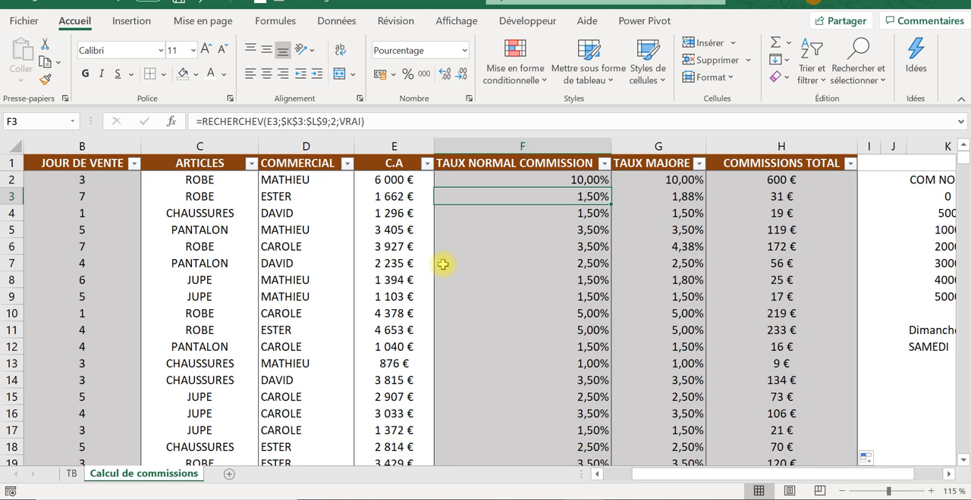
{"action": "left_click_drag", "start_coordinate": [85, 396], "coordinate": [79, 447]}
{"action": "left_click", "coordinate": [72, 475]}
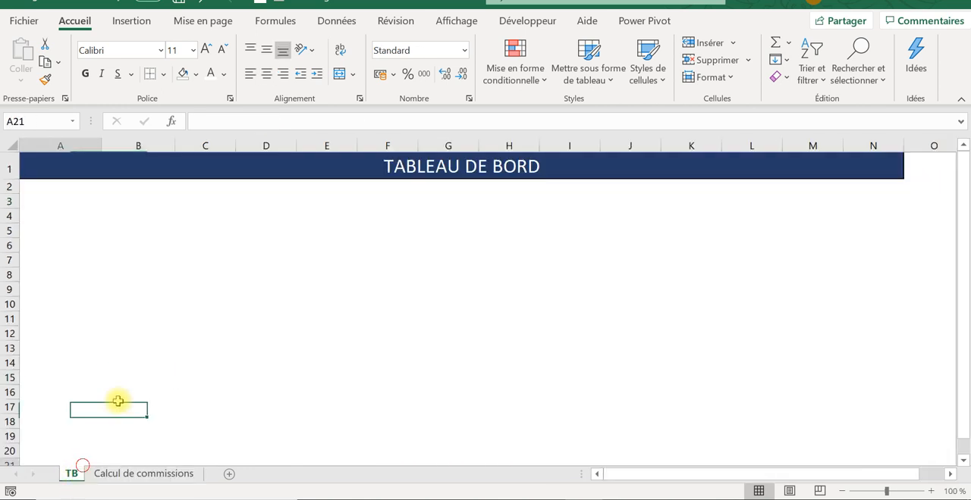
{"action": "left_click", "coordinate": [253, 159]}
{"action": "left_click", "coordinate": [68, 439]}
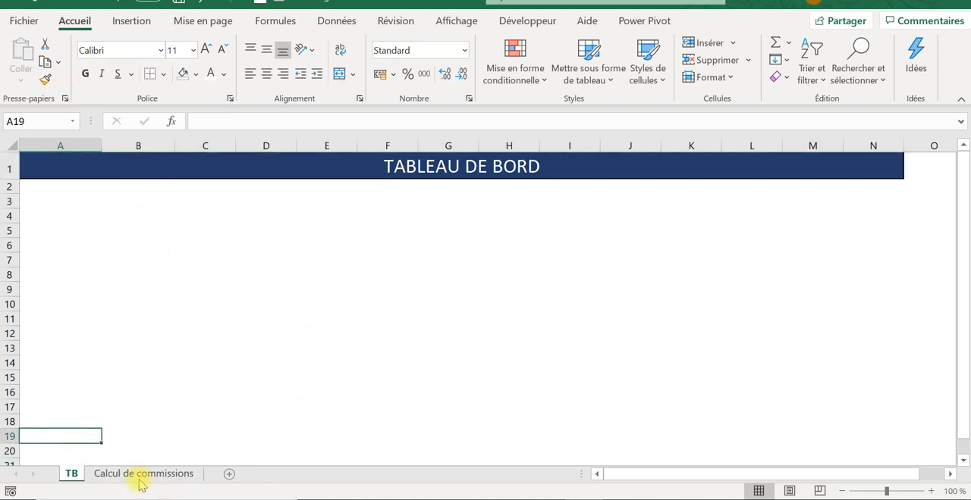
{"action": "left_click", "coordinate": [133, 474]}
{"action": "left_click", "coordinate": [210, 282]}
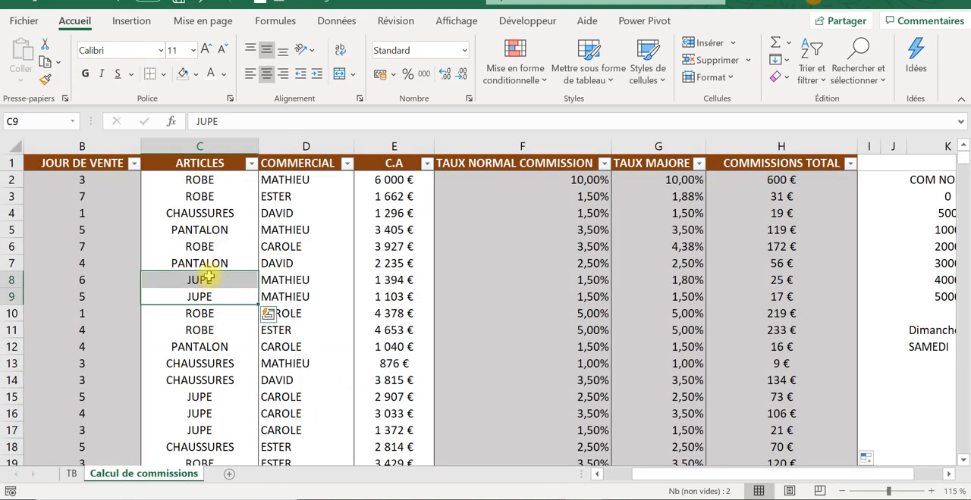
{"action": "left_click", "coordinate": [756, 386]}
{"action": "left_click", "coordinate": [596, 474]}
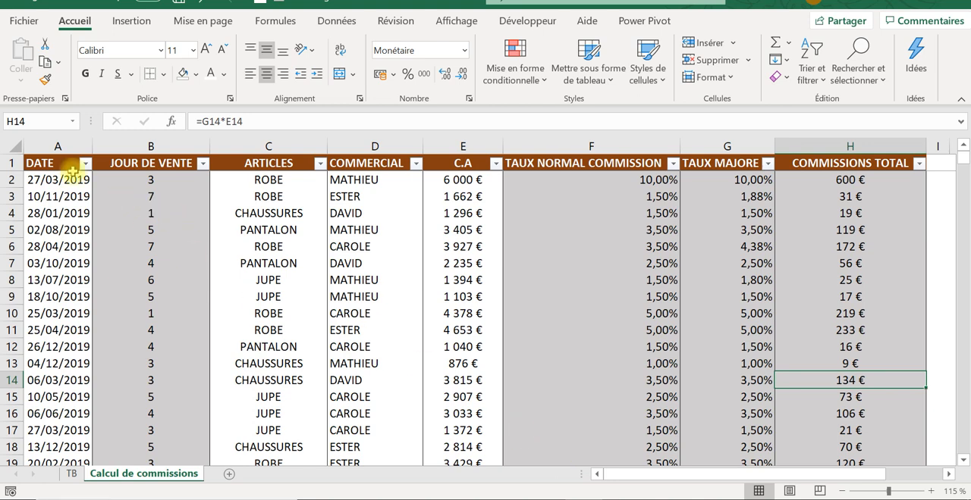
- Create a pivot table from columns A to H of Calcul de commissions, placed in the existing TB sheet at cell A11
{"action": "left_click", "coordinate": [45, 161]}
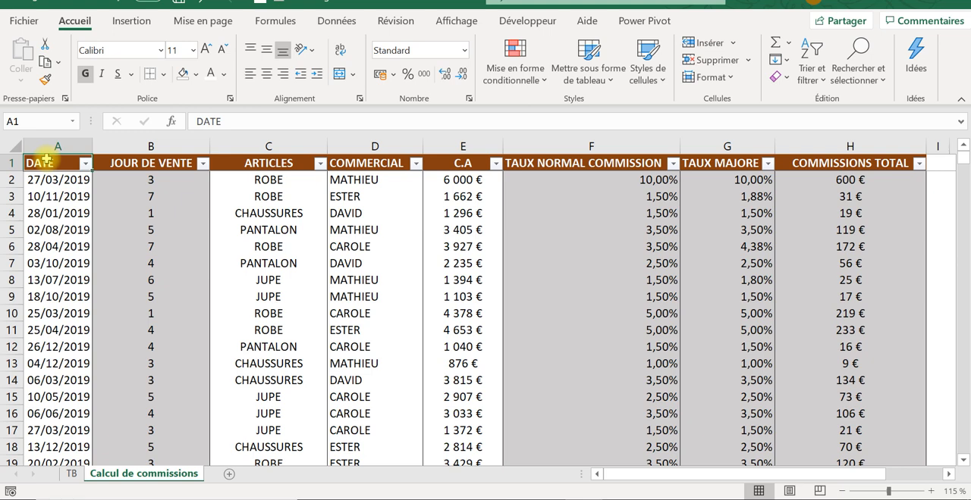
{"action": "key", "text": "ctrl+shift+Right"}
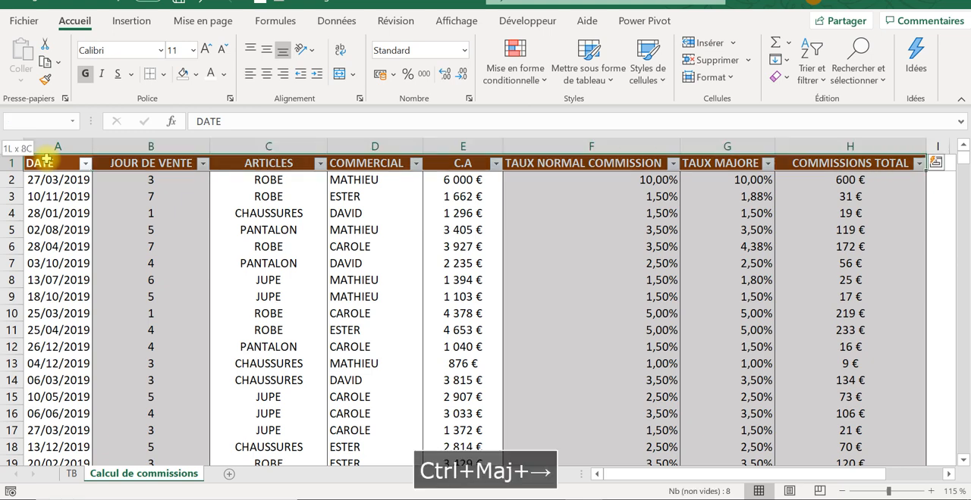
{"action": "key", "text": "ctrl+shift+Down"}
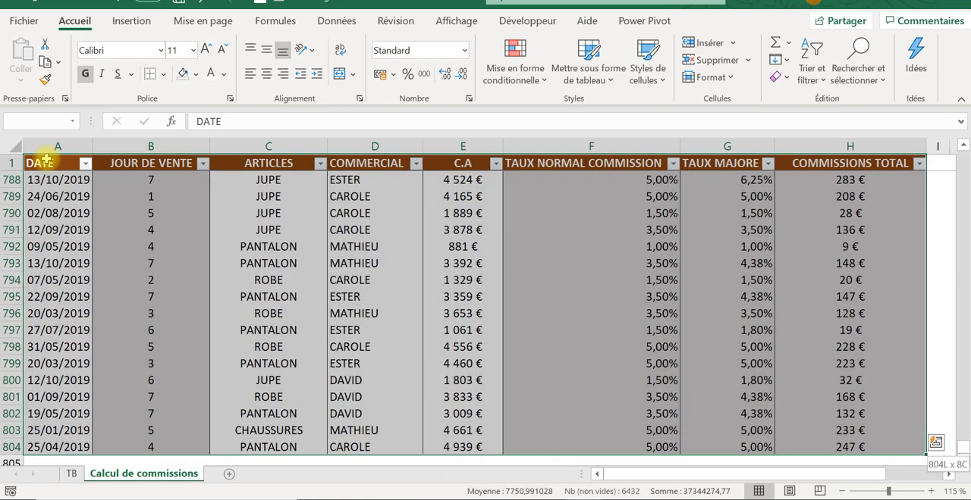
{"action": "key", "text": "ctrl+shift+Down"}
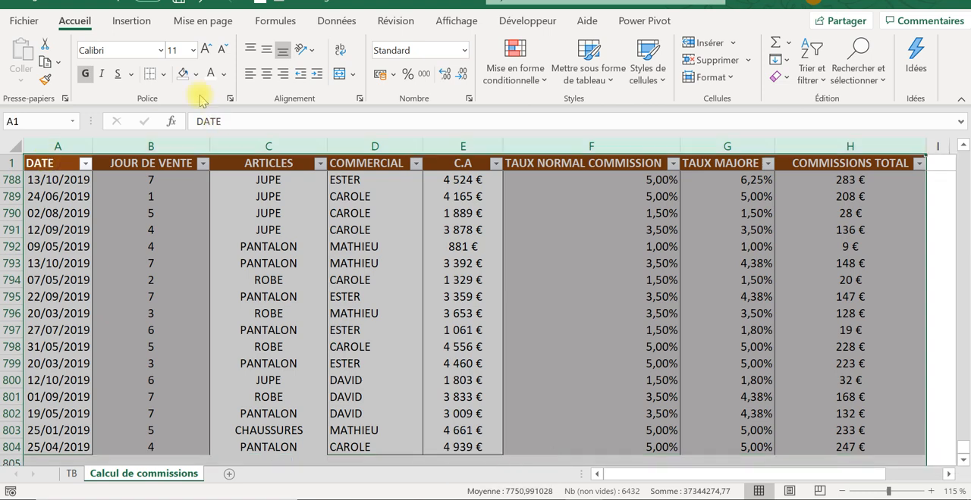
{"action": "left_click", "coordinate": [139, 29]}
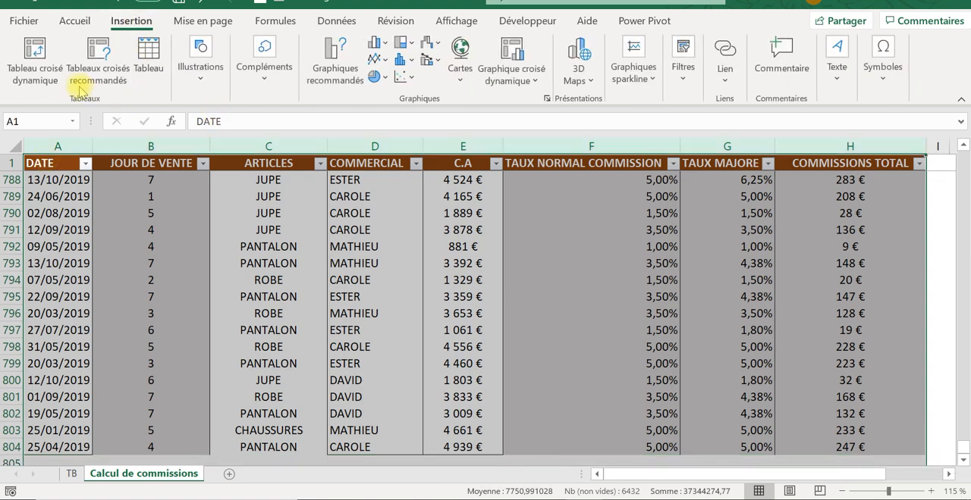
{"action": "left_click", "coordinate": [38, 55]}
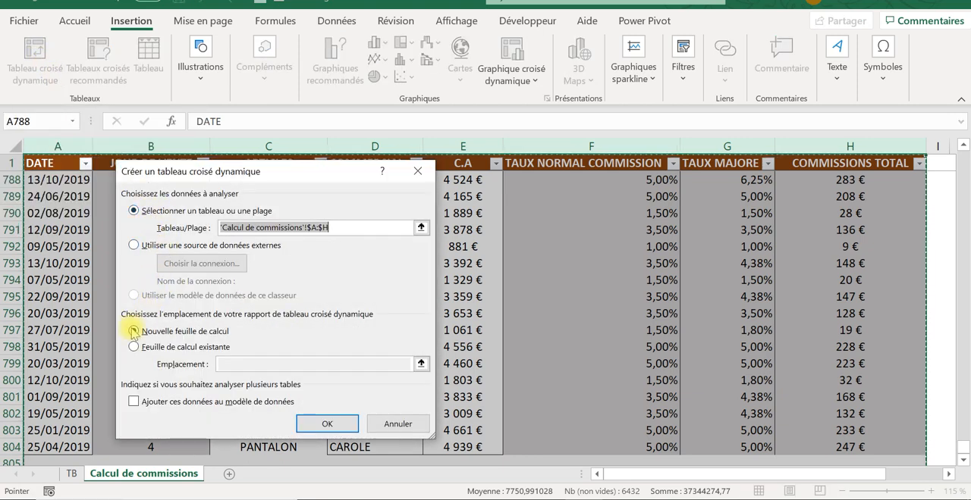
{"action": "left_click", "coordinate": [133, 348]}
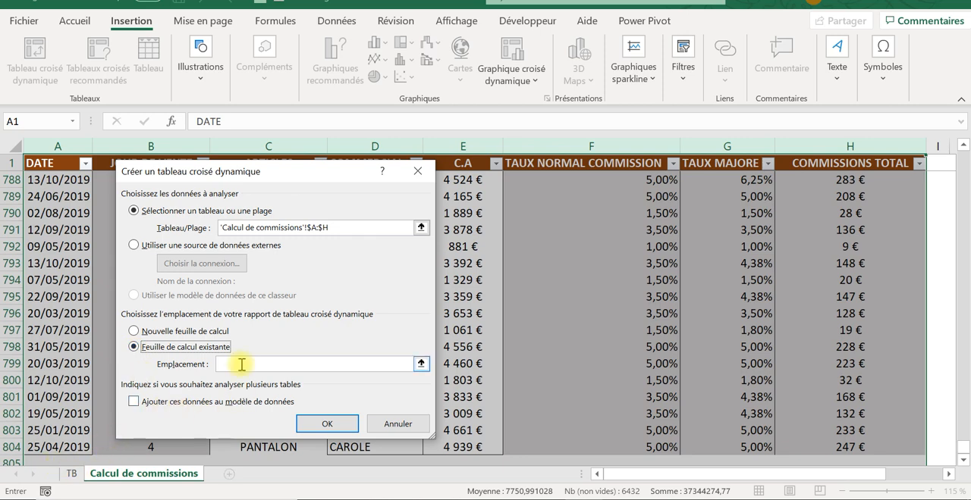
{"action": "left_click", "coordinate": [71, 473]}
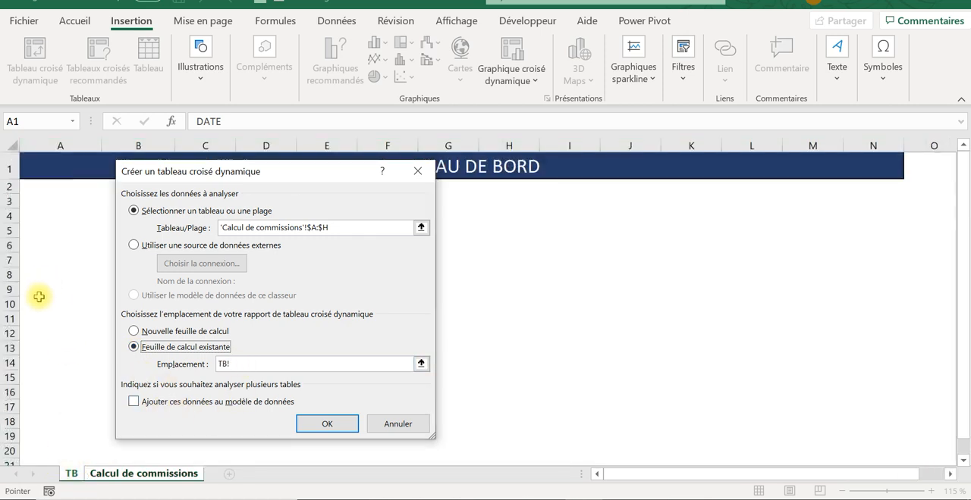
{"action": "left_click", "coordinate": [37, 291]}
{"action": "left_click", "coordinate": [34, 319]}
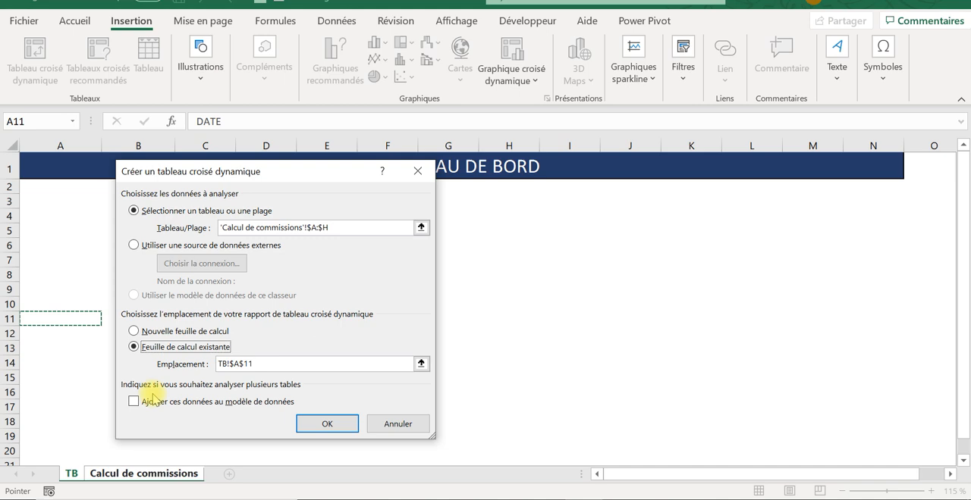
{"action": "left_click", "coordinate": [300, 431]}
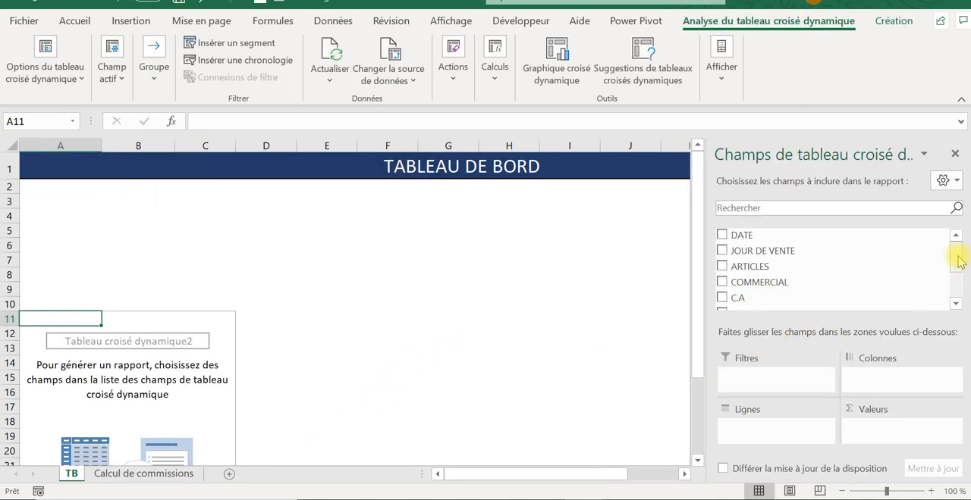
- Lay out the pivot table with COMMISSIONS TOTAL summed as values and COMMERCIAL as rows, and close its field list
{"action": "left_click_drag", "start_coordinate": [957, 256], "coordinate": [958, 283]}
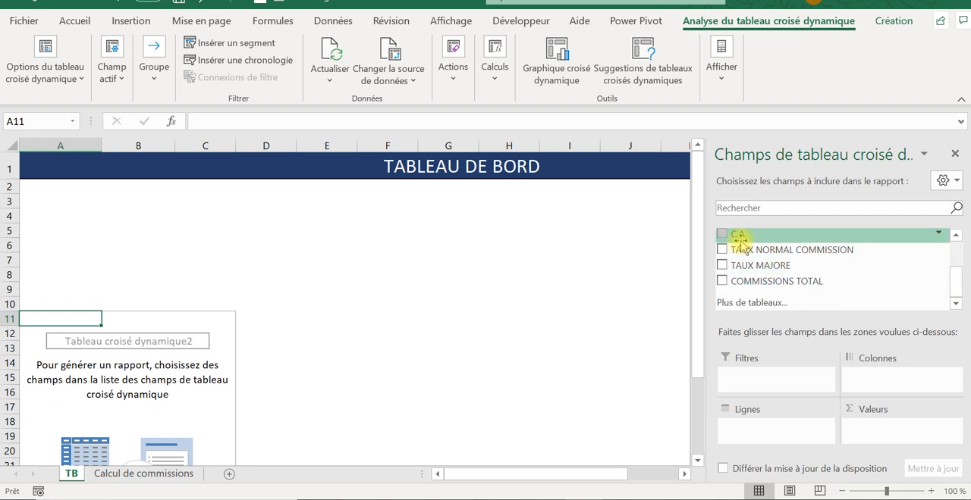
{"action": "left_click_drag", "start_coordinate": [743, 281], "coordinate": [896, 425]}
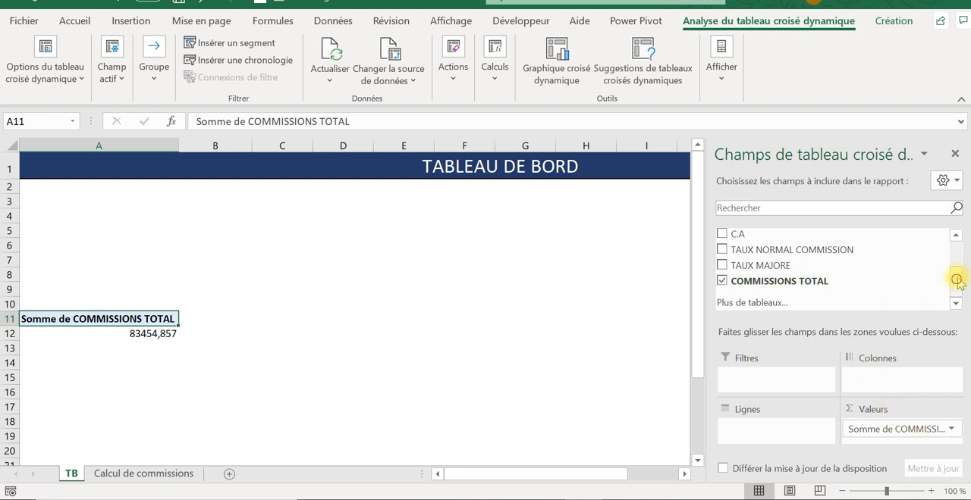
{"action": "left_click_drag", "start_coordinate": [955, 278], "coordinate": [960, 258]}
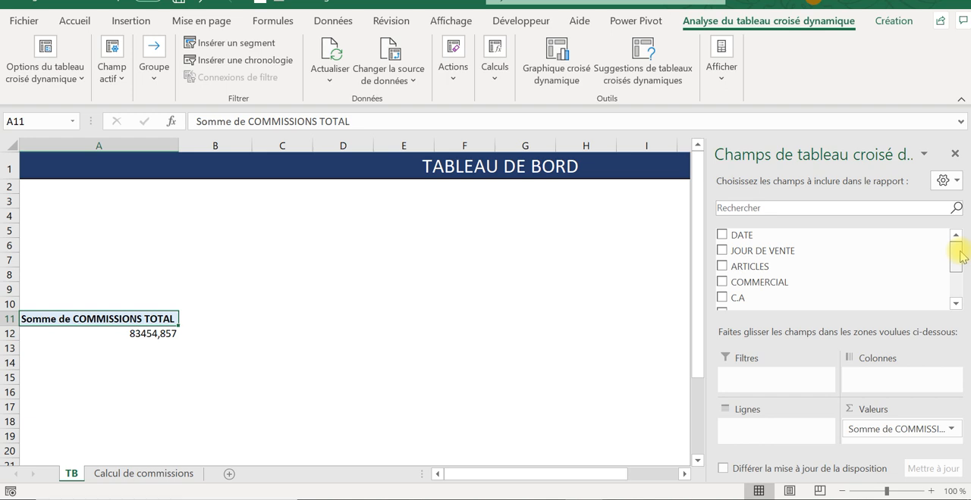
{"action": "left_click_drag", "start_coordinate": [960, 258], "coordinate": [955, 261]}
{"action": "left_click_drag", "start_coordinate": [804, 267], "coordinate": [773, 433]}
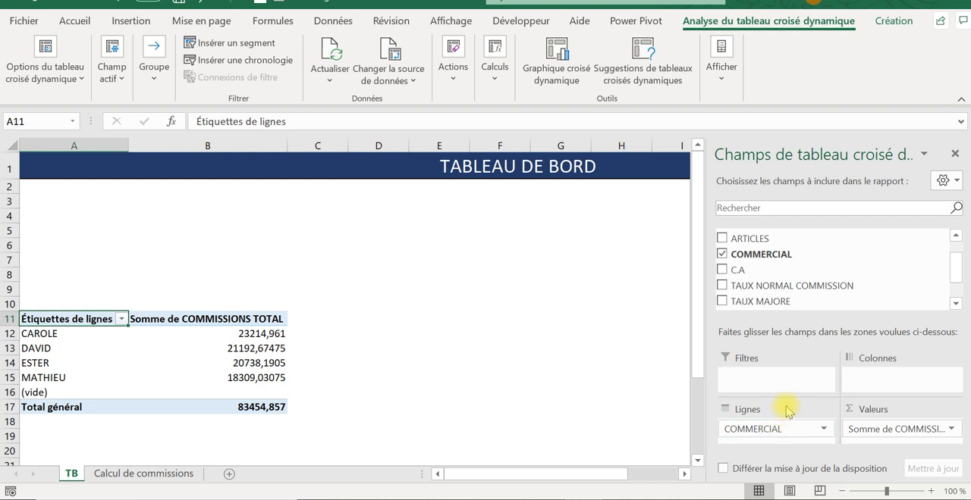
{"action": "left_click", "coordinate": [953, 155]}
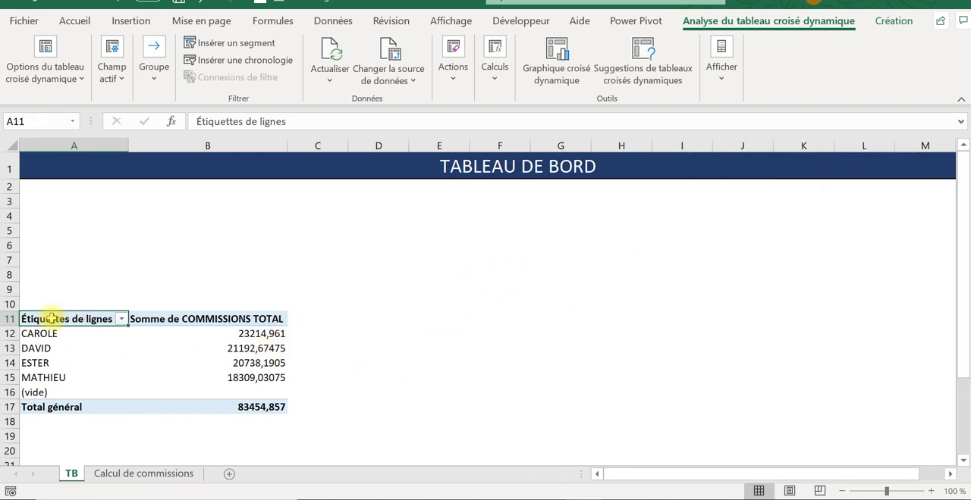
- Copy the whole commission pivot table in A11:B17 and paste it at E11 of the TB sheet
{"action": "left_click_drag", "start_coordinate": [35, 320], "coordinate": [206, 409]}
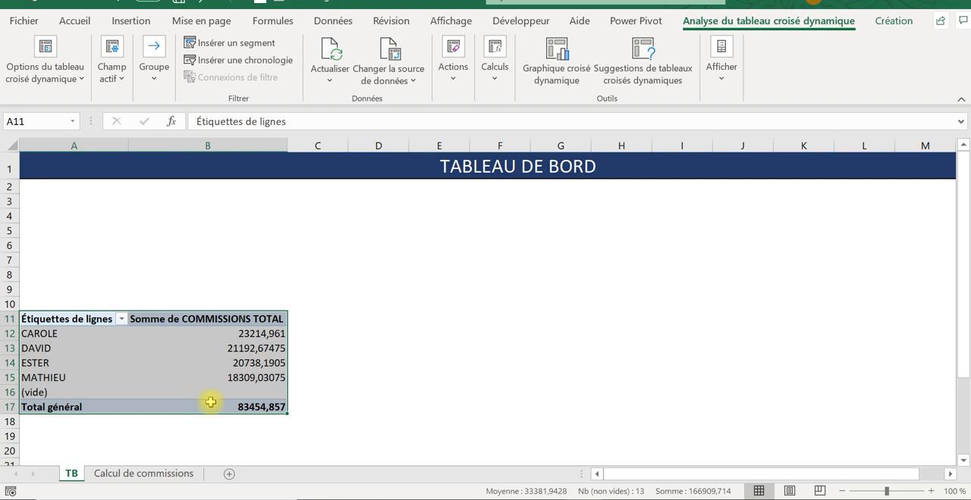
{"action": "key", "text": "ctrl+c"}
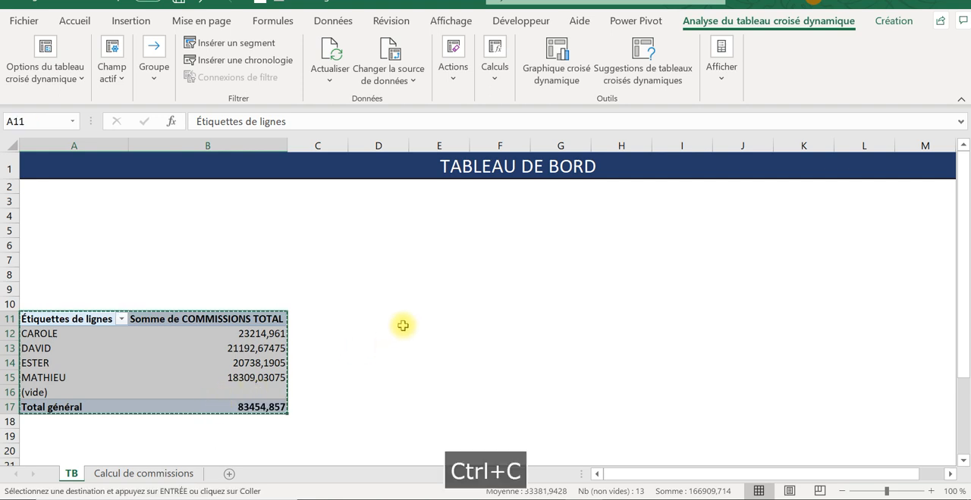
{"action": "left_click", "coordinate": [402, 321]}
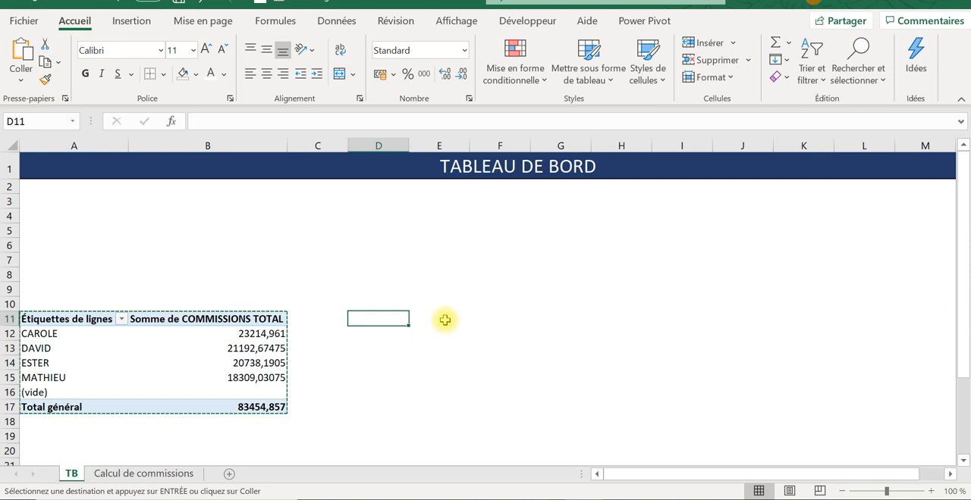
{"action": "left_click", "coordinate": [429, 322]}
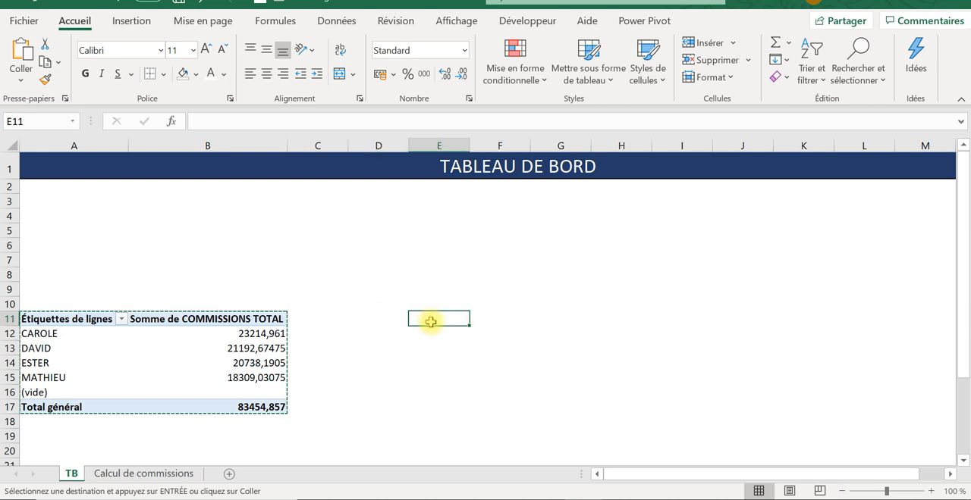
{"action": "key", "text": "ctrl+v"}
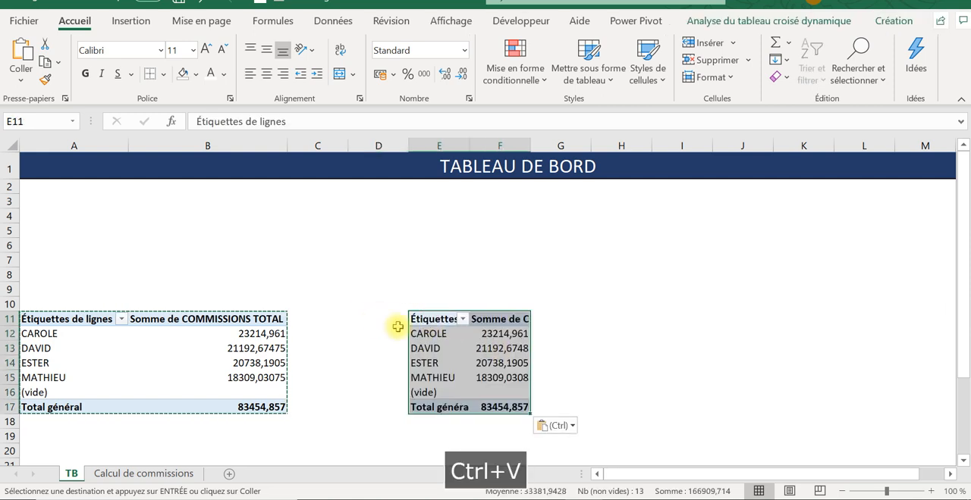
- Show the field list of the pivot table pasted at E11 of the TB sheet
{"action": "left_click", "coordinate": [79, 352]}
{"action": "mouse_move", "coordinate": [242, 334]}
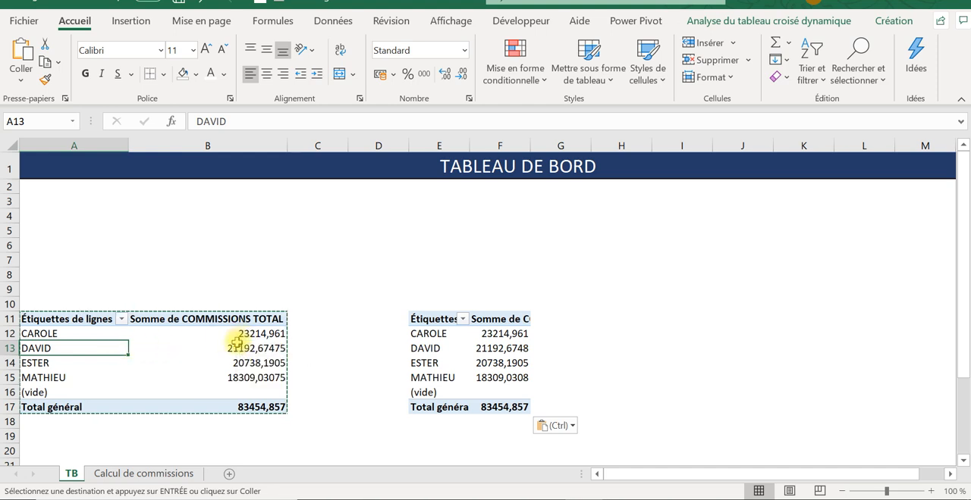
{"action": "left_click", "coordinate": [480, 351]}
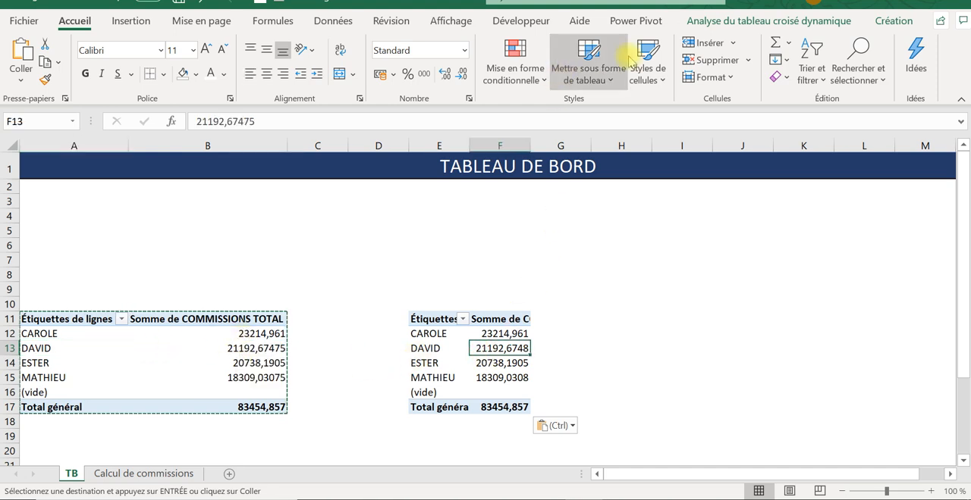
{"action": "left_click", "coordinate": [755, 20]}
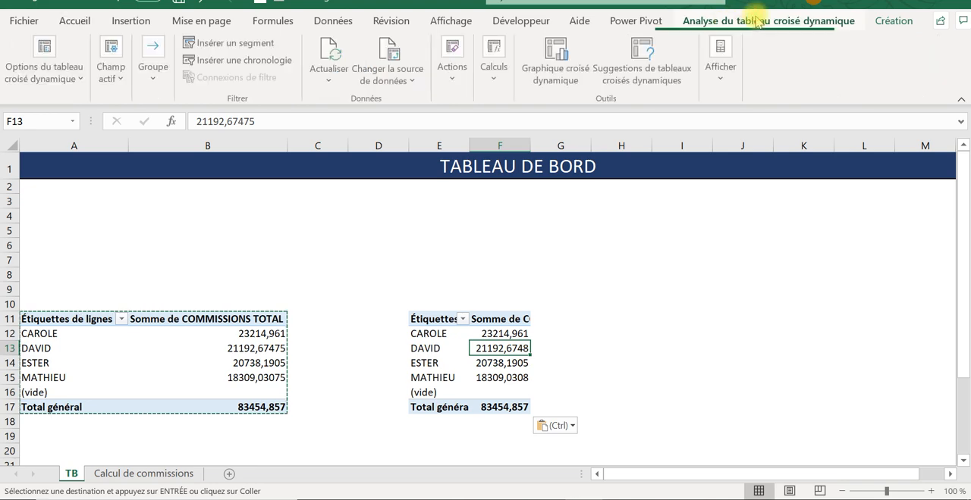
{"action": "left_click", "coordinate": [884, 21]}
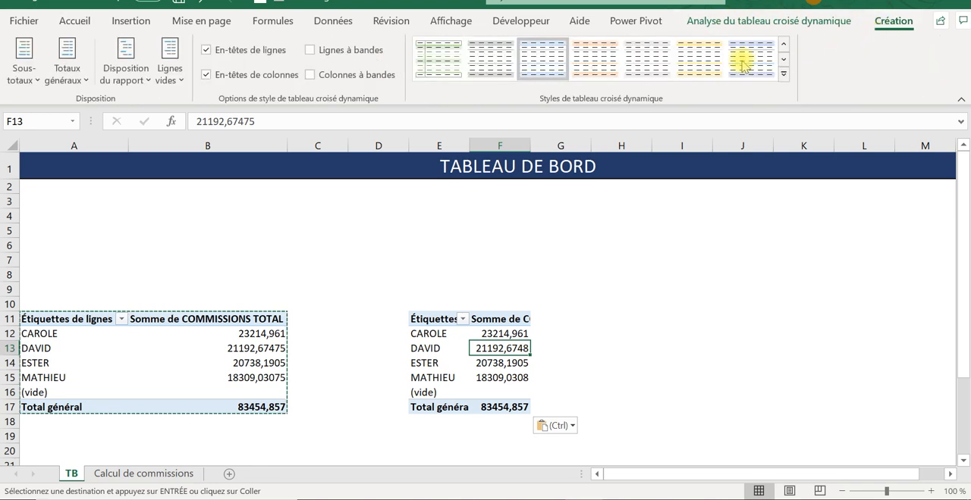
{"action": "left_click", "coordinate": [770, 23]}
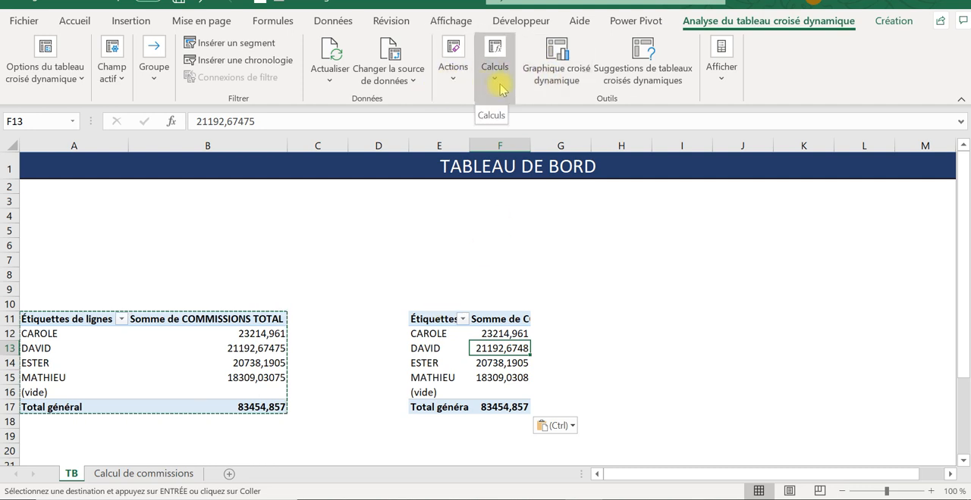
{"action": "left_click", "coordinate": [719, 72]}
{"action": "left_click", "coordinate": [720, 137]}
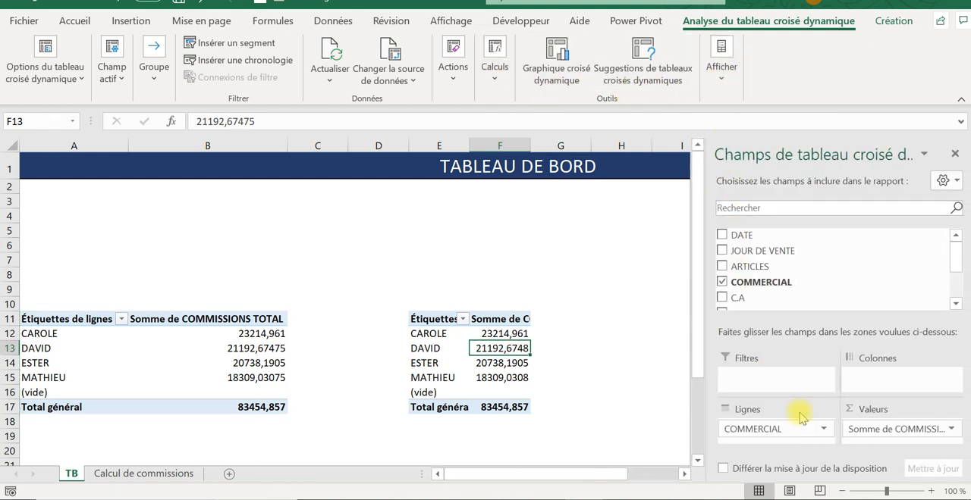
- Replace COMMISSIONS TOTAL with the count of ARTICLES as values in the pivot table at E11, and close the field list
{"action": "left_click_drag", "start_coordinate": [957, 253], "coordinate": [958, 300]}
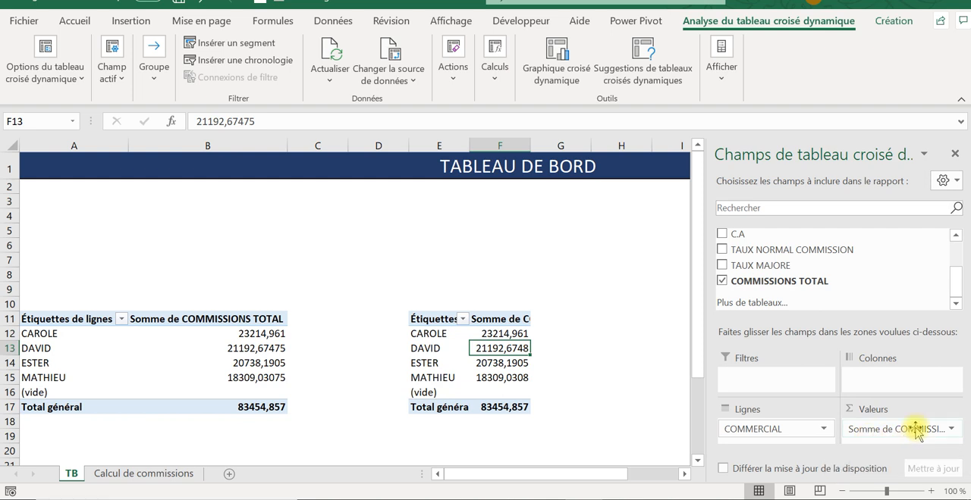
{"action": "left_click", "coordinate": [721, 280]}
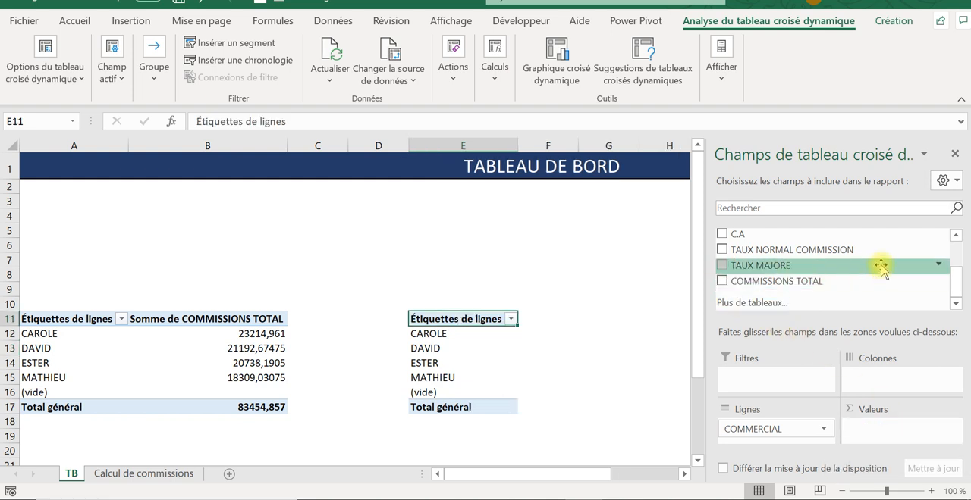
{"action": "left_click_drag", "start_coordinate": [958, 294], "coordinate": [956, 244]}
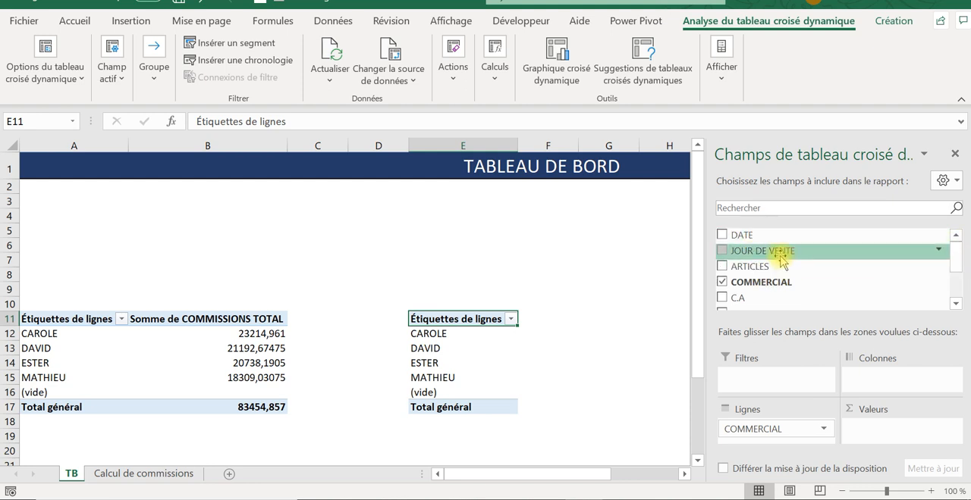
{"action": "left_click_drag", "start_coordinate": [771, 267], "coordinate": [891, 434]}
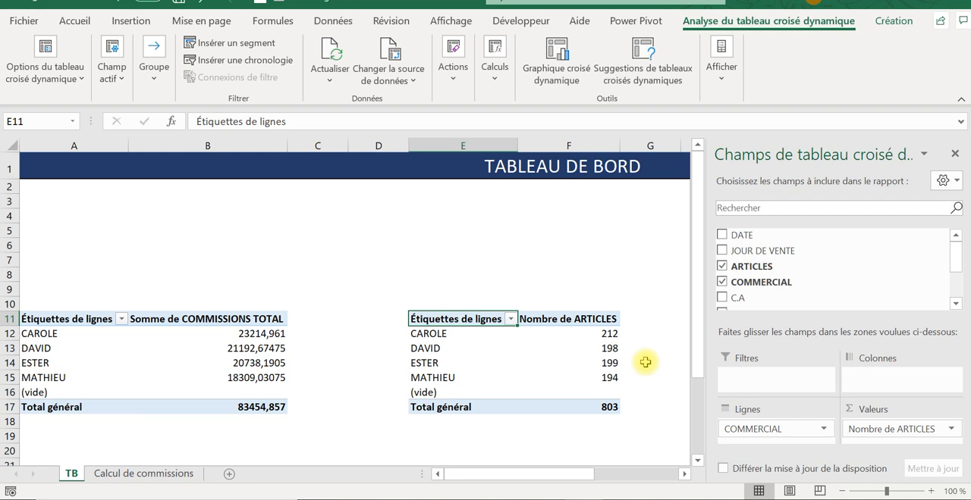
{"action": "left_click", "coordinate": [98, 473]}
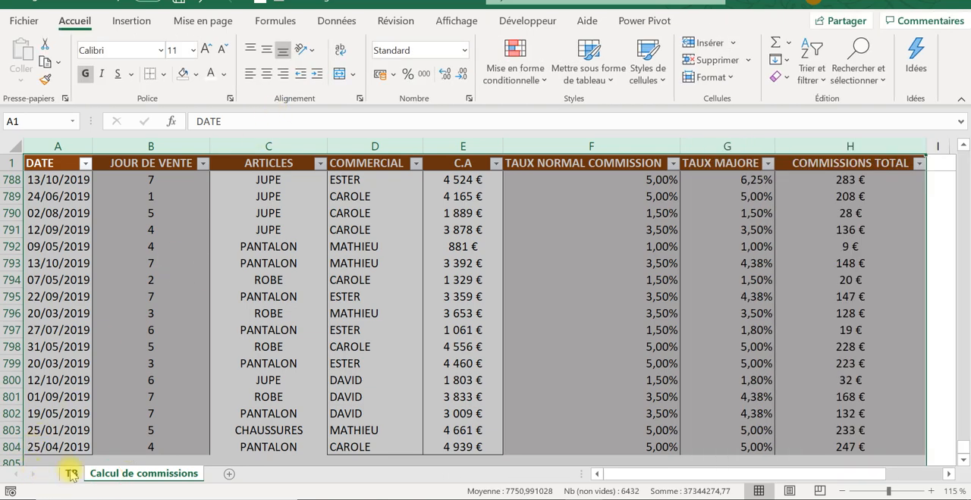
{"action": "left_click", "coordinate": [71, 473]}
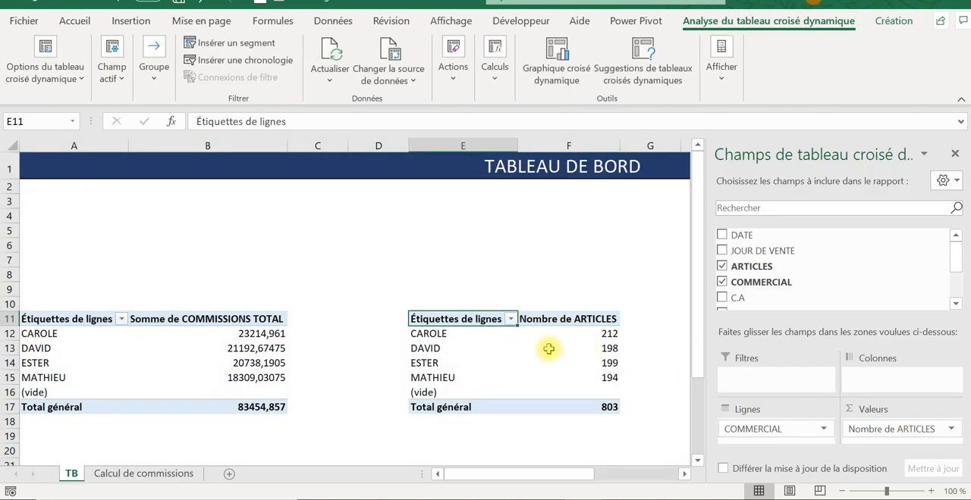
{"action": "left_click", "coordinate": [101, 347]}
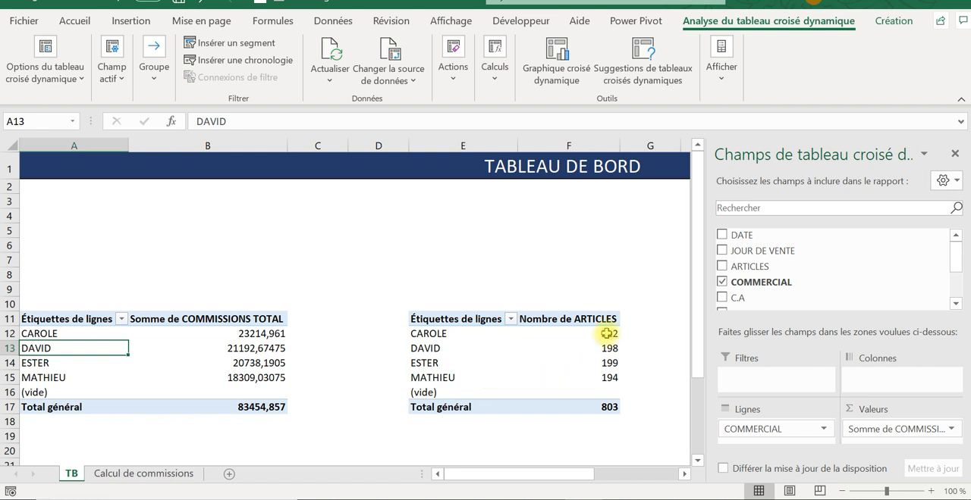
{"action": "left_click", "coordinate": [952, 154]}
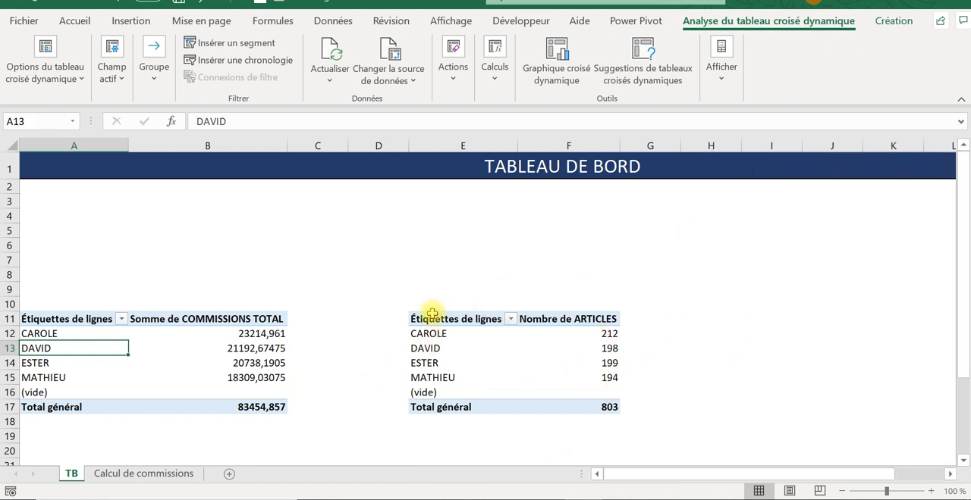
- Copy the whole article-count pivot table in E11:F17 and paste it at H11
{"action": "left_click_drag", "start_coordinate": [433, 315], "coordinate": [565, 407]}
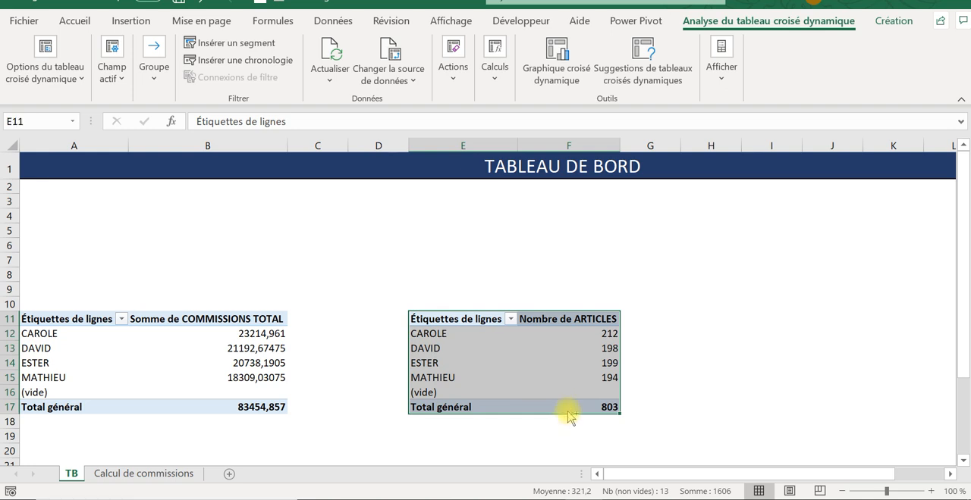
{"action": "key", "text": "ctrl+c"}
{"action": "left_click", "coordinate": [725, 331]}
{"action": "left_click", "coordinate": [722, 318]}
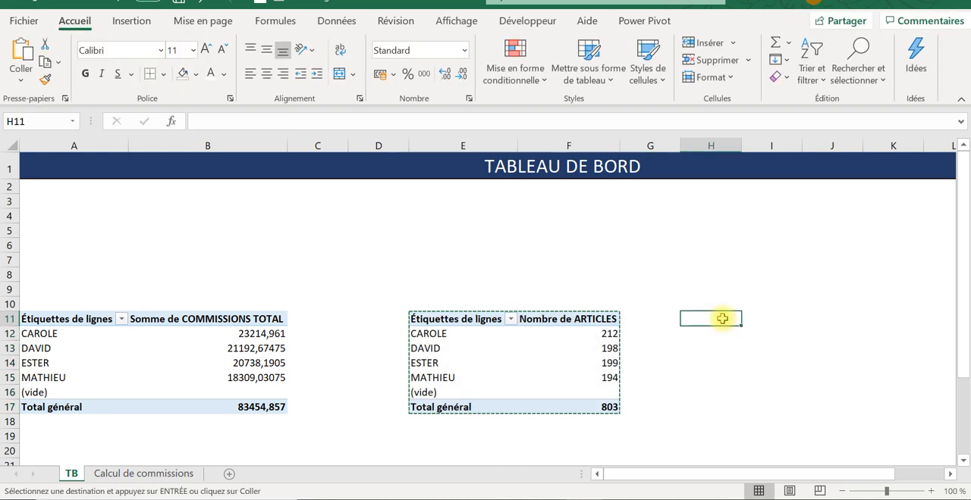
{"action": "key", "text": "ctrl+v"}
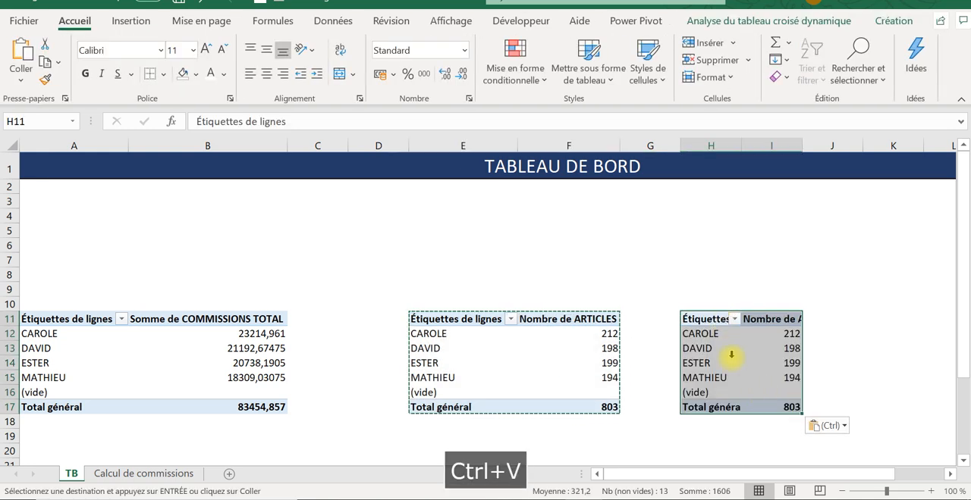
- Replace ARTICLES with the sum of C.A as values in the pivot table at H11, and close its field list
{"action": "left_click", "coordinate": [735, 358]}
{"action": "left_click", "coordinate": [769, 348]}
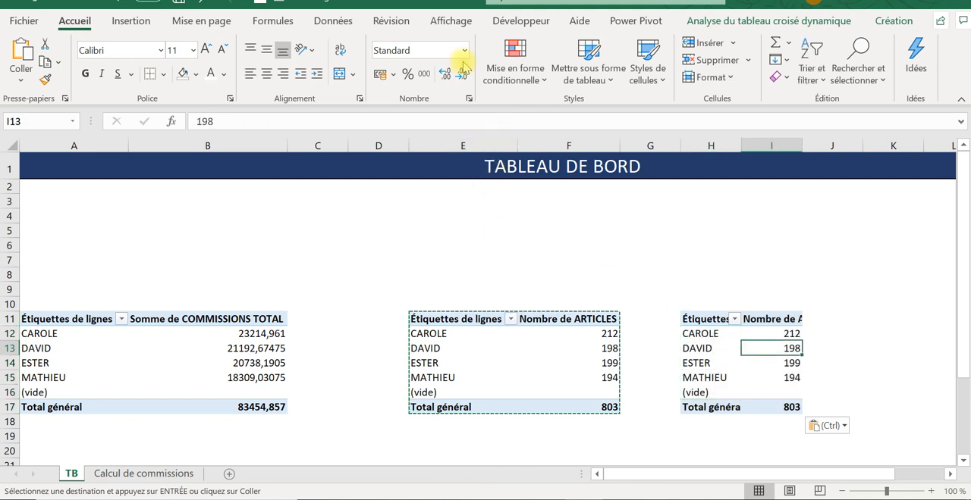
{"action": "left_click", "coordinate": [803, 21]}
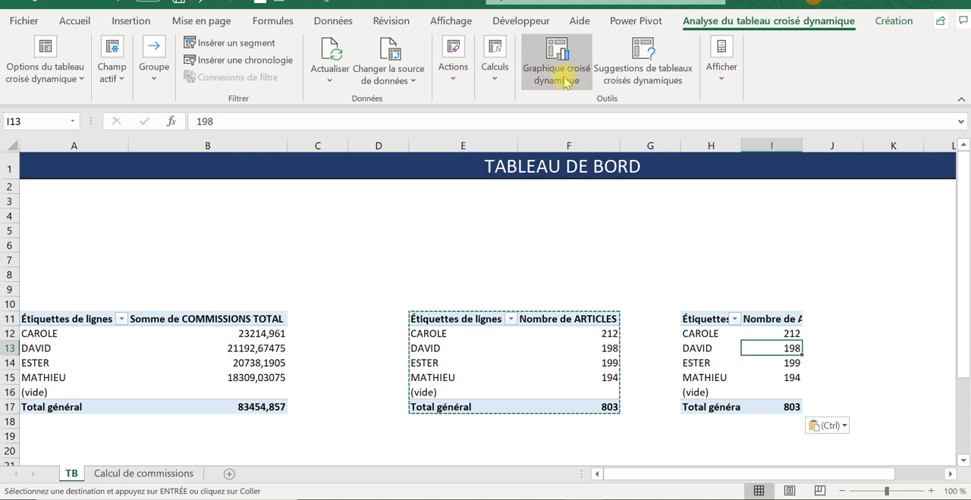
{"action": "left_click", "coordinate": [721, 57]}
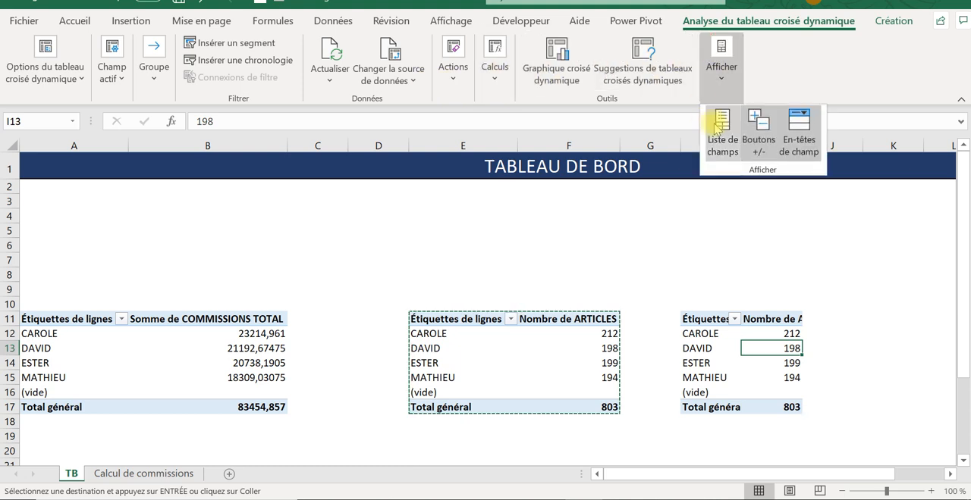
{"action": "left_click", "coordinate": [721, 144]}
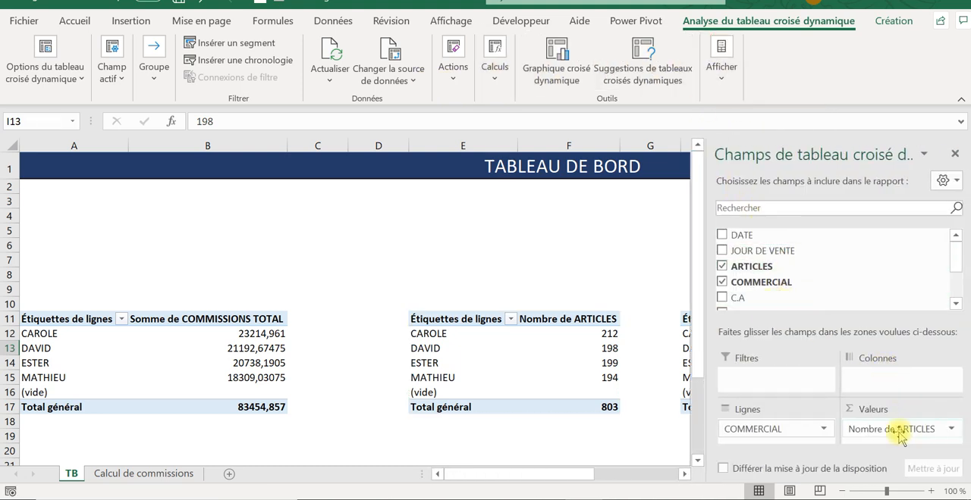
{"action": "left_click_drag", "start_coordinate": [899, 437], "coordinate": [872, 235]}
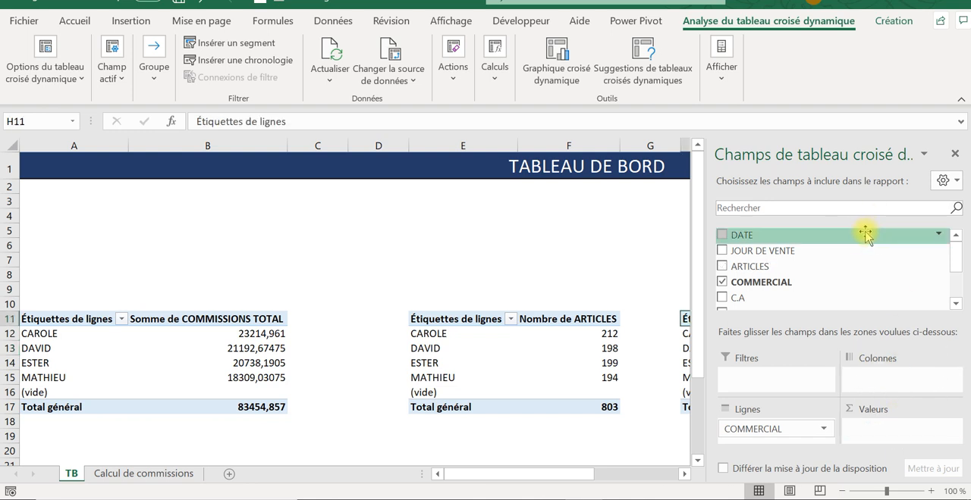
{"action": "left_click_drag", "start_coordinate": [720, 300], "coordinate": [872, 443]}
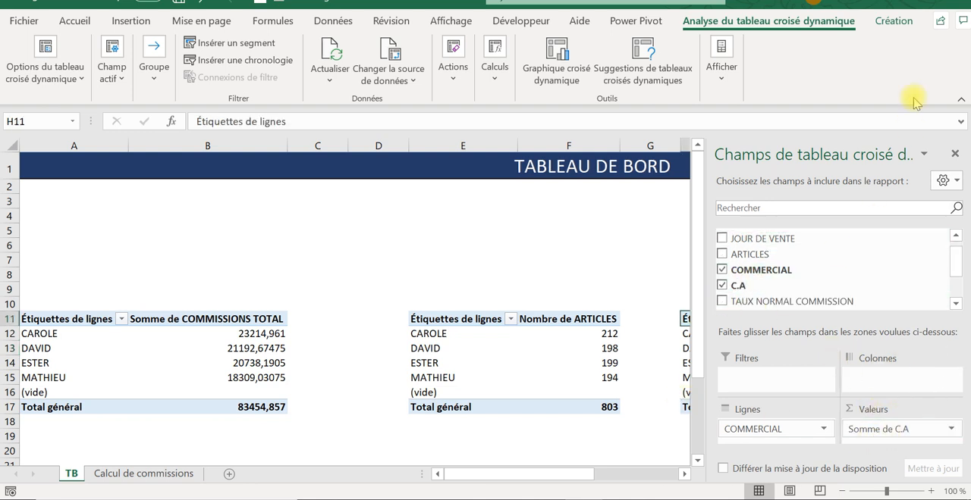
{"action": "left_click", "coordinate": [954, 154]}
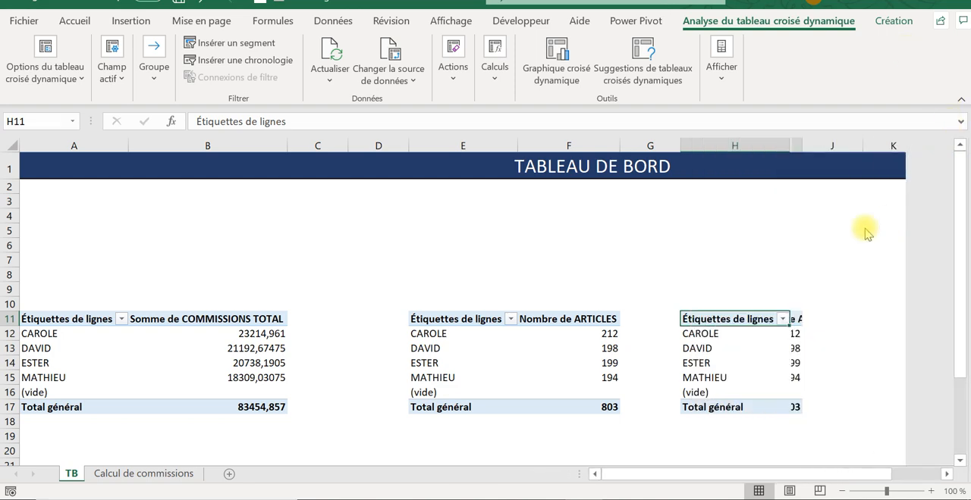
{"action": "left_click", "coordinate": [802, 260]}
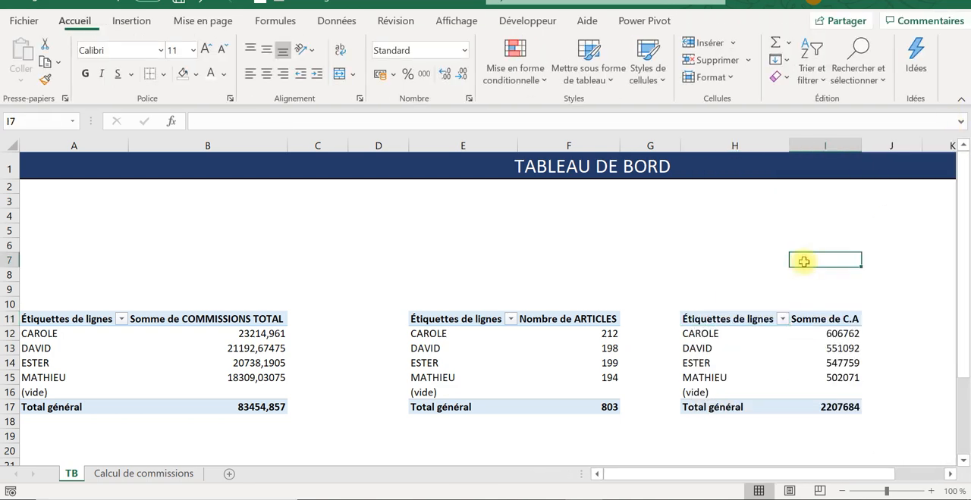
- Try to name the commission pivot table range A11:B17 TCD1 as a cell range, and return to the dashboard area
{"action": "left_click", "coordinate": [71, 348]}
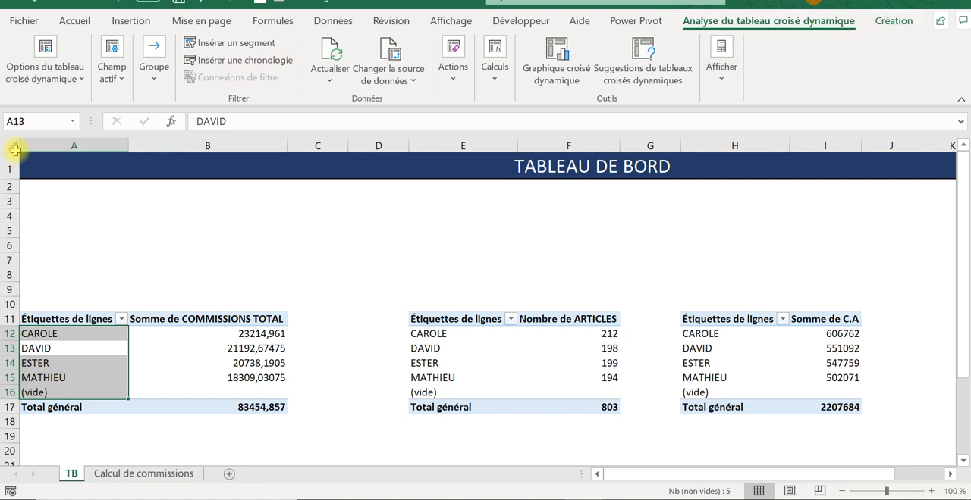
{"action": "left_click", "coordinate": [227, 273]}
{"action": "left_click", "coordinate": [41, 316]}
{"action": "left_click_drag", "start_coordinate": [41, 315], "coordinate": [219, 410]}
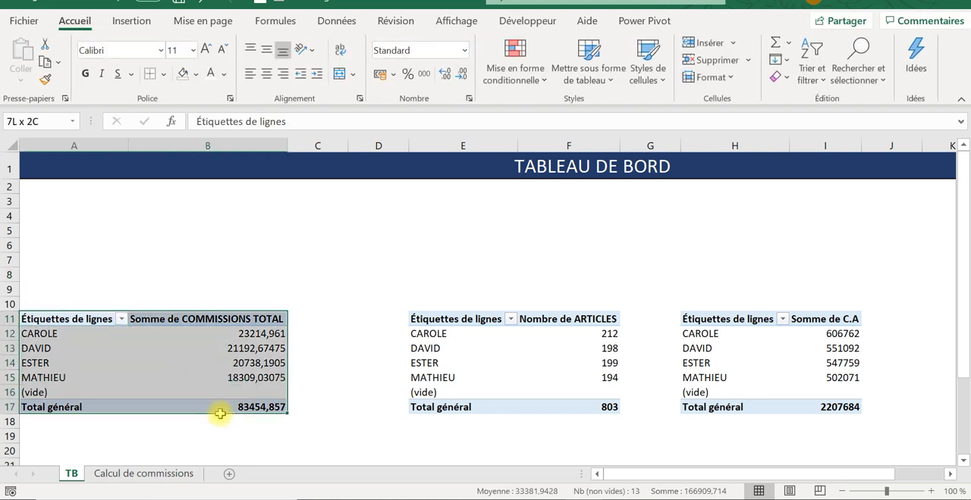
{"action": "left_click", "coordinate": [44, 124]}
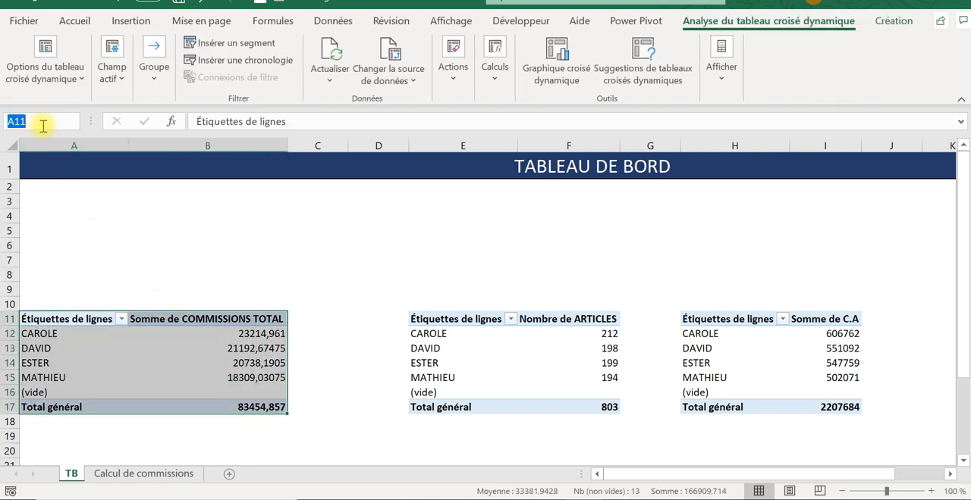
{"action": "type", "text": "T"}
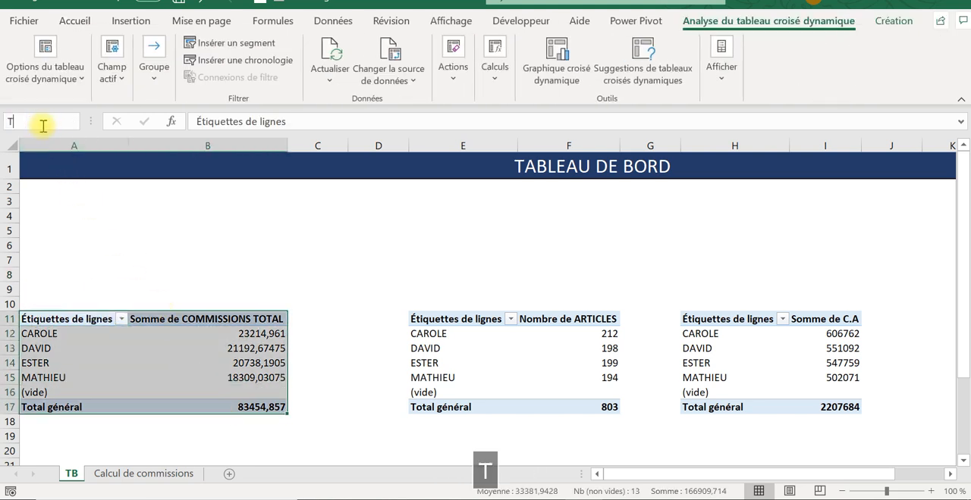
{"action": "type", "text": "CD1"}
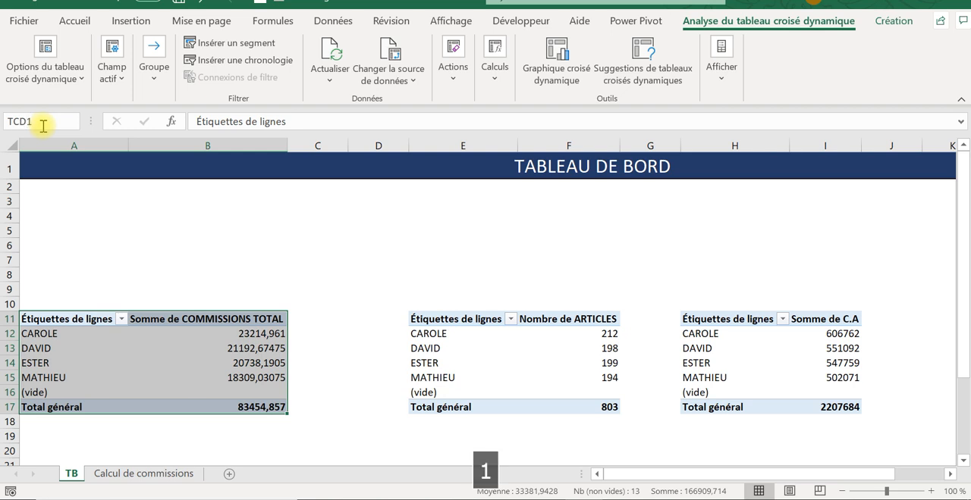
{"action": "key", "text": "Return"}
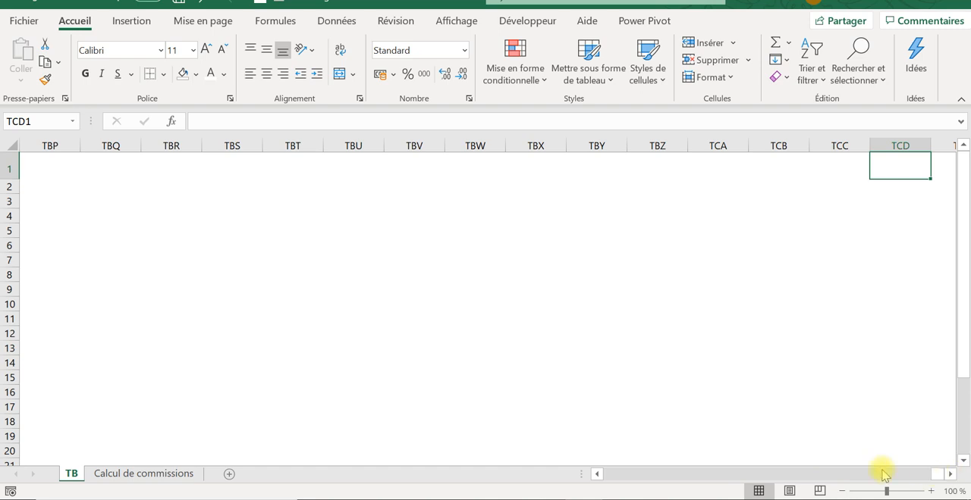
{"action": "left_click", "coordinate": [74, 173]}
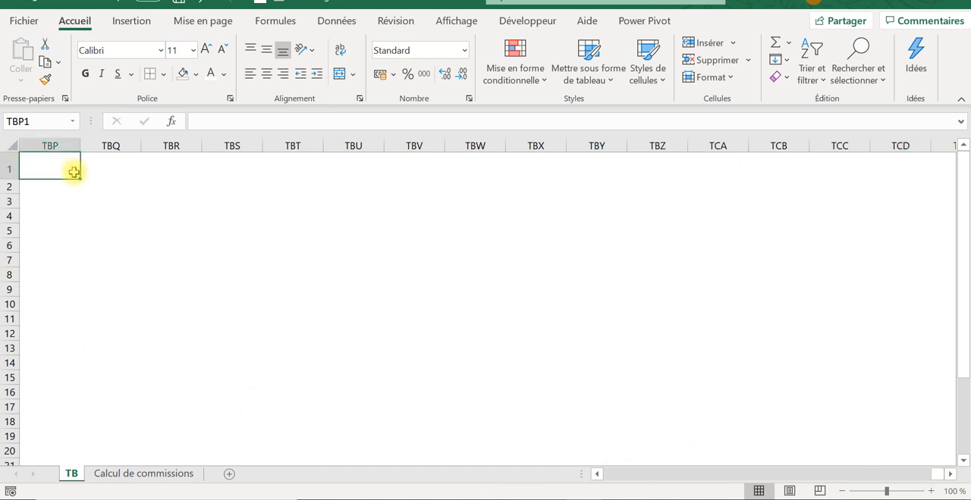
{"action": "key", "text": "ctrl+shift+Left"}
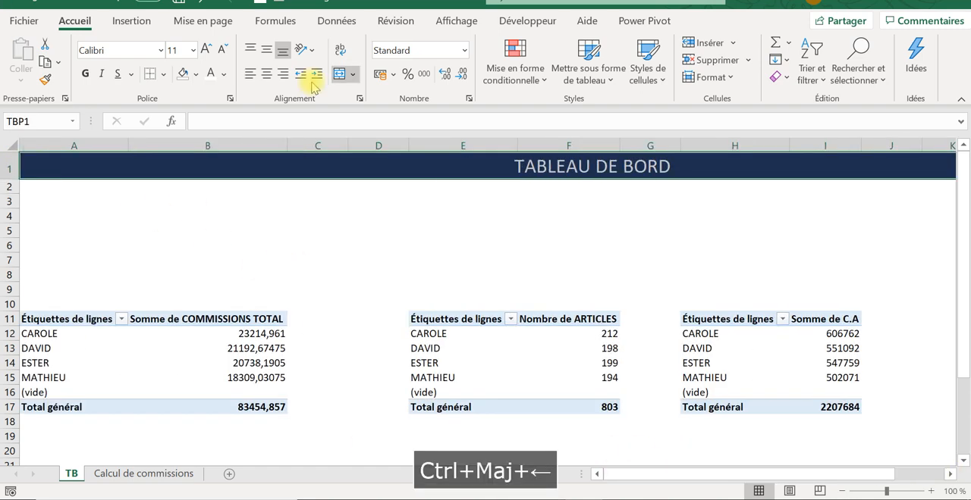
- Name the commission pivot table in A11:B17 TCD1 through its pivot table options
{"action": "left_click_drag", "start_coordinate": [41, 321], "coordinate": [254, 407]}
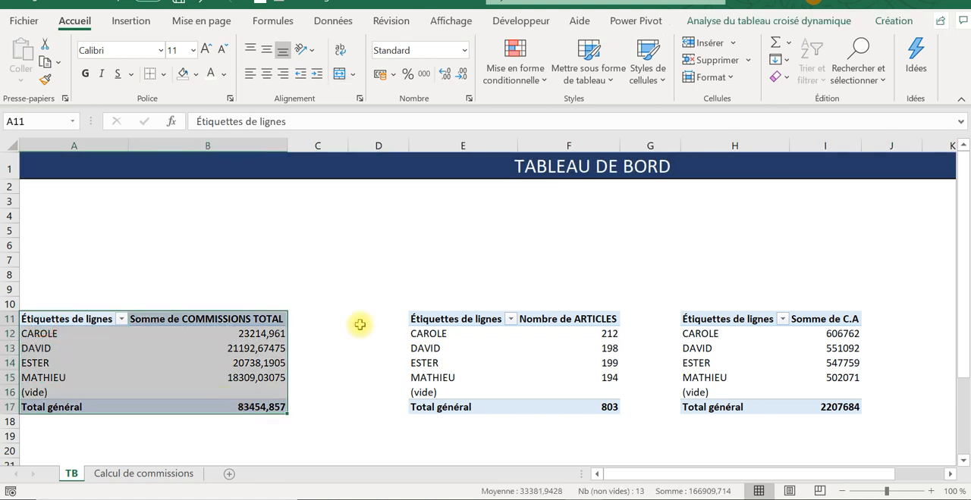
{"action": "left_click", "coordinate": [794, 23]}
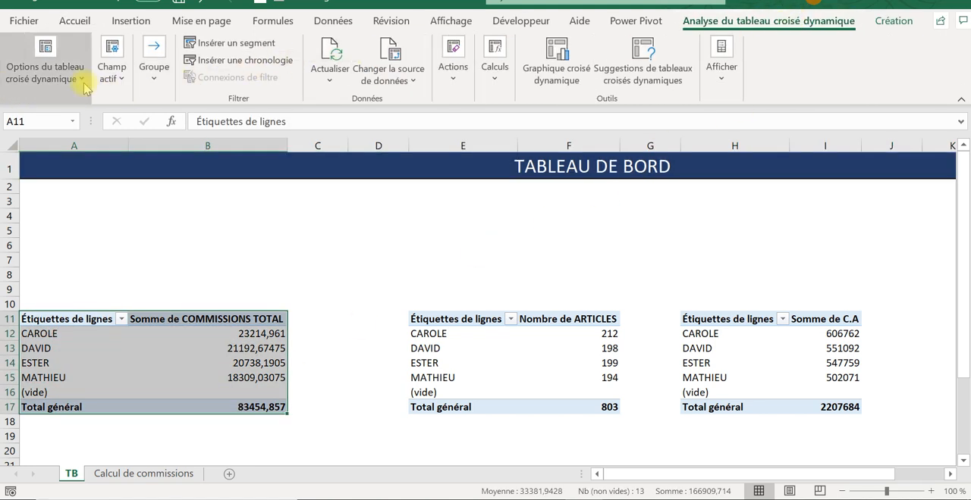
{"action": "left_click", "coordinate": [82, 80]}
{"action": "left_click", "coordinate": [47, 132]}
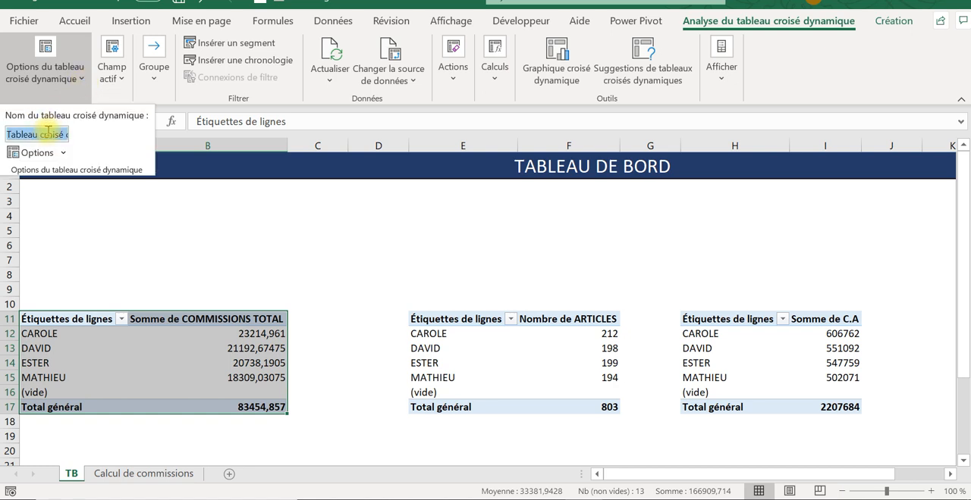
{"action": "type", "text": "T"}
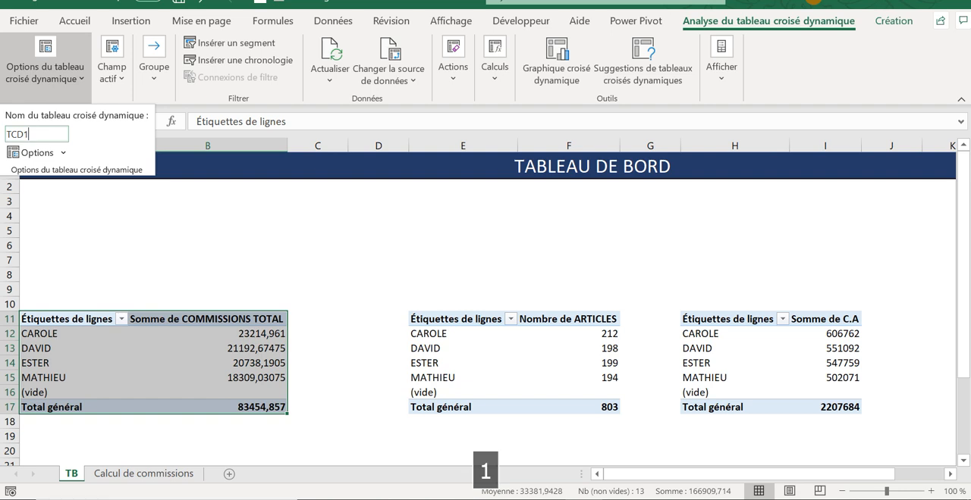
{"action": "type", "text": "CD1"}
{"action": "key", "text": "Return"}
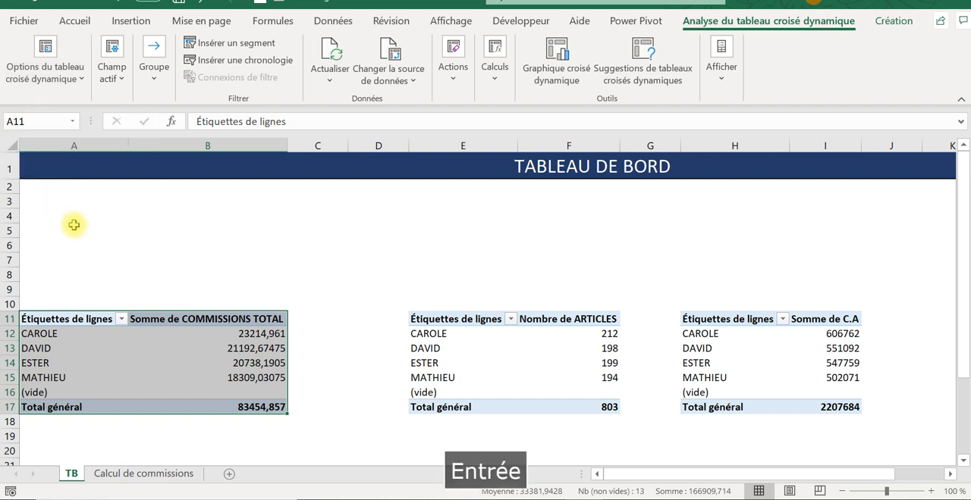
{"action": "left_click", "coordinate": [146, 266]}
{"action": "left_click", "coordinate": [144, 375]}
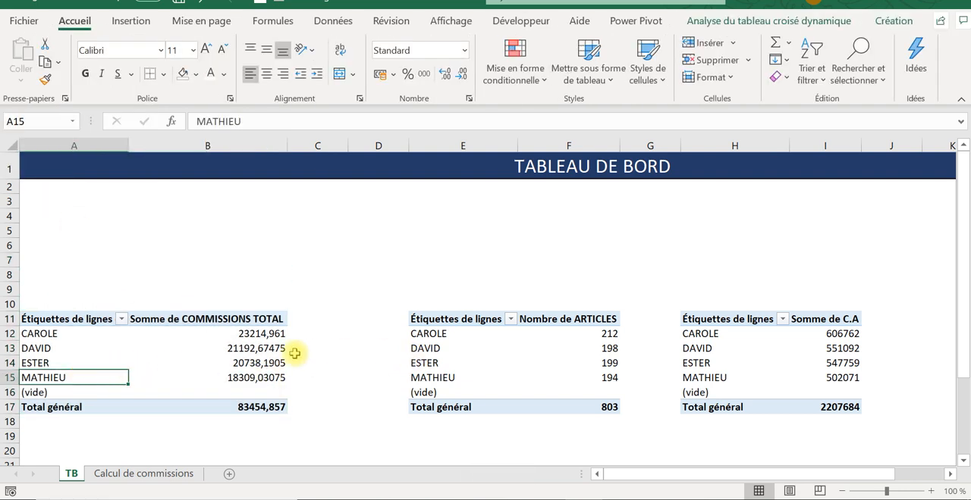
- Name the article-count pivot table in E11:F17 TCD2 in its pivot table options
{"action": "left_click_drag", "start_coordinate": [440, 318], "coordinate": [611, 408]}
{"action": "left_click", "coordinate": [815, 21]}
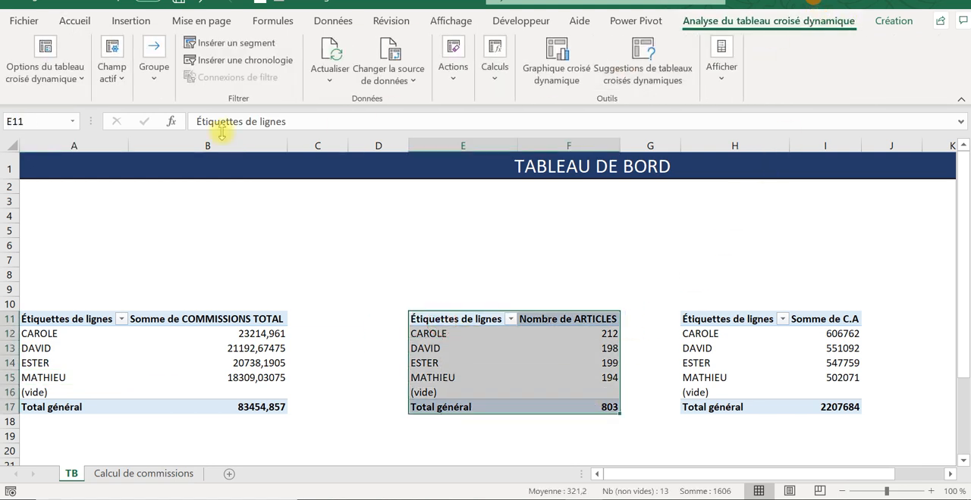
{"action": "left_click", "coordinate": [68, 79]}
{"action": "triple_click", "coordinate": [26, 135]}
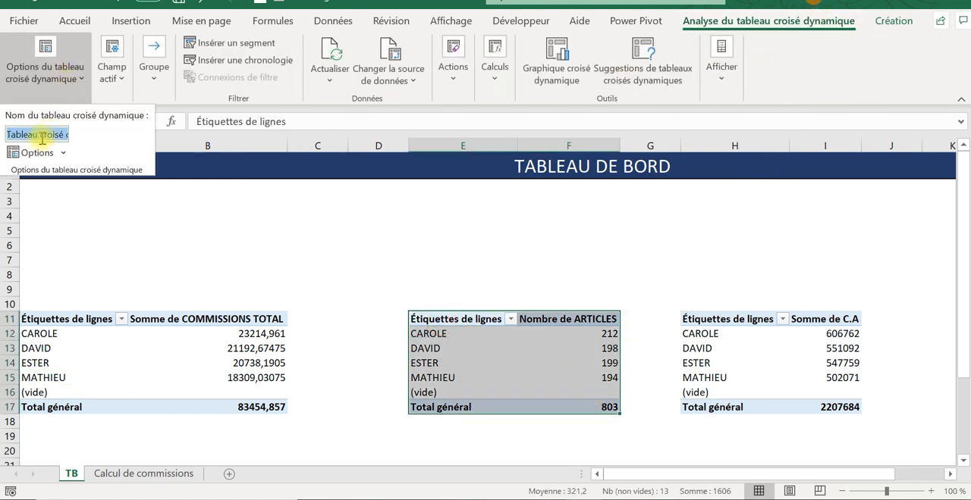
{"action": "type", "text": "TCD"}
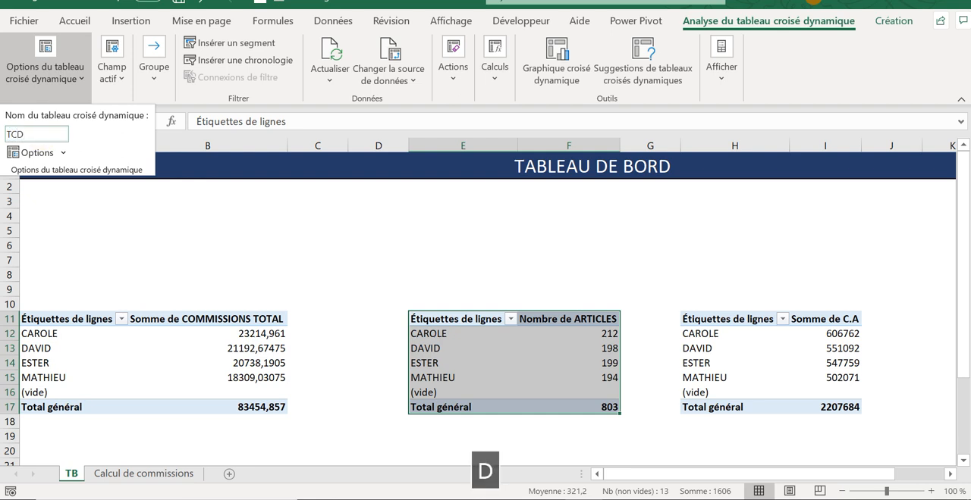
{"action": "type", "text": "2"}
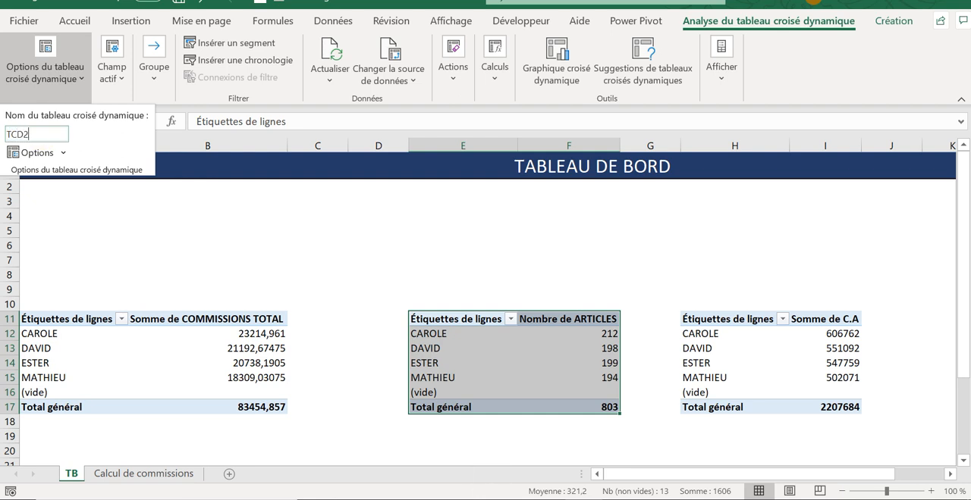
{"action": "key", "text": "Return"}
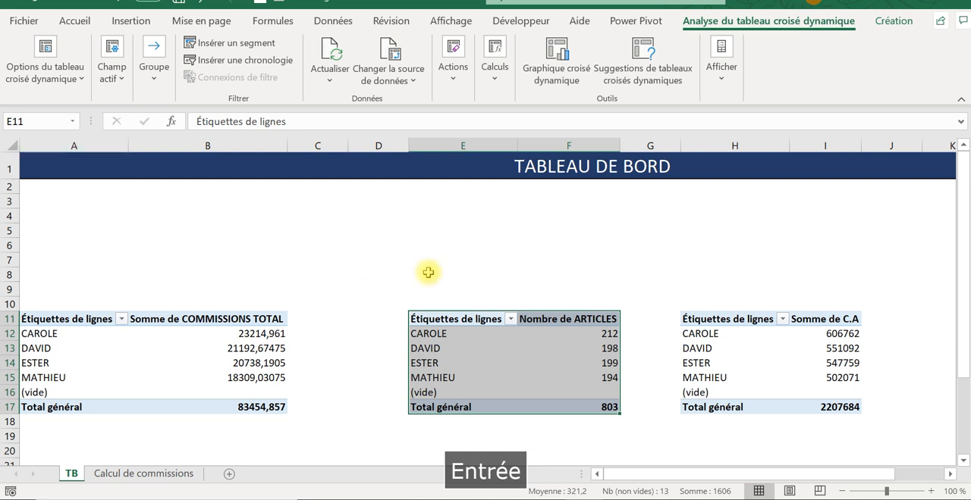
- Name the C.A pivot table in H11:I17 TCD3 in its pivot table options
{"action": "left_click", "coordinate": [710, 262]}
{"action": "left_click_drag", "start_coordinate": [716, 320], "coordinate": [830, 407]}
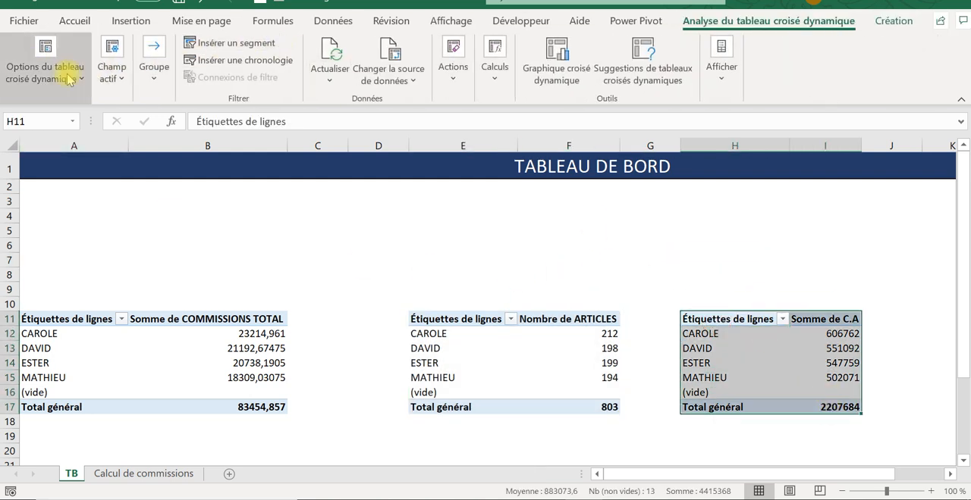
{"action": "left_click", "coordinate": [70, 85]}
{"action": "left_click", "coordinate": [61, 134]}
{"action": "type", "text": "T"}
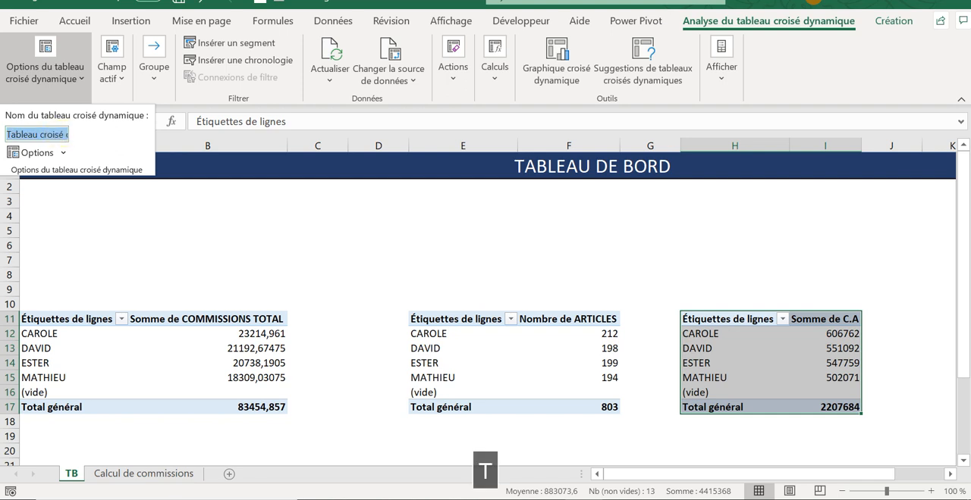
{"action": "type", "text": "CD3"}
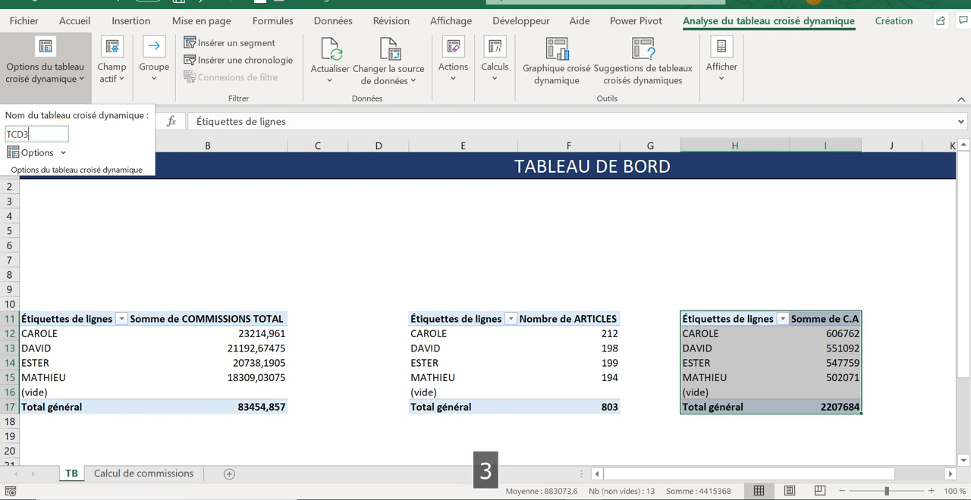
{"action": "key", "text": "Return"}
{"action": "left_click", "coordinate": [301, 200]}
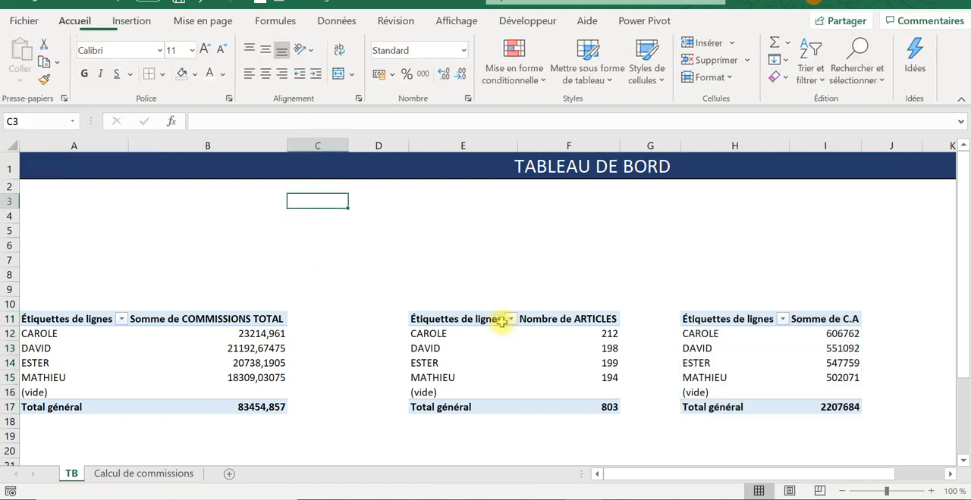
- Apply the pivot table style with a dark blue header row to the commission pivot table at A11
{"action": "left_click", "coordinate": [68, 335]}
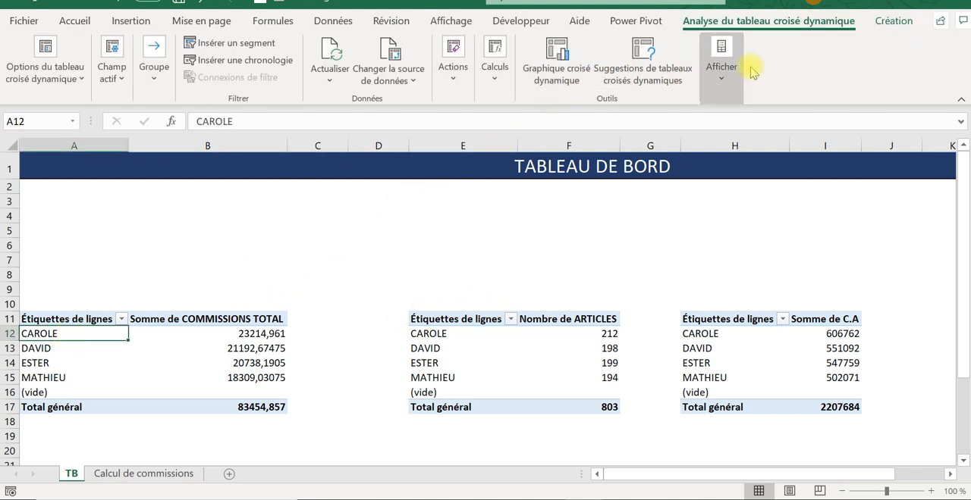
{"action": "left_click", "coordinate": [892, 22]}
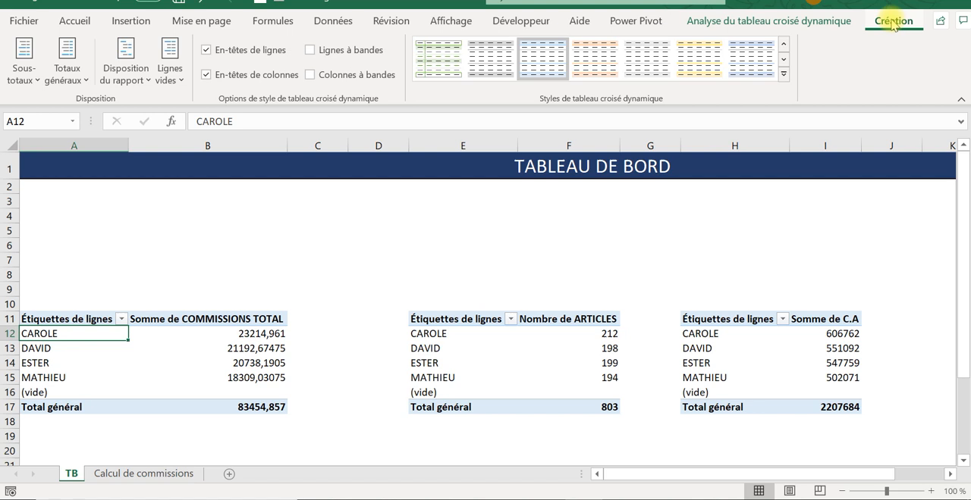
{"action": "left_click", "coordinate": [784, 60]}
{"action": "left_click", "coordinate": [784, 59]}
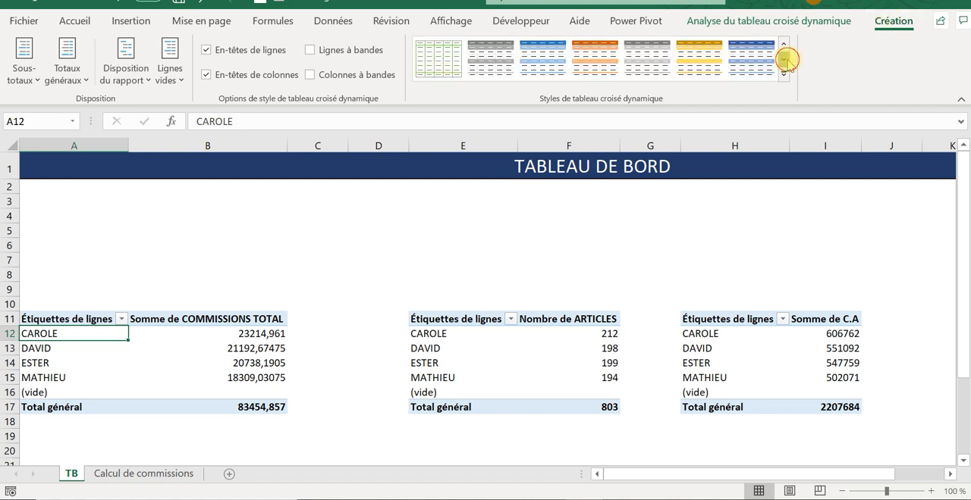
{"action": "left_click", "coordinate": [745, 67]}
- Apply the same dark blue header style to the article-count and C.A pivot tables
{"action": "left_click", "coordinate": [462, 357]}
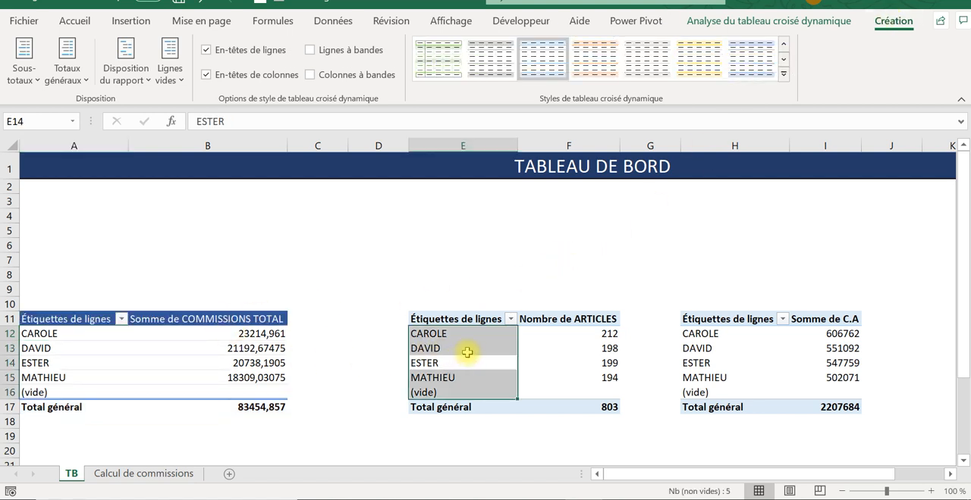
{"action": "left_click", "coordinate": [784, 59]}
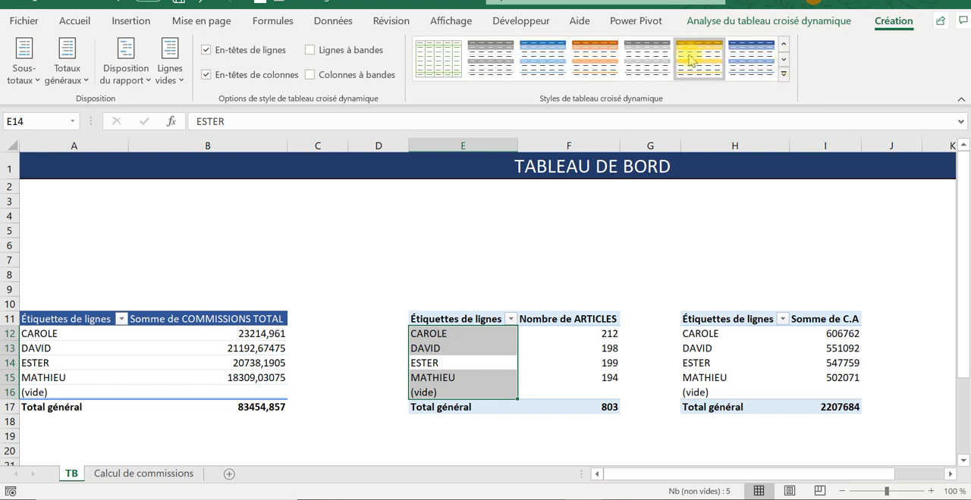
{"action": "left_click", "coordinate": [734, 348]}
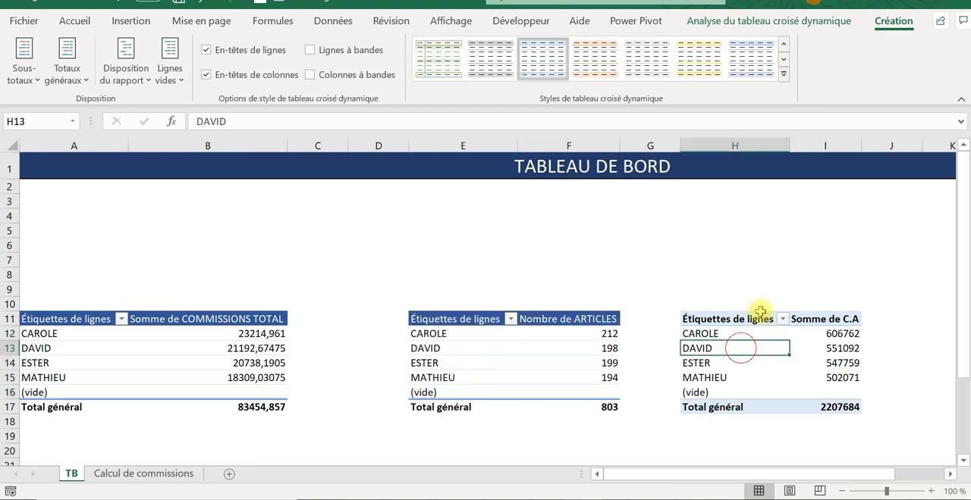
{"action": "left_click", "coordinate": [783, 59]}
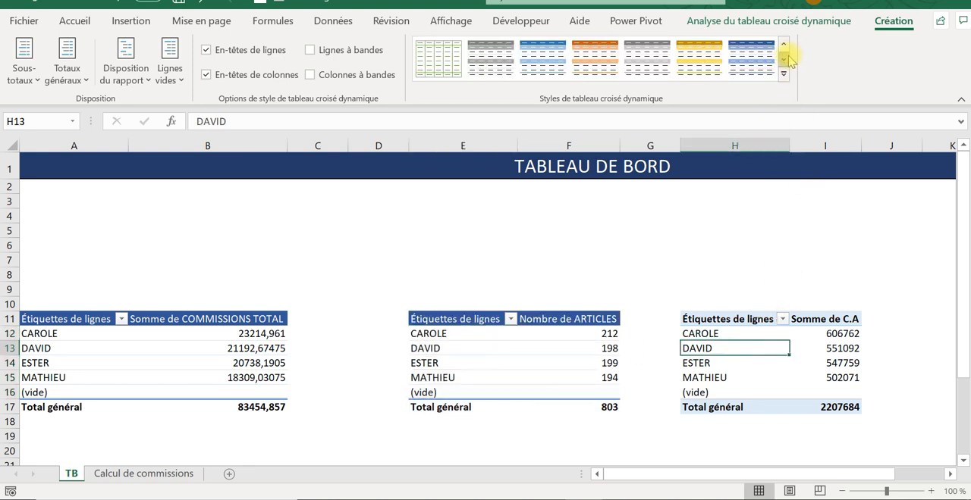
- Move the article-count pivot table to D11 and the C.A pivot table to G11
{"action": "left_click", "coordinate": [461, 263]}
{"action": "left_click_drag", "start_coordinate": [457, 318], "coordinate": [528, 400]}
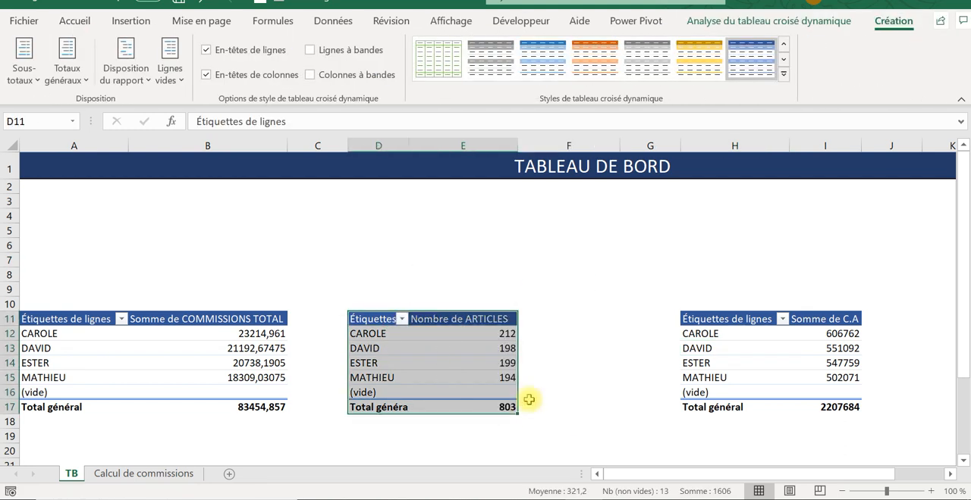
{"action": "left_click_drag", "start_coordinate": [700, 321], "coordinate": [819, 407]}
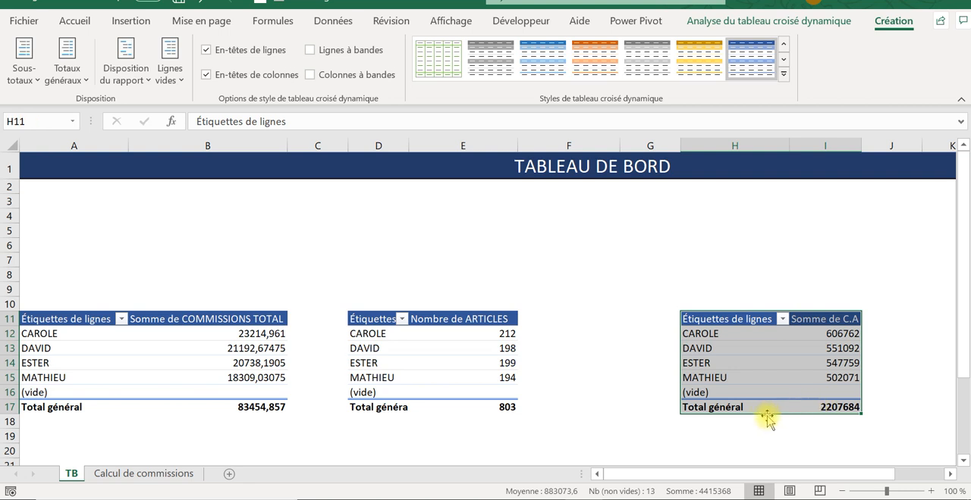
{"action": "left_click_drag", "start_coordinate": [759, 413], "coordinate": [637, 416]}
{"action": "left_click", "coordinate": [701, 275]}
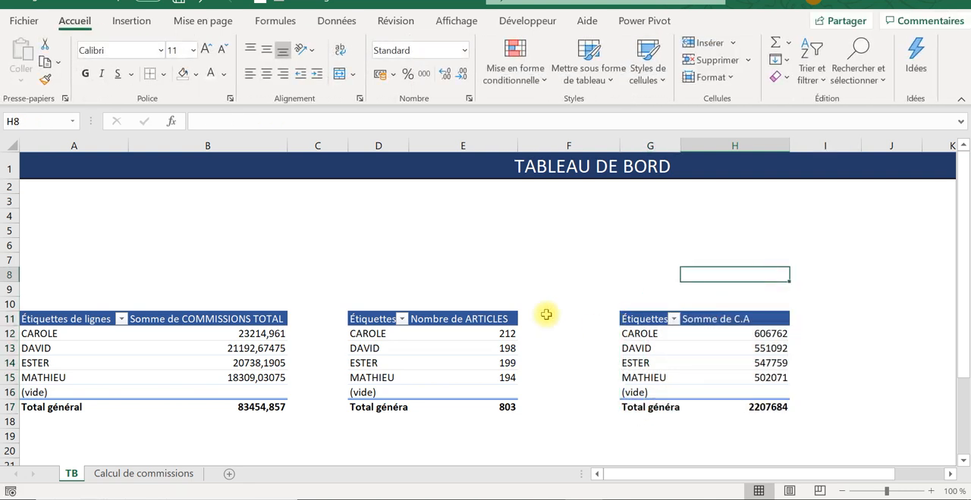
- Change the row label header in A11 of the commission pivot table to COMMERCIAL
{"action": "left_click", "coordinate": [72, 321]}
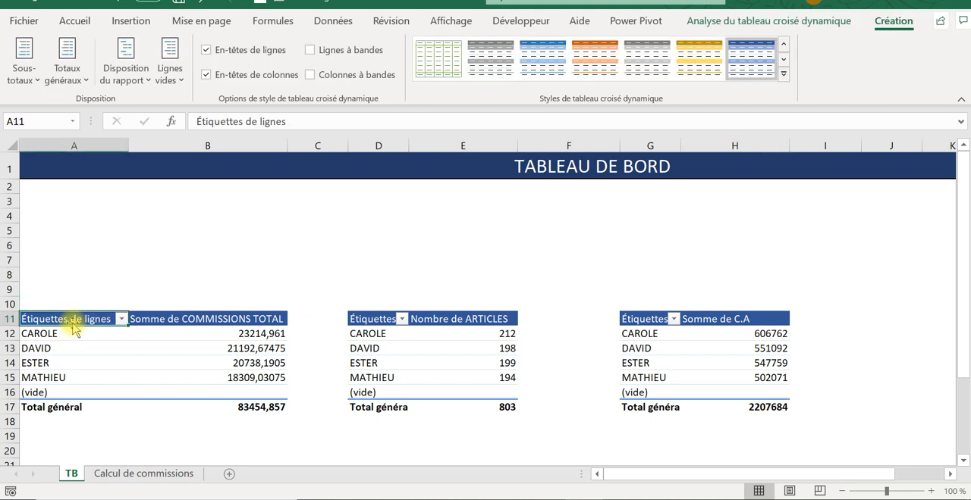
{"action": "type", "text": "c"}
{"action": "key", "text": "BackSpace"}
{"action": "key", "text": "Caps_Lock"}
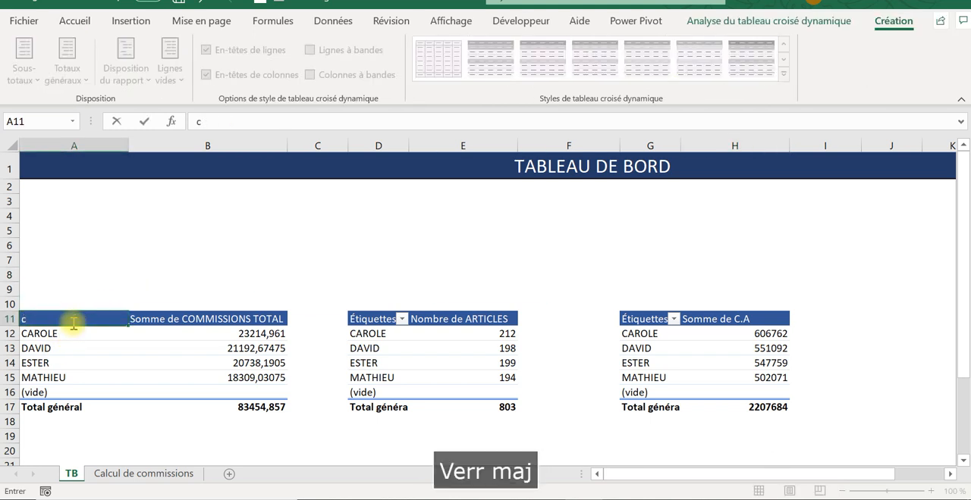
{"action": "key", "text": "BackSpace"}
{"action": "type", "text": "c"}
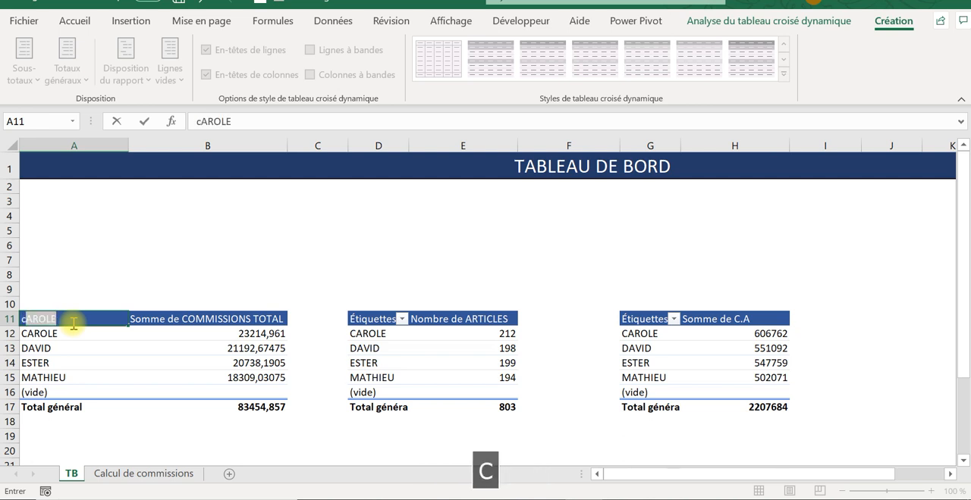
{"action": "key", "text": "BackSpace"}
{"action": "type", "text": "C"}
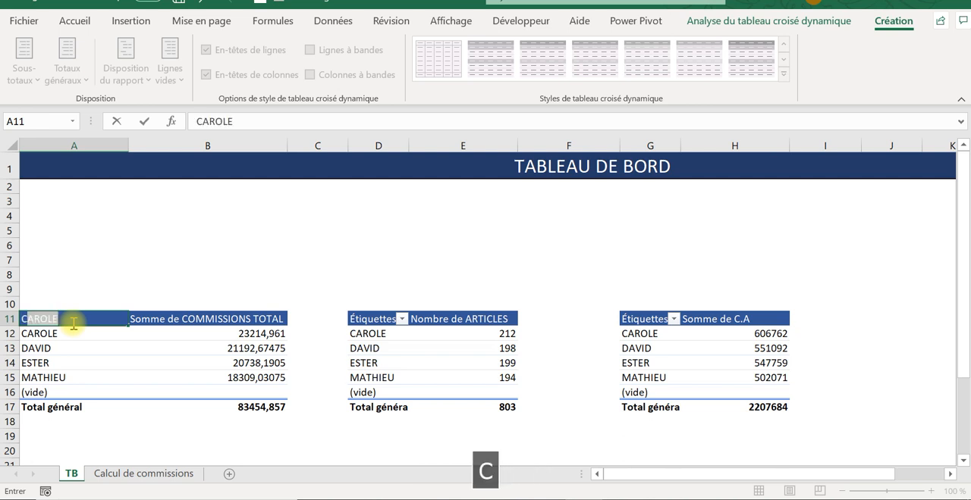
{"action": "type", "text": "OMMERC"}
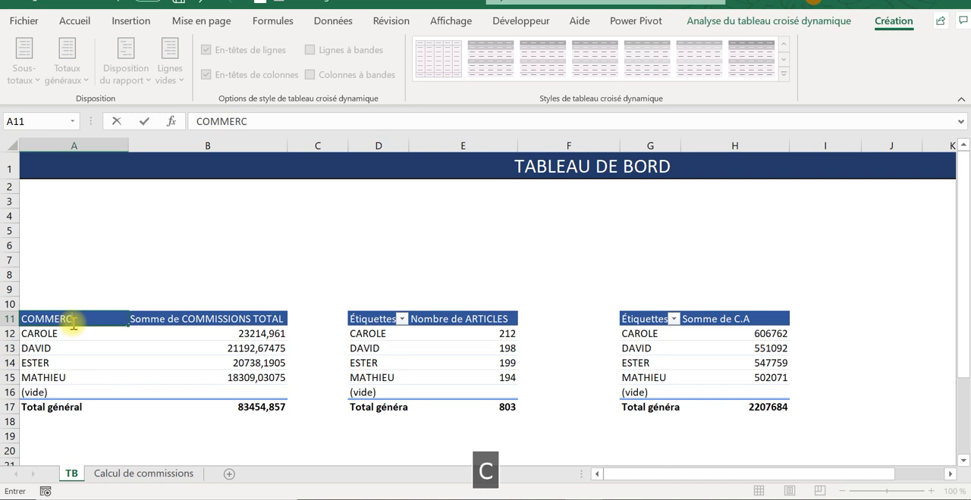
{"action": "type", "text": "IAL"}
{"action": "left_click", "coordinate": [232, 275]}
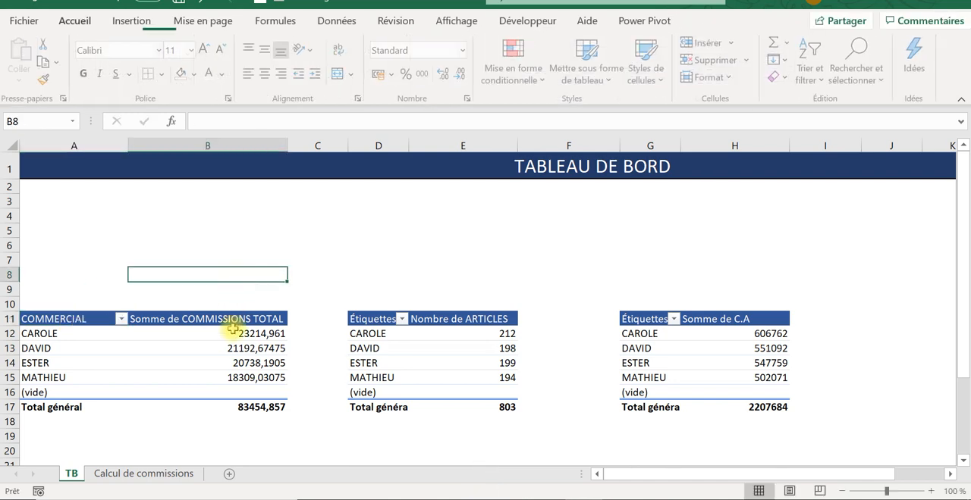
- Change the value header in B11 of the commission pivot table to BONUS
{"action": "left_click", "coordinate": [215, 318]}
{"action": "type", "text": "CO"}
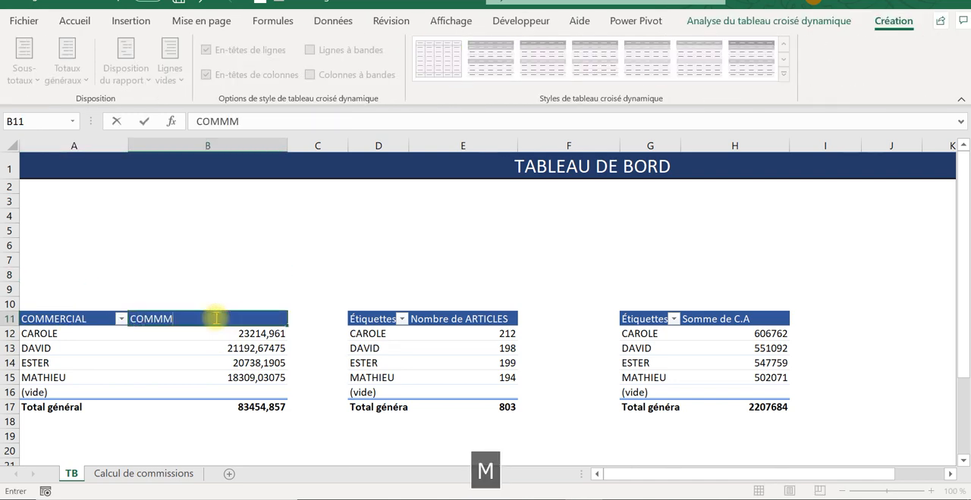
{"action": "type", "text": "MMM"}
{"action": "key", "text": "BackSpace"}
{"action": "type", "text": "ISSIONS"}
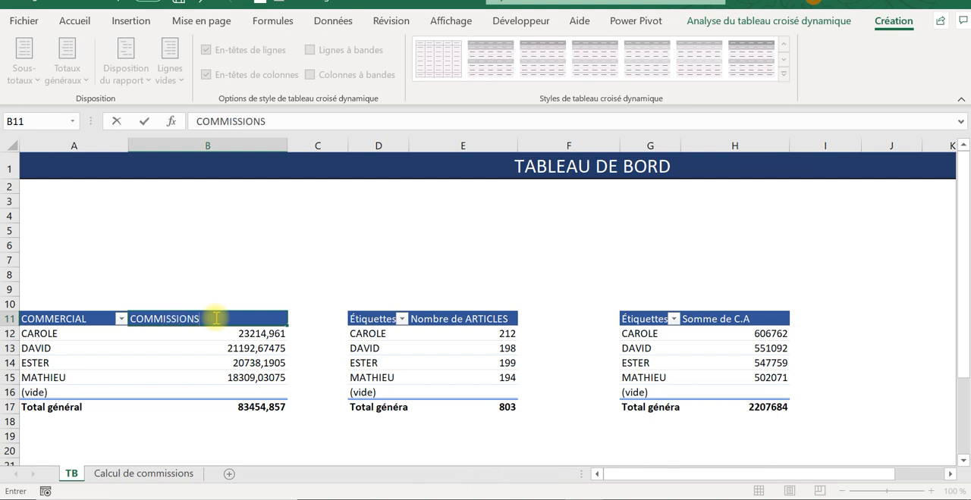
{"action": "key", "text": "BackSpace"}
{"action": "key", "text": "BackSpace"}
{"action": "key", "text": "BackSpace"}
{"action": "key", "text": "BackSpace"}
{"action": "key", "text": "BackSpace"}
{"action": "key", "text": "BackSpace"}
{"action": "key", "text": "BackSpace"}
{"action": "key", "text": "BackSpace"}
{"action": "key", "text": "BackSpace"}
{"action": "key", "text": "BackSpace"}
{"action": "type", "text": "B"}
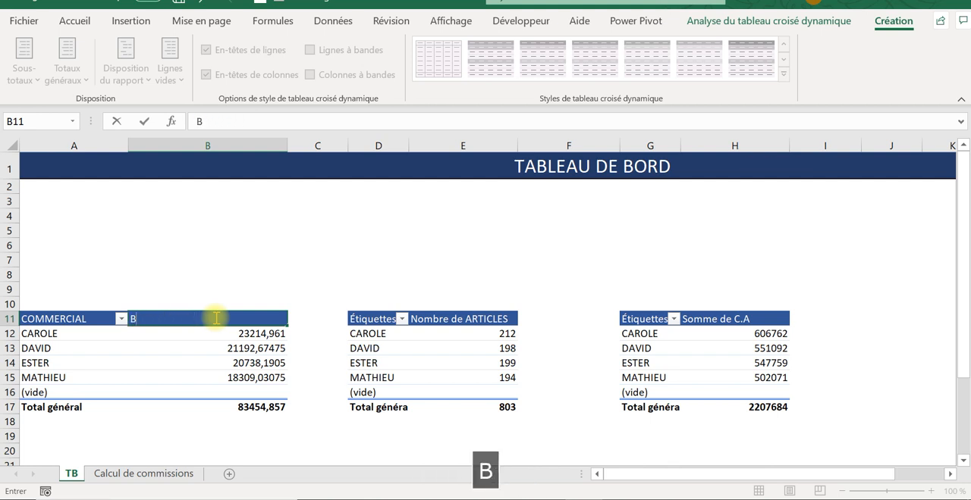
{"action": "type", "text": "ONUS"}
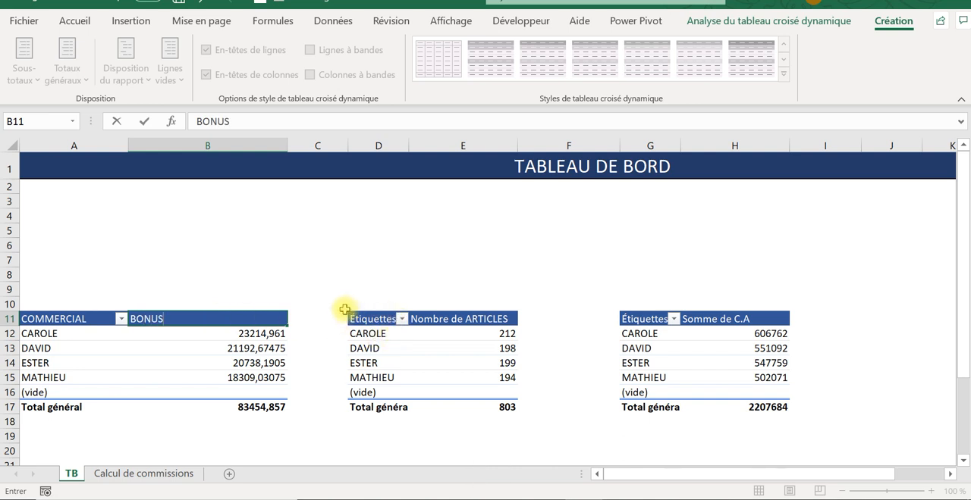
- Relabel the article-count pivot table's headers as COMMERCIAL in D11 and NB ARTICLES in E11
{"action": "left_click", "coordinate": [371, 319]}
{"action": "type", "text": "COMMERCIAL"}
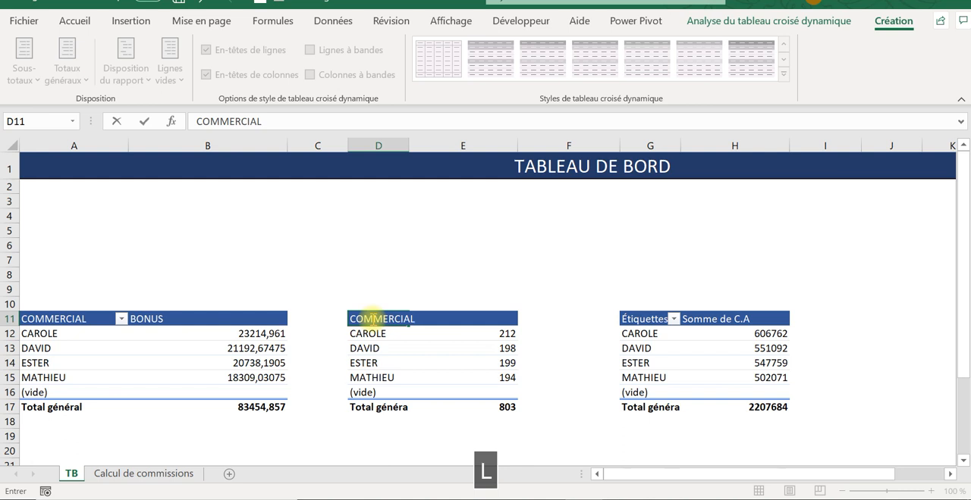
{"action": "key", "text": "Tab"}
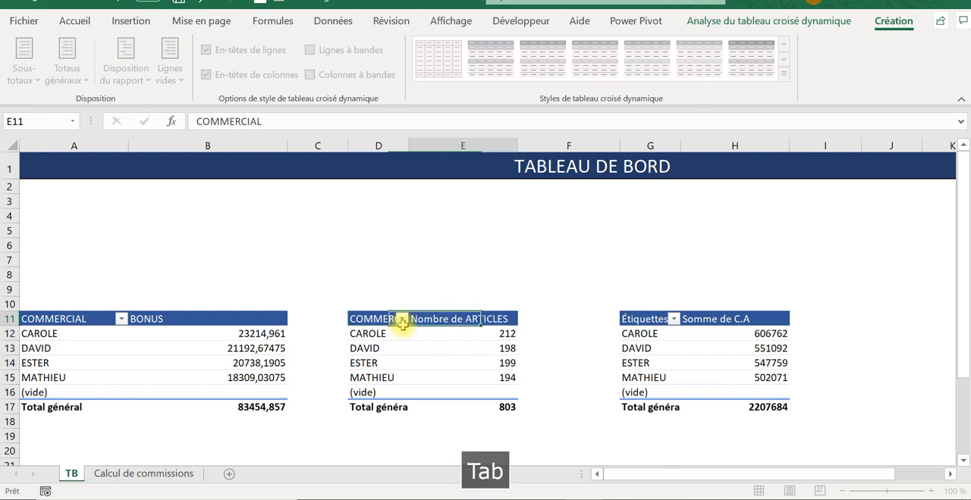
{"action": "type", "text": "NB ARTICL"}
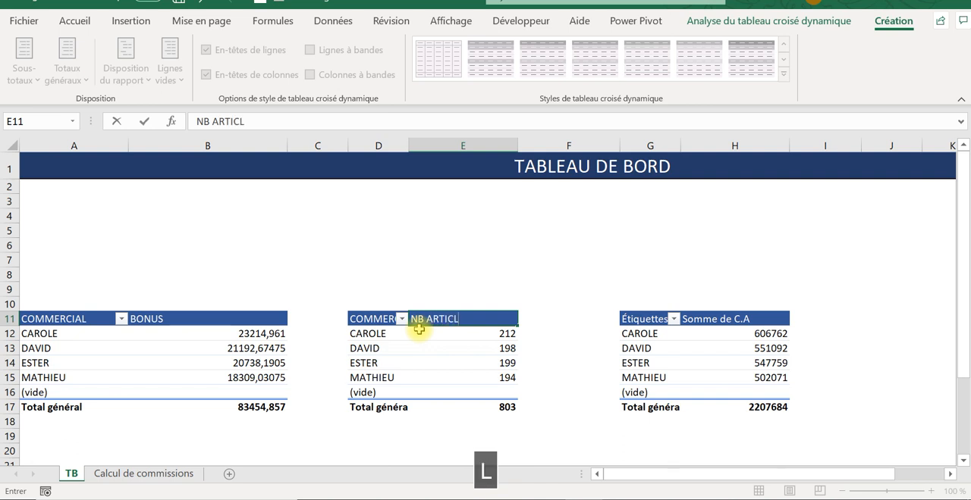
{"action": "key", "text": "Tab"}
{"action": "key", "text": "Tab"}
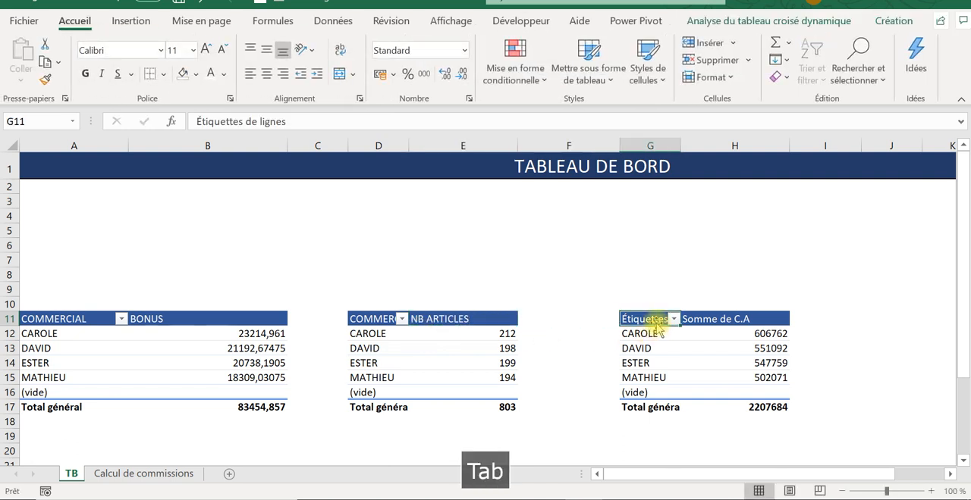
- Relabel the third pivot table's headers as COMMERCIAL in G11 and C.A in H11
{"action": "type", "text": "COMMER"}
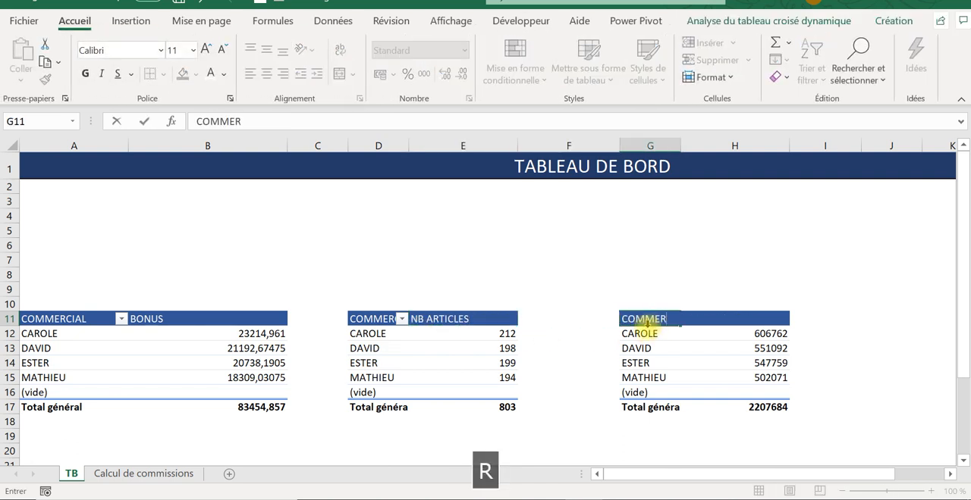
{"action": "type", "text": "CIAL"}
{"action": "key", "text": "Tab"}
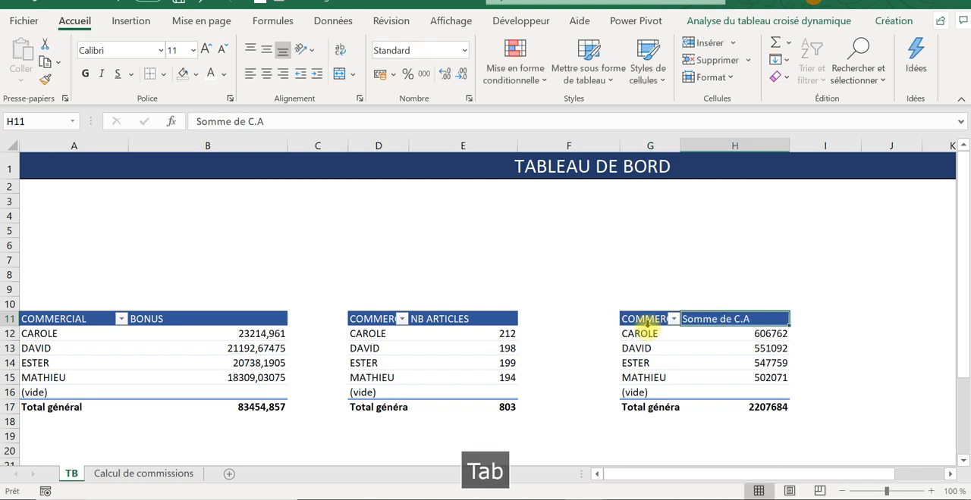
{"action": "type", "text": "C"}
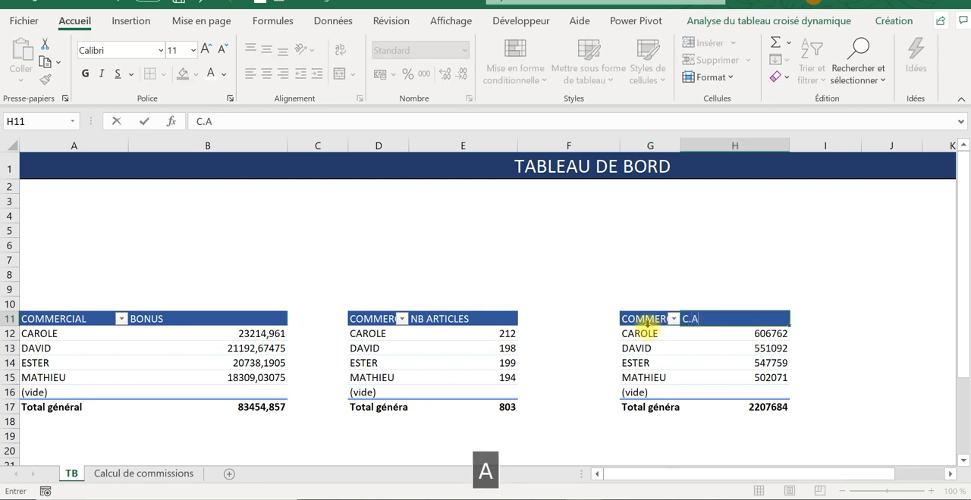
{"action": "type", "text": ".A"}
{"action": "key", "text": "Tab"}
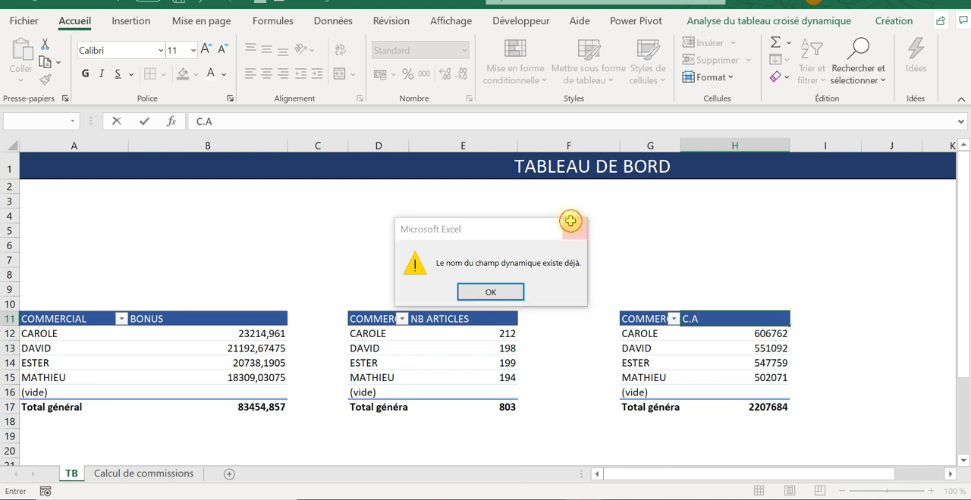
{"action": "left_click", "coordinate": [570, 221]}
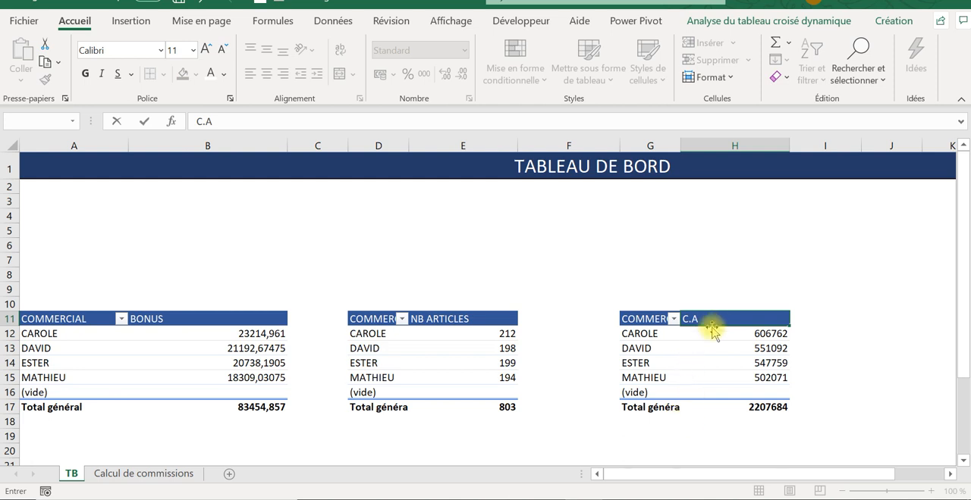
{"action": "key", "text": "Return"}
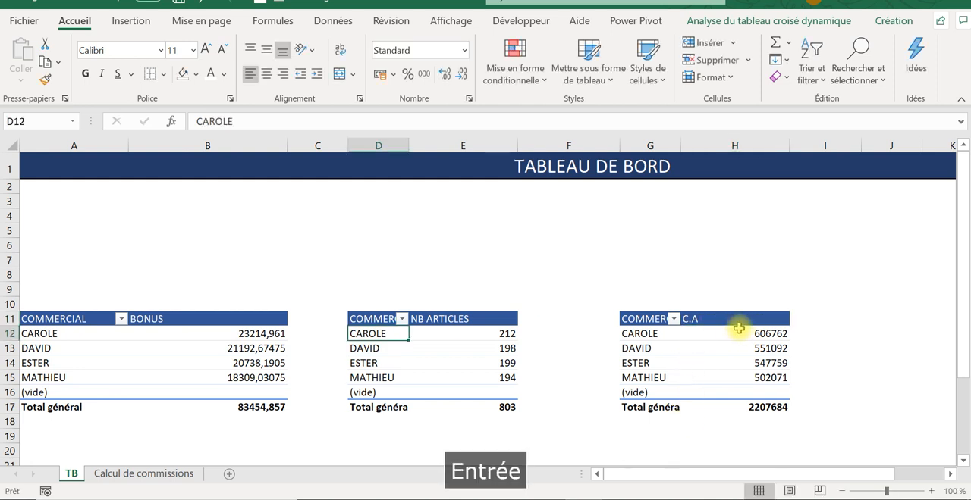
- Autofit the widths of columns G, D and B to their contents
{"action": "double_click", "coordinate": [681, 145]}
{"action": "left_click", "coordinate": [713, 383]}
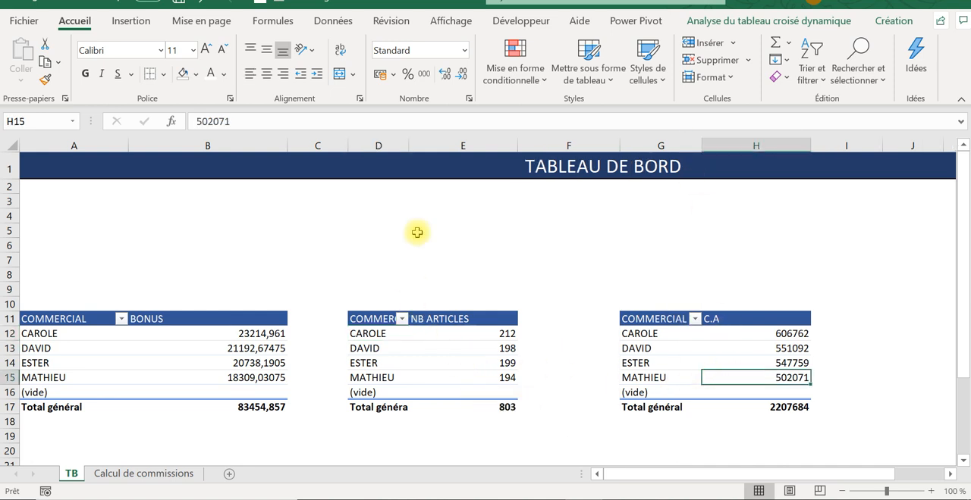
{"action": "double_click", "coordinate": [414, 145]}
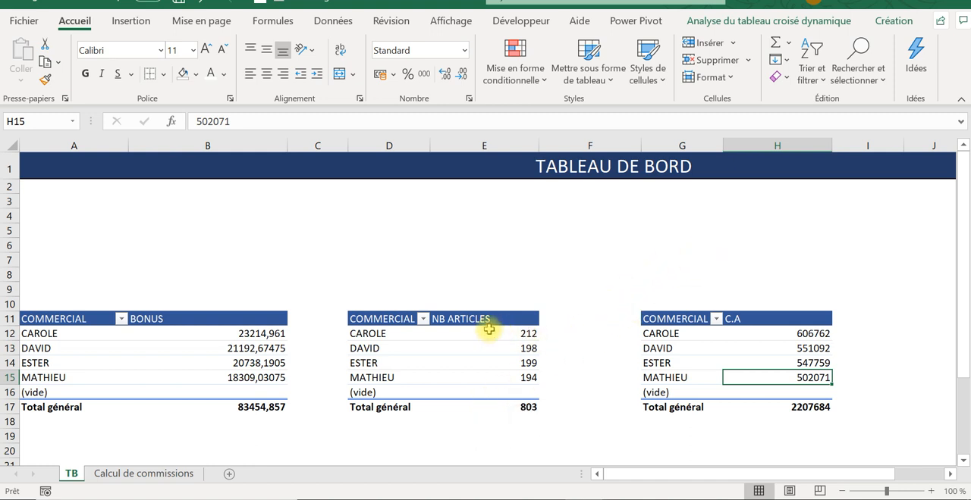
{"action": "scroll", "coordinate": [123, 375], "scroll_direction": "down", "scroll_amount": 1}
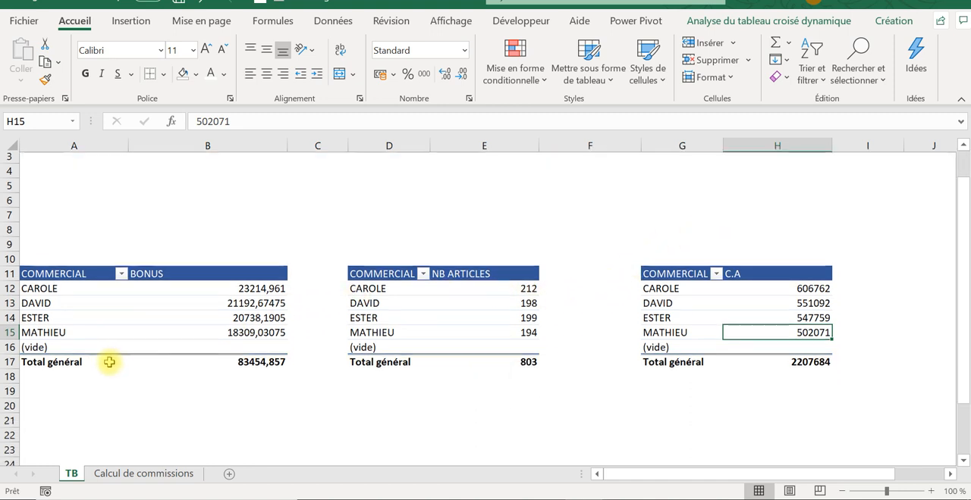
{"action": "scroll", "coordinate": [272, 234], "scroll_direction": "up", "scroll_amount": 1}
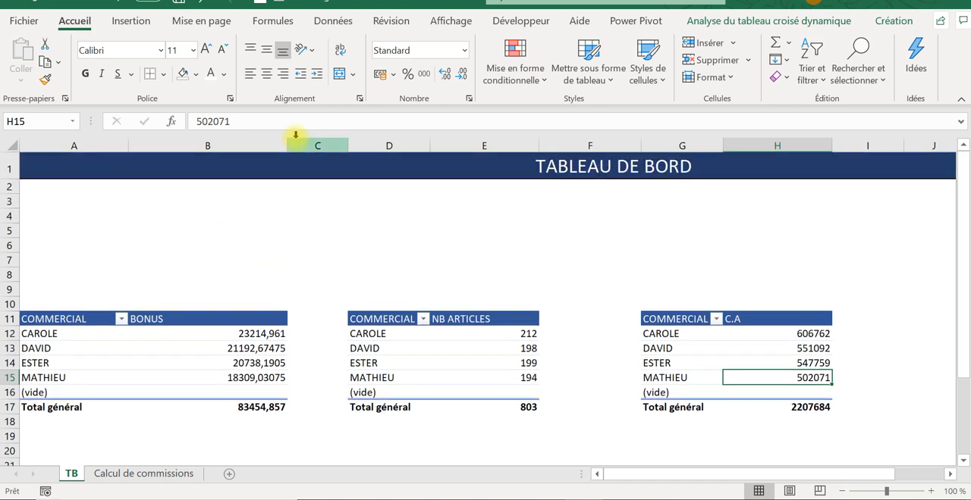
{"action": "double_click", "coordinate": [287, 145]}
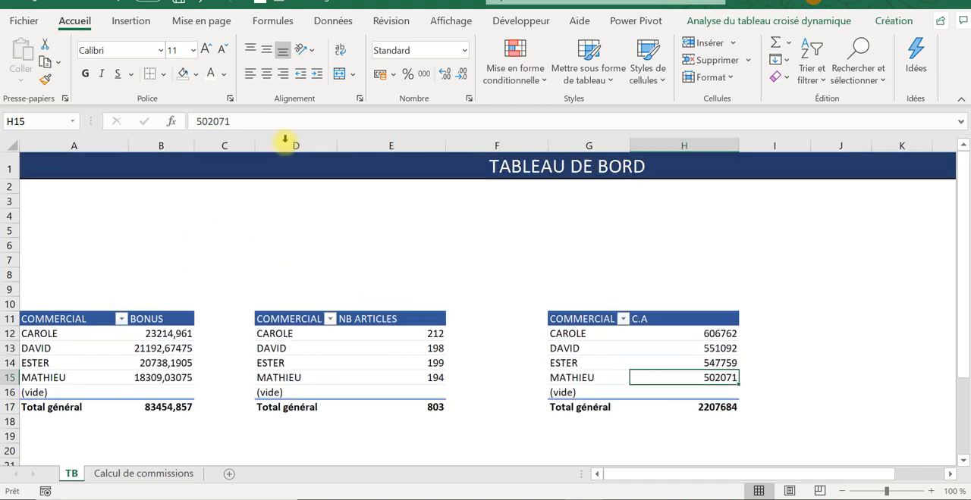
- Format the BONUS values B12:B17 and the C.A values H12:H17 as Monétaire with 0 decimals and the € symbol
{"action": "left_click", "coordinate": [140, 349]}
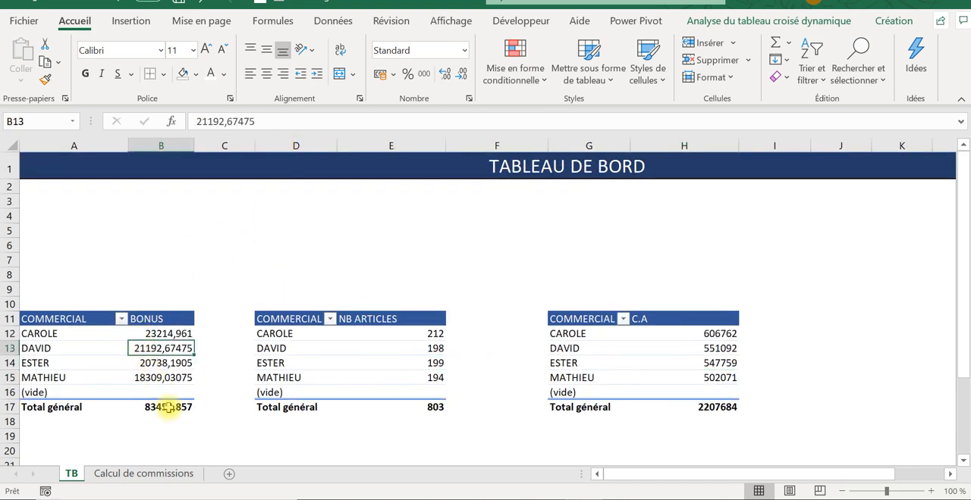
{"action": "mouse_move", "coordinate": [163, 327]}
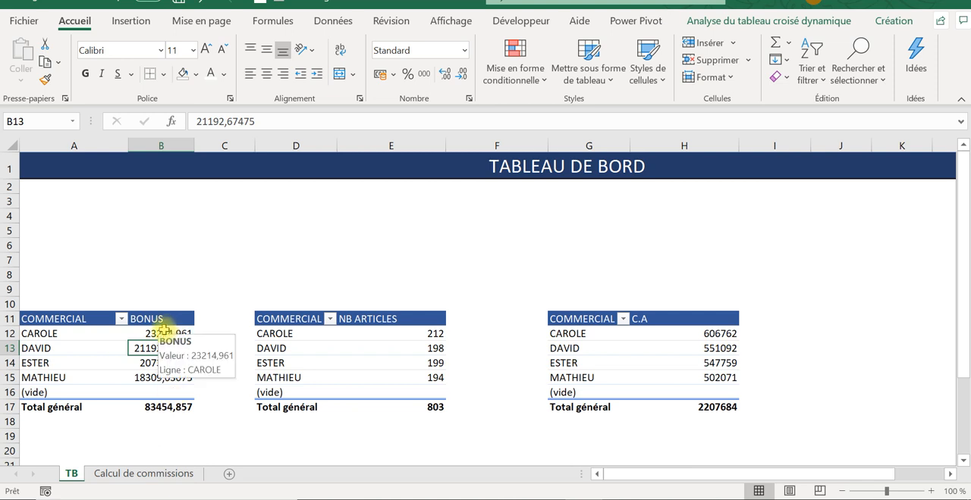
{"action": "left_click_drag", "start_coordinate": [168, 330], "coordinate": [165, 410]}
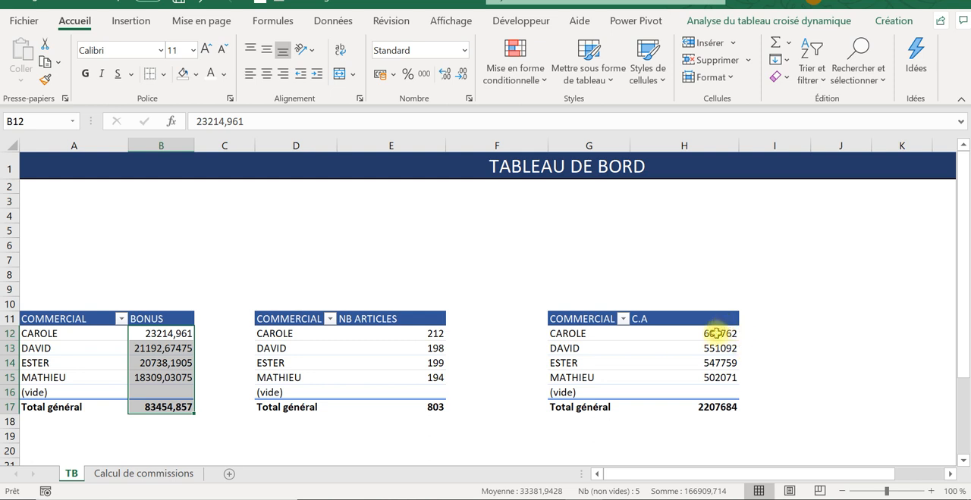
{"action": "left_click_drag", "start_coordinate": [719, 333], "coordinate": [717, 408]}
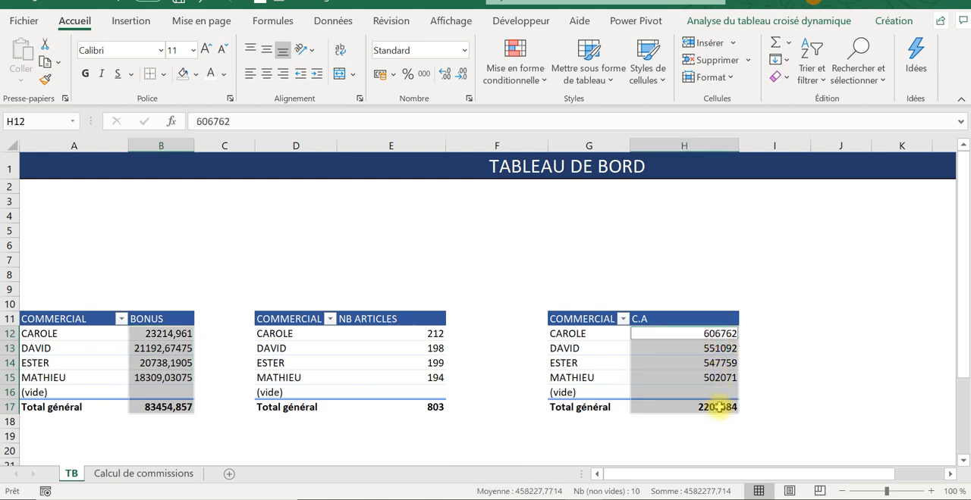
{"action": "right_click", "coordinate": [711, 360]}
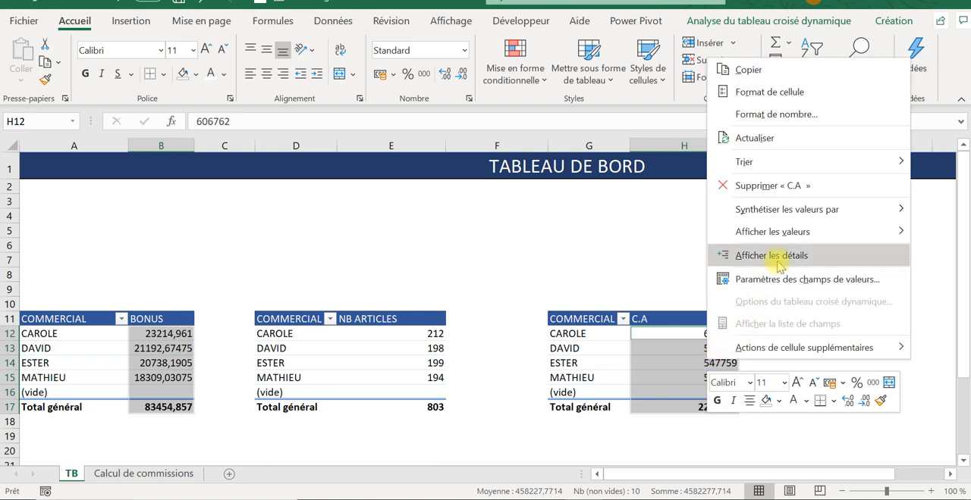
{"action": "left_click", "coordinate": [765, 91]}
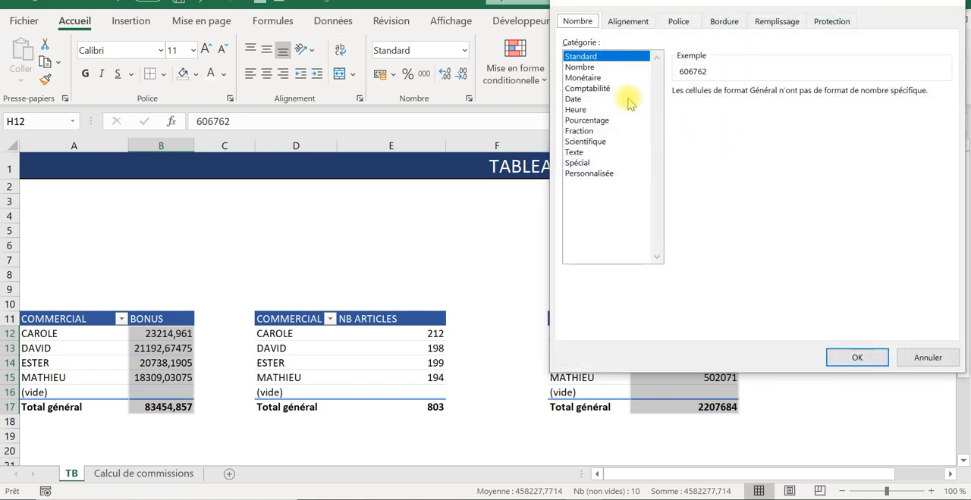
{"action": "left_click", "coordinate": [583, 78]}
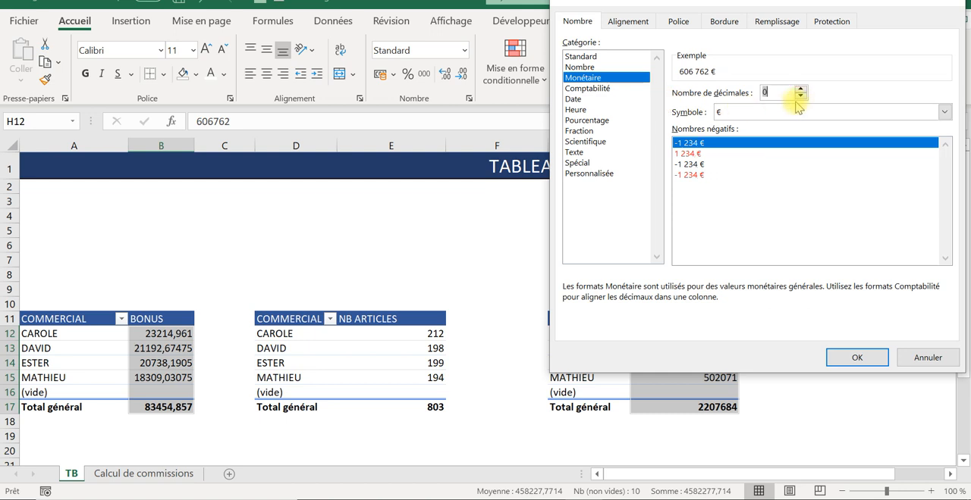
{"action": "left_click", "coordinate": [857, 360]}
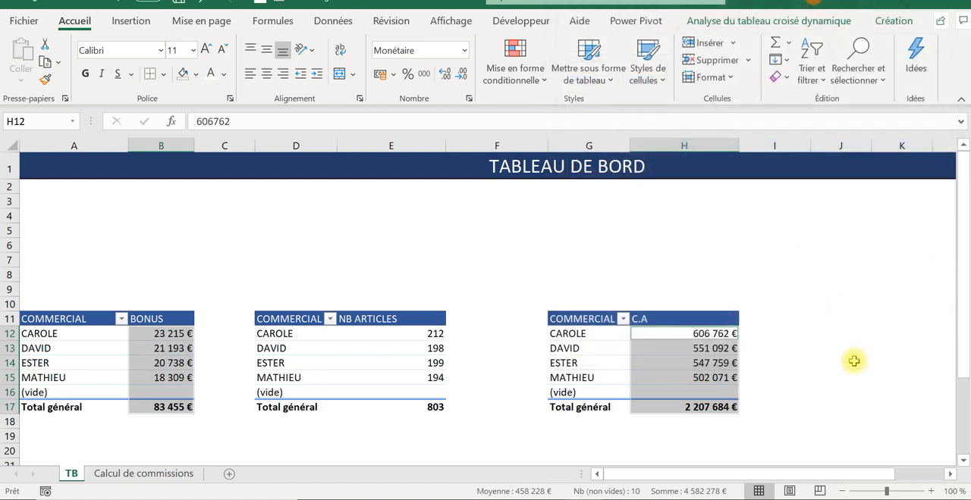
- Autofit the width of column E to the NB ARTICLES header
{"action": "left_click", "coordinate": [443, 410]}
{"action": "left_click", "coordinate": [435, 335]}
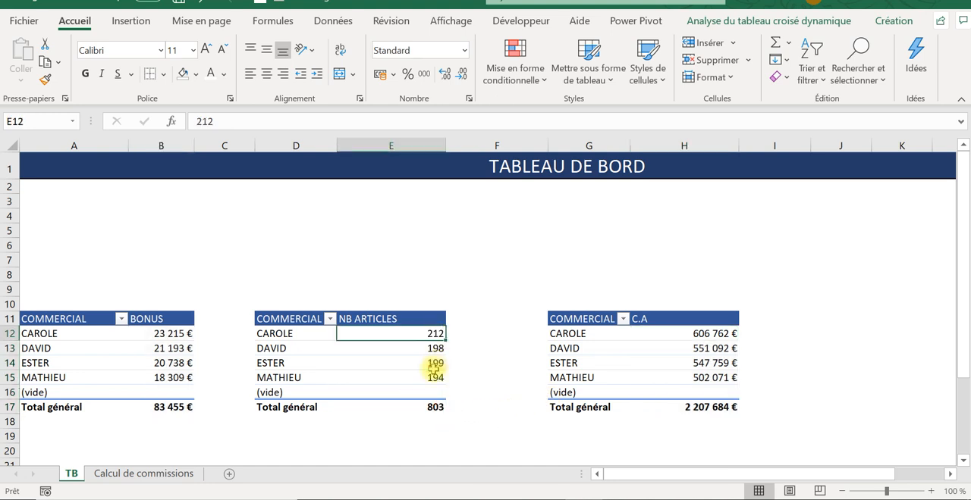
{"action": "double_click", "coordinate": [448, 140]}
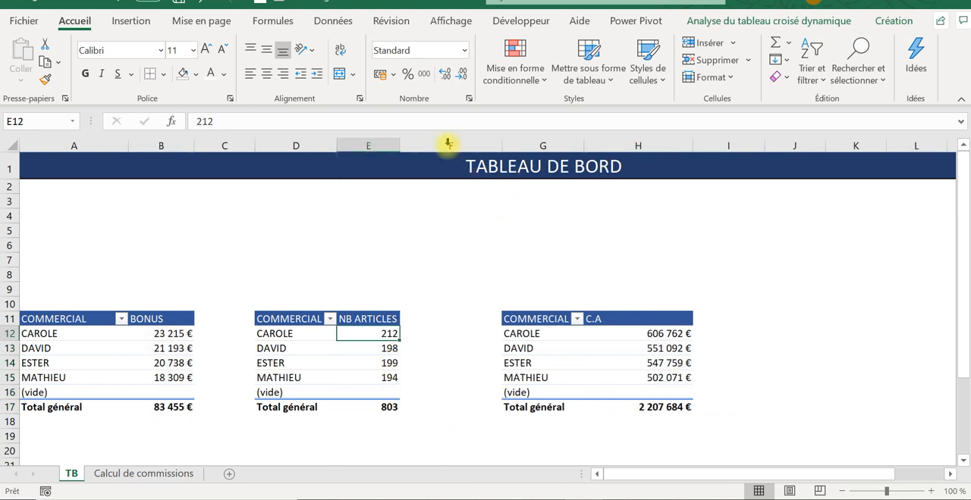
{"action": "left_click", "coordinate": [429, 260]}
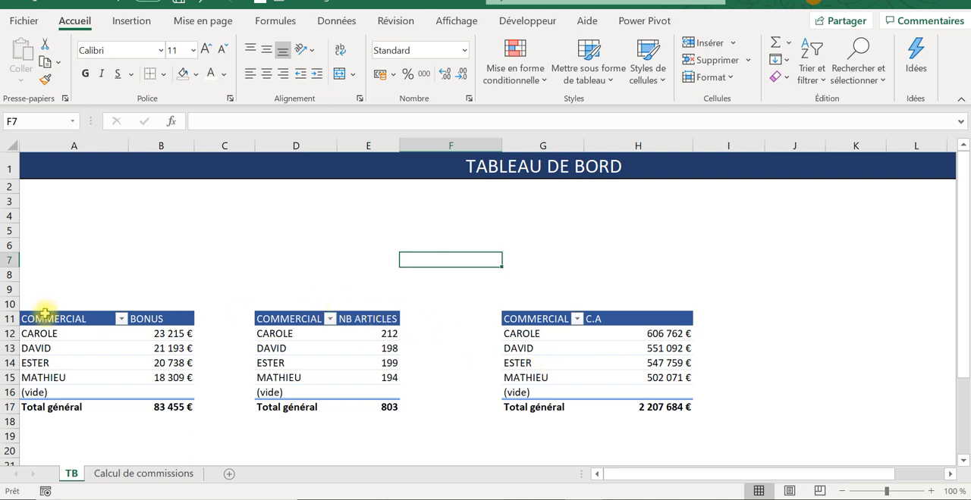
- Filter the (vide) item out of the COMMERCIAL labels in the BONUS pivot table
{"action": "left_click", "coordinate": [47, 276]}
{"action": "left_click_drag", "start_coordinate": [50, 333], "coordinate": [104, 356]}
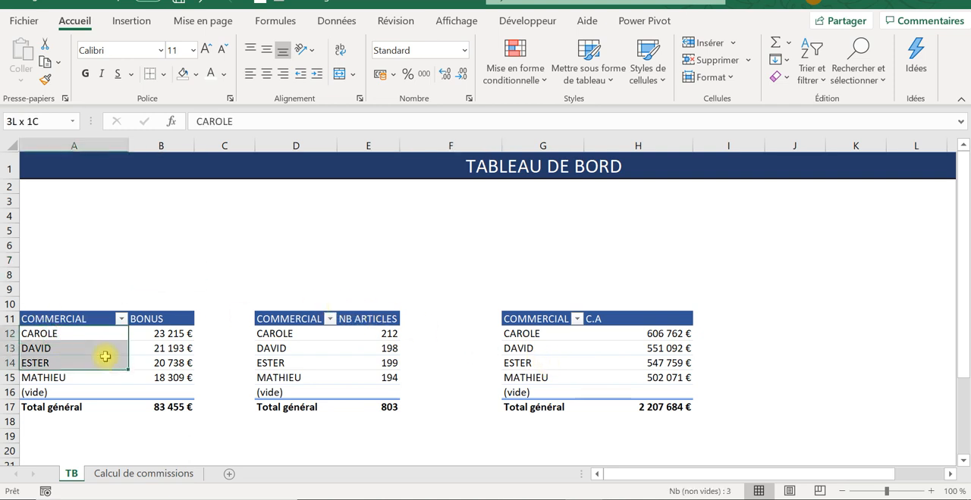
{"action": "left_click", "coordinate": [121, 319]}
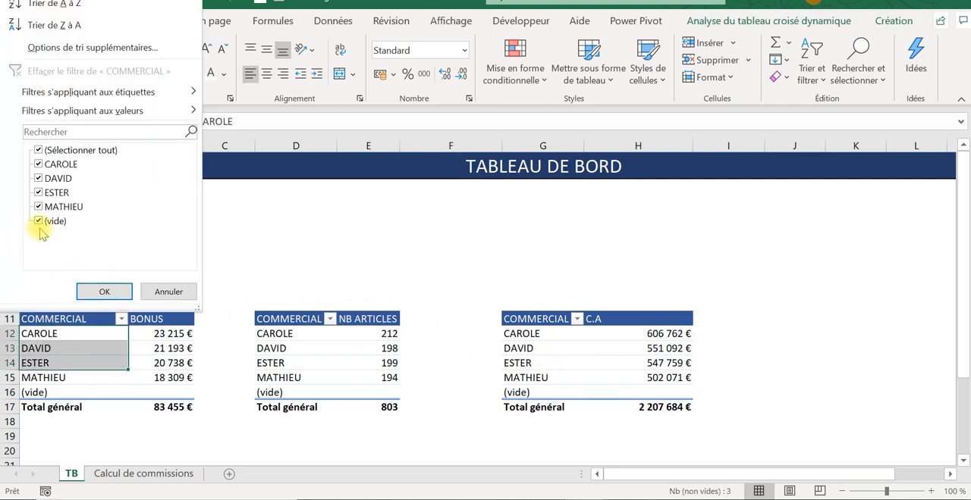
{"action": "left_click", "coordinate": [104, 292]}
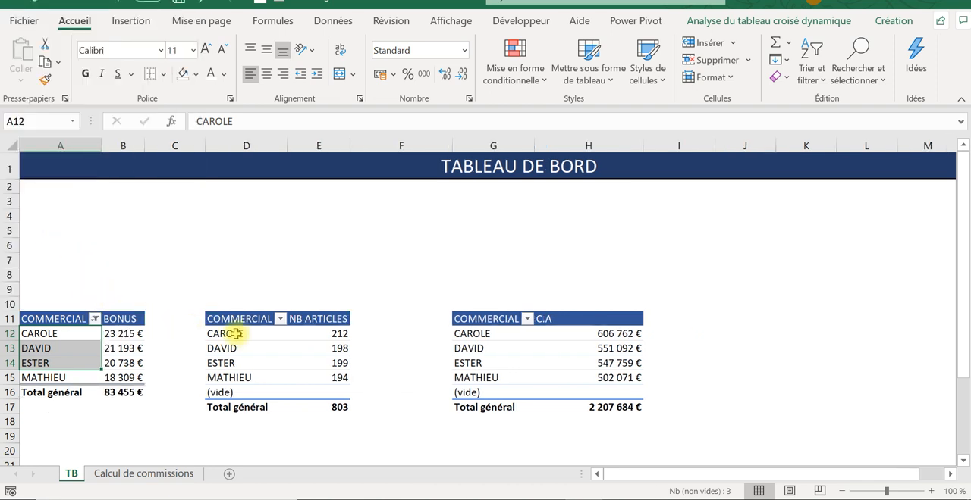
{"action": "left_click", "coordinate": [195, 352]}
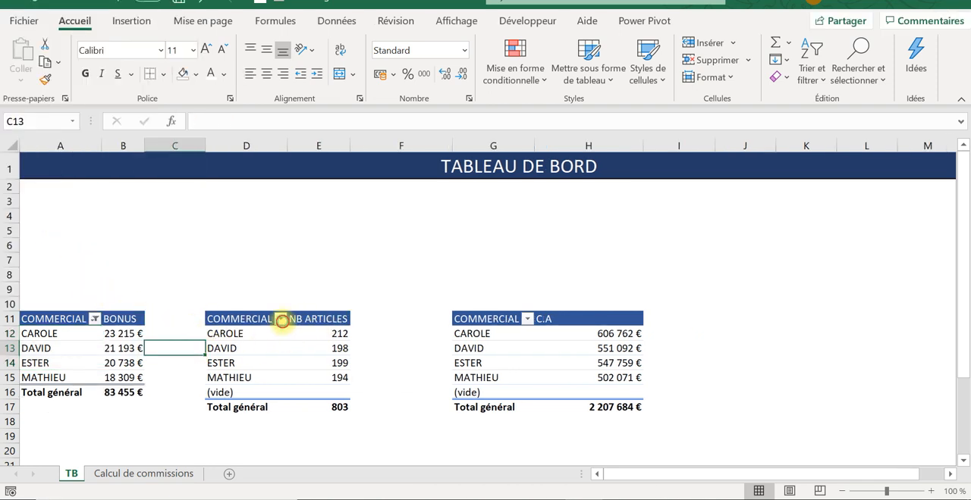
- Filter the (vide) item out of the COMMERCIAL labels in the NB ARTICLES and C.A pivot tables
{"action": "left_click", "coordinate": [281, 319]}
{"action": "left_click", "coordinate": [123, 220]}
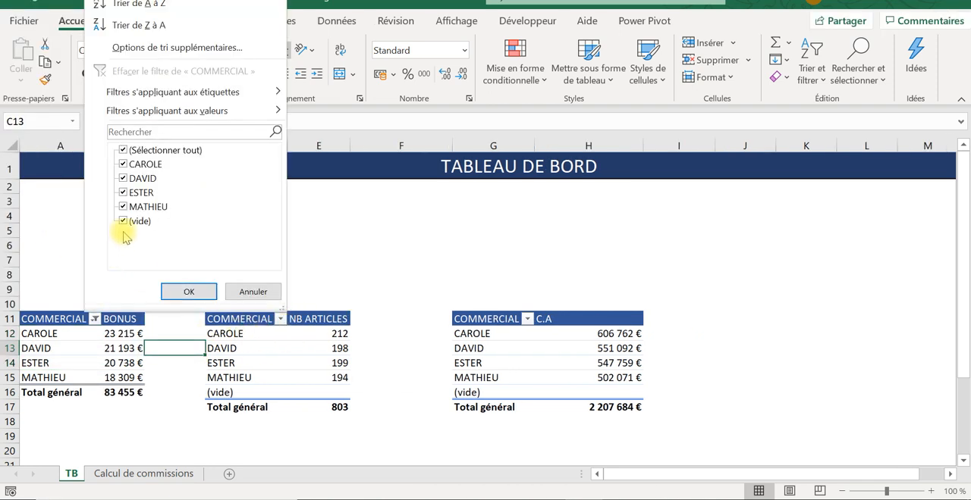
{"action": "left_click", "coordinate": [188, 296]}
{"action": "left_click", "coordinate": [527, 319]}
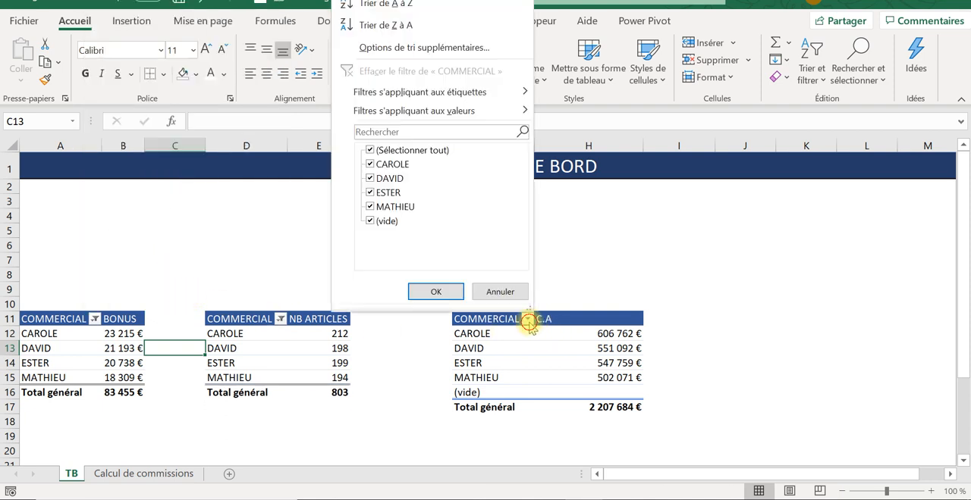
{"action": "left_click", "coordinate": [370, 221]}
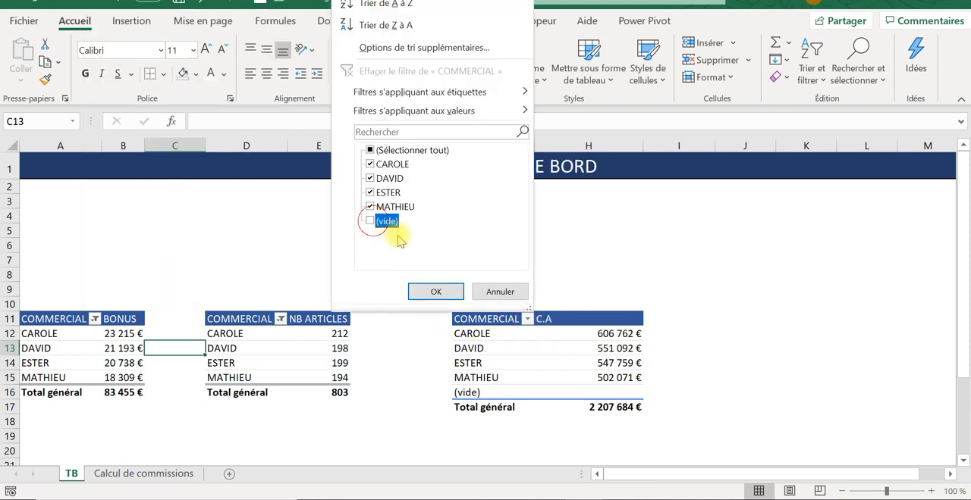
{"action": "left_click", "coordinate": [436, 291]}
{"action": "left_click", "coordinate": [414, 422]}
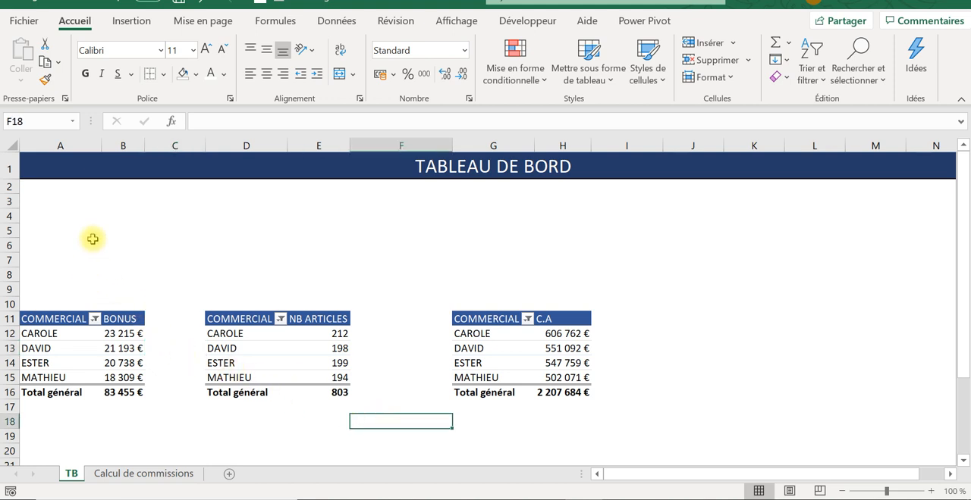
- Widen columns A and B, and insert a 2D pie chart from the BONUS pivot table data in A12:B15
{"action": "left_click_drag", "start_coordinate": [105, 144], "coordinate": [181, 146]}
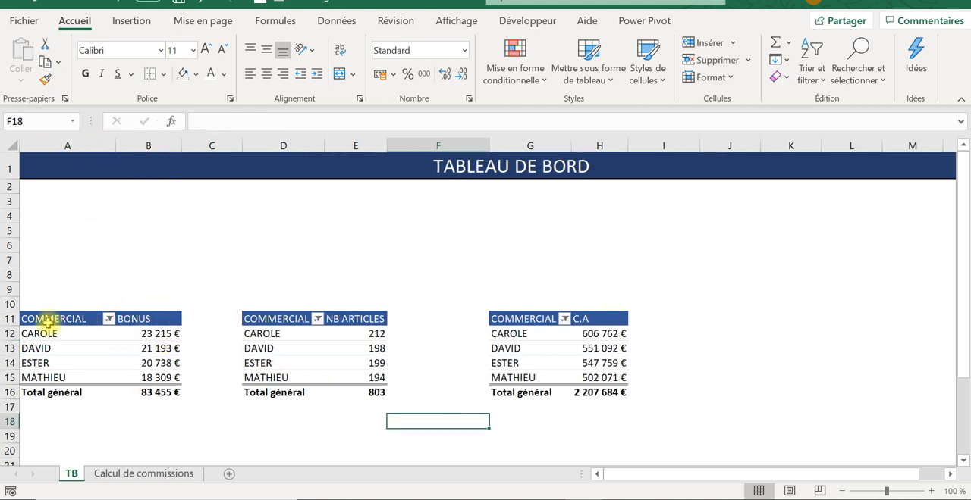
{"action": "left_click_drag", "start_coordinate": [36, 333], "coordinate": [161, 373]}
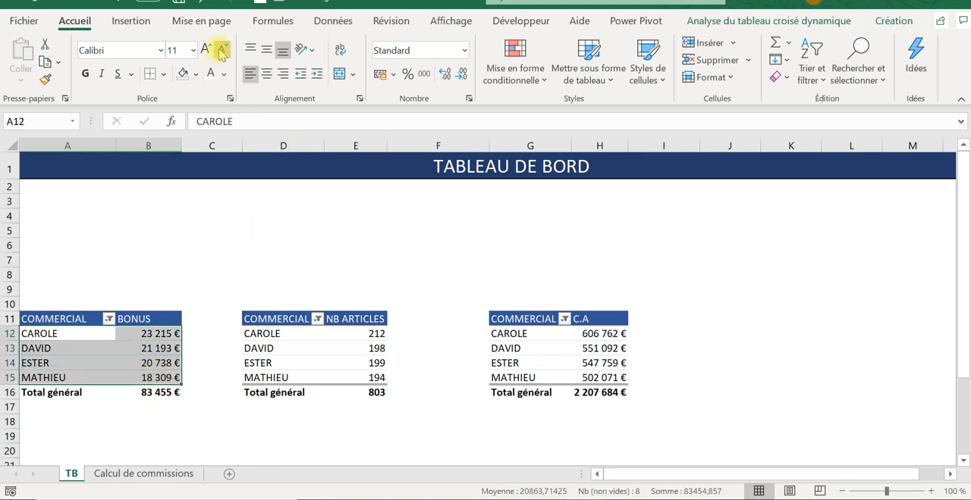
{"action": "left_click", "coordinate": [129, 23]}
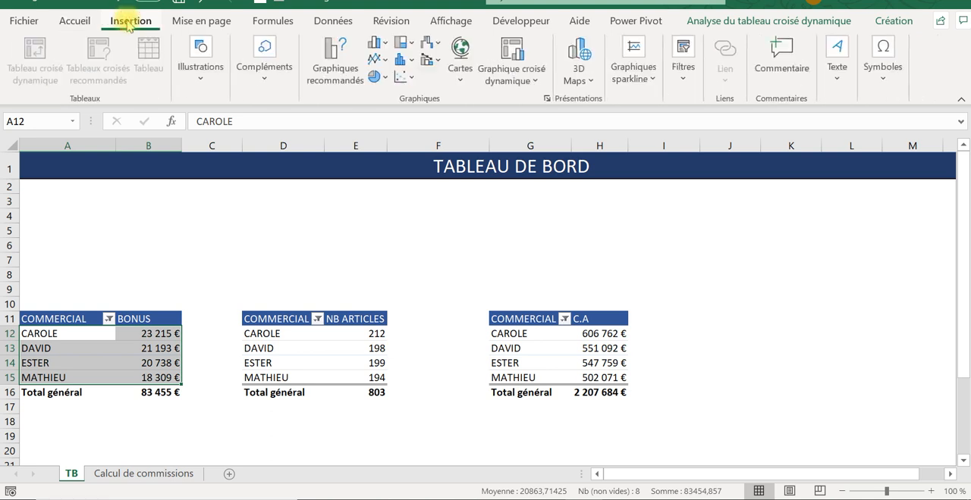
{"action": "left_click", "coordinate": [374, 77]}
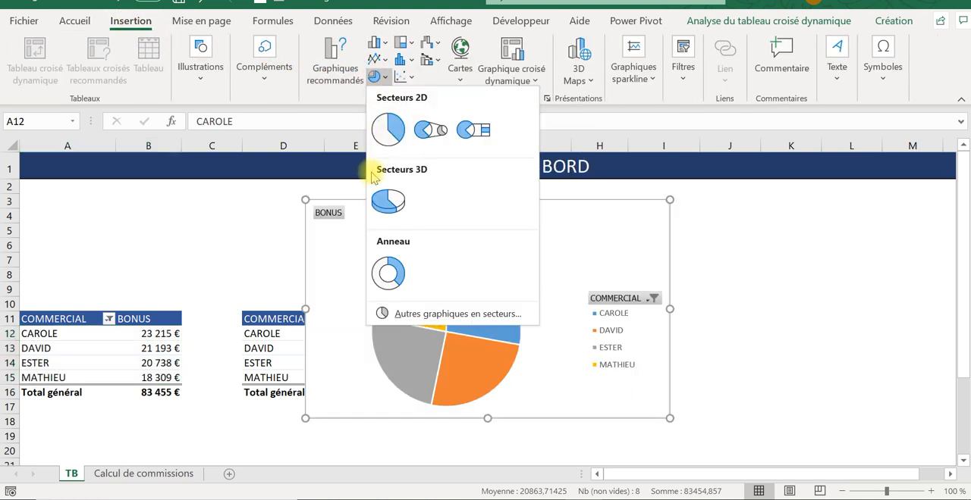
{"action": "left_click", "coordinate": [388, 129]}
- Place the BONUS pie chart directly below its pivot table, starting at row 17, and narrow it to end in column D
{"action": "scroll", "coordinate": [414, 279], "scroll_direction": "down", "scroll_amount": 2}
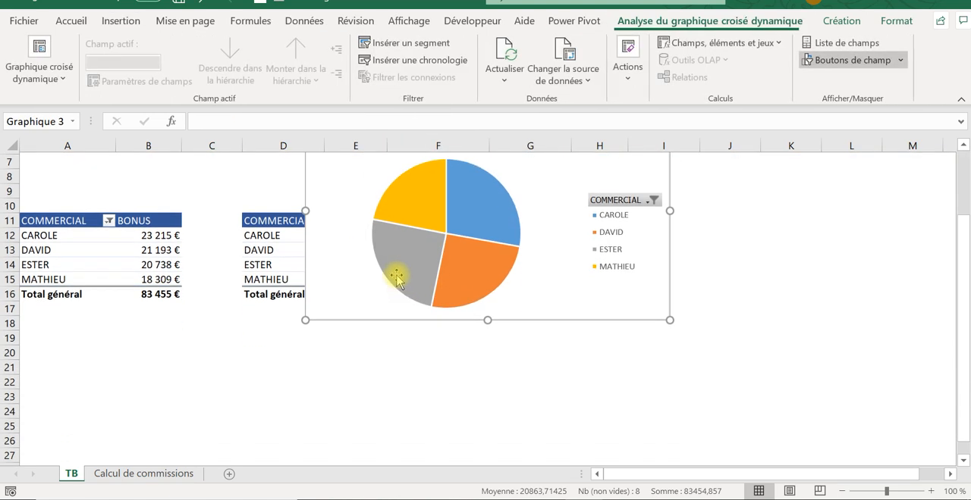
{"action": "left_click_drag", "start_coordinate": [322, 178], "coordinate": [54, 373]}
{"action": "left_click_drag", "start_coordinate": [384, 417], "coordinate": [263, 413]}
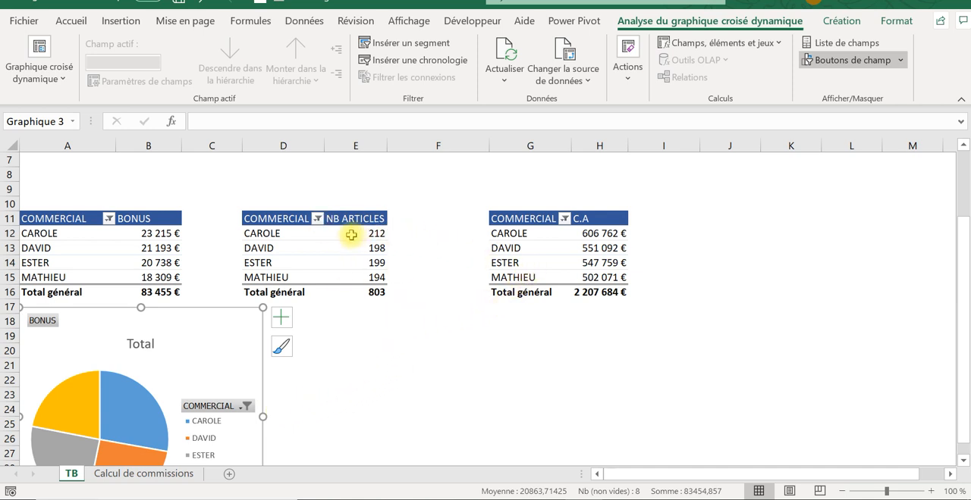
{"action": "left_click", "coordinate": [441, 362]}
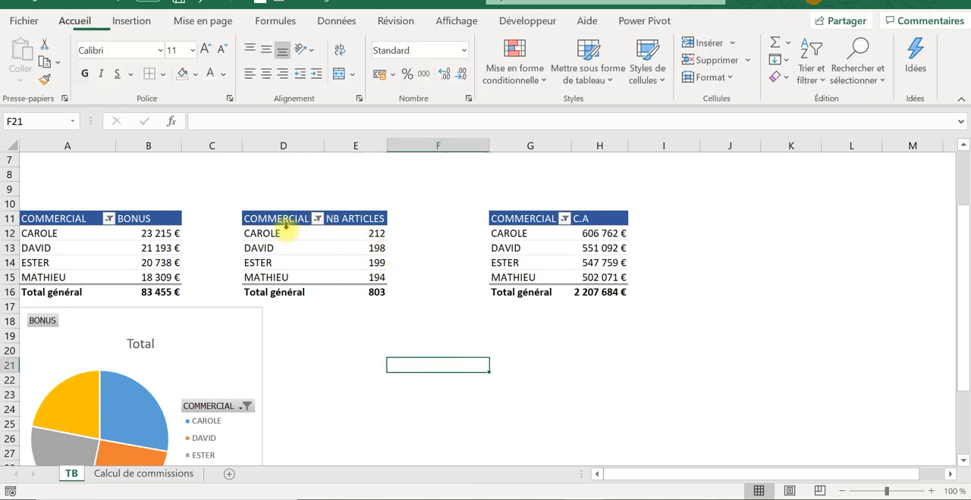
- Rearrange the pivot tables so that C.A starts at E11 and NB ARTICLES starts at H11
{"action": "left_click_drag", "start_coordinate": [255, 218], "coordinate": [366, 292]}
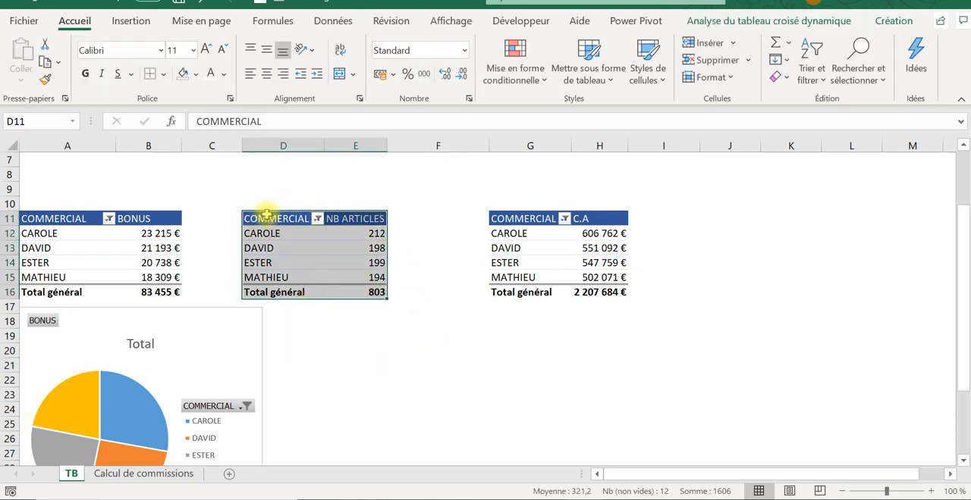
{"action": "left_click_drag", "start_coordinate": [267, 215], "coordinate": [374, 290]}
{"action": "left_click_drag", "start_coordinate": [258, 218], "coordinate": [715, 297]}
{"action": "left_click_drag", "start_coordinate": [512, 221], "coordinate": [358, 295]}
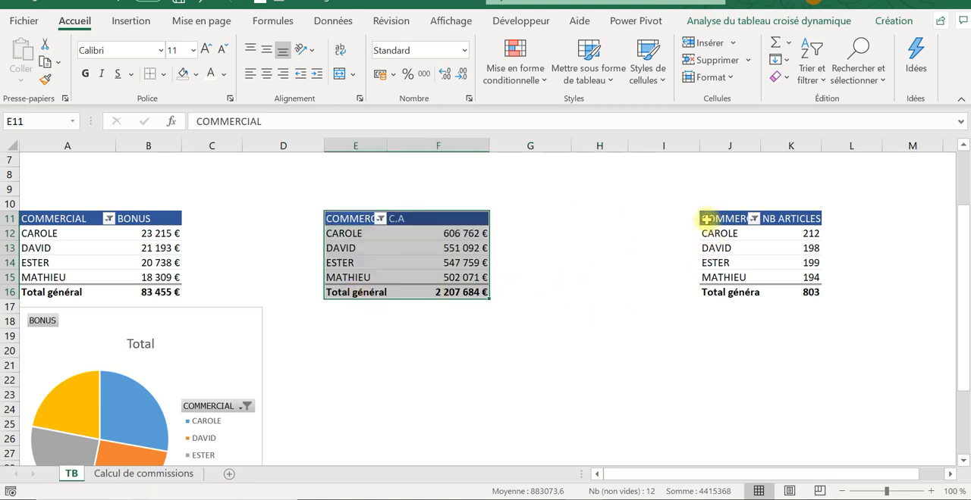
{"action": "left_click_drag", "start_coordinate": [721, 218], "coordinate": [816, 295]}
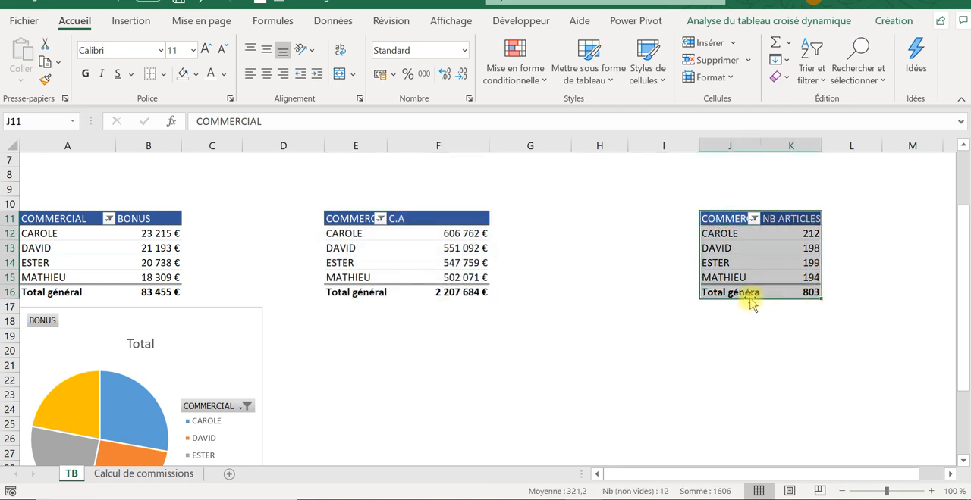
{"action": "left_click_drag", "start_coordinate": [751, 302], "coordinate": [622, 302]}
{"action": "left_click", "coordinate": [523, 335]}
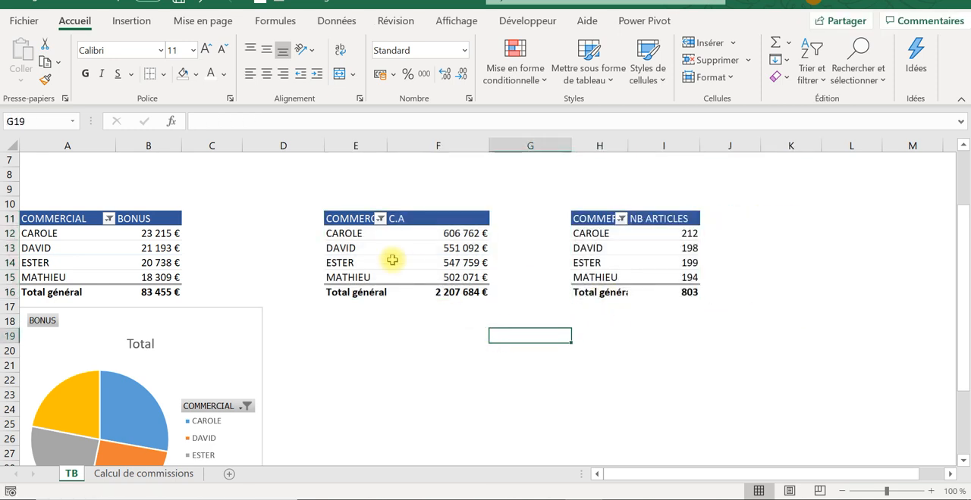
- Insert a 2D pie chart from the C.A pivot table E11:F16 and place it below that table from row 17
{"action": "left_click_drag", "start_coordinate": [327, 219], "coordinate": [461, 290]}
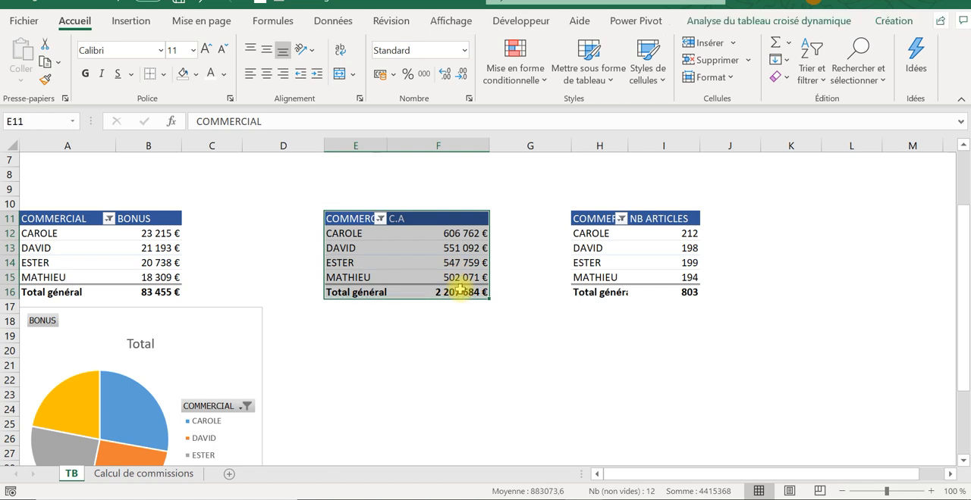
{"action": "left_click", "coordinate": [127, 19]}
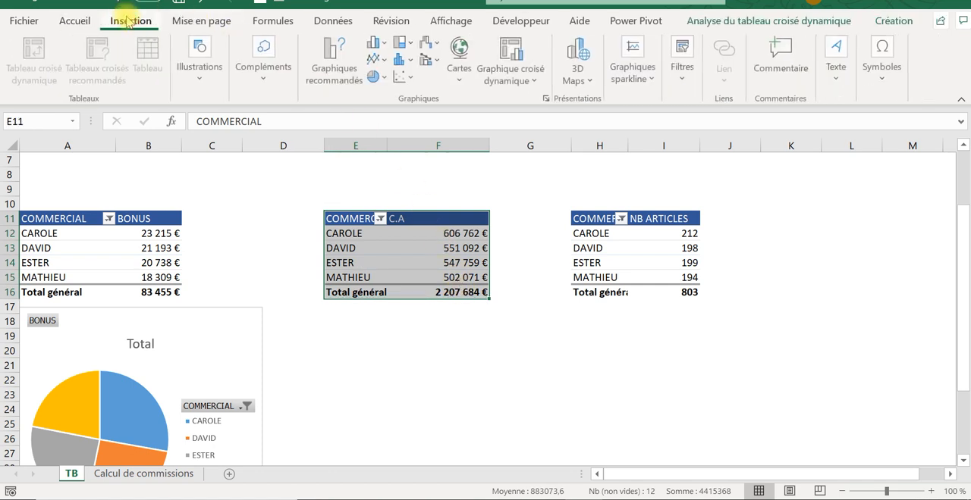
{"action": "left_click", "coordinate": [386, 77]}
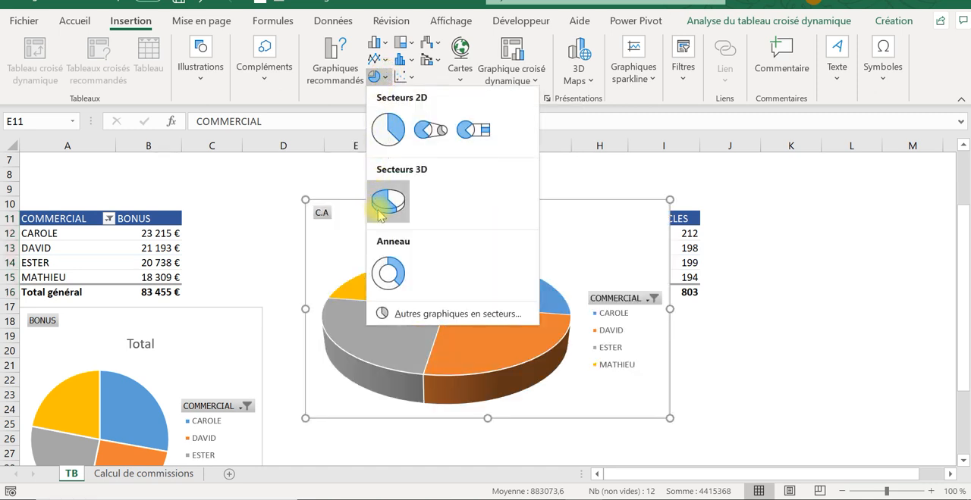
{"action": "left_click", "coordinate": [389, 129]}
{"action": "left_click_drag", "start_coordinate": [408, 226], "coordinate": [382, 329]}
{"action": "scroll", "coordinate": [381, 345], "scroll_direction": "down", "scroll_amount": 2}
{"action": "scroll", "coordinate": [381, 347], "scroll_direction": "up", "scroll_amount": 1}
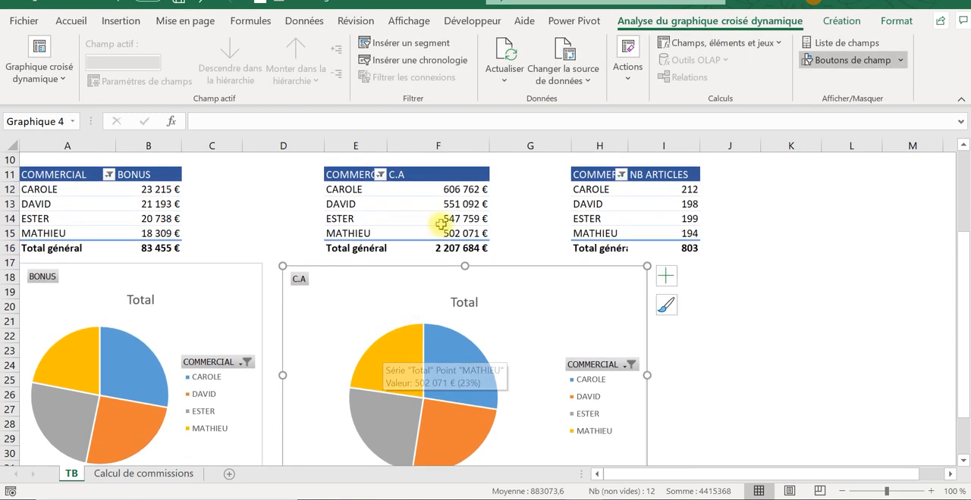
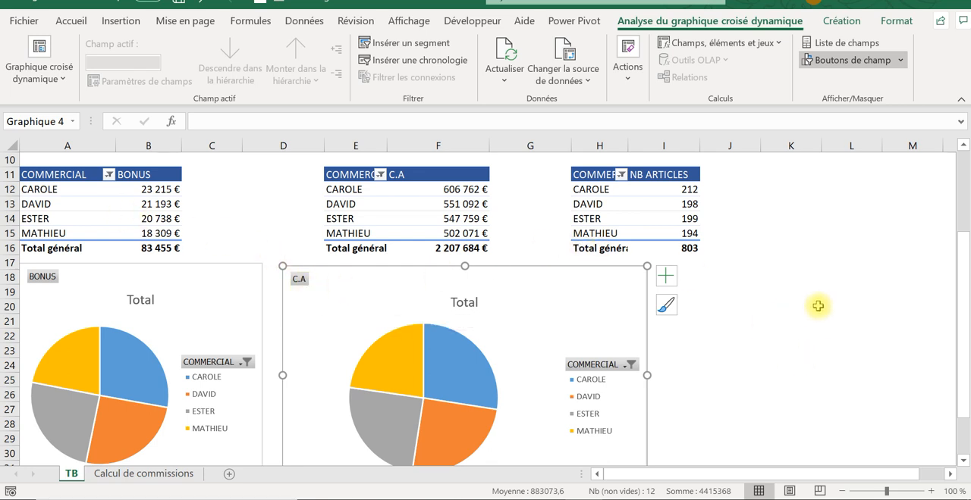
- Narrow the C.A pie chart to end in column H, and place a 2D clustered bar chart of H12:I15 below the NB ARTICLES table
{"action": "scroll", "coordinate": [818, 306], "scroll_direction": "up", "scroll_amount": 1}
{"action": "left_click_drag", "start_coordinate": [645, 424], "coordinate": [601, 419]}
{"action": "left_click_drag", "start_coordinate": [612, 236], "coordinate": [686, 279]}
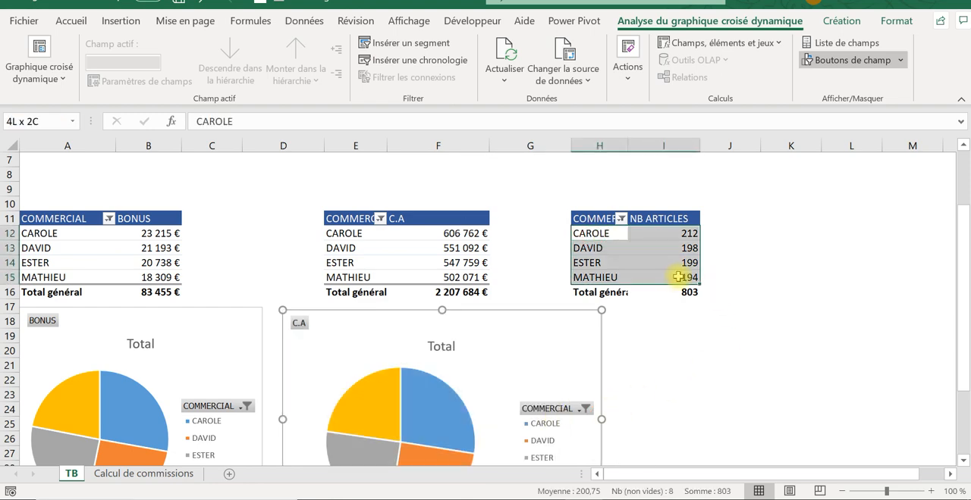
{"action": "left_click", "coordinate": [133, 21]}
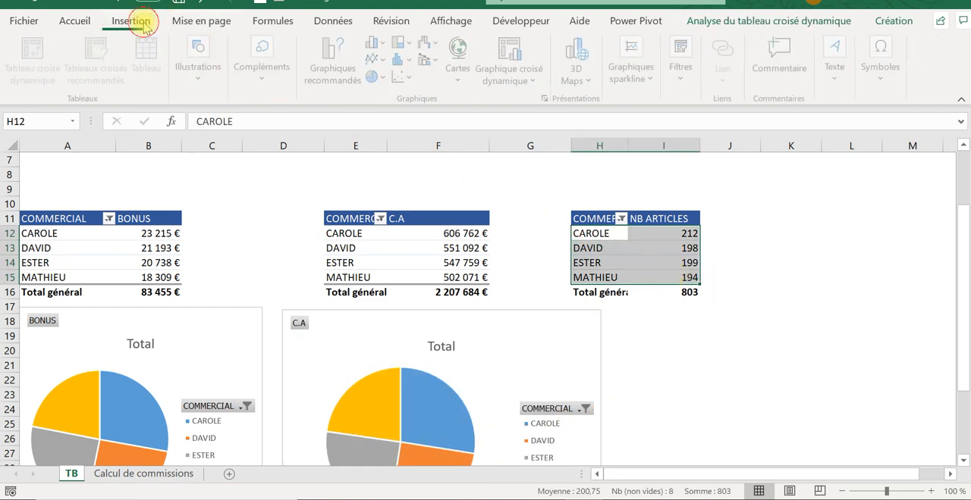
{"action": "left_click", "coordinate": [376, 43]}
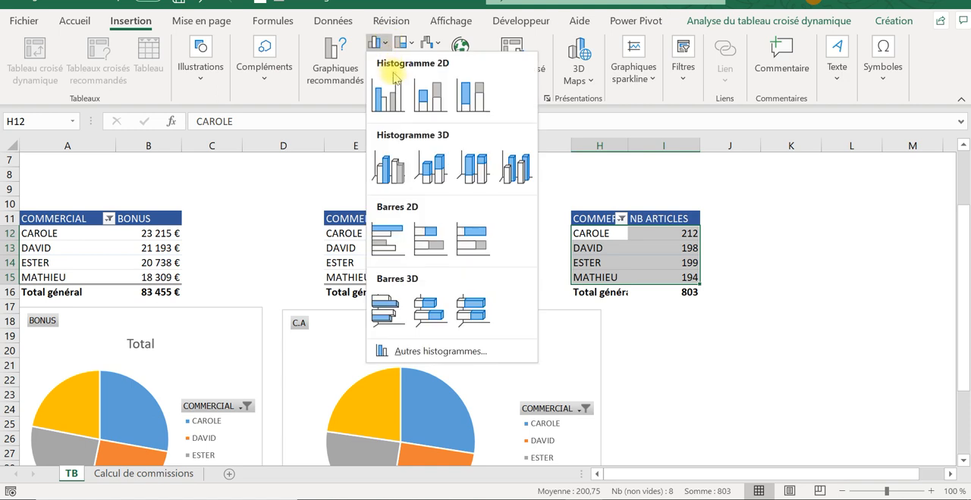
{"action": "left_click", "coordinate": [383, 231]}
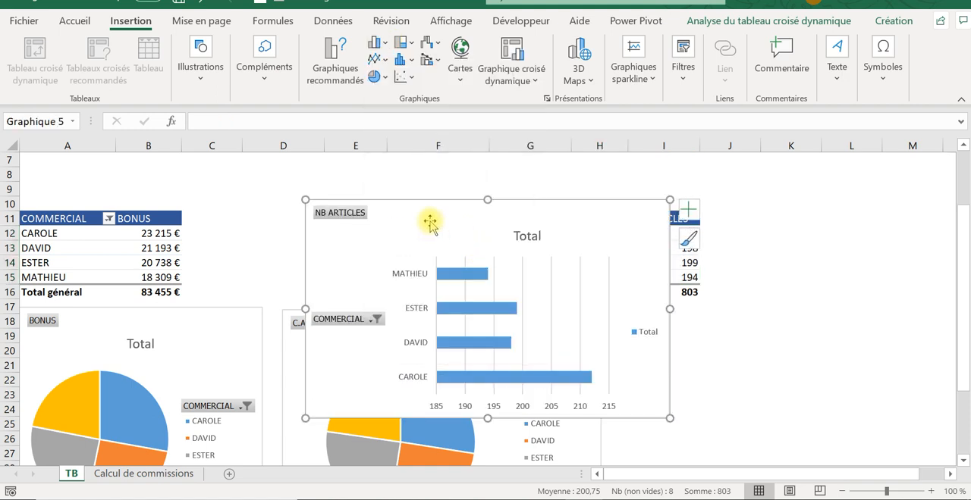
{"action": "left_click_drag", "start_coordinate": [395, 216], "coordinate": [694, 318]}
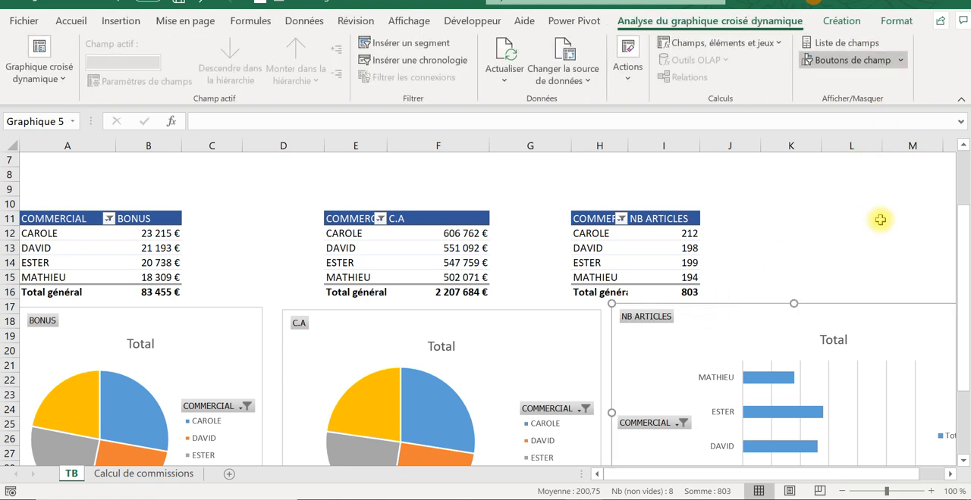
- Set the ribbon to hide automatically so that more of the dashboard fits on screen
{"action": "left_click", "coordinate": [852, 6]}
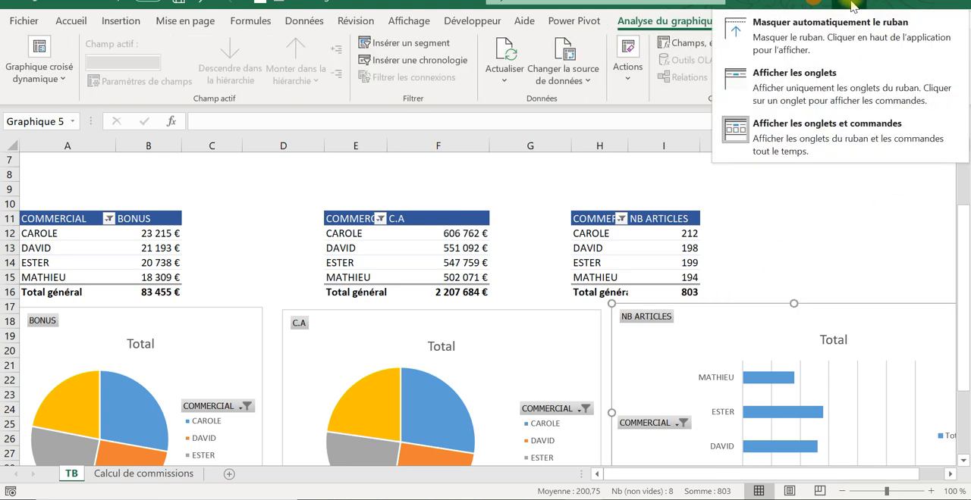
{"action": "left_click", "coordinate": [830, 17]}
{"action": "scroll", "coordinate": [591, 118], "scroll_direction": "up", "scroll_amount": 2}
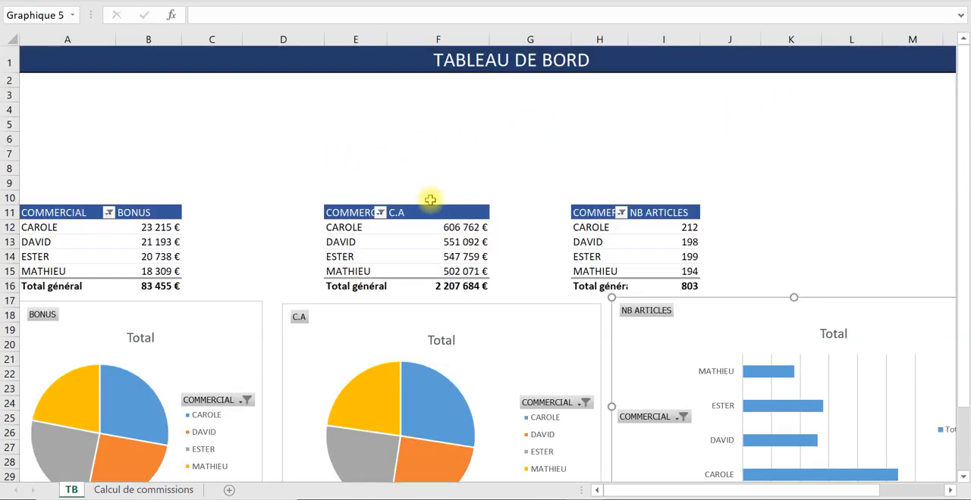
- Narrow the NB ARTICLES bar chart so that it ends in column N, within the TABLEAU DE BORD banner
{"action": "scroll", "coordinate": [305, 220], "scroll_direction": "down", "scroll_amount": 1}
{"action": "scroll", "coordinate": [349, 258], "scroll_direction": "down", "scroll_amount": 1}
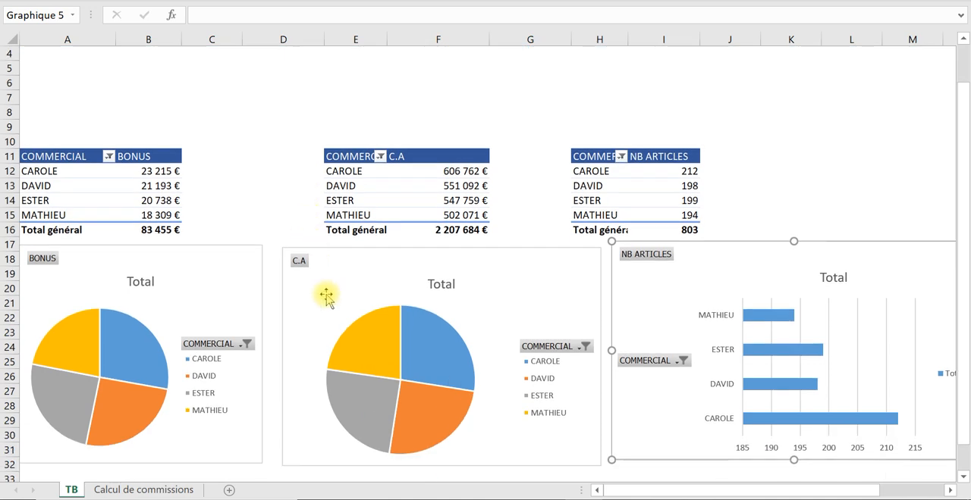
{"action": "scroll", "coordinate": [428, 301], "scroll_direction": "up", "scroll_amount": 1}
{"action": "scroll", "coordinate": [758, 353], "scroll_direction": "down", "scroll_amount": 1}
{"action": "scroll", "coordinate": [760, 360], "scroll_direction": "down", "scroll_amount": 1}
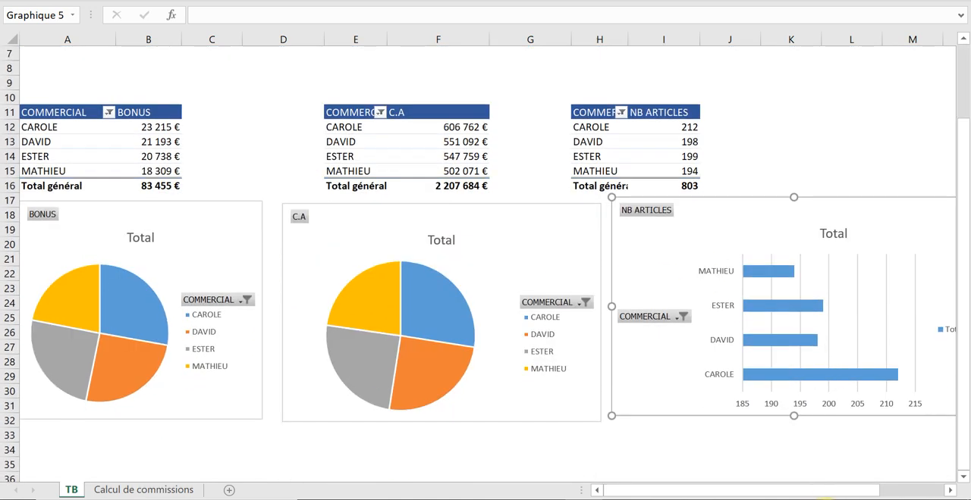
{"action": "left_click_drag", "start_coordinate": [808, 492], "coordinate": [872, 491]}
{"action": "left_click_drag", "start_coordinate": [764, 304], "coordinate": [731, 306]}
{"action": "scroll", "coordinate": [630, 186], "scroll_direction": "up", "scroll_amount": 2}
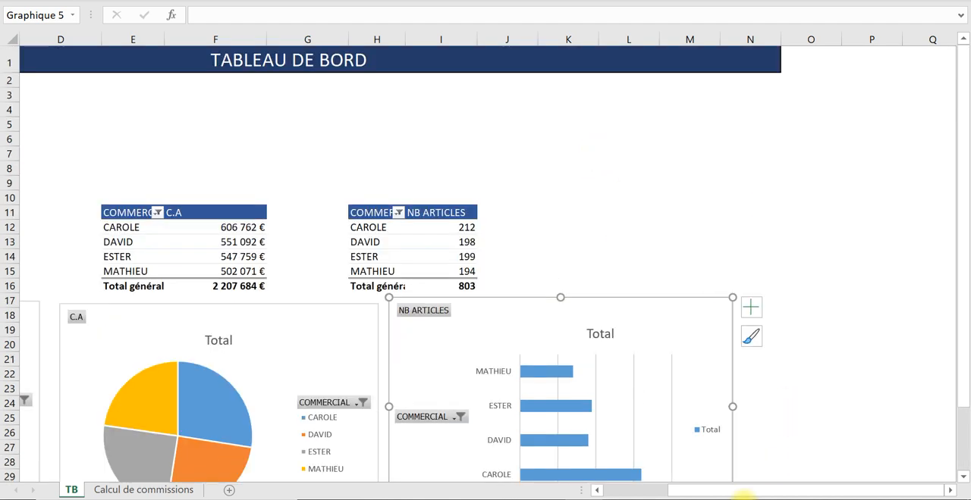
{"action": "left_click_drag", "start_coordinate": [744, 493], "coordinate": [682, 492]}
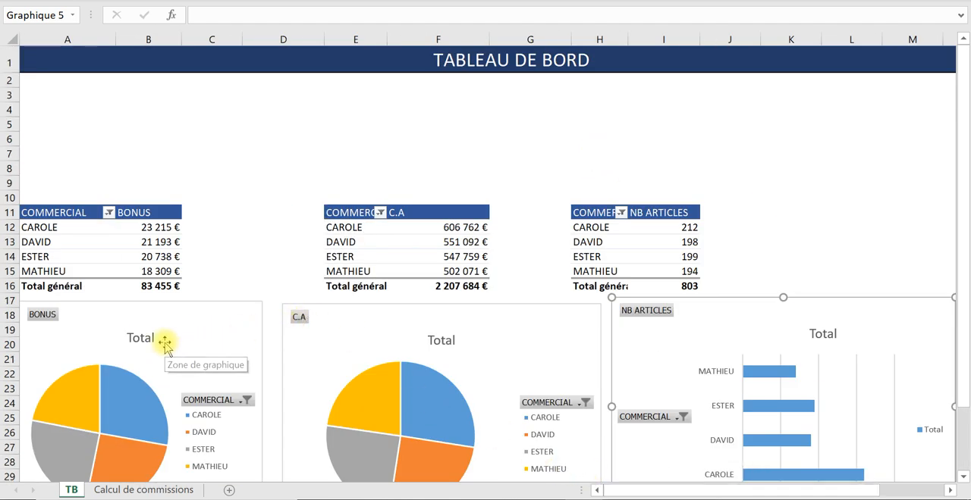
- Delete the empty rows 8 and 9 above the pivot tables
{"action": "left_click", "coordinate": [9, 154]}
{"action": "left_click", "coordinate": [9, 168]}
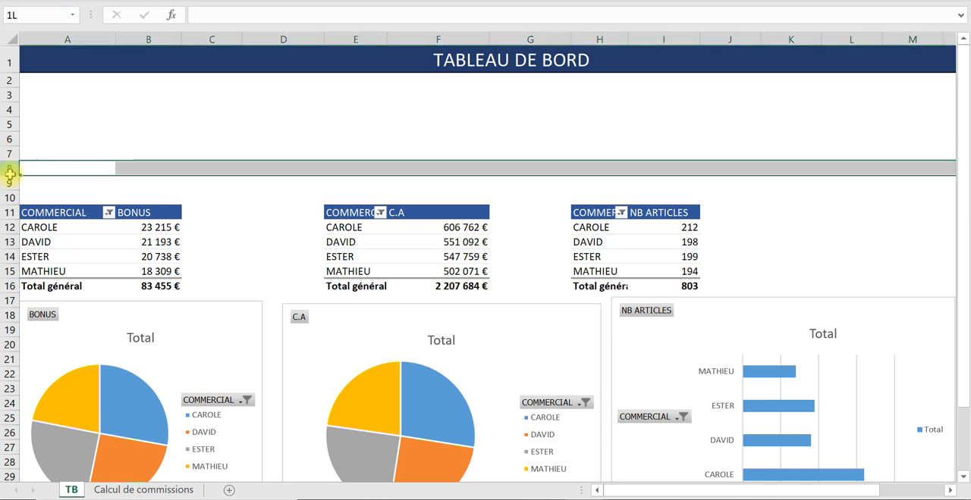
{"action": "right_click", "coordinate": [9, 168]}
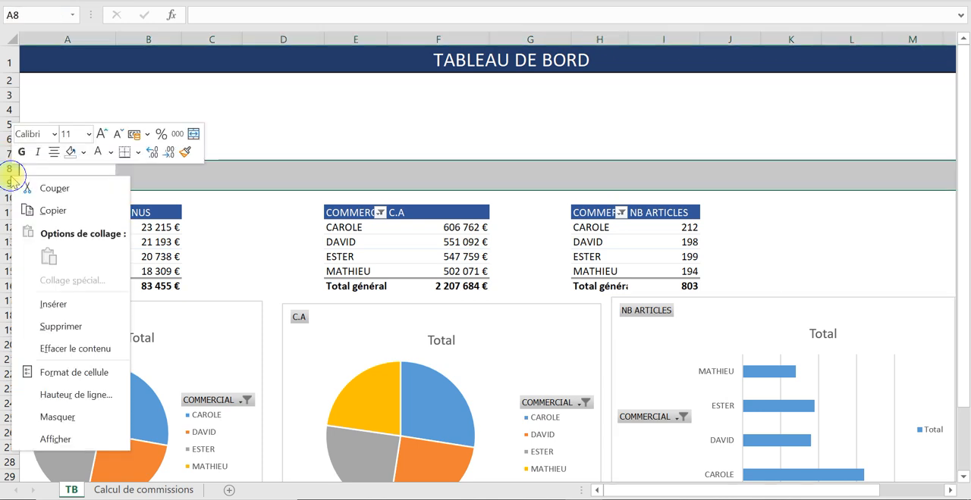
{"action": "left_click", "coordinate": [64, 325]}
{"action": "left_click", "coordinate": [439, 127]}
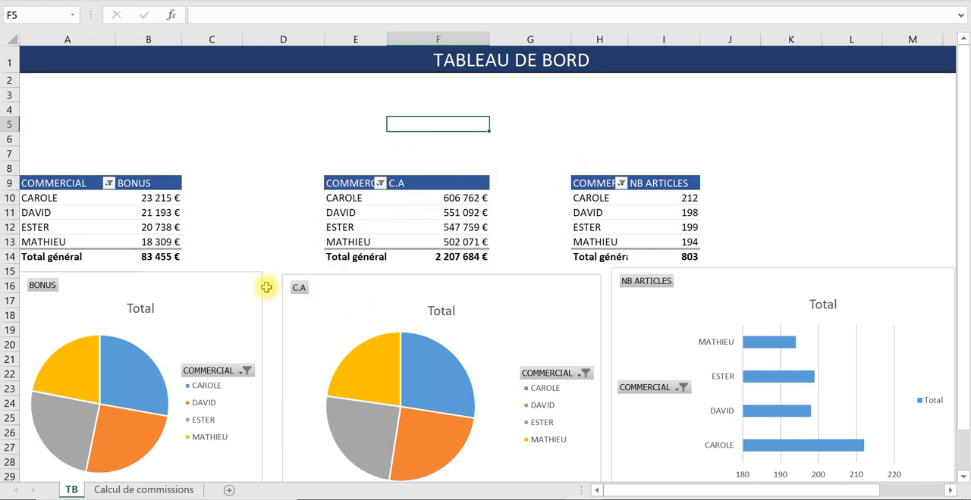
- Balance the chart widths: widen BONUS within column D, end C.A in column G and extend NB ARTICLES back to the start of column H
{"action": "left_click", "coordinate": [250, 349]}
{"action": "left_click_drag", "start_coordinate": [264, 380], "coordinate": [275, 384]}
{"action": "left_click", "coordinate": [540, 326]}
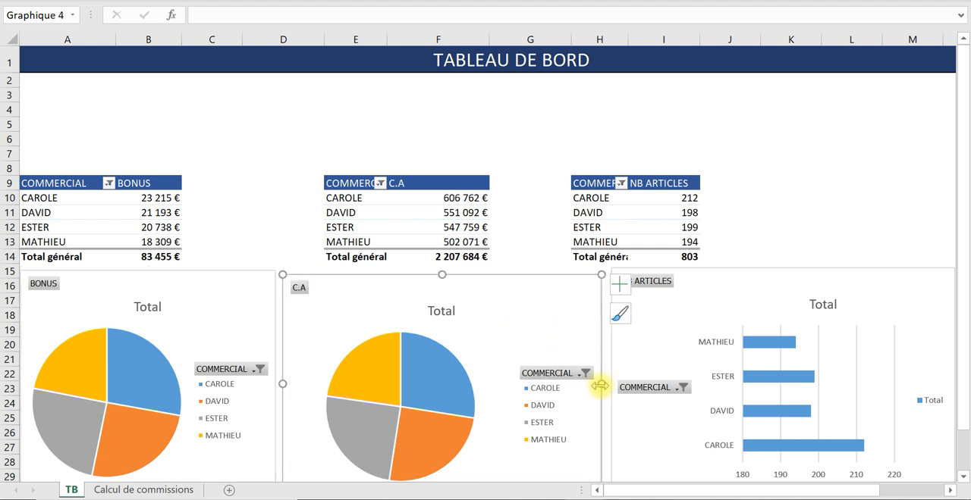
{"action": "left_click_drag", "start_coordinate": [600, 384], "coordinate": [569, 377]}
{"action": "left_click", "coordinate": [628, 354]}
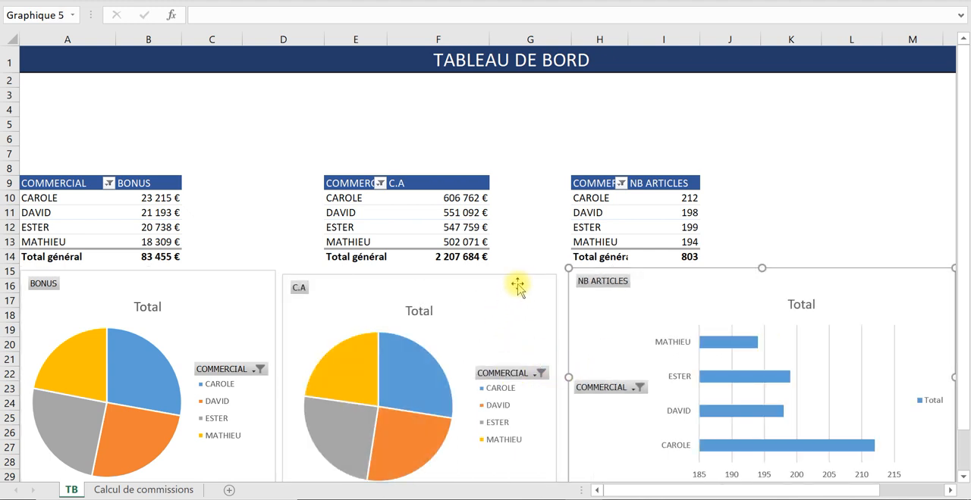
- Raise the top edge of the C.A pie chart to align it with the BONUS chart
{"action": "left_click", "coordinate": [529, 282]}
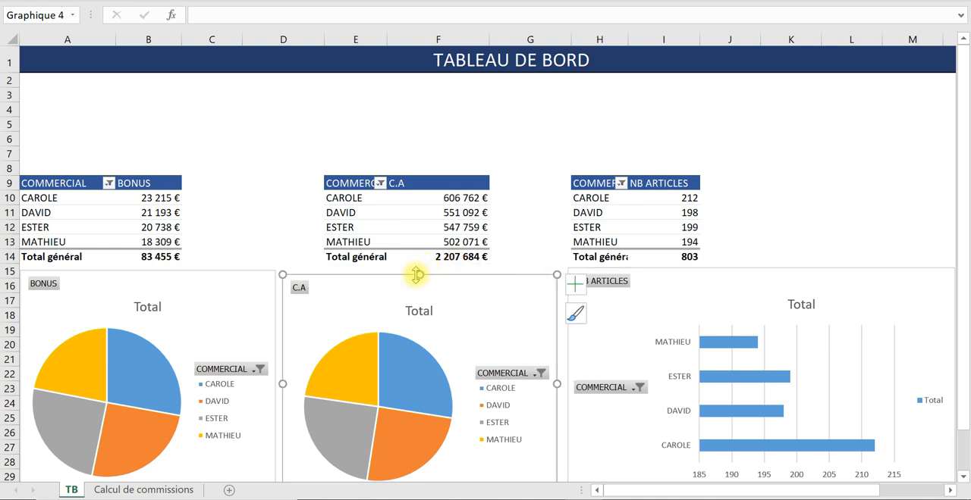
{"action": "left_click_drag", "start_coordinate": [414, 274], "coordinate": [412, 271]}
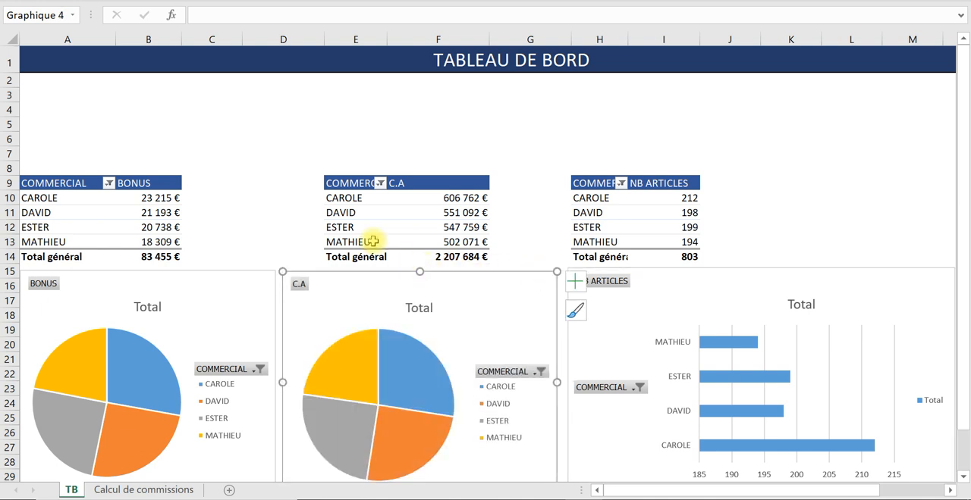
{"action": "left_click", "coordinate": [257, 155]}
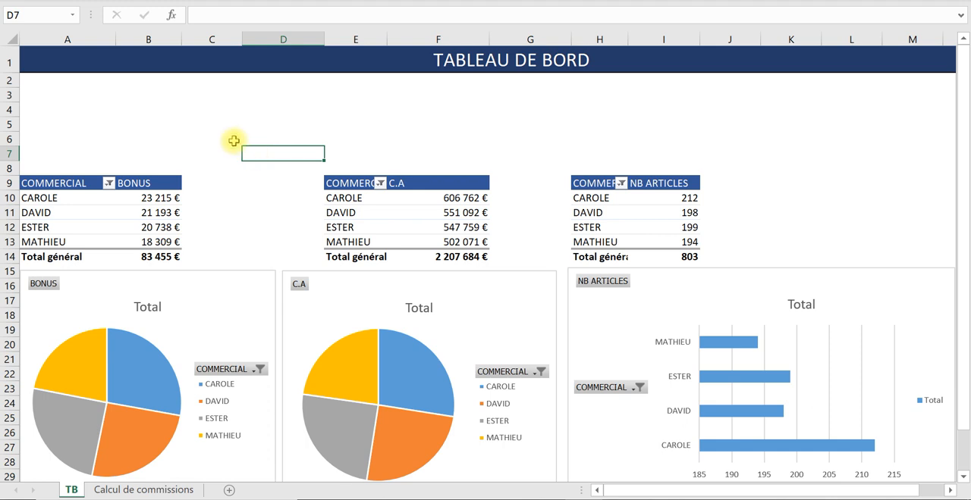
- Restore the full ribbon display with both tabs and commands
{"action": "mouse_move", "coordinate": [131, 212]}
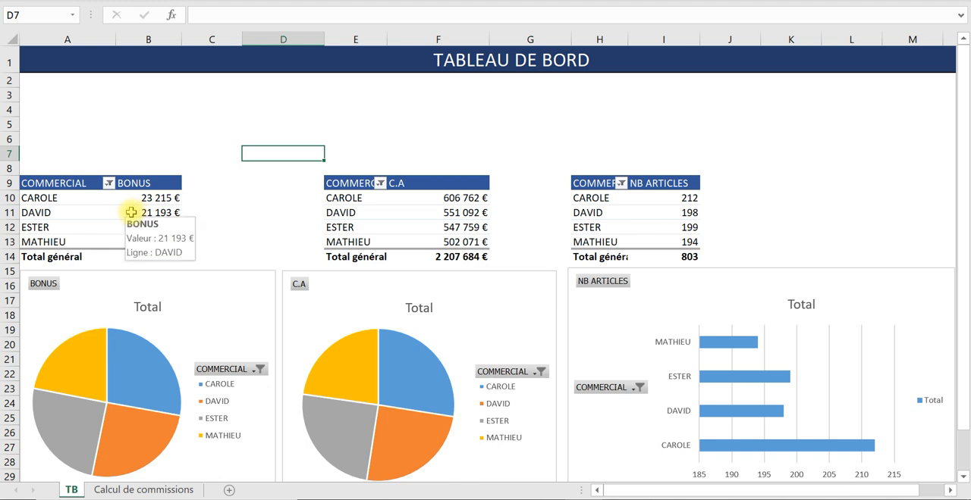
{"action": "left_click", "coordinate": [131, 213]}
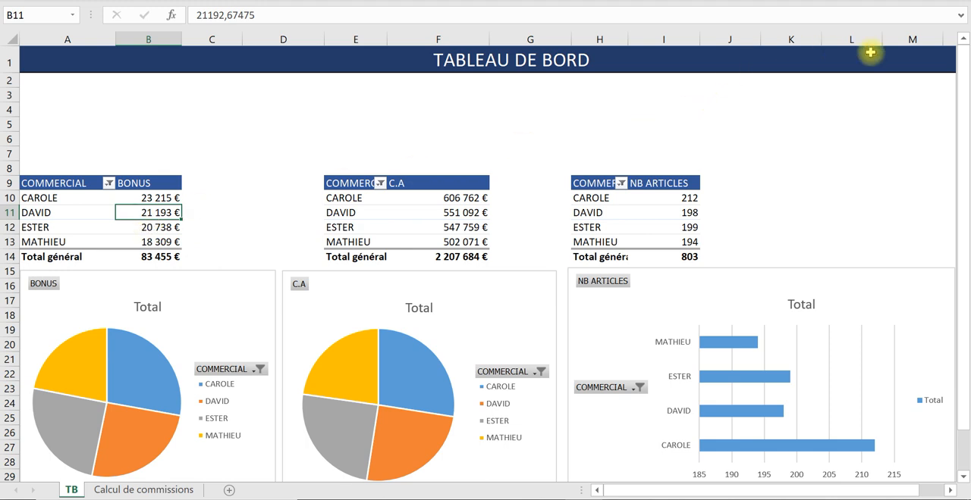
{"action": "left_click", "coordinate": [925, 6]}
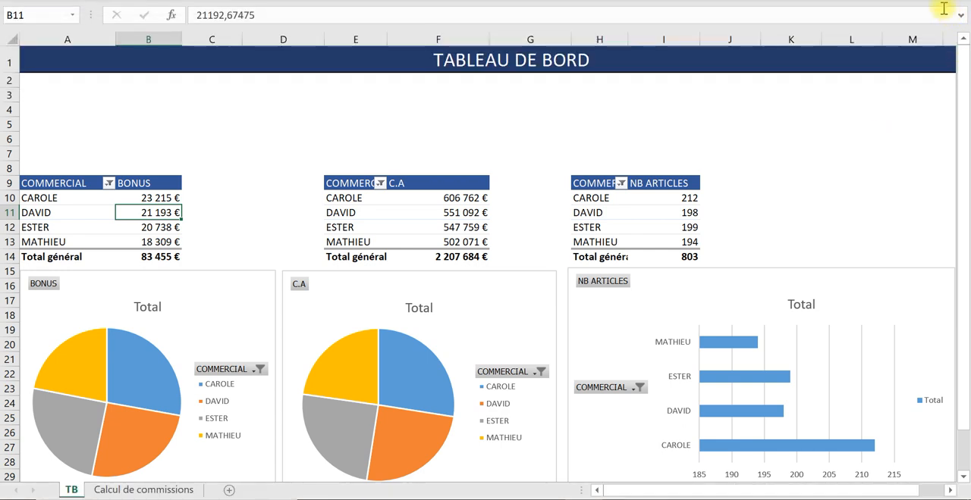
{"action": "left_click", "coordinate": [943, 9]}
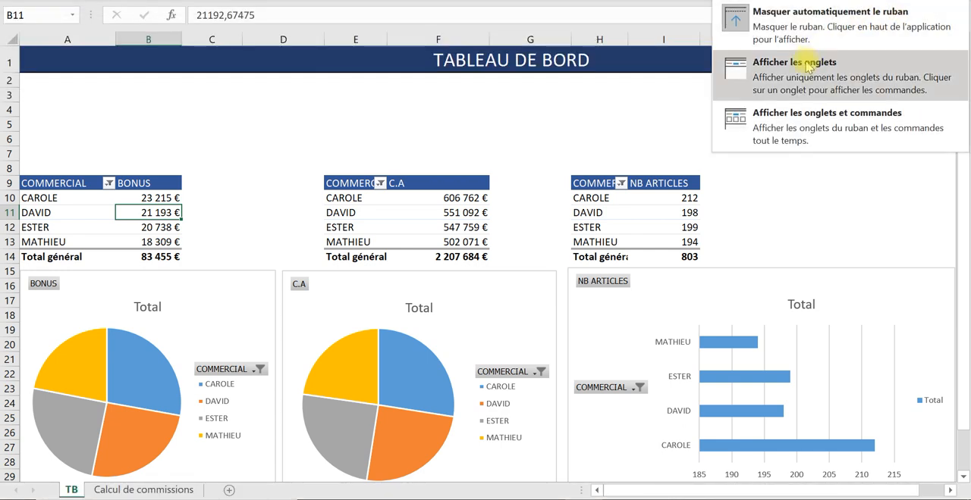
{"action": "left_click", "coordinate": [796, 114]}
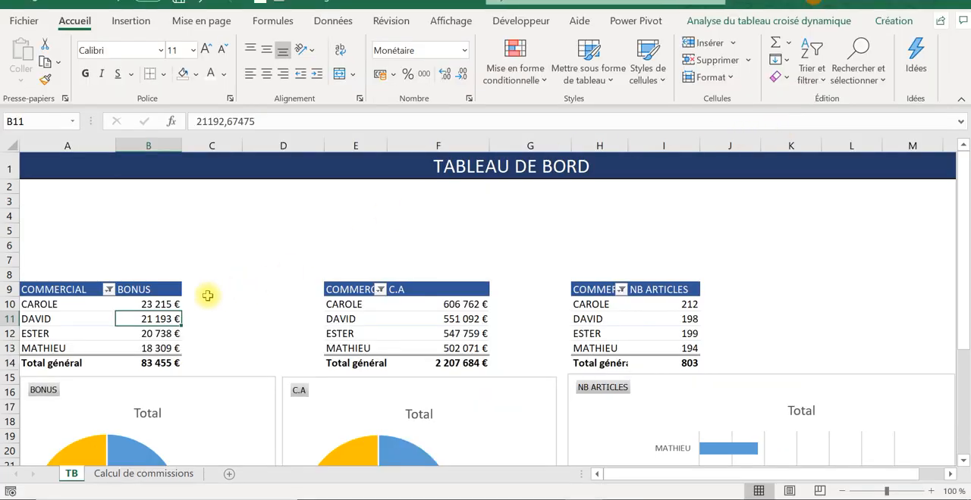
- Insert a slicer on the ARTICLES field for the BONUS pivot table
{"action": "left_click", "coordinate": [253, 304]}
{"action": "left_click", "coordinate": [172, 320]}
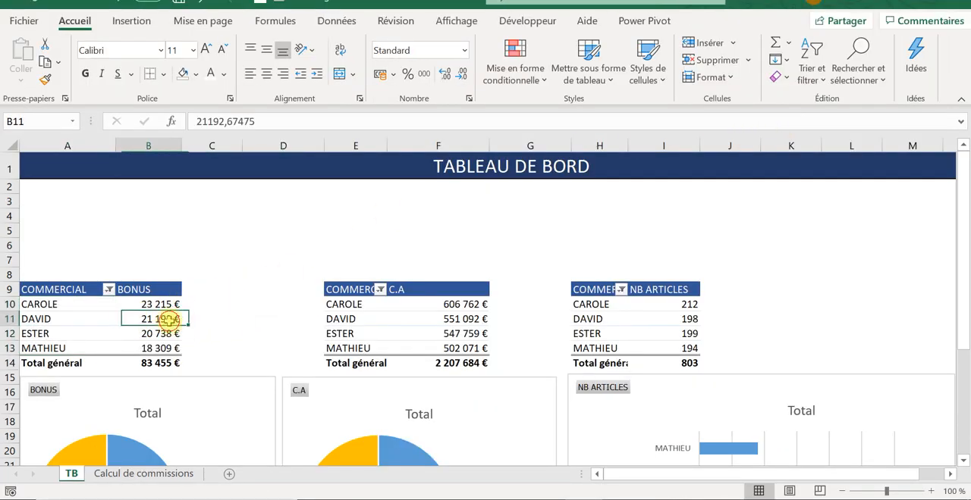
{"action": "left_click", "coordinate": [133, 23]}
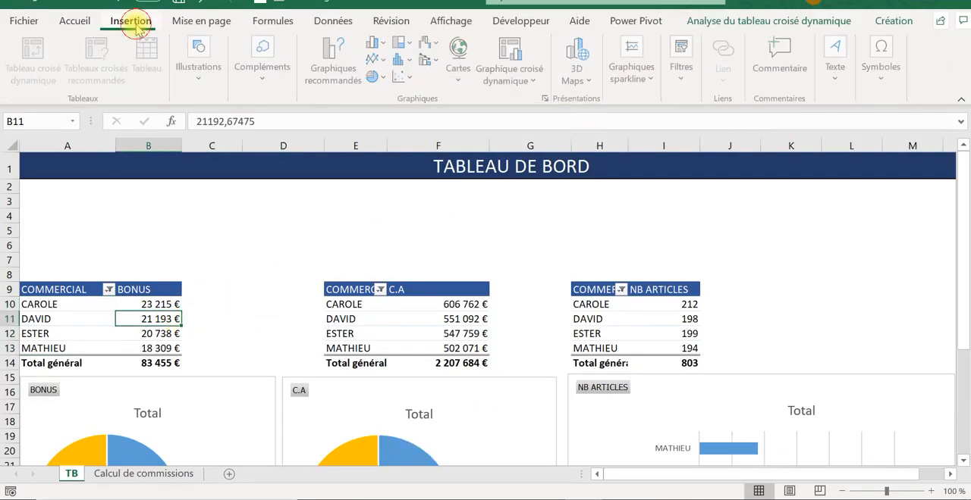
{"action": "left_click", "coordinate": [281, 320]}
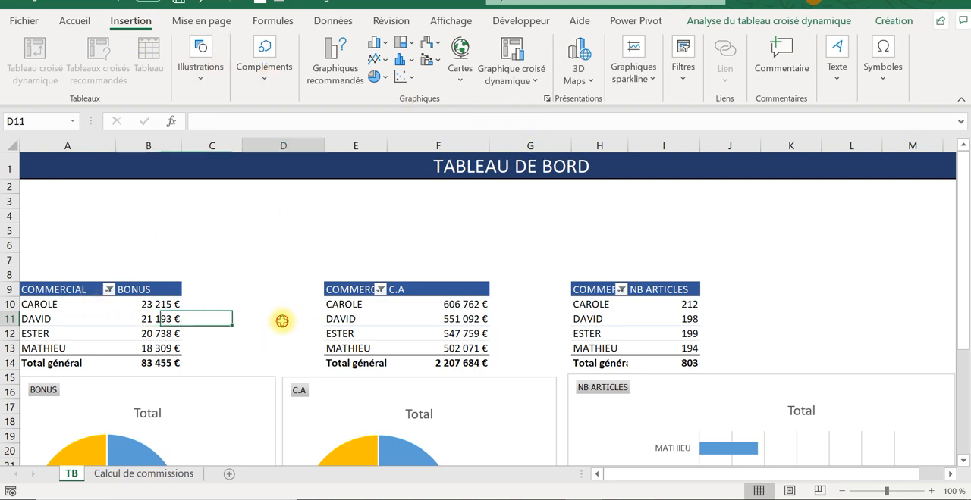
{"action": "left_click", "coordinate": [173, 331]}
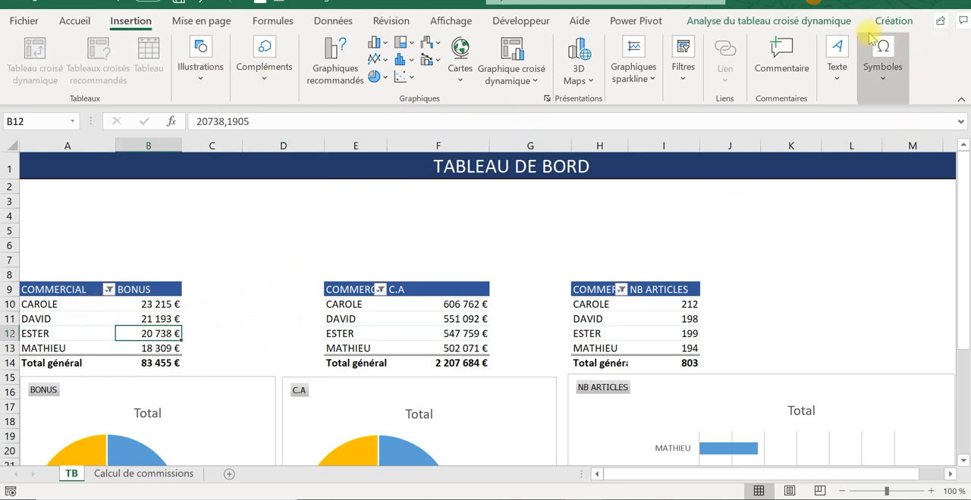
{"action": "left_click", "coordinate": [819, 29]}
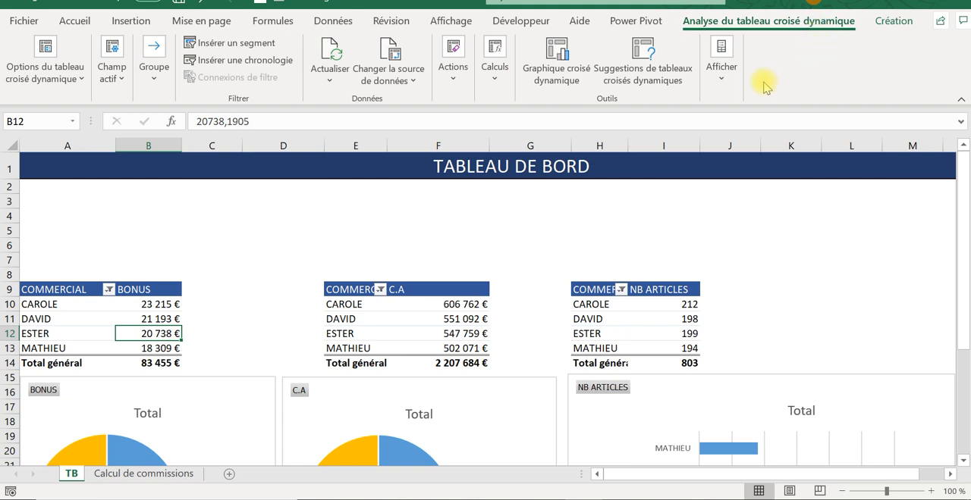
{"action": "left_click", "coordinate": [218, 44]}
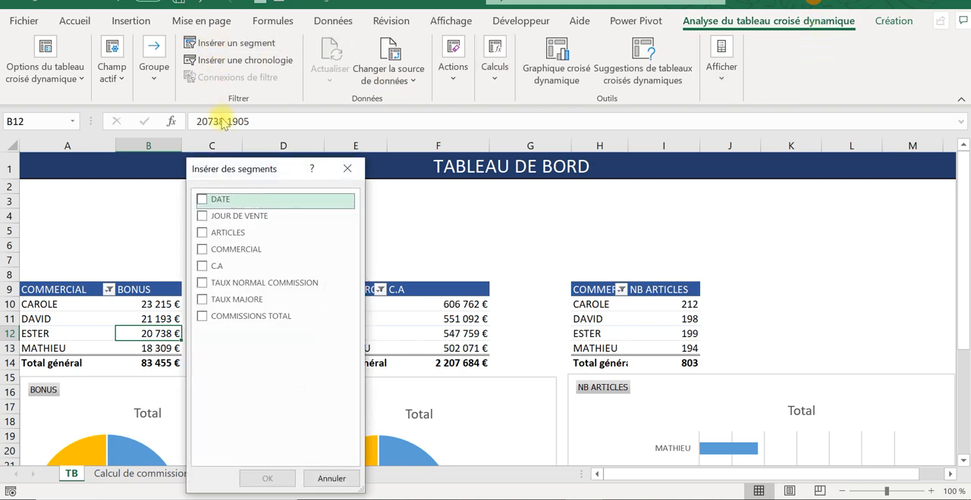
{"action": "left_click", "coordinate": [204, 233]}
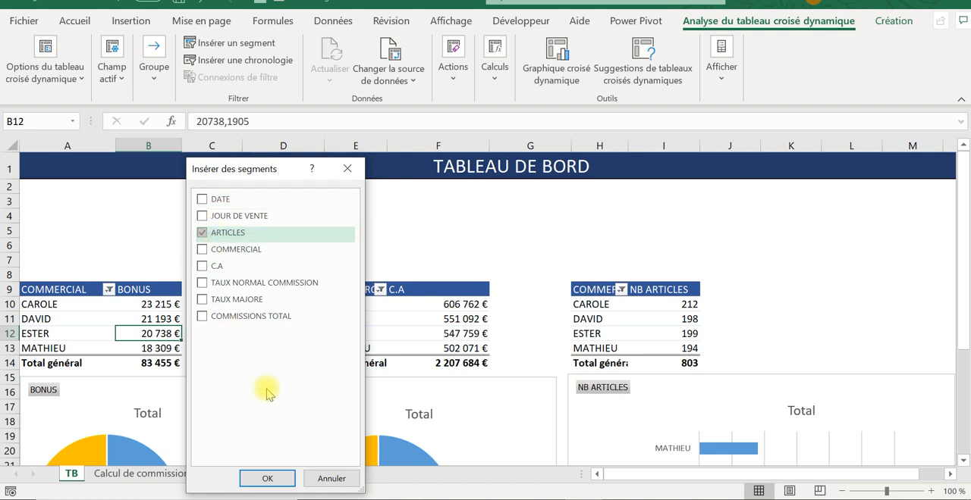
{"action": "left_click", "coordinate": [271, 478]}
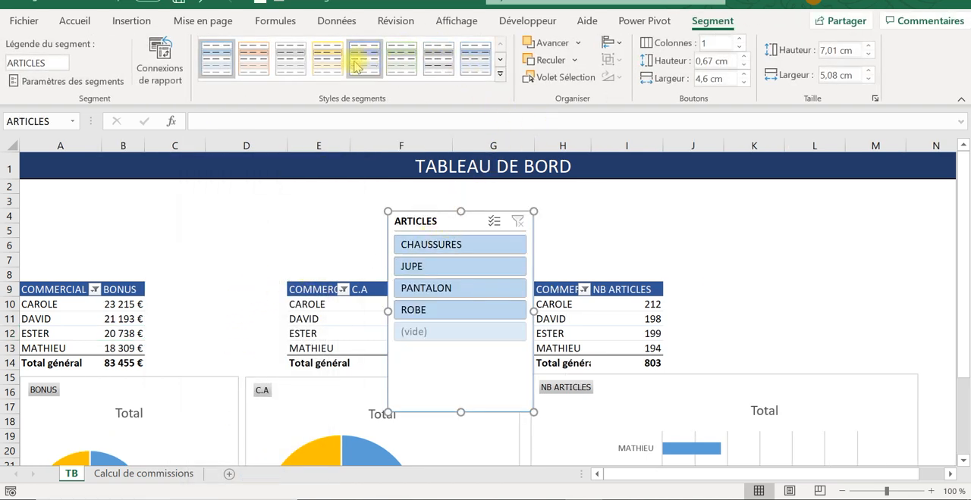
- Apply the solid dark blue style to the ARTICLES slicer and arrange its buttons in 2 columns
{"action": "left_click", "coordinate": [501, 64]}
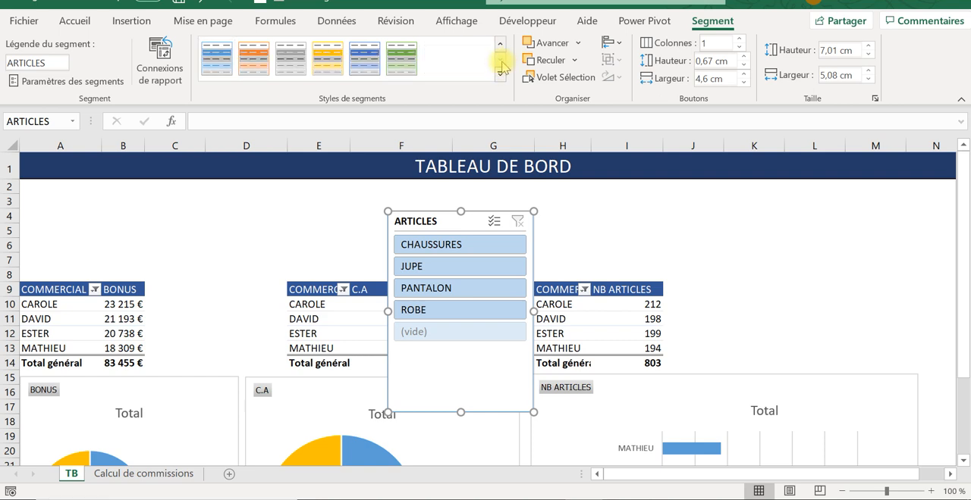
{"action": "left_click", "coordinate": [364, 59]}
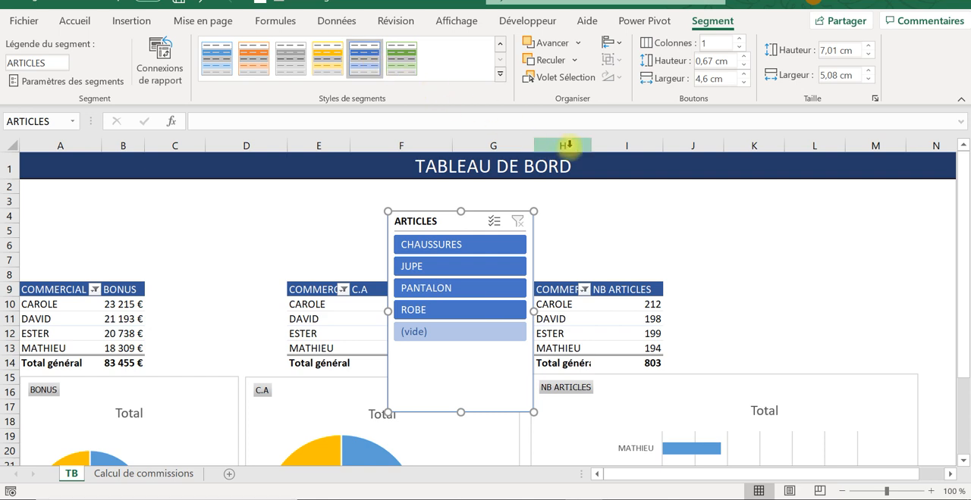
{"action": "left_click", "coordinate": [739, 40]}
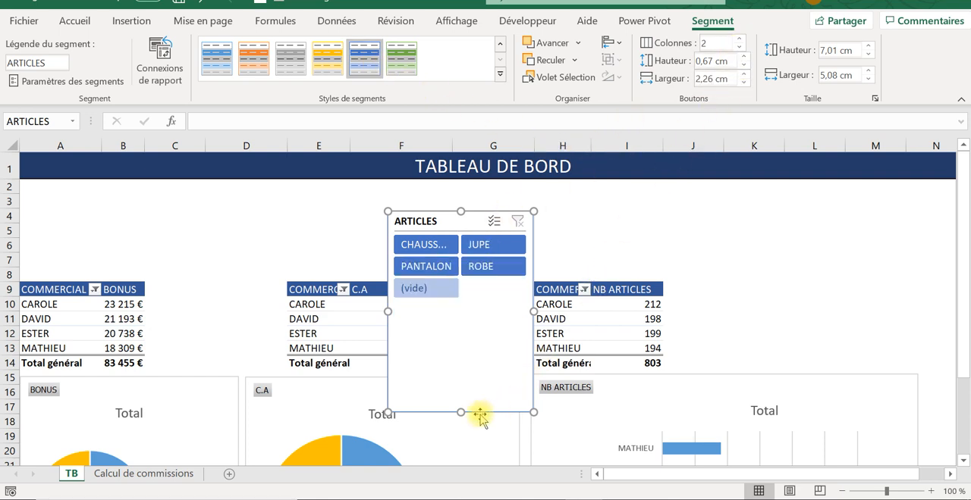
- Try laying out the ARTICLES slicer in 4 columns, resized to about 1.92 cm high and 12.21 cm wide
{"action": "left_click_drag", "start_coordinate": [461, 413], "coordinate": [466, 289]}
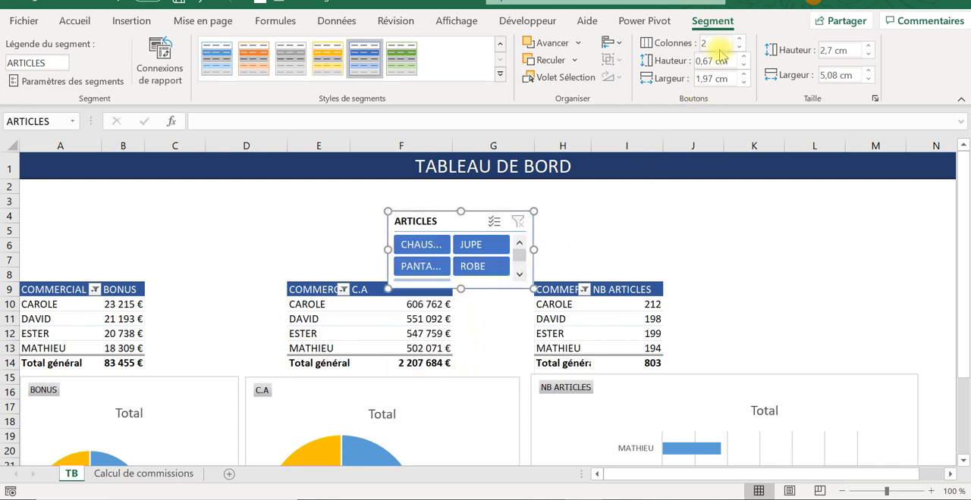
{"action": "left_click", "coordinate": [738, 40]}
{"action": "left_click", "coordinate": [738, 40]}
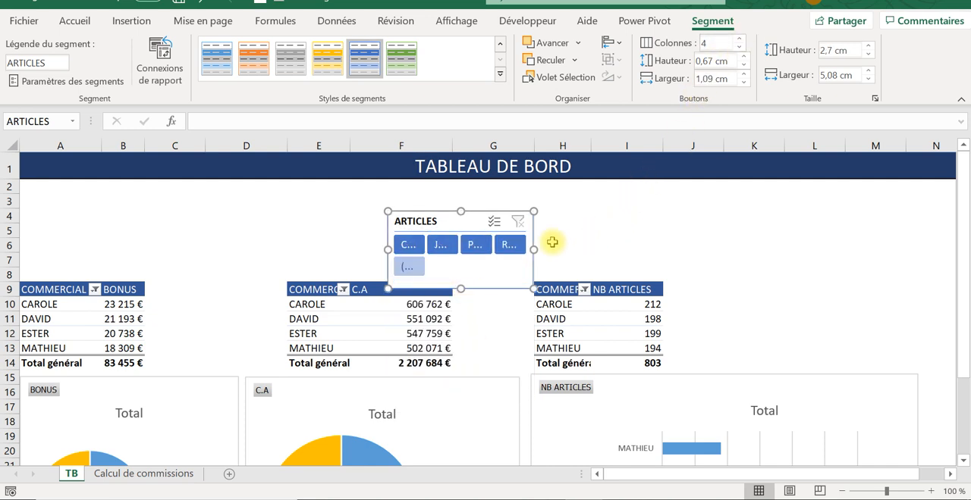
{"action": "left_click_drag", "start_coordinate": [533, 250], "coordinate": [618, 249]}
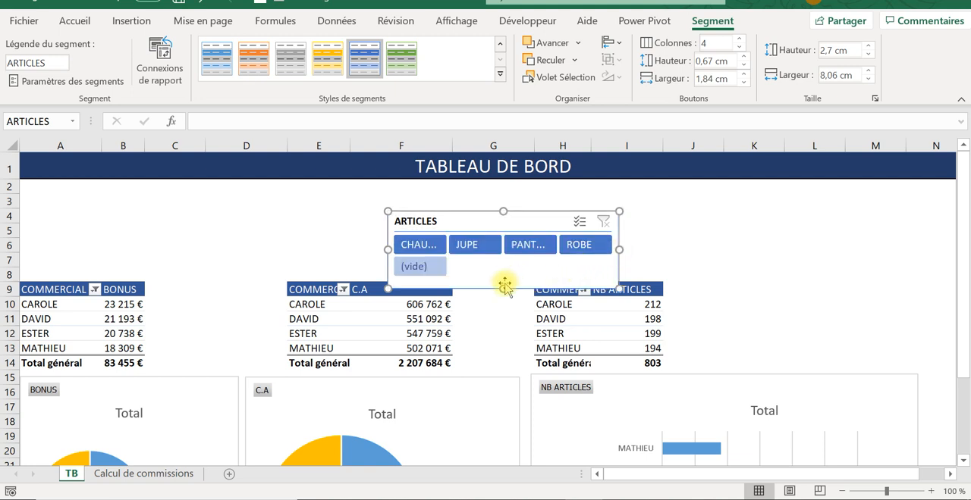
{"action": "left_click_drag", "start_coordinate": [503, 286], "coordinate": [503, 260]}
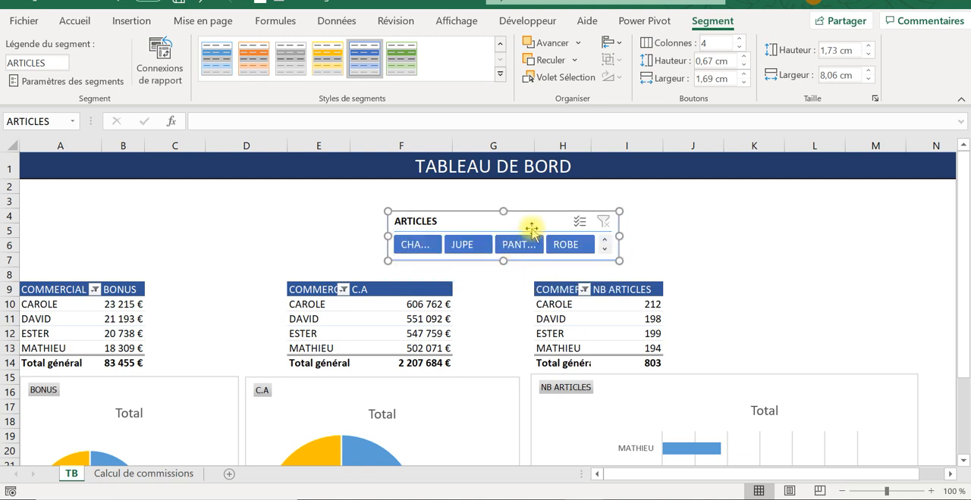
{"action": "left_click_drag", "start_coordinate": [619, 235], "coordinate": [739, 242]}
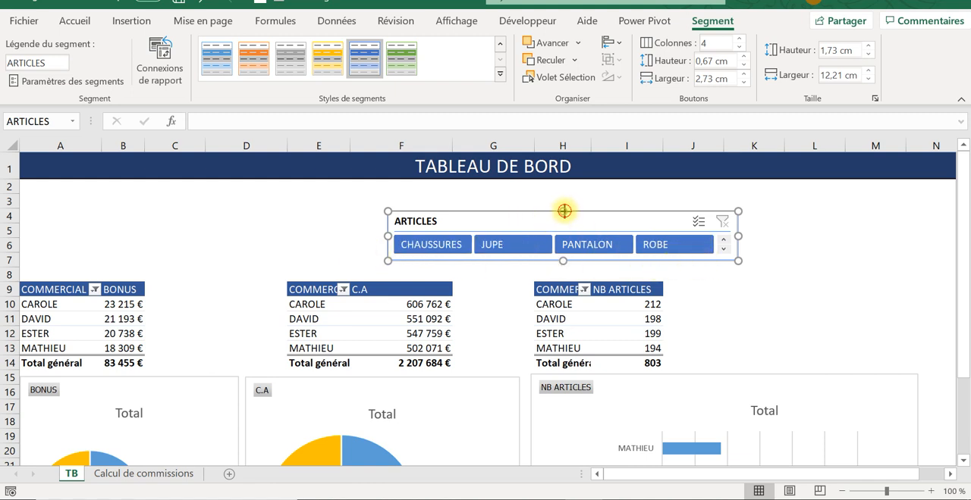
{"action": "left_click_drag", "start_coordinate": [563, 212], "coordinate": [563, 205]}
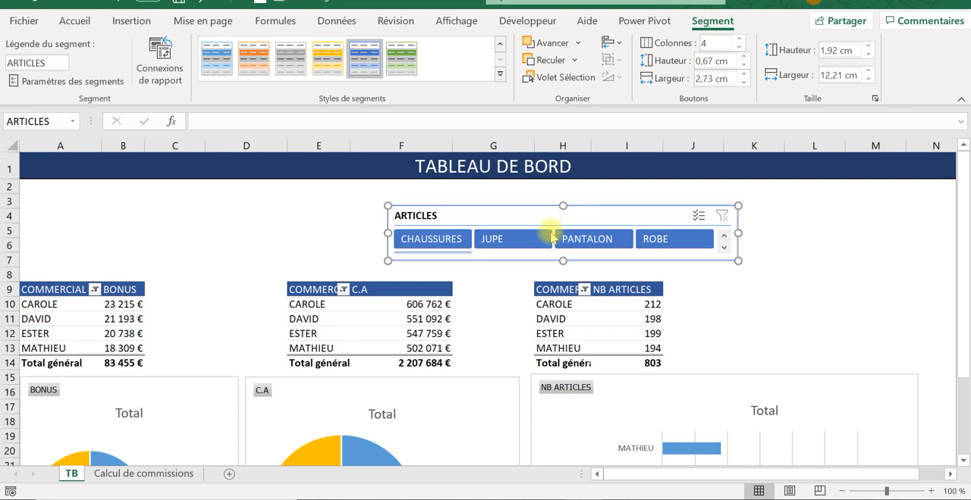
- Arrange the ARTICLES slicer in 2 columns at about 2.52 by 7.06 cm and place it beside the NB ARTICLES pivot table
{"action": "left_click", "coordinate": [741, 49]}
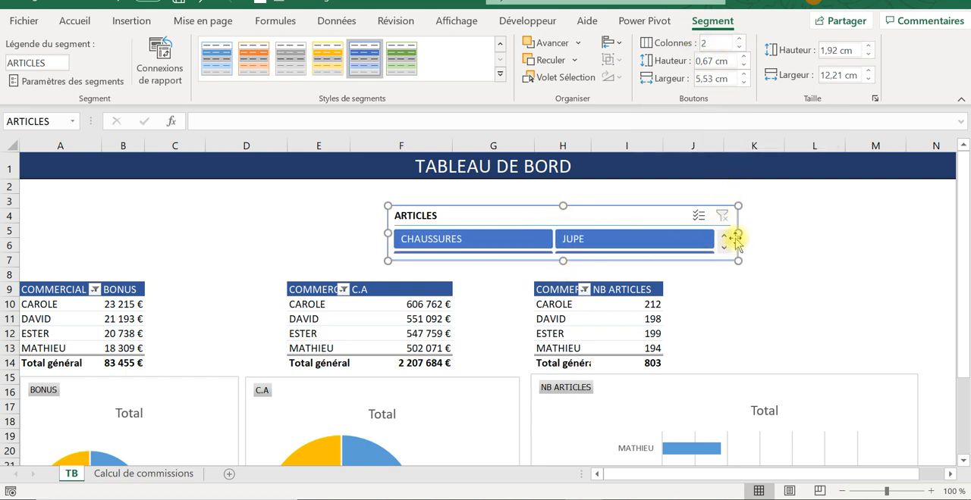
{"action": "left_click_drag", "start_coordinate": [738, 233], "coordinate": [580, 223]}
{"action": "left_click_drag", "start_coordinate": [505, 263], "coordinate": [466, 281]}
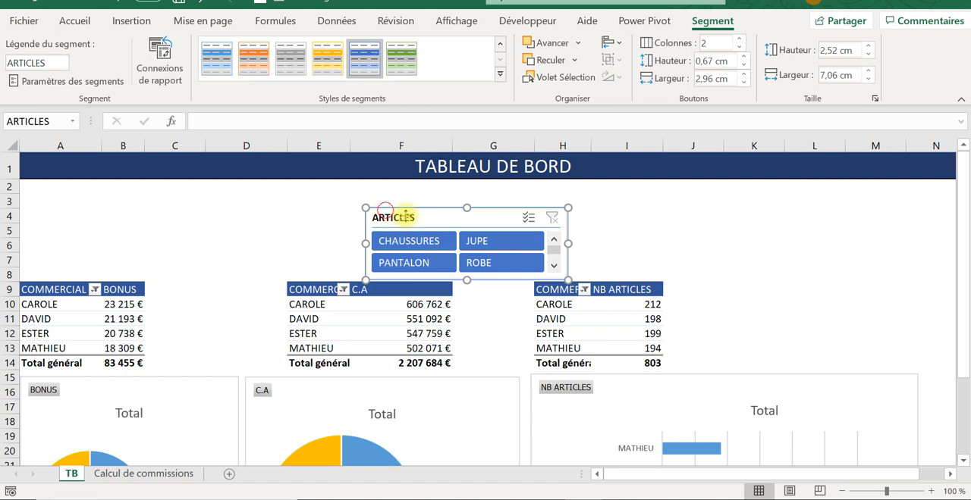
{"action": "left_click_drag", "start_coordinate": [406, 216], "coordinate": [715, 248]}
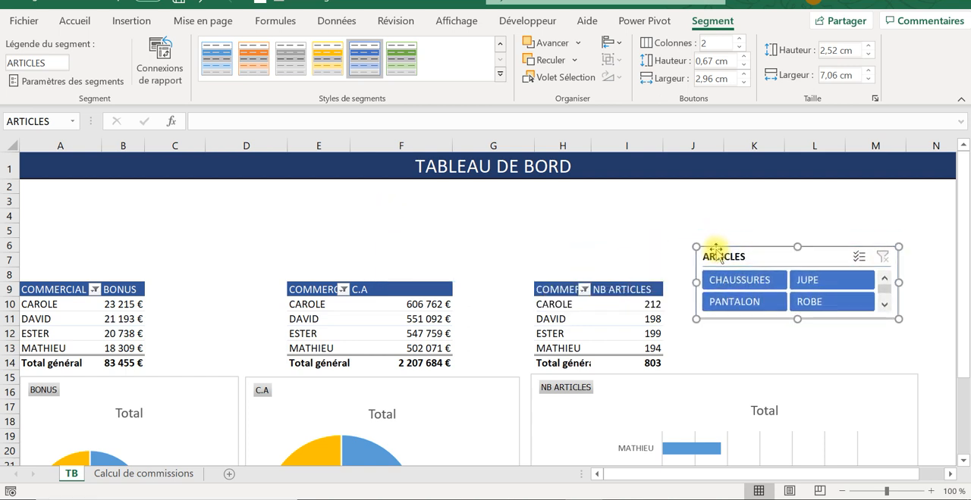
{"action": "left_click", "coordinate": [552, 217]}
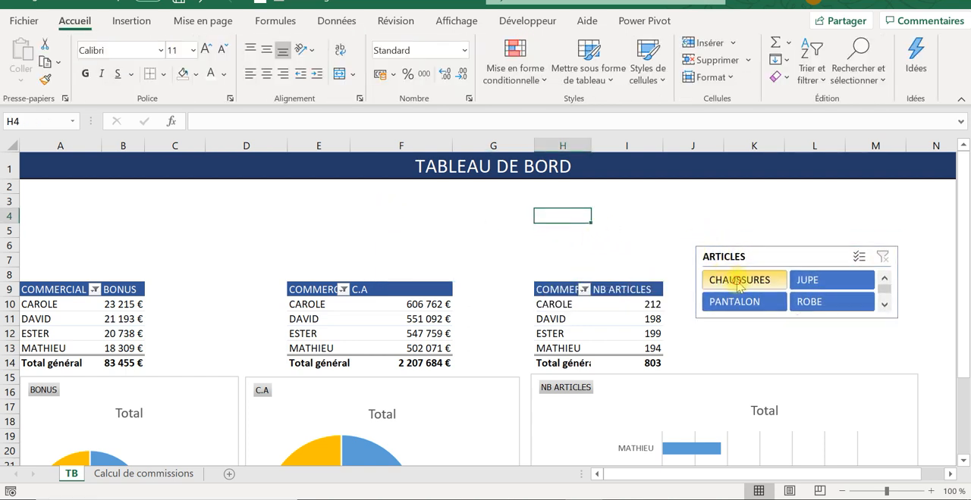
- Test the ARTICLES slicer with CHAUSSURES, JUPE and PANTALON in turn, and clear its filter
{"action": "left_click", "coordinate": [739, 282]}
{"action": "left_click", "coordinate": [819, 279]}
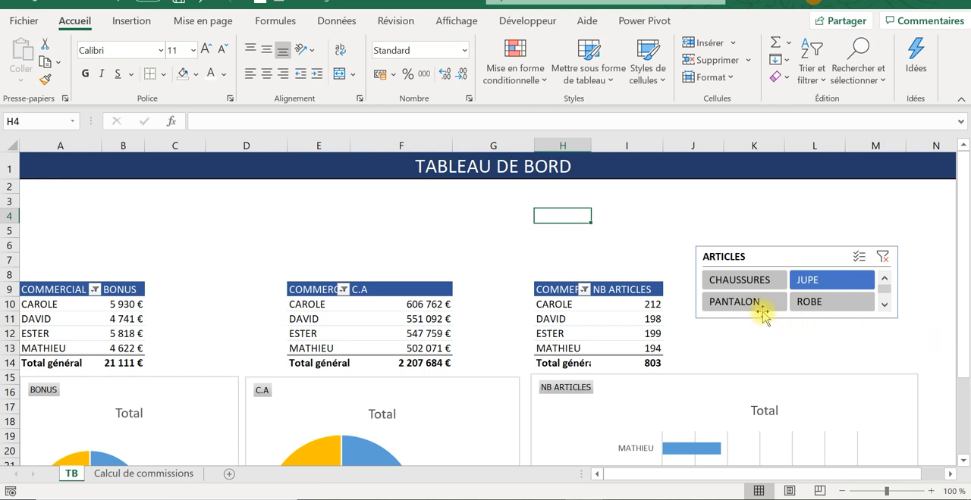
{"action": "left_click", "coordinate": [734, 307]}
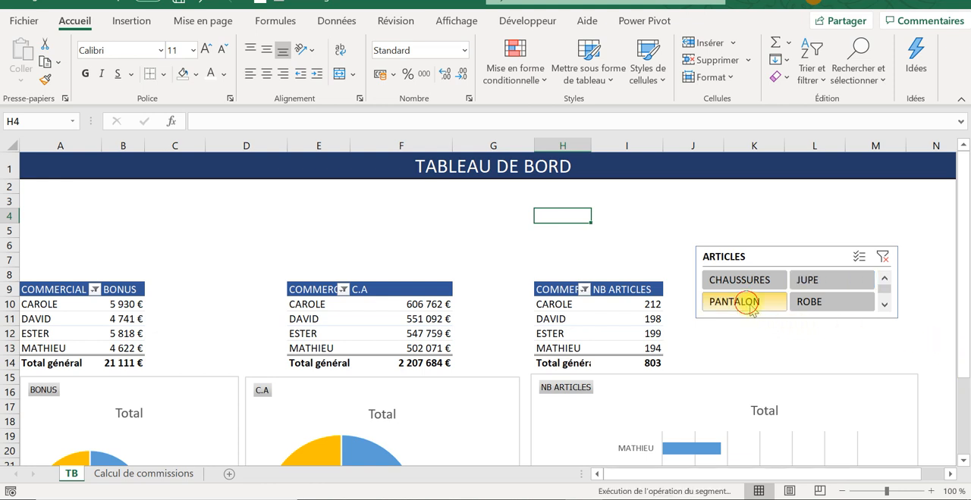
{"action": "left_click", "coordinate": [883, 259]}
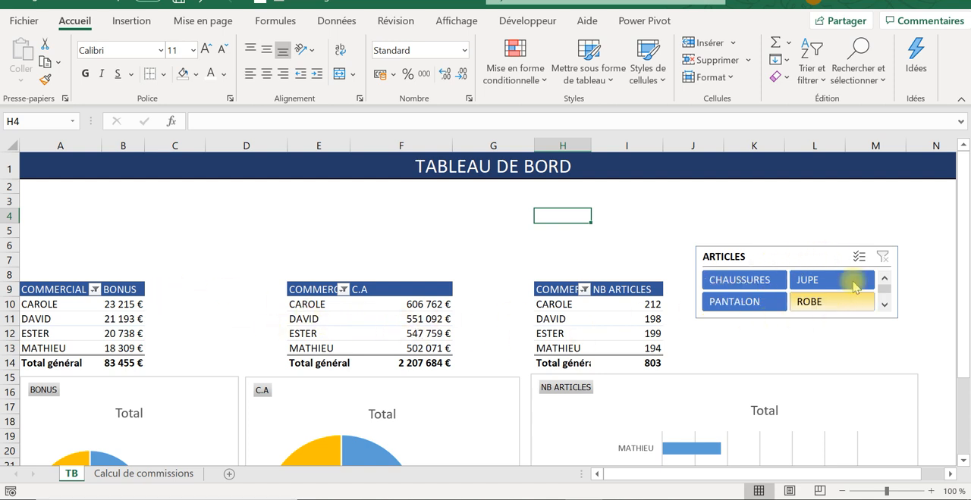
{"action": "left_click", "coordinate": [878, 257]}
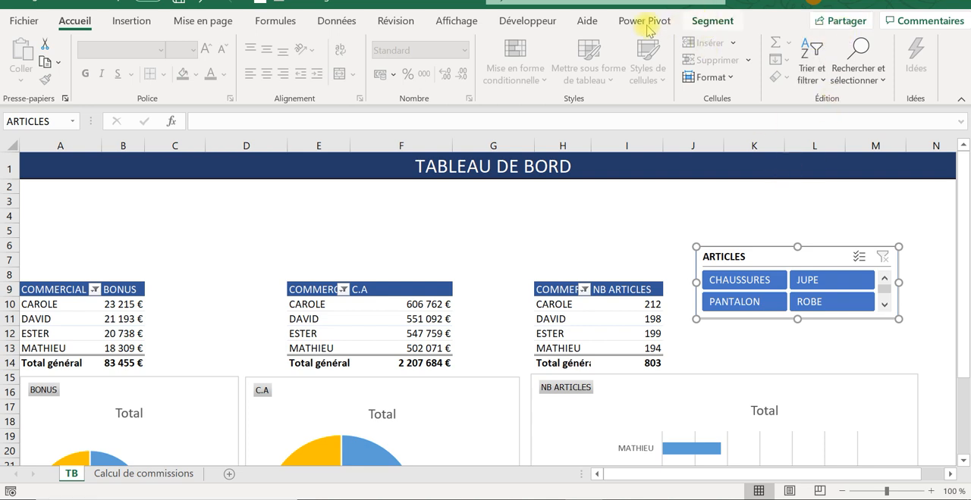
{"action": "left_click", "coordinate": [624, 198]}
{"action": "left_click", "coordinate": [740, 257]}
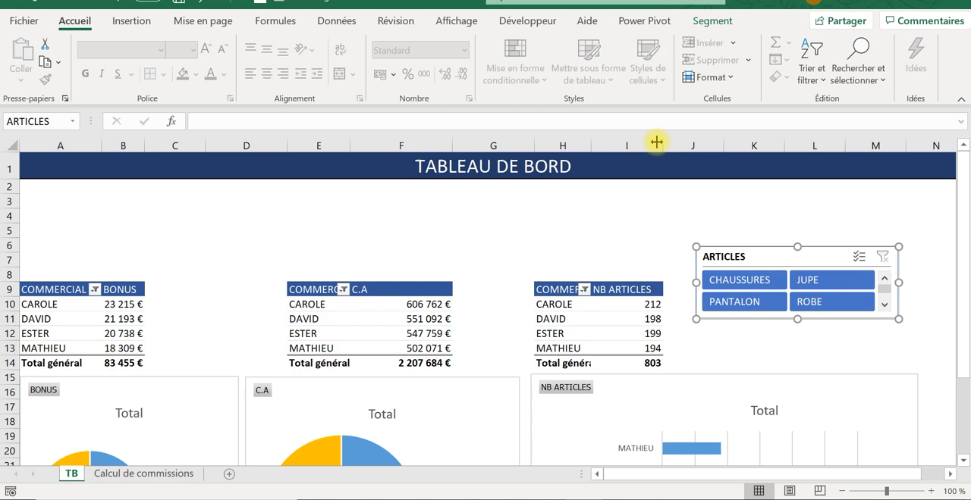
{"action": "left_click", "coordinate": [604, 203]}
{"action": "left_click", "coordinate": [641, 232]}
- Connect the ARTICLES slicer to the TCD2 and TCD3 pivot tables in addition to TCD1
{"action": "left_click", "coordinate": [824, 262]}
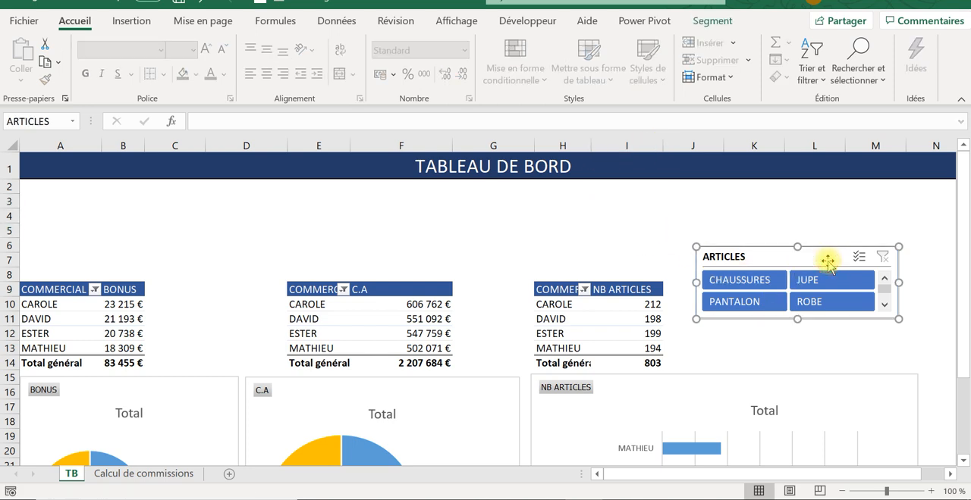
{"action": "left_click", "coordinate": [713, 20]}
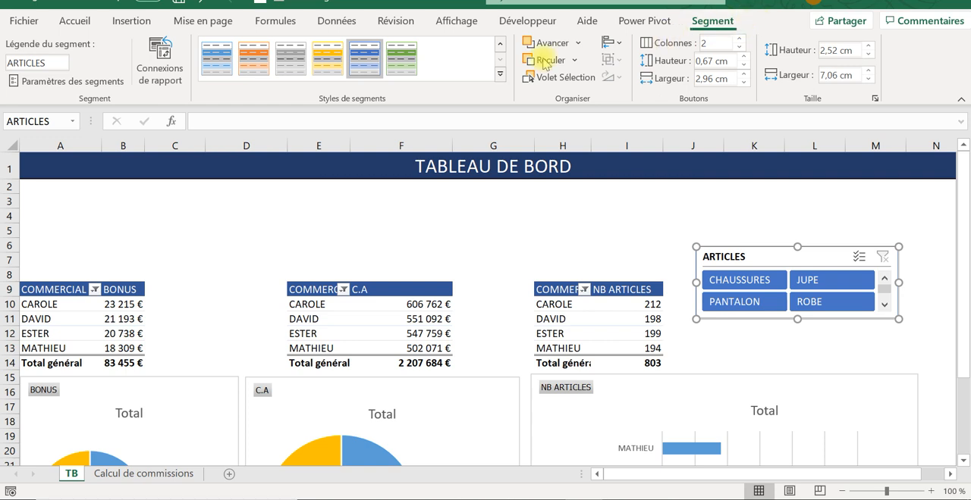
{"action": "left_click", "coordinate": [162, 70]}
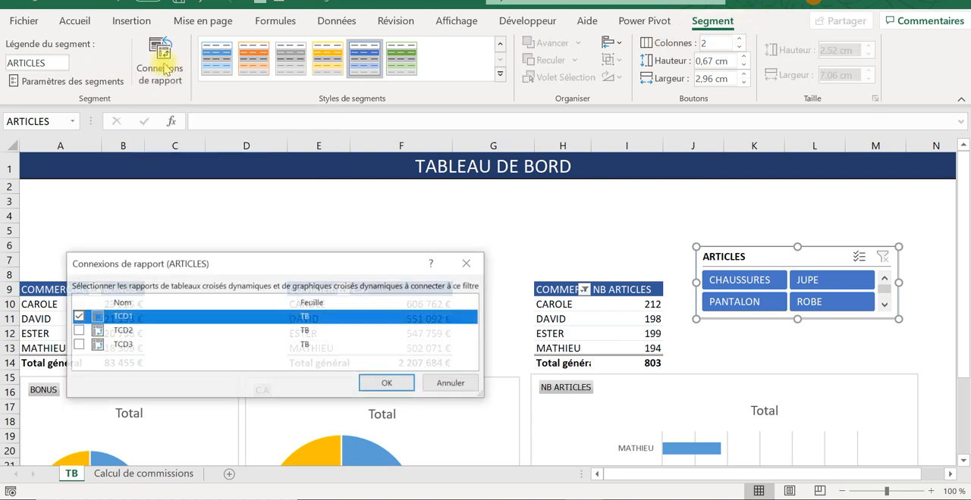
{"action": "left_click", "coordinate": [77, 331]}
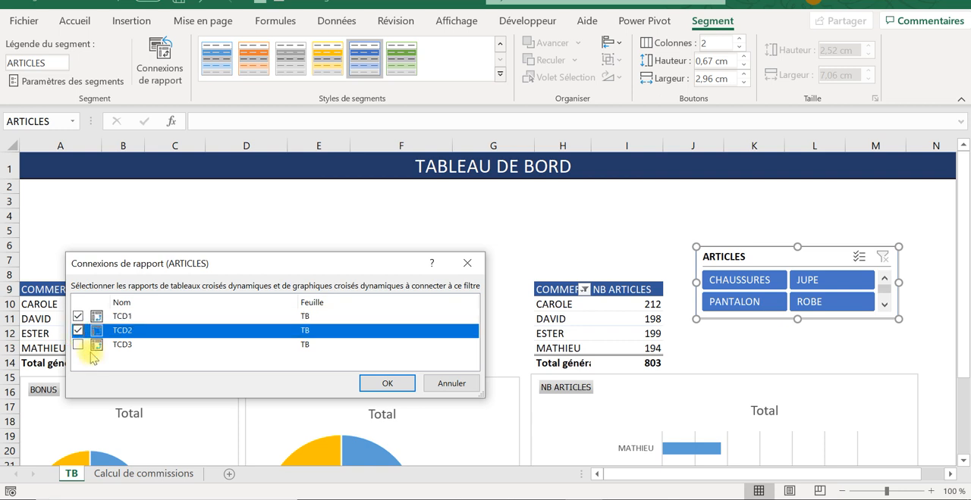
{"action": "left_click", "coordinate": [77, 345]}
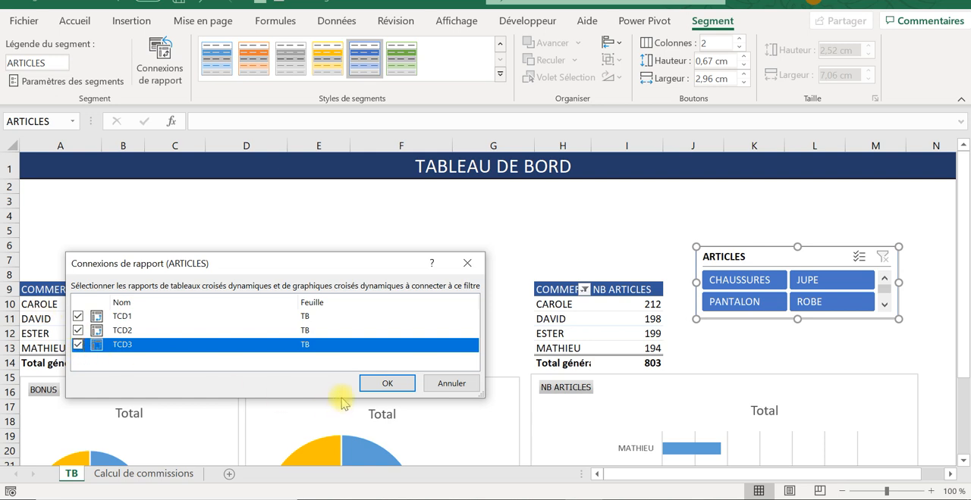
{"action": "left_click", "coordinate": [402, 385]}
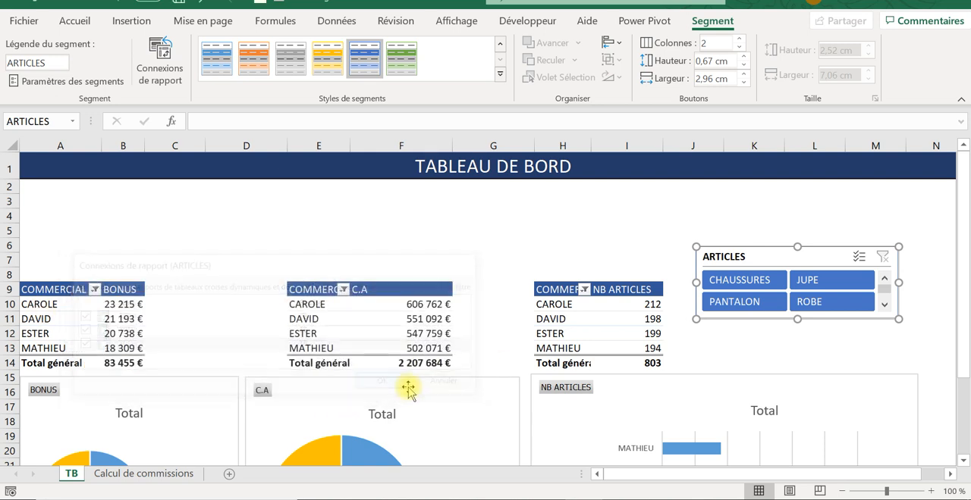
- Filter all three connected pivot tables by single articles such as CHAUSSURES, PANTALON and JUPE, and clear the slicer filter
{"action": "left_click", "coordinate": [736, 279]}
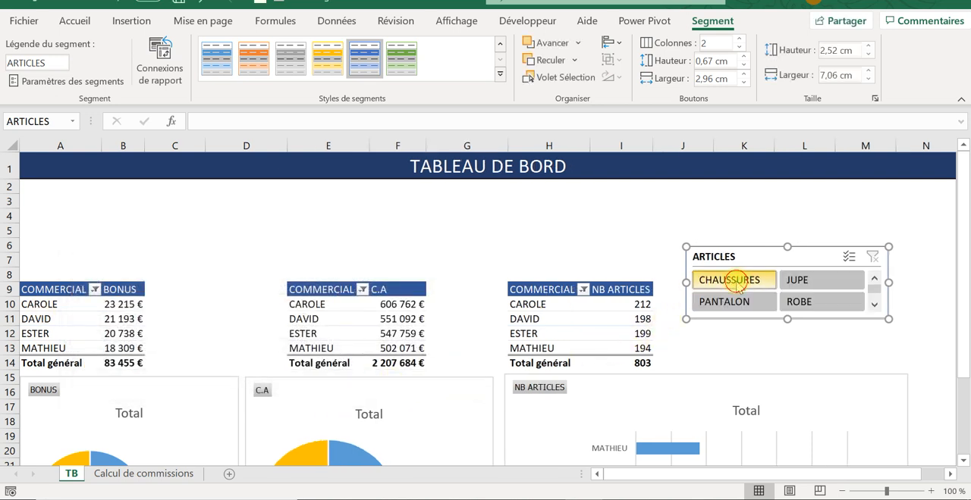
{"action": "left_click", "coordinate": [721, 303]}
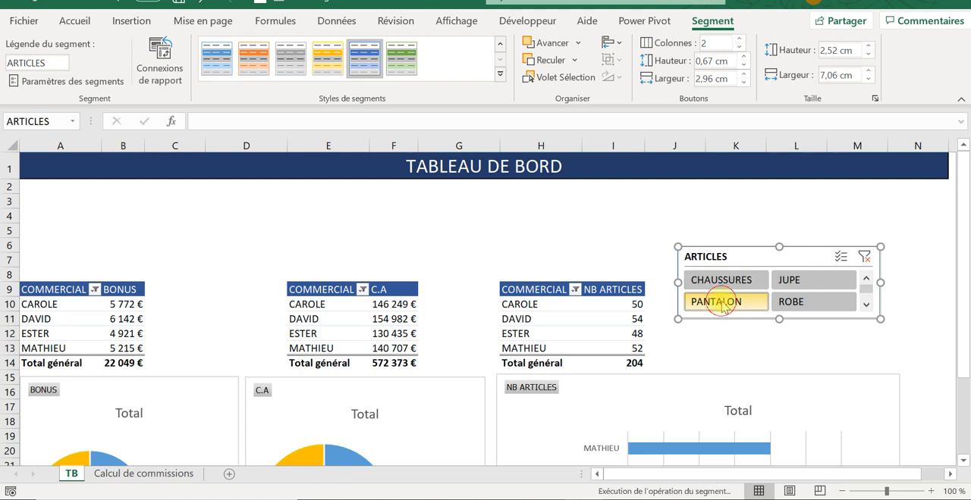
{"action": "left_click", "coordinate": [793, 301]}
{"action": "left_click", "coordinate": [796, 288]}
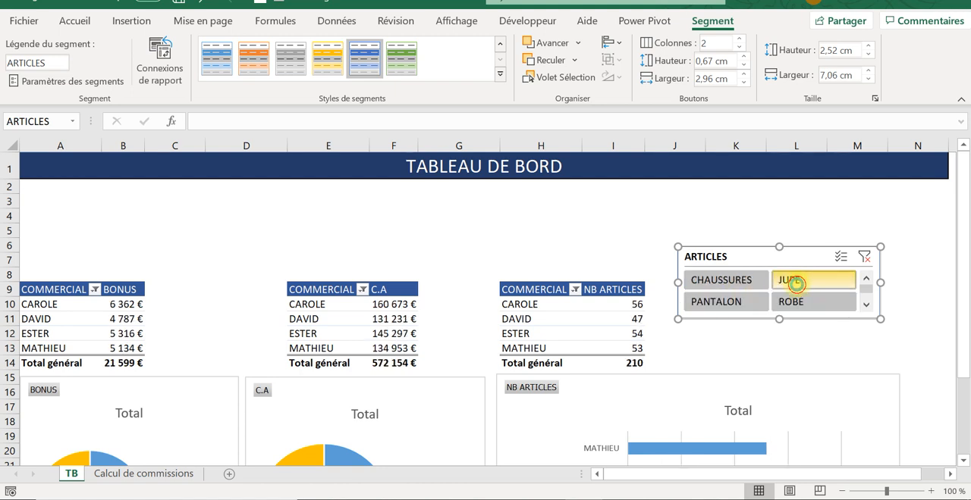
{"action": "left_click", "coordinate": [732, 281]}
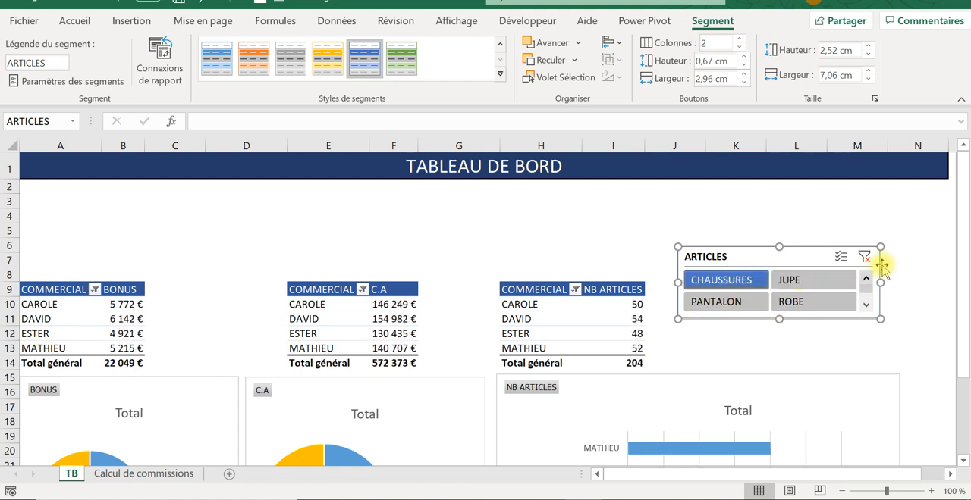
{"action": "left_click", "coordinate": [822, 279]}
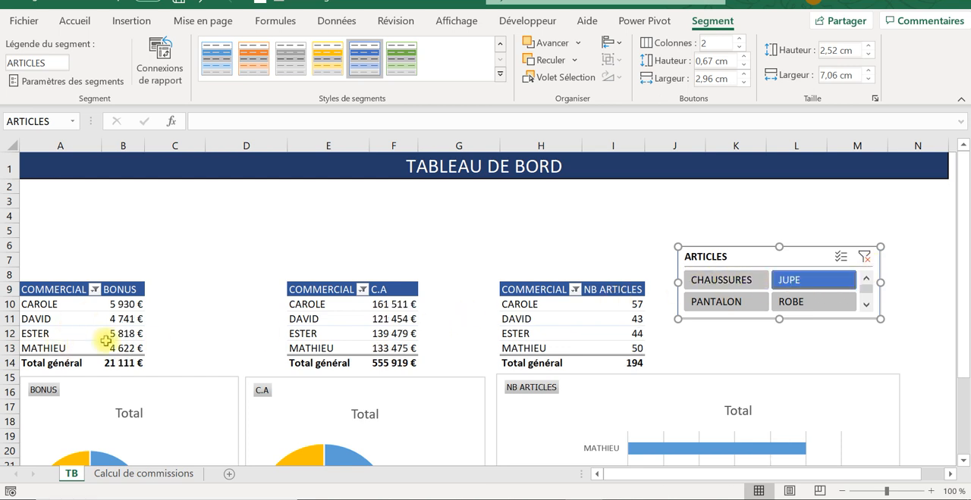
{"action": "scroll", "coordinate": [119, 379], "scroll_direction": "down", "scroll_amount": 1}
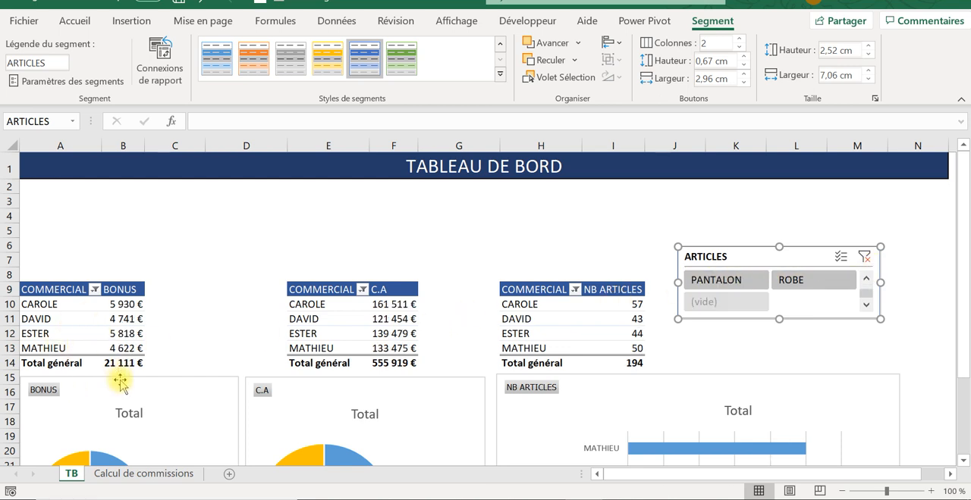
{"action": "left_click", "coordinate": [862, 260]}
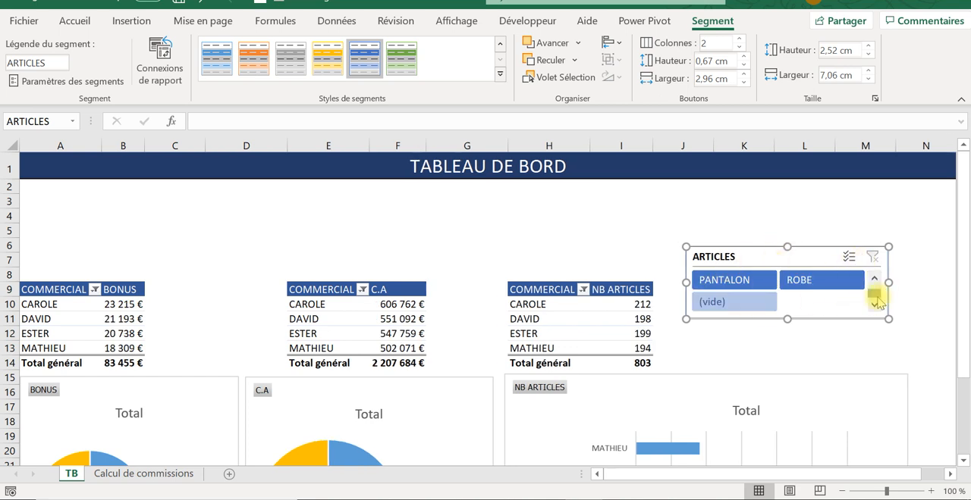
- Widen the ARTICLES slicer to about 7.25 cm and bring its first items back into view
{"action": "left_click_drag", "start_coordinate": [888, 284], "coordinate": [893, 282]}
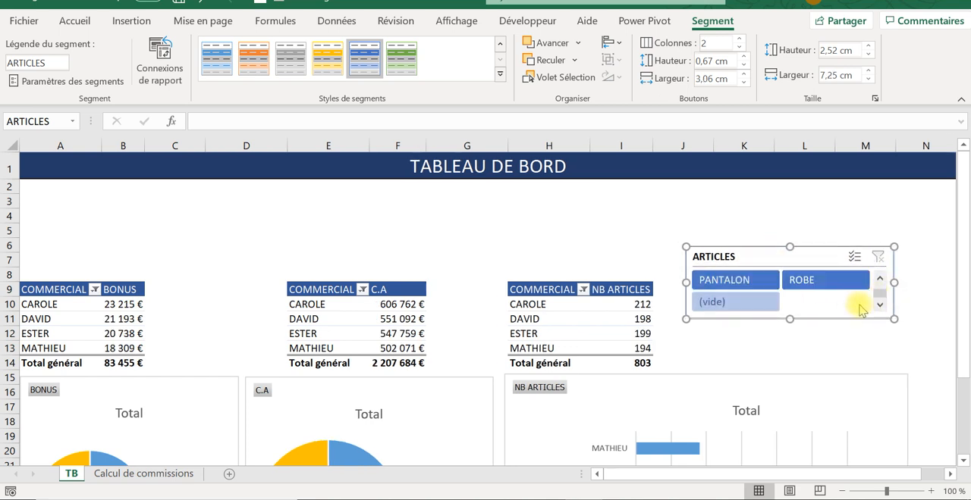
{"action": "left_click", "coordinate": [878, 279]}
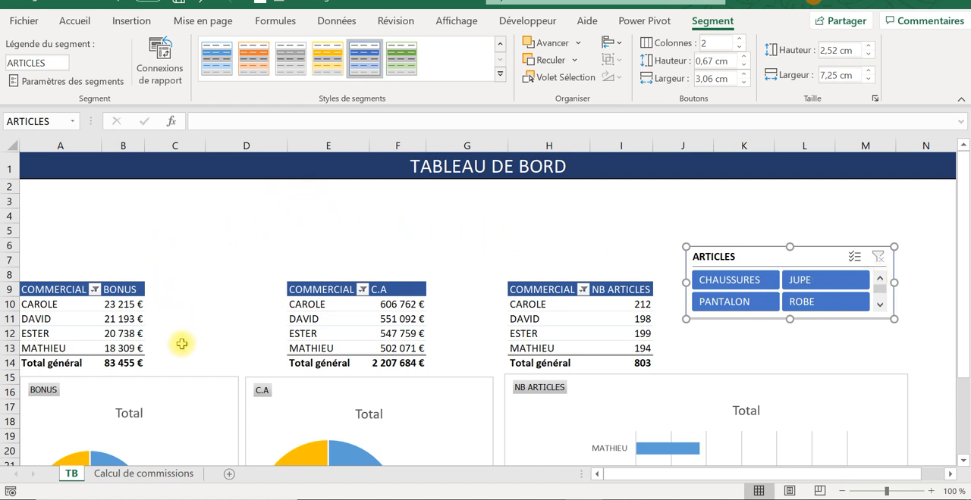
- Insert a timeline on the DATE field for the BONUS pivot table
{"action": "left_click", "coordinate": [119, 320]}
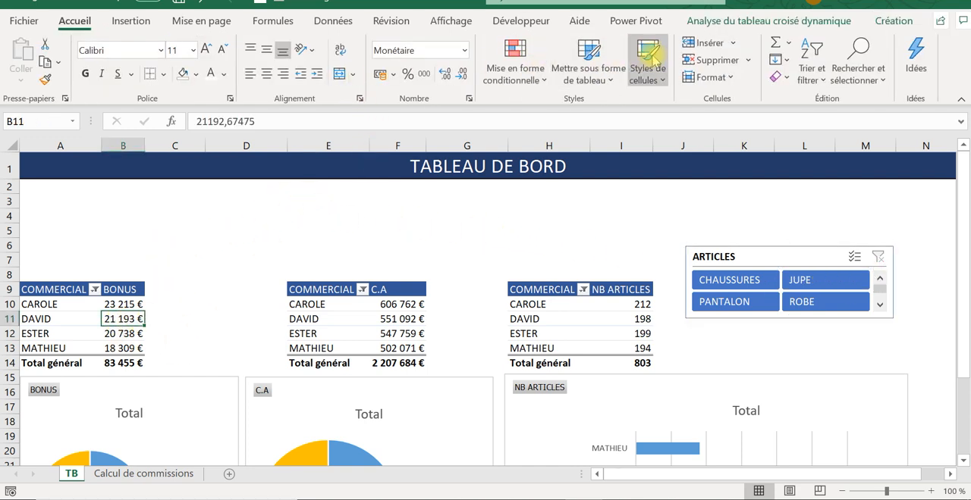
{"action": "left_click", "coordinate": [753, 23]}
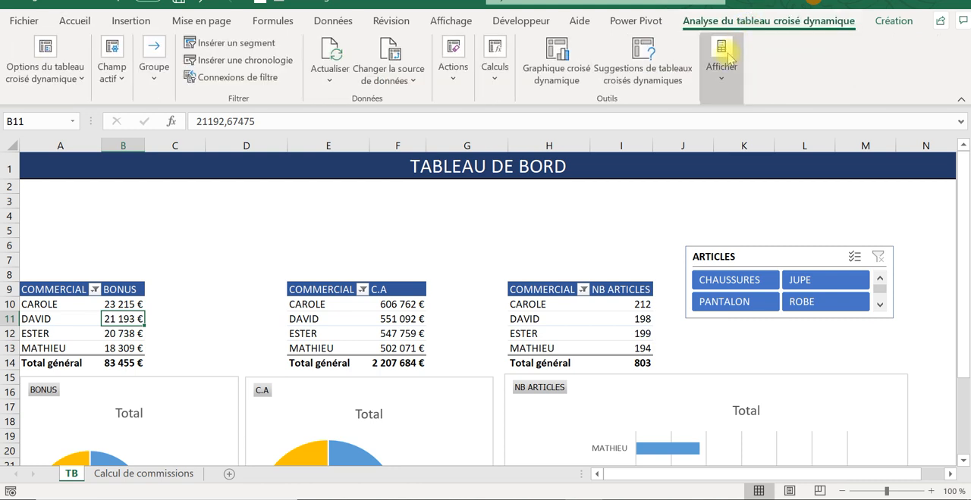
{"action": "left_click", "coordinate": [258, 60]}
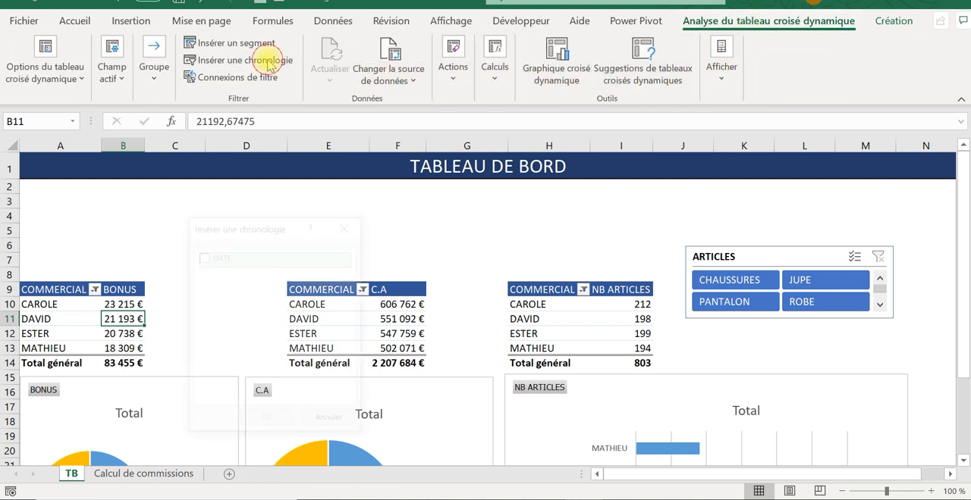
{"action": "left_click", "coordinate": [203, 258]}
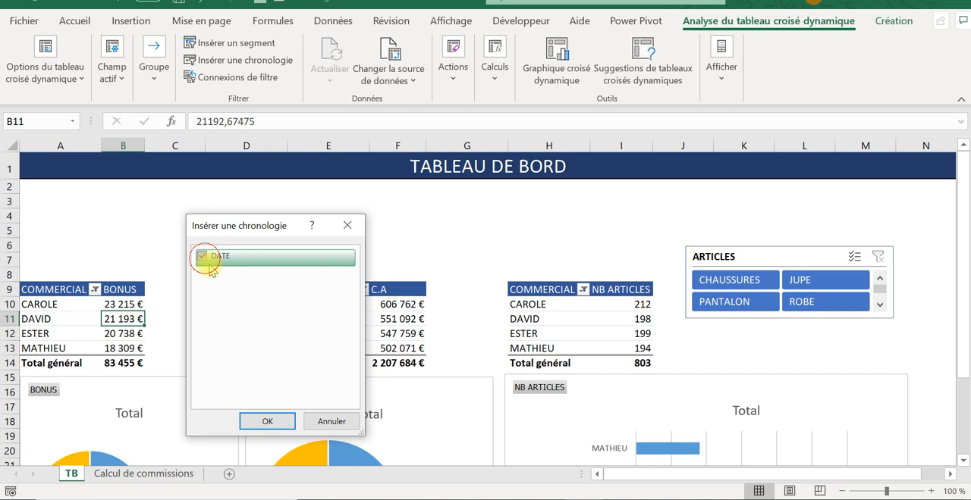
{"action": "left_click", "coordinate": [267, 421]}
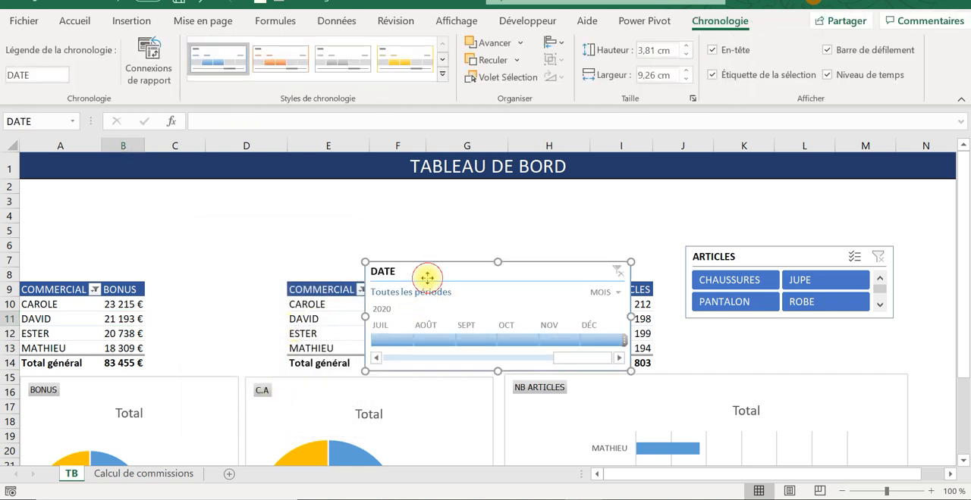
- Move the DATE timeline above the BONUS pivot table and reduce its height to about 3.35 cm
{"action": "left_click_drag", "start_coordinate": [427, 278], "coordinate": [84, 191]}
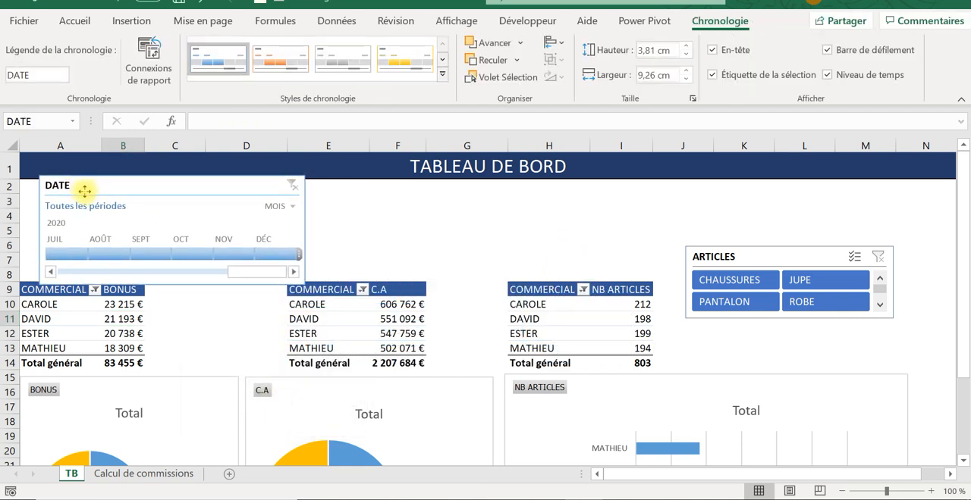
{"action": "left_click_drag", "start_coordinate": [173, 177], "coordinate": [173, 189]}
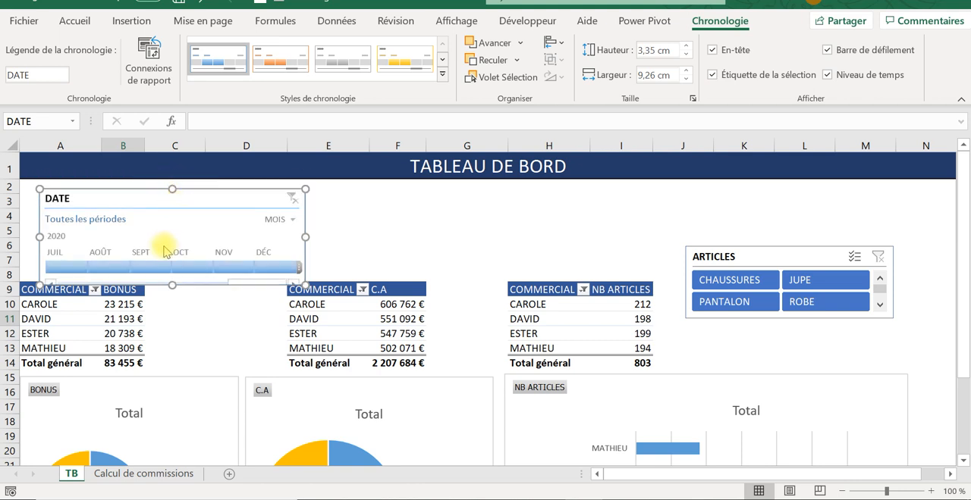
{"action": "left_click_drag", "start_coordinate": [71, 192], "coordinate": [71, 173]}
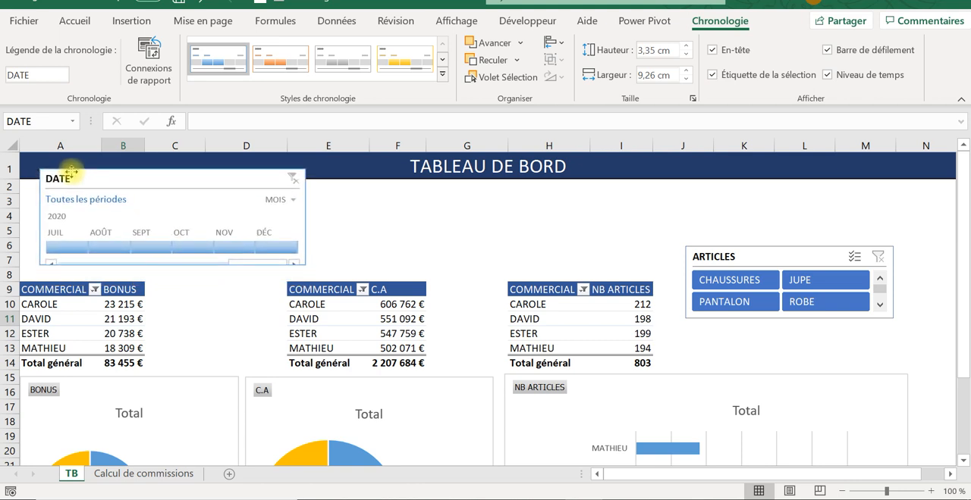
- Insert one blank row above the pivot tables to make more room for the timeline
{"action": "left_click", "coordinate": [11, 273]}
{"action": "right_click", "coordinate": [11, 273]}
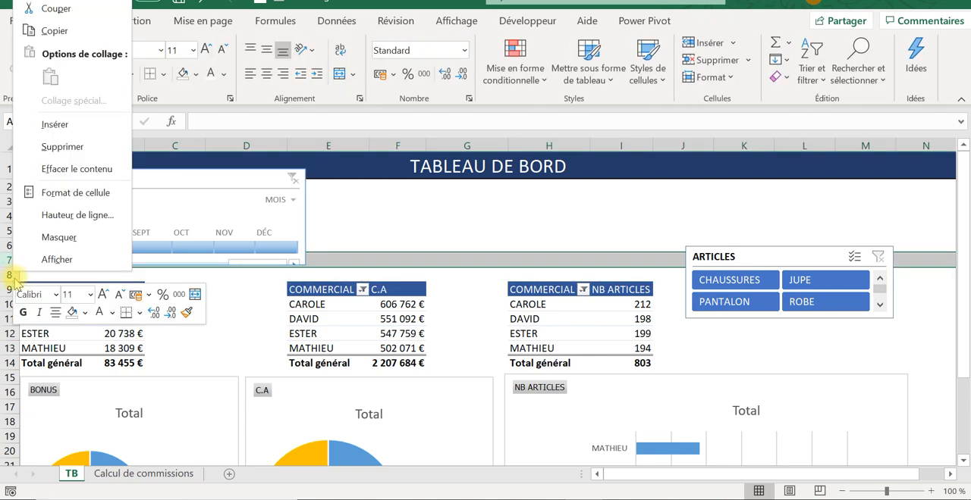
{"action": "left_click", "coordinate": [67, 129]}
{"action": "left_click", "coordinate": [64, 168]}
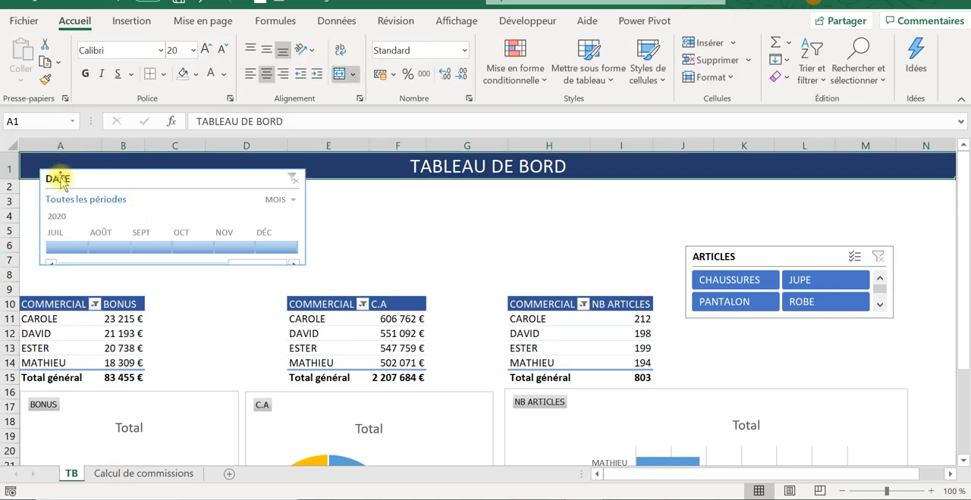
- Place the DATE timeline just below the title, widen it from column A through column I, and bring January 2019 back into view
{"action": "left_click_drag", "start_coordinate": [80, 176], "coordinate": [61, 192]}
{"action": "left_click_drag", "start_coordinate": [281, 232], "coordinate": [613, 267]}
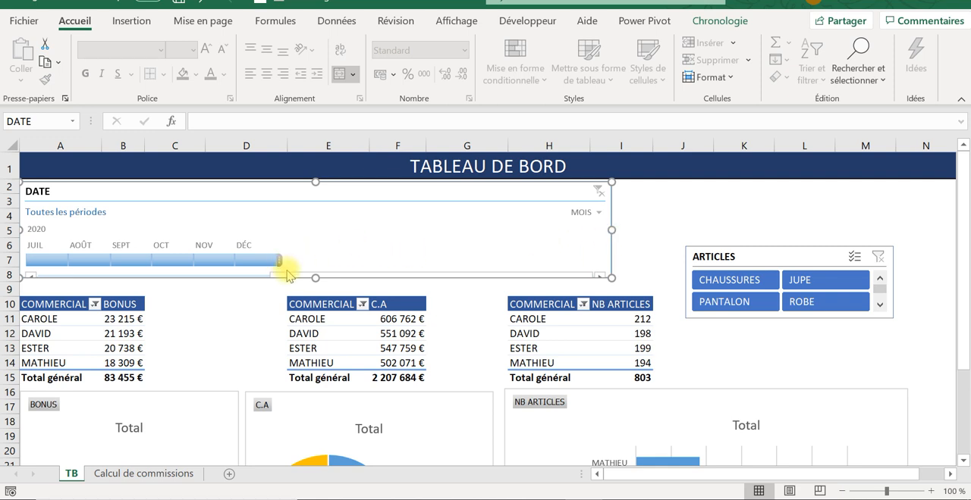
{"action": "left_click_drag", "start_coordinate": [287, 275], "coordinate": [89, 279]}
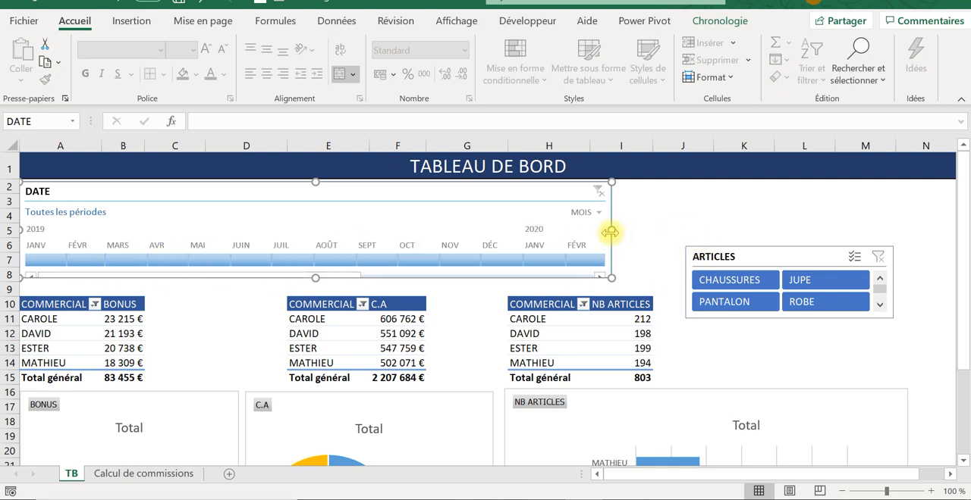
{"action": "left_click_drag", "start_coordinate": [610, 232], "coordinate": [651, 235]}
- Move the ARTICLES slicer up beside the DATE timeline and enlarge it in height and width
{"action": "left_click_drag", "start_coordinate": [762, 252], "coordinate": [746, 192]}
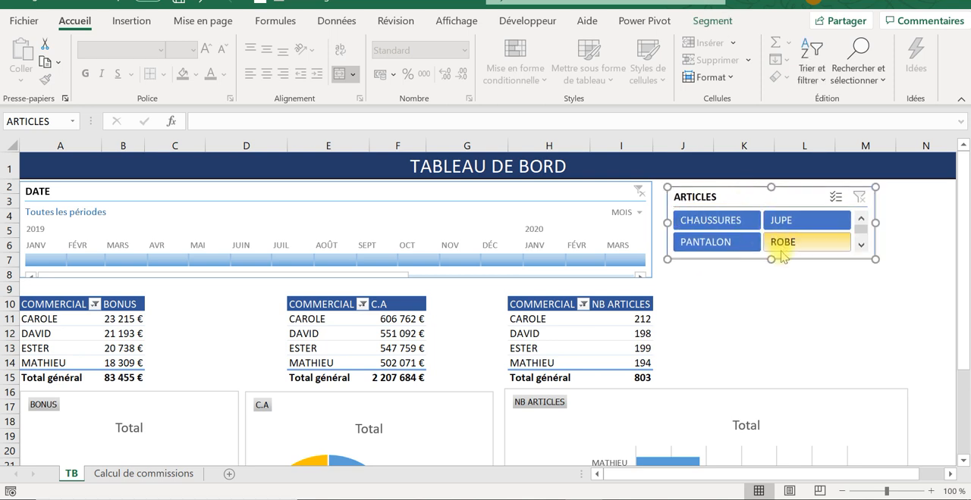
{"action": "left_click_drag", "start_coordinate": [771, 260], "coordinate": [769, 278]}
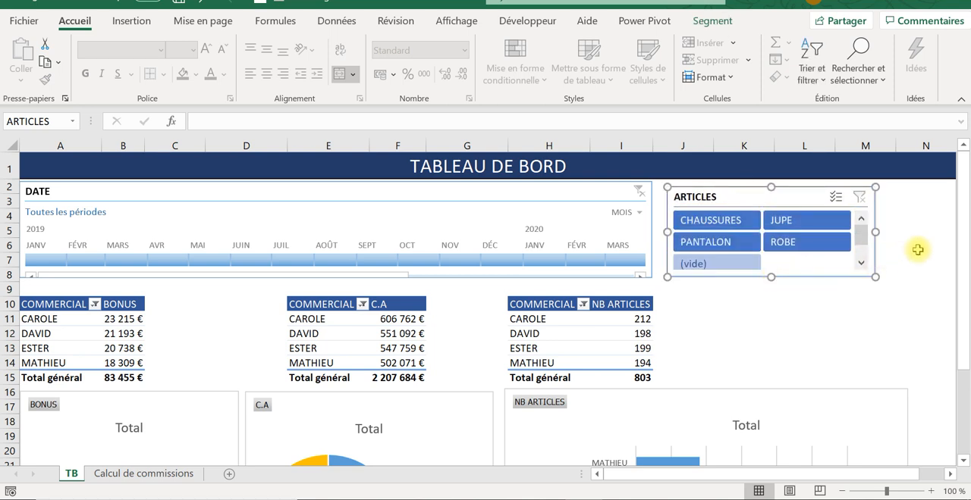
{"action": "left_click_drag", "start_coordinate": [872, 231], "coordinate": [906, 227]}
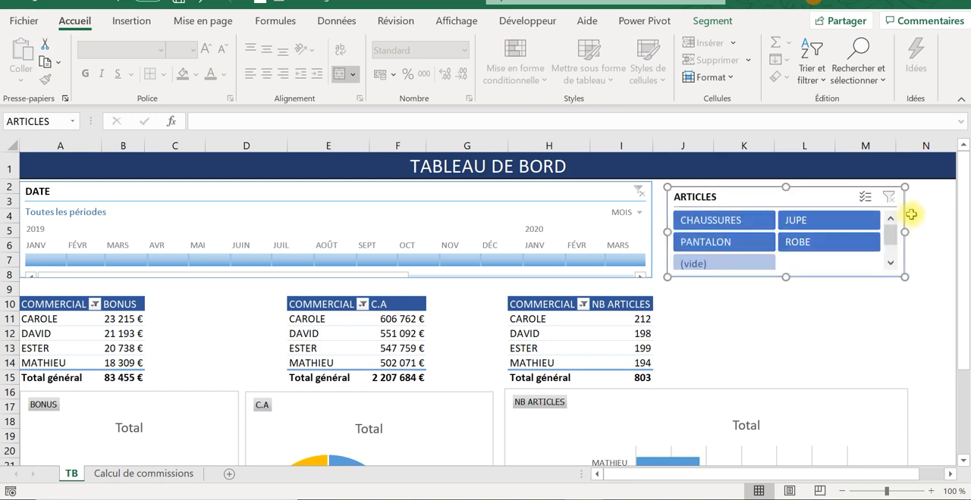
- Set the ribbon to hide automatically so that more of the dashboard fits on screen
{"action": "left_click", "coordinate": [850, 6]}
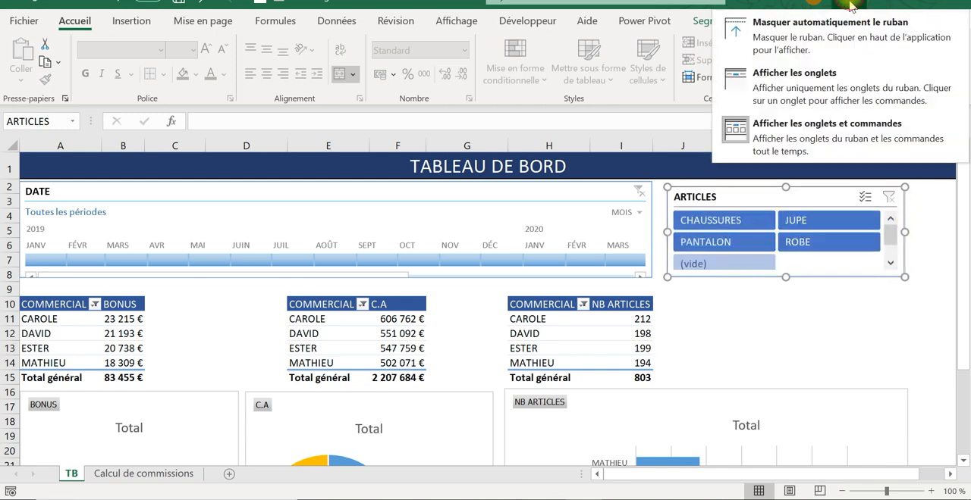
{"action": "left_click", "coordinate": [834, 38]}
{"action": "left_click", "coordinate": [889, 198]}
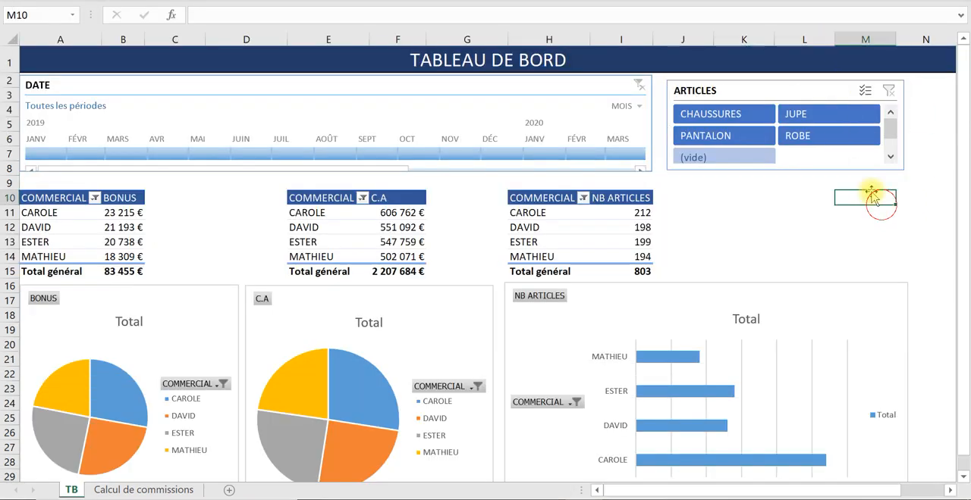
- Shift the ARTICLES slicer over columns K to N and widen the DATE timeline to about 23.97 cm to reach it
{"action": "left_click", "coordinate": [834, 86]}
{"action": "left_click_drag", "start_coordinate": [834, 86], "coordinate": [879, 83]}
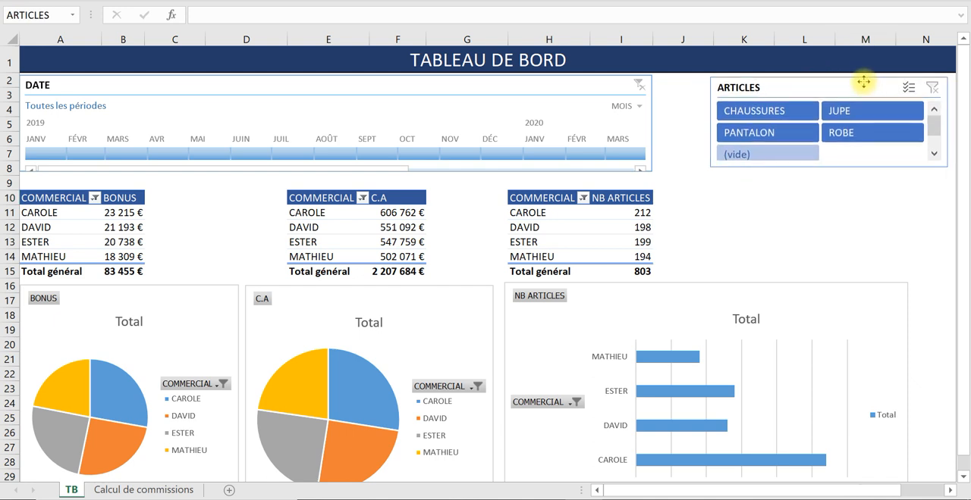
{"action": "left_click", "coordinate": [646, 123]}
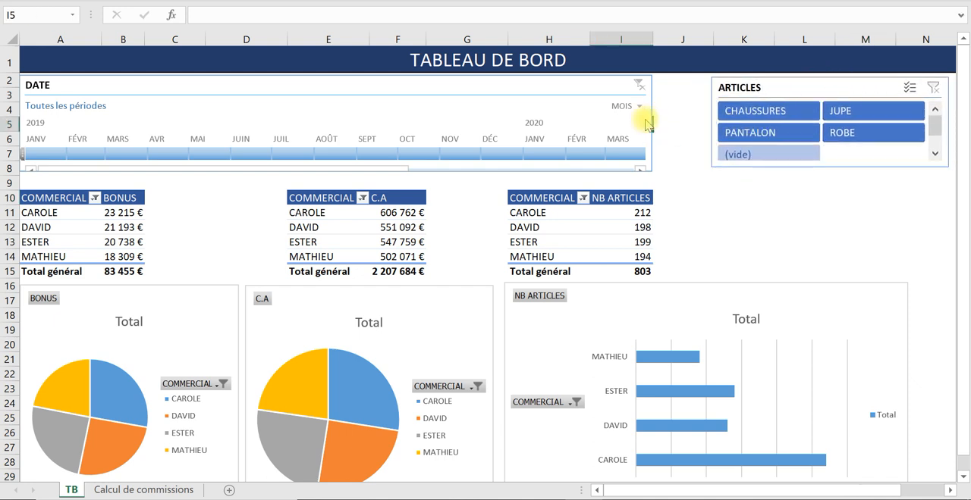
{"action": "left_click", "coordinate": [649, 121]}
{"action": "left_click_drag", "start_coordinate": [650, 124], "coordinate": [707, 129]}
{"action": "left_click", "coordinate": [796, 210]}
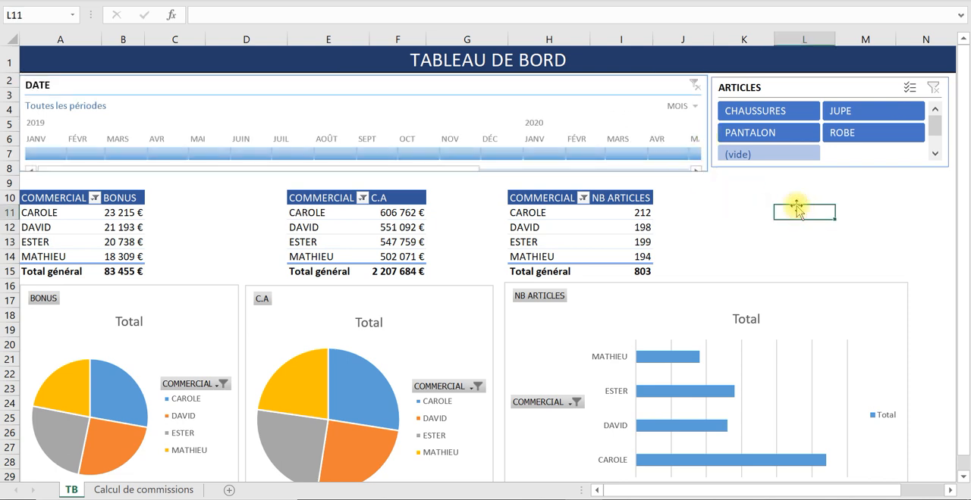
- Reduce the height of the ARTICLES slicer so it shows only its two rows of named articles
{"action": "left_click", "coordinate": [845, 194]}
{"action": "left_click", "coordinate": [832, 165]}
{"action": "left_click_drag", "start_coordinate": [831, 166], "coordinate": [828, 152]}
{"action": "left_click", "coordinate": [823, 185]}
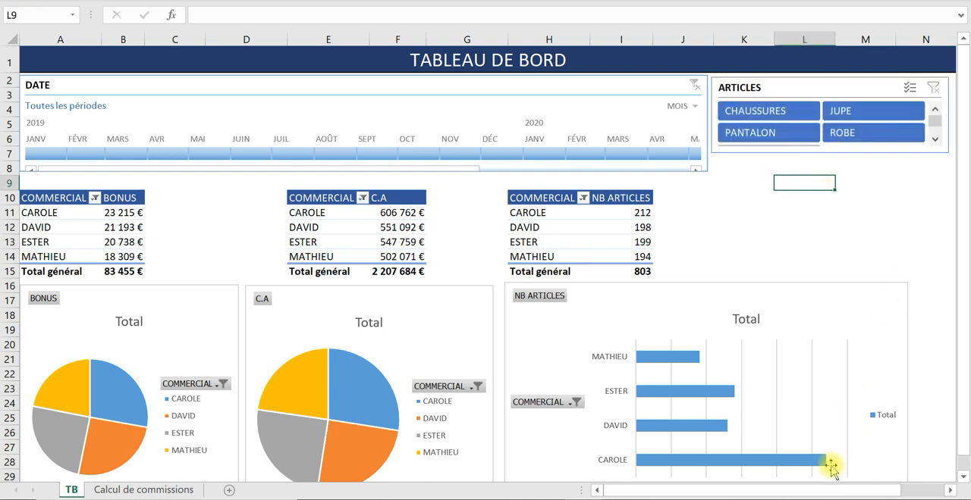
{"action": "left_click_drag", "start_coordinate": [393, 332], "coordinate": [317, 273]}
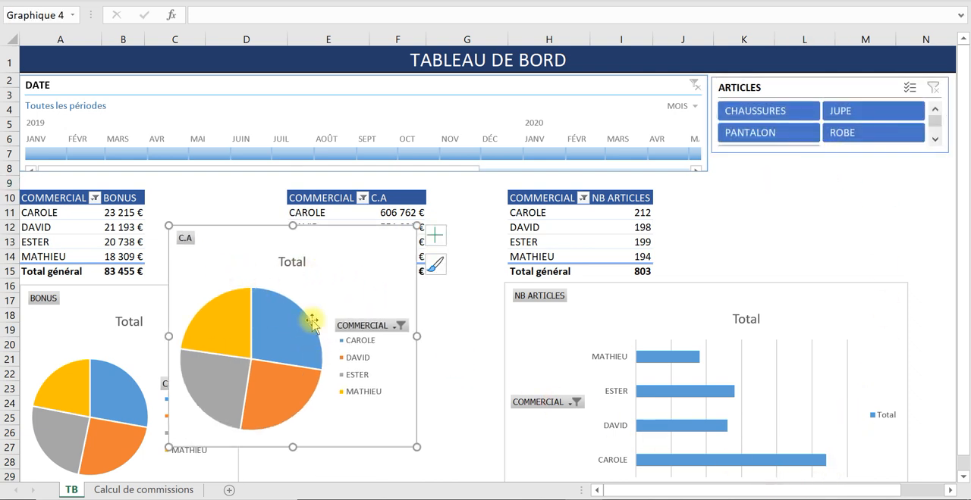
{"action": "key", "text": "ctrl+z"}
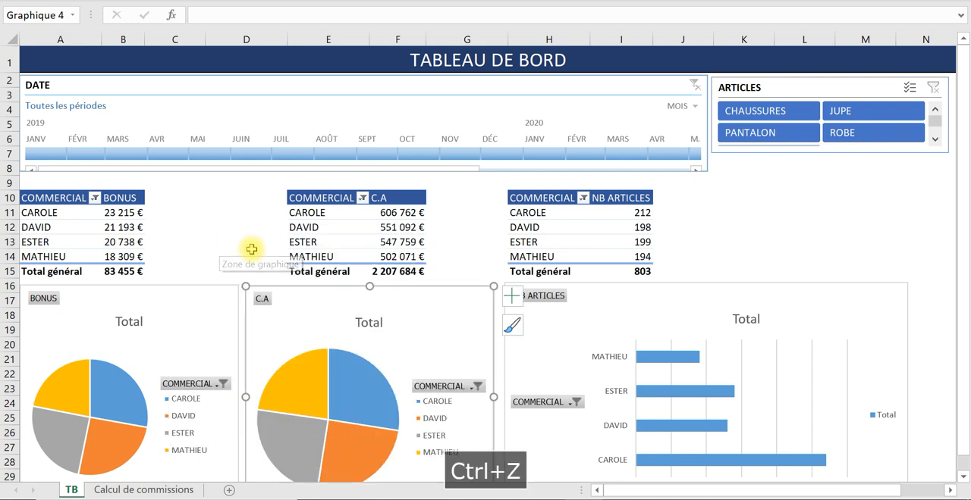
{"action": "left_click", "coordinate": [752, 213]}
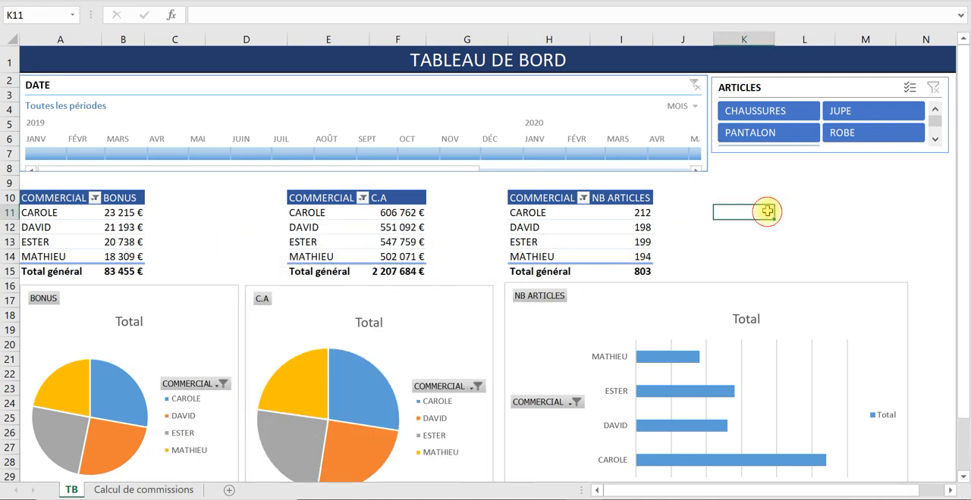
- Test the ARTICLES slicer by filtering on CHAUSSURES, JUPE, ROBE and PANTALON one at a time, and clear its filter
{"action": "left_click", "coordinate": [770, 114]}
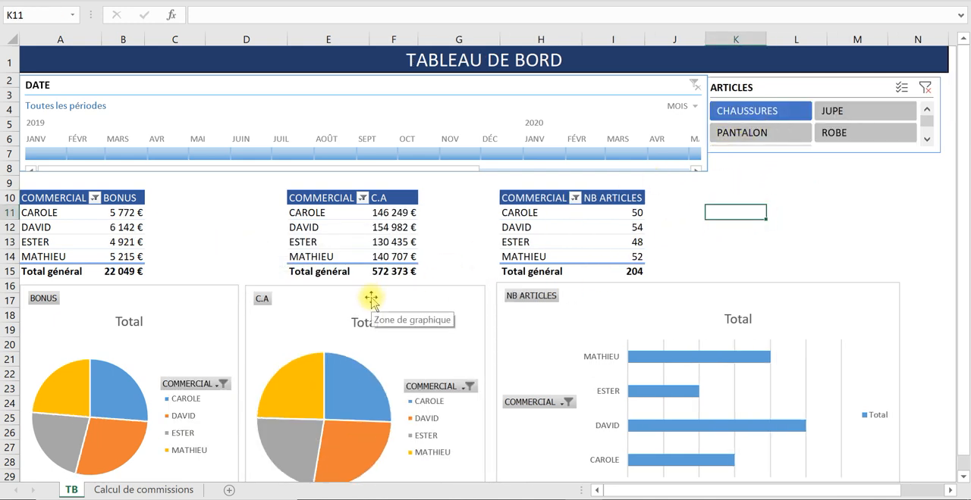
{"action": "left_click", "coordinate": [857, 114]}
{"action": "left_click", "coordinate": [840, 133]}
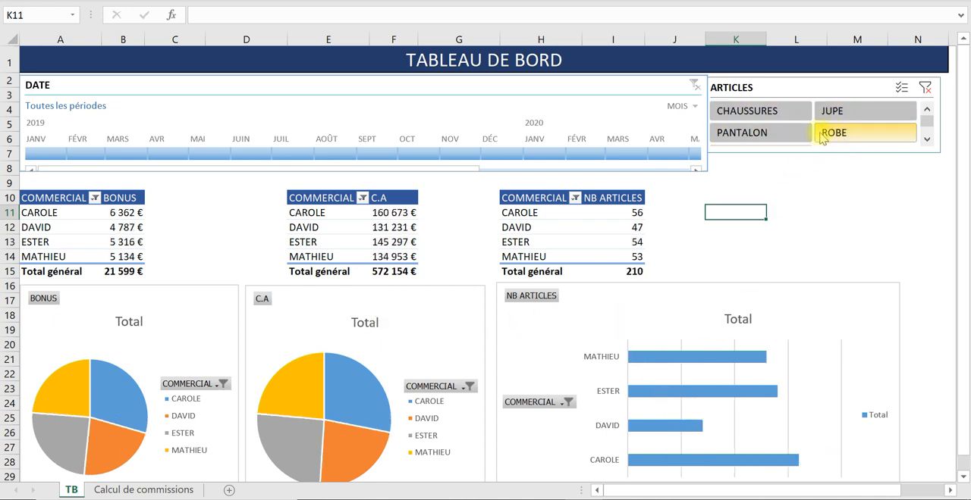
{"action": "left_click", "coordinate": [750, 133]}
{"action": "left_click", "coordinate": [750, 113]}
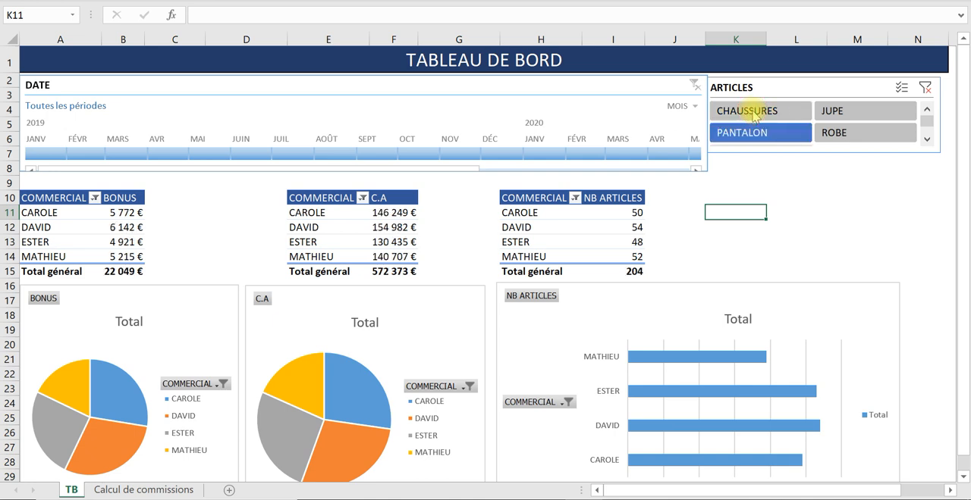
{"action": "left_click", "coordinate": [925, 89]}
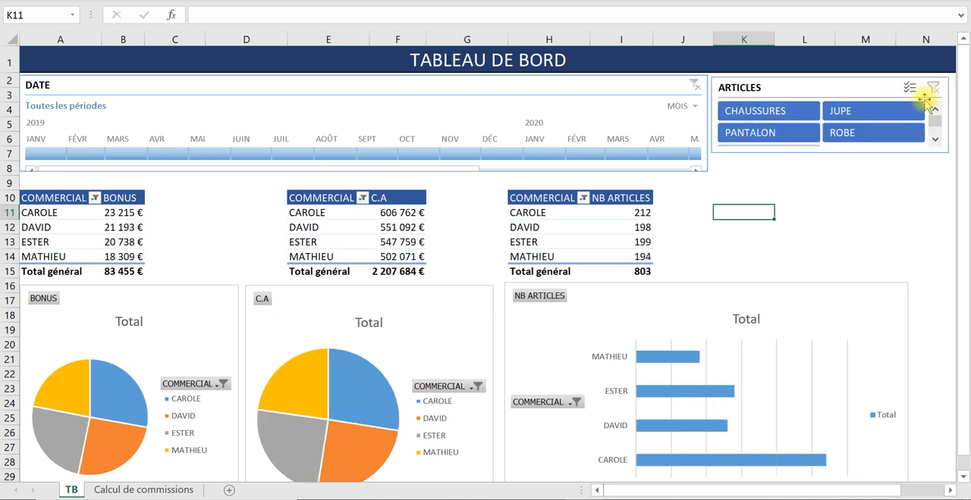
- Filter the DATE timeline to March 2019 to check which pivot tables respond, and clear the date filter
{"action": "left_click", "coordinate": [46, 156]}
{"action": "left_click_drag", "start_coordinate": [34, 155], "coordinate": [110, 158]}
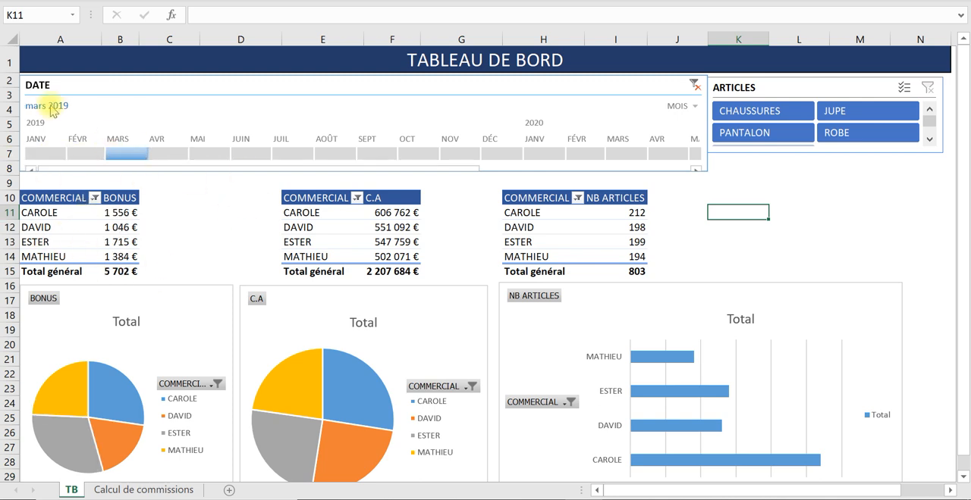
{"action": "left_click", "coordinate": [694, 85]}
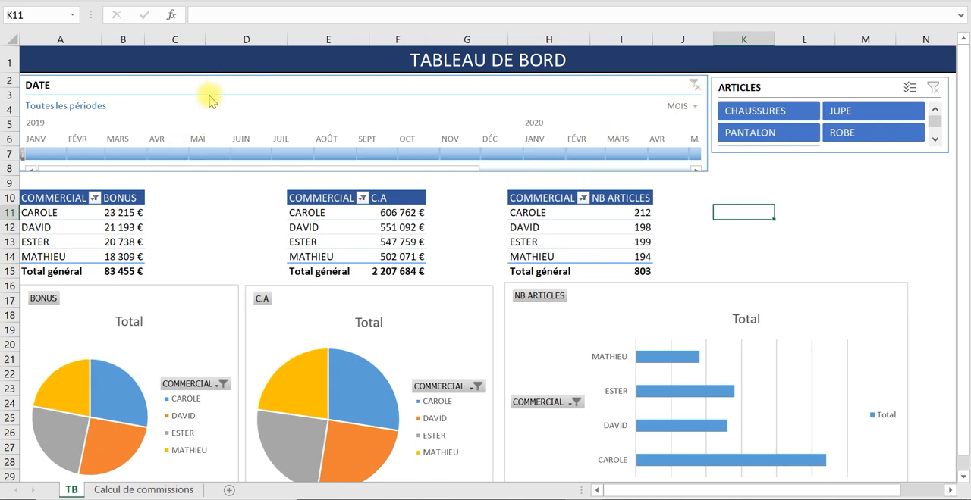
{"action": "left_click", "coordinate": [334, 221]}
{"action": "left_click", "coordinate": [551, 221]}
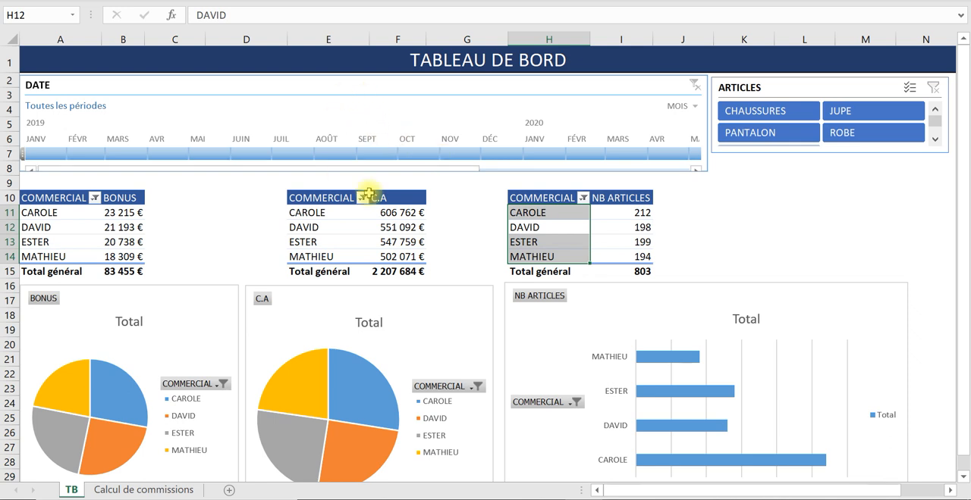
{"action": "left_click", "coordinate": [749, 183]}
- Restore the permanent display of the ribbon tabs and commands
{"action": "left_click", "coordinate": [375, 96]}
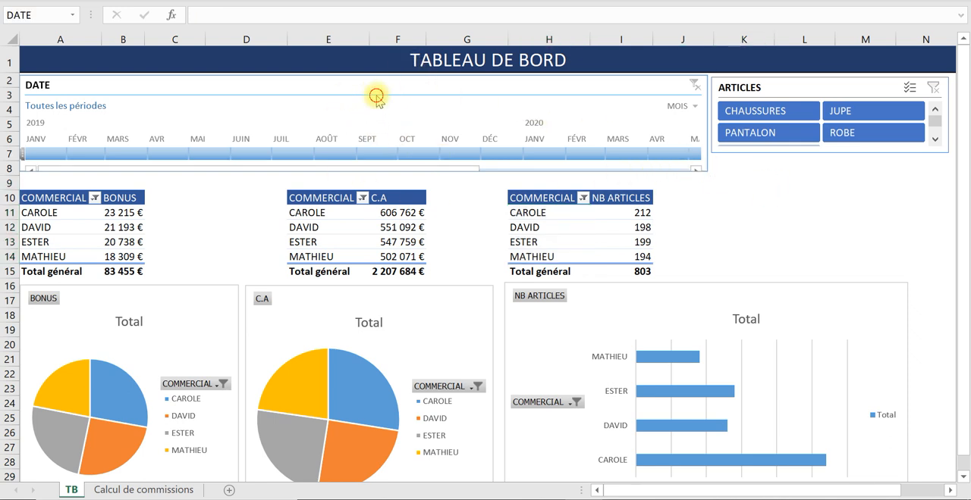
{"action": "left_click", "coordinate": [932, 6]}
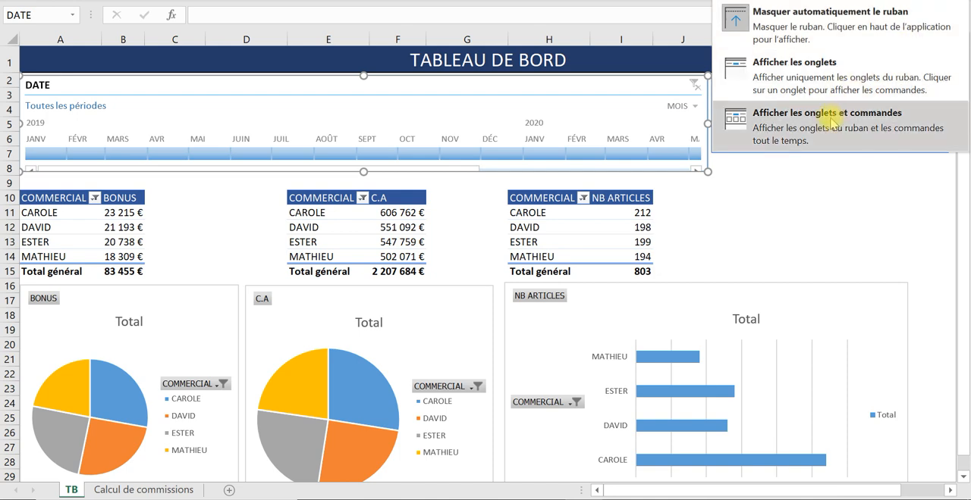
{"action": "left_click", "coordinate": [832, 121]}
{"action": "left_click", "coordinate": [742, 291]}
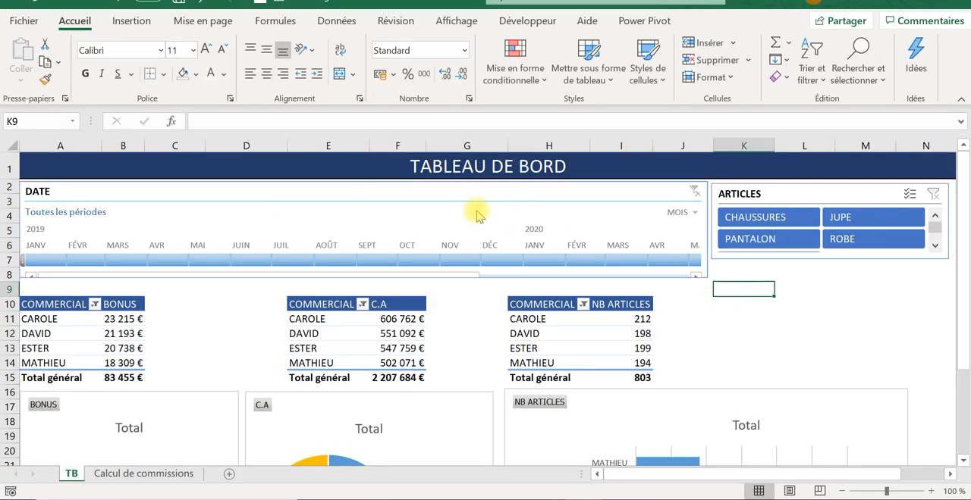
- Connect the DATE timeline to the TCD2 and TCD3 pivot tables in addition to TCD1
{"action": "left_click", "coordinate": [469, 202]}
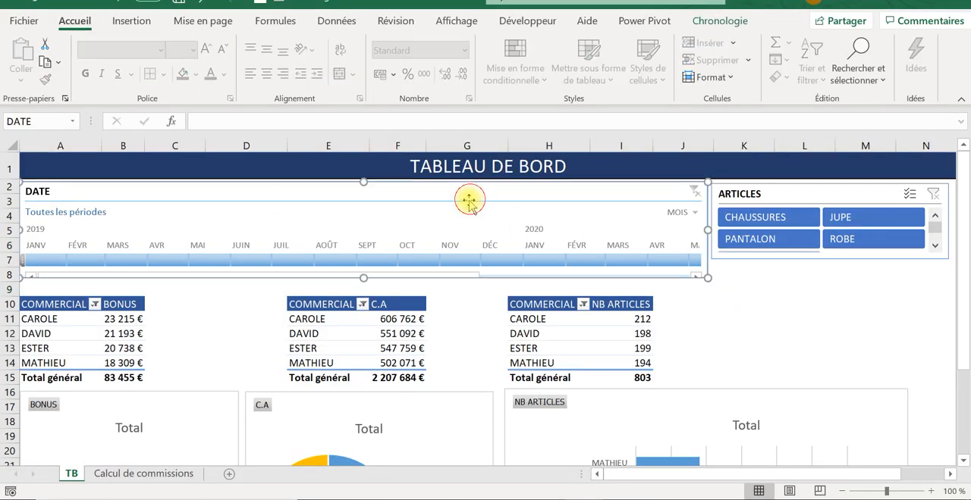
{"action": "left_click", "coordinate": [730, 20]}
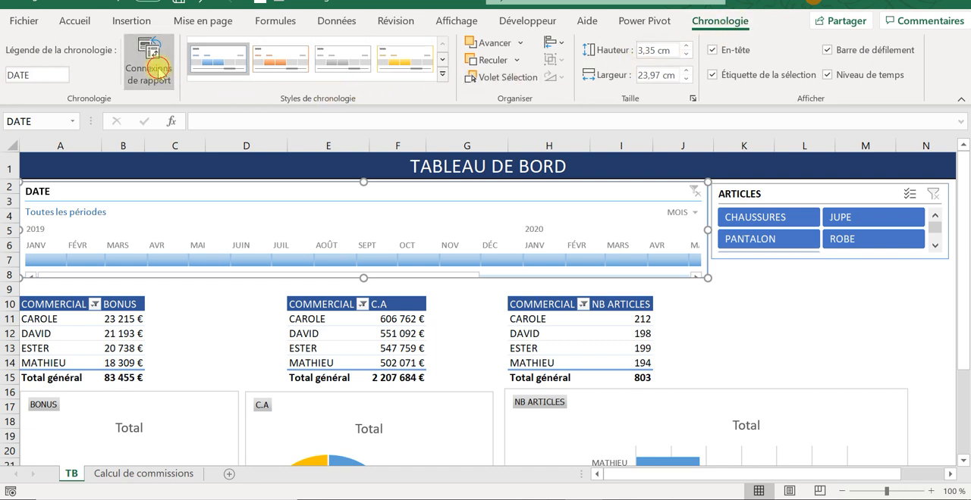
{"action": "left_click", "coordinate": [152, 65]}
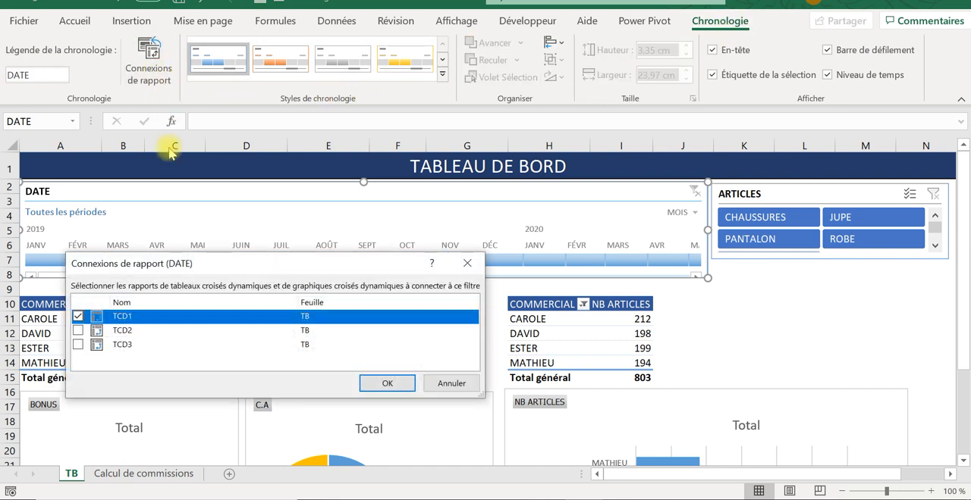
{"action": "left_click", "coordinate": [78, 330]}
{"action": "left_click", "coordinate": [78, 345]}
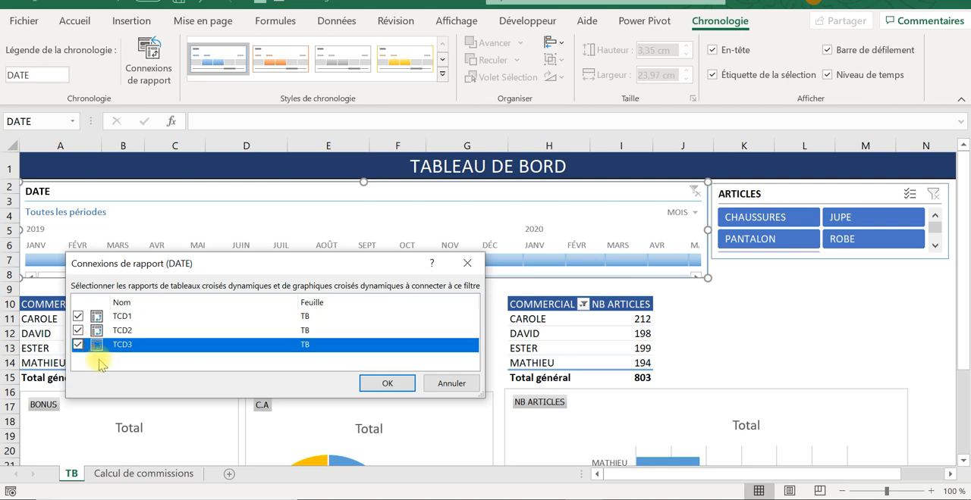
{"action": "left_click", "coordinate": [382, 387]}
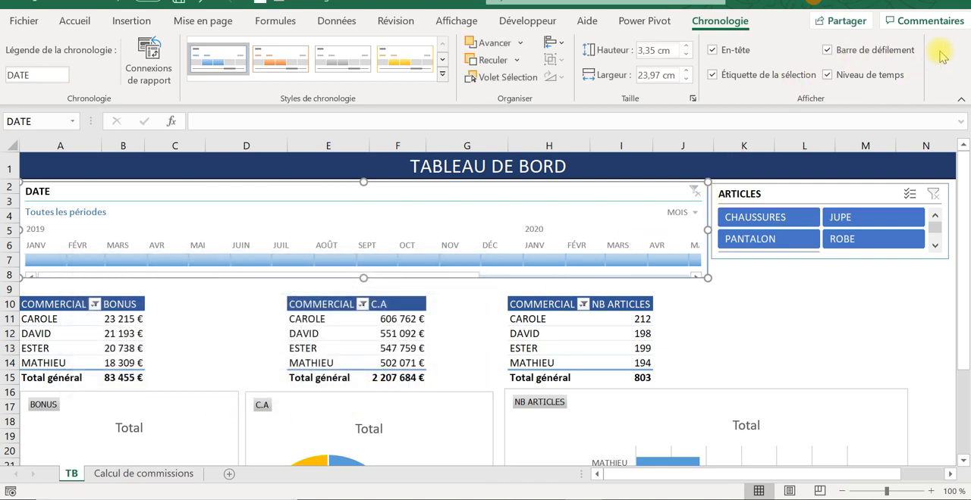
- Set the ribbon to hide automatically so the TB dashboard gets the full window
{"action": "left_click", "coordinate": [849, 6]}
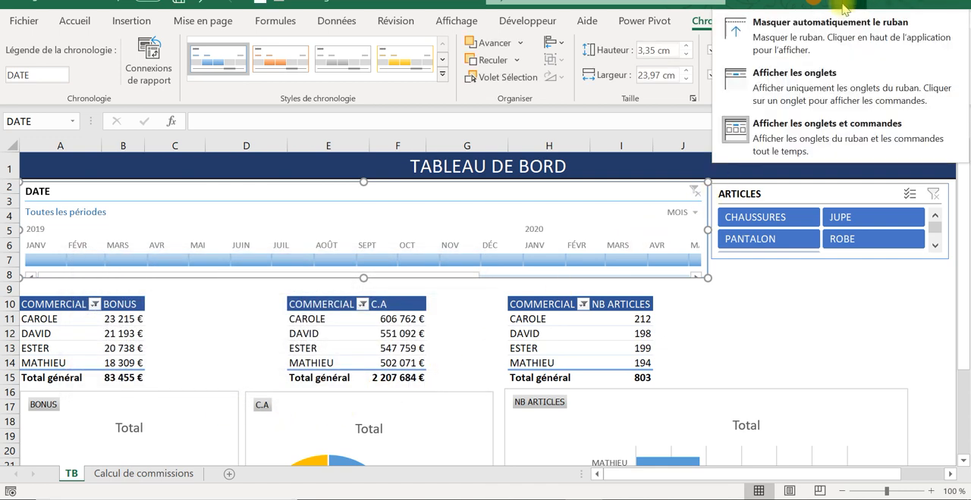
{"action": "left_click", "coordinate": [823, 26]}
{"action": "left_click", "coordinate": [804, 207]}
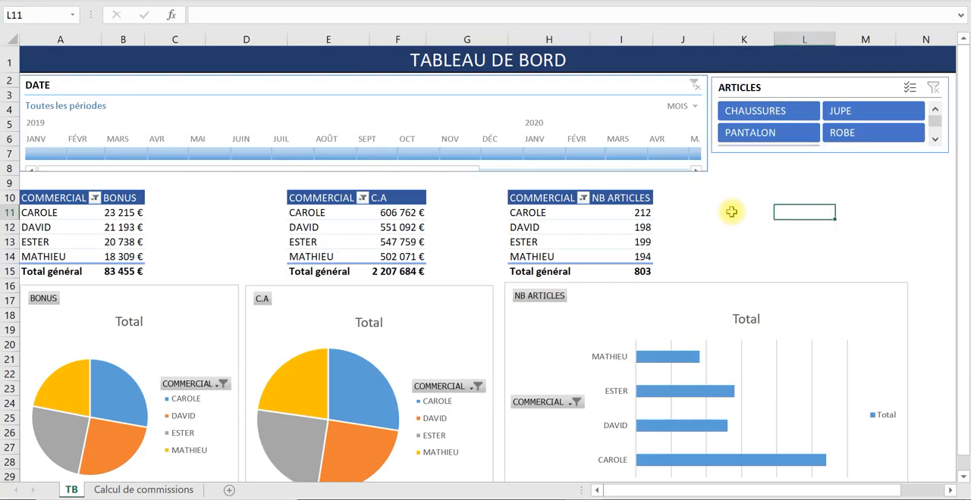
- Test the DATE timeline on different months of early 2019, returning to January 2019, and filter the ARTICLES slicer on CHAUSSURES
{"action": "left_click", "coordinate": [38, 154]}
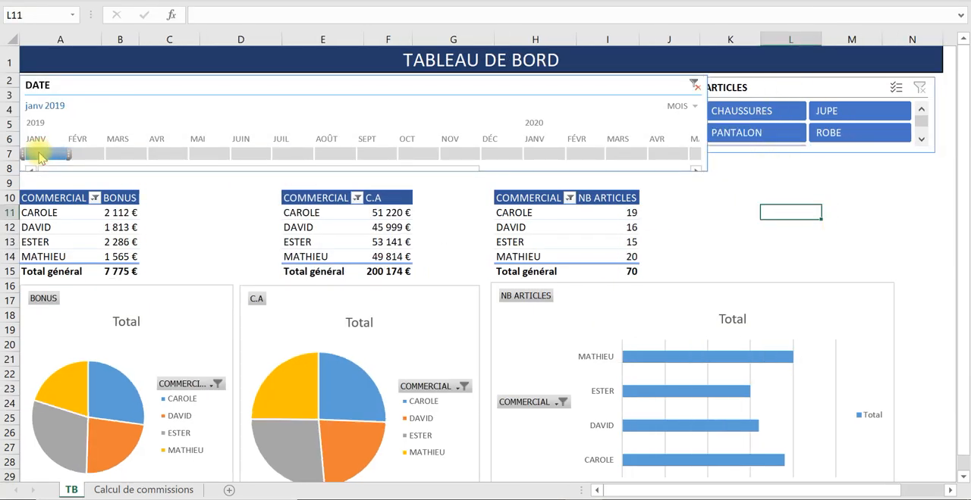
{"action": "left_click", "coordinate": [70, 153]}
{"action": "left_click_drag", "start_coordinate": [73, 152], "coordinate": [138, 157]}
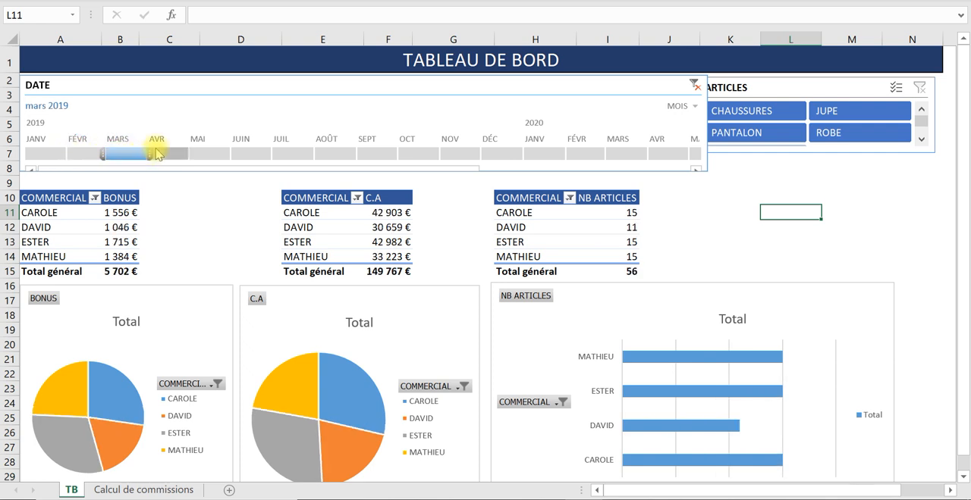
{"action": "left_click", "coordinate": [49, 155]}
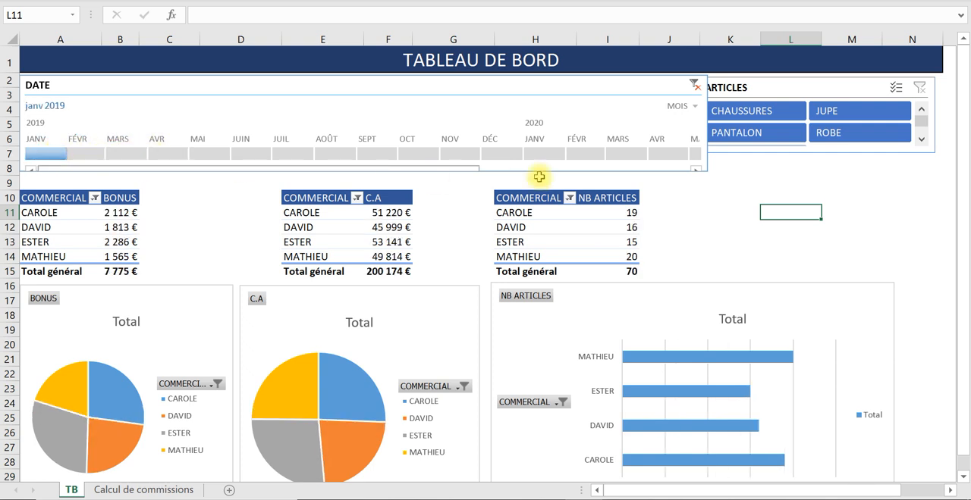
{"action": "left_click", "coordinate": [773, 112]}
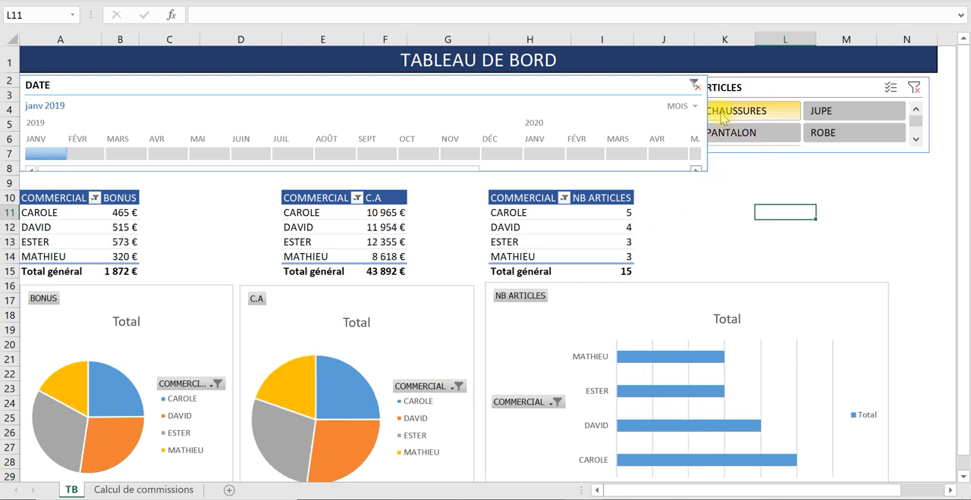
- Move the ARTICLES slicer clear of the DATE timeline, and clear the filters of both
{"action": "left_click_drag", "start_coordinate": [789, 85], "coordinate": [808, 85]}
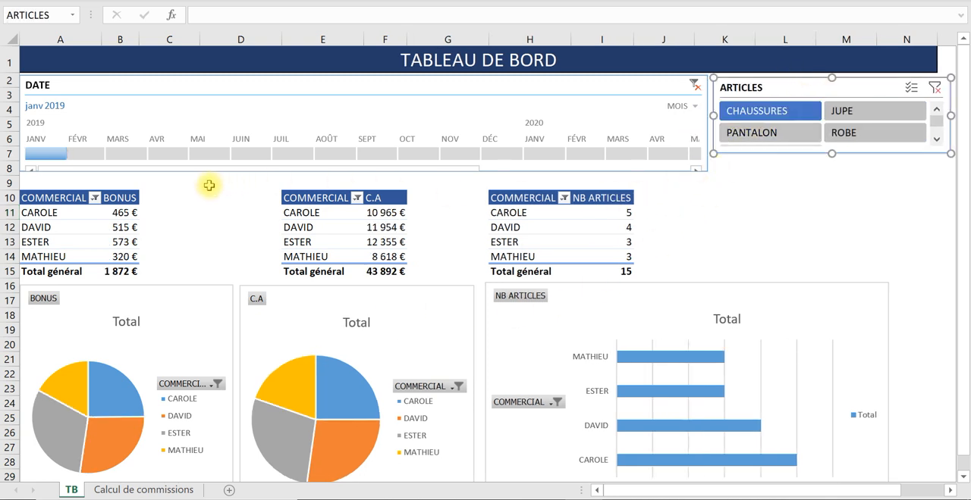
{"action": "left_click", "coordinate": [699, 85]}
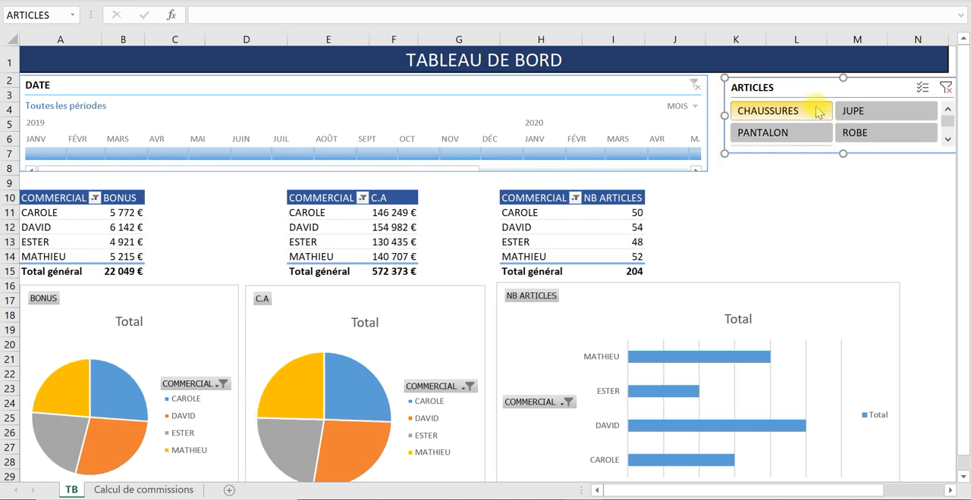
{"action": "left_click", "coordinate": [948, 88]}
{"action": "left_click", "coordinate": [865, 185]}
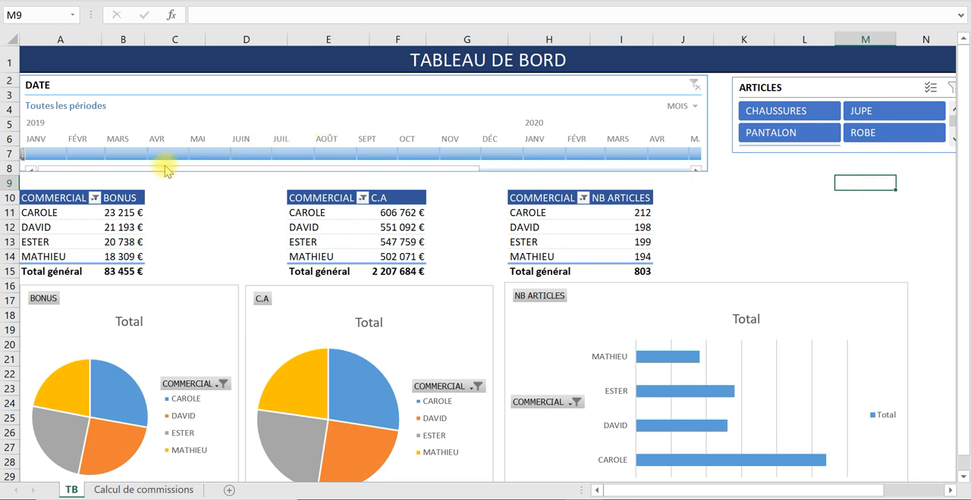
- Filter the dashboard on January 2019 and CHAUSSURES, and check the grand totals for BONUS, C.A and NB ARTICLES
{"action": "left_click", "coordinate": [29, 152]}
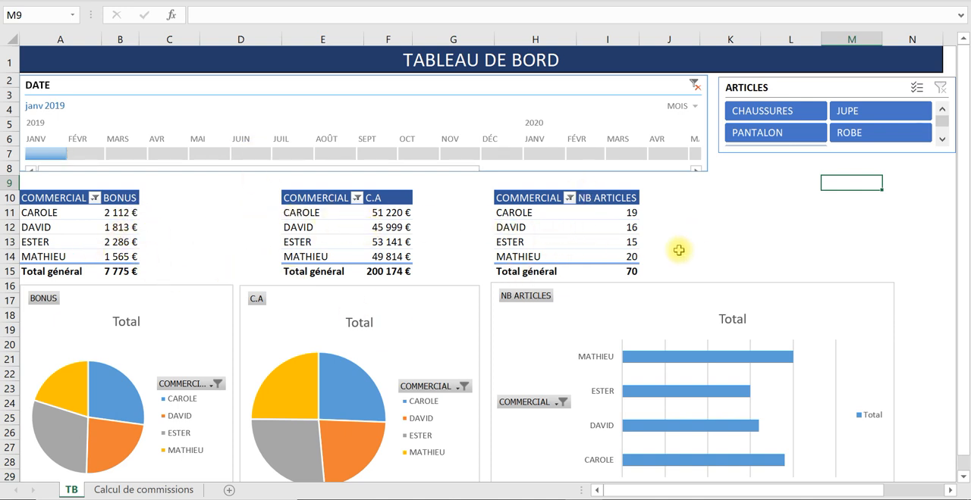
{"action": "left_click", "coordinate": [784, 113]}
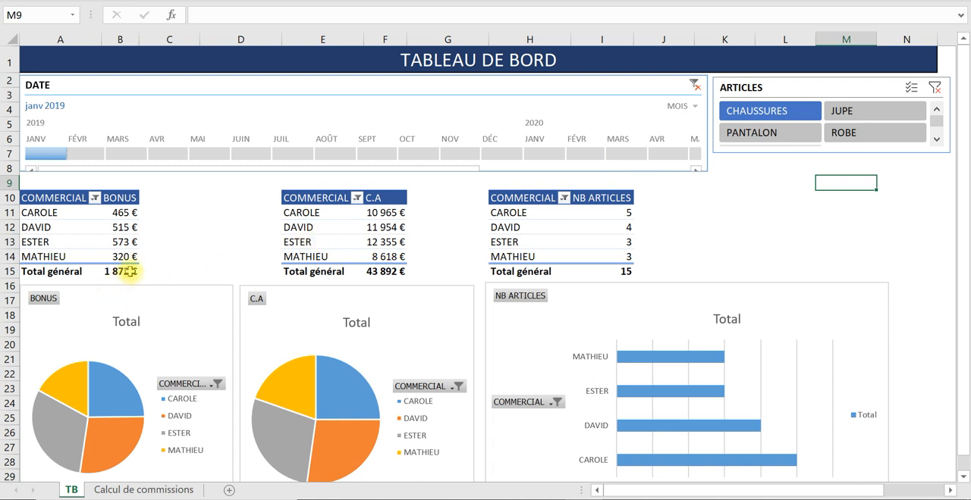
{"action": "mouse_move", "coordinate": [130, 271]}
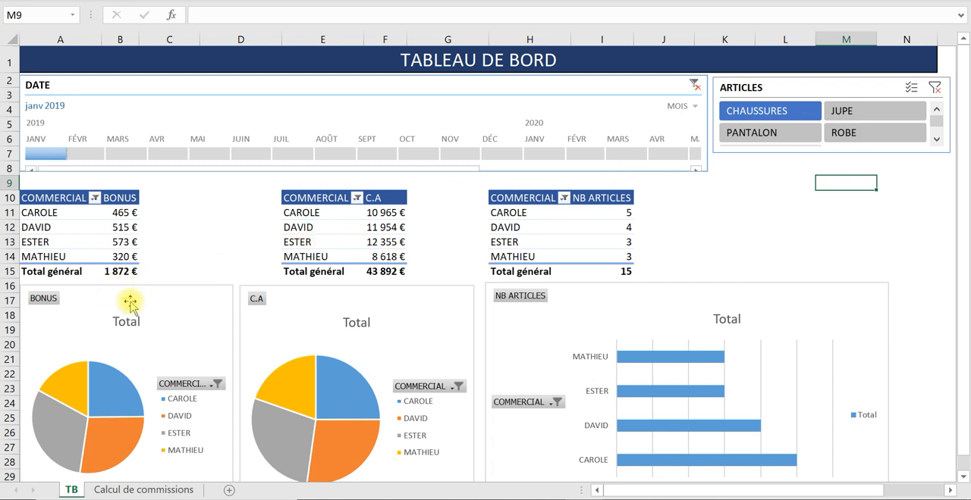
{"action": "left_click", "coordinate": [126, 272]}
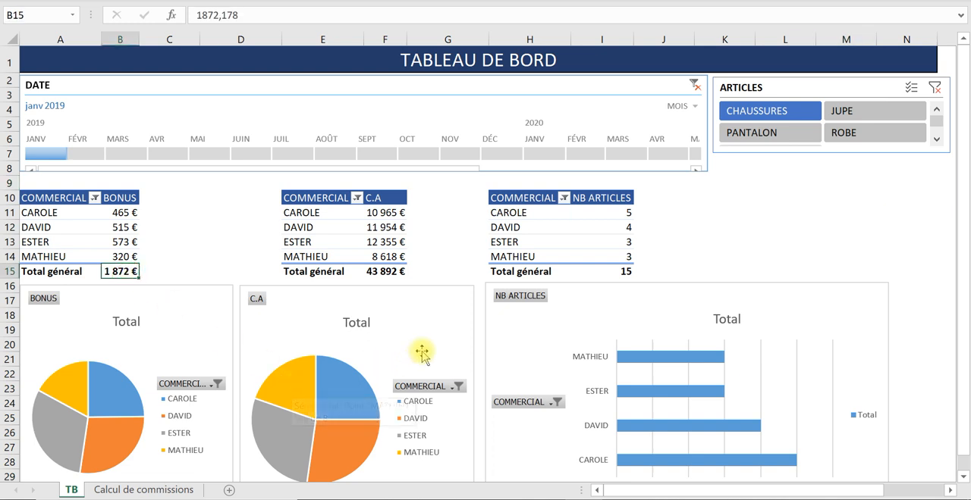
{"action": "left_click", "coordinate": [392, 272]}
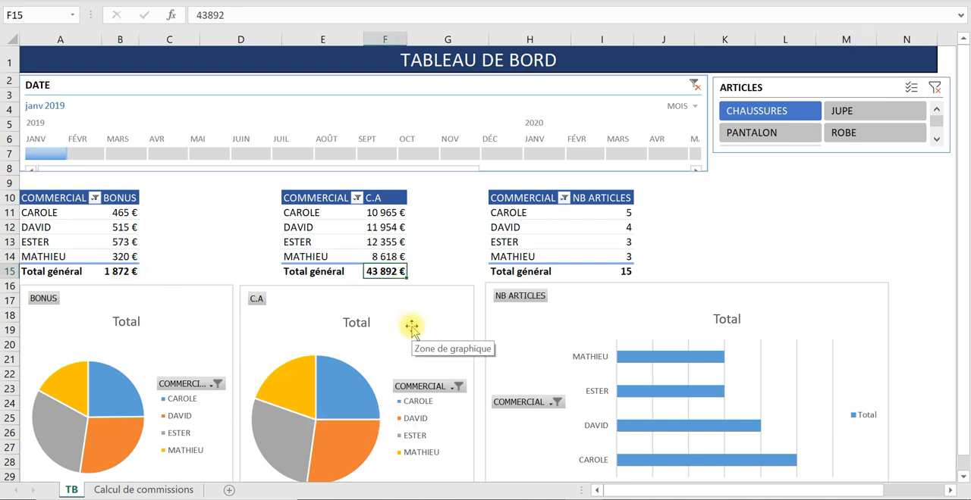
{"action": "left_click", "coordinate": [622, 270]}
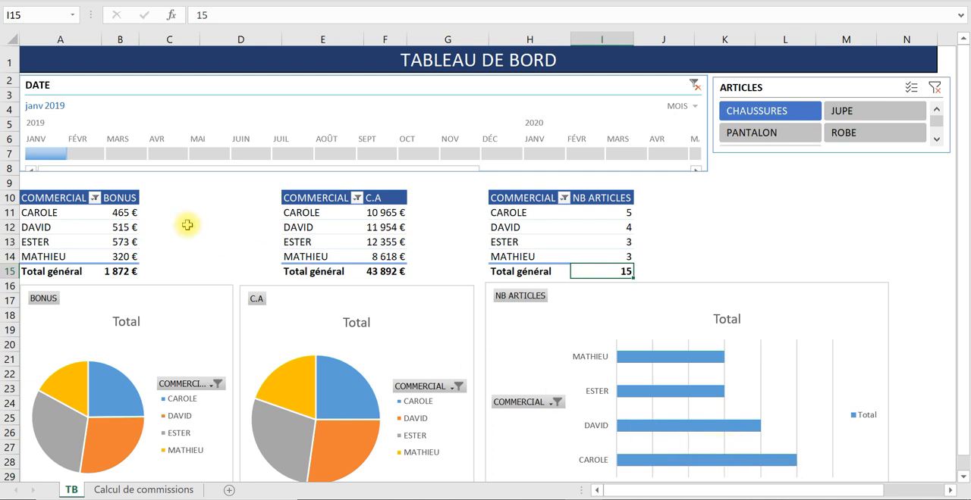
- Extend the DATE timeline to January–April 2019 and filter the ARTICLES slicer on JUPE
{"action": "left_click_drag", "start_coordinate": [62, 155], "coordinate": [80, 157]}
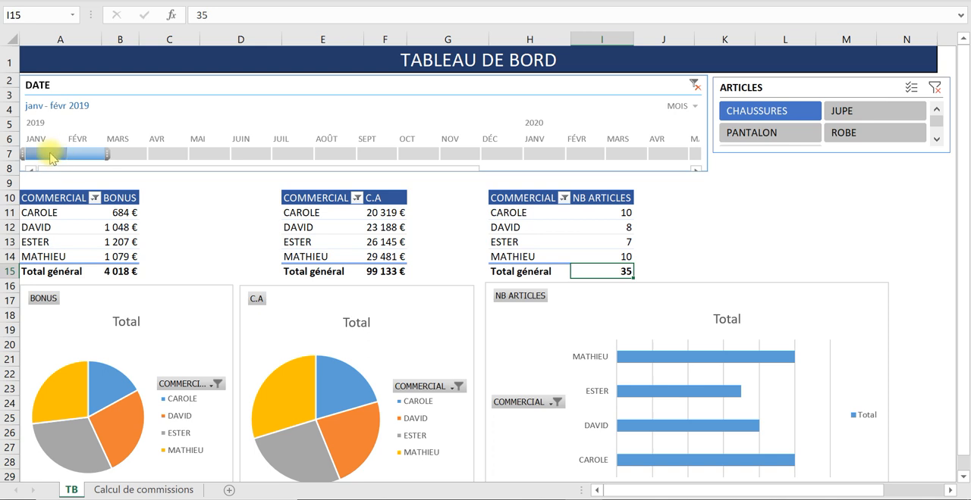
{"action": "left_click_drag", "start_coordinate": [48, 153], "coordinate": [157, 161]}
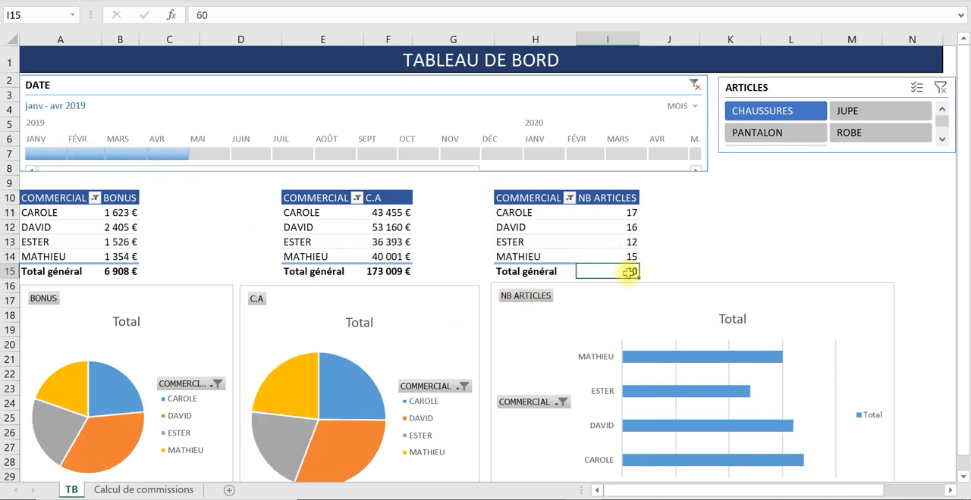
{"action": "left_click", "coordinate": [834, 111]}
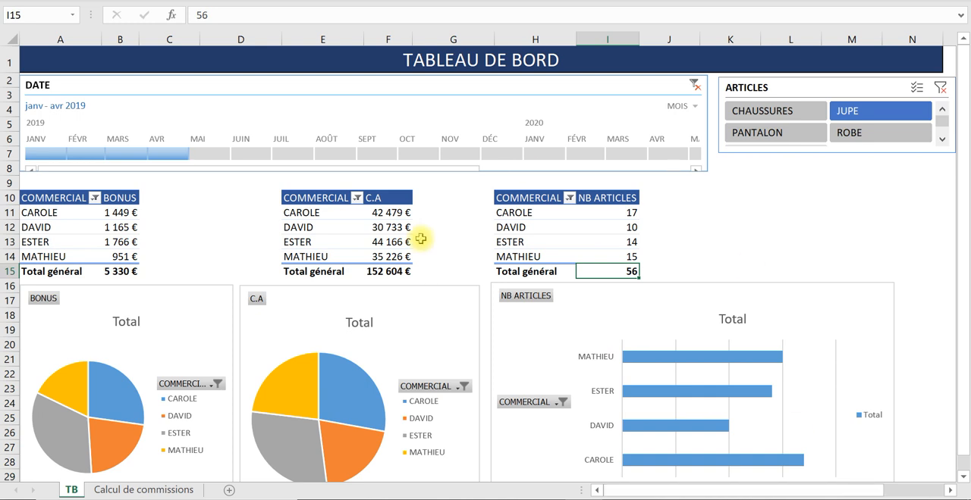
- On the Calcul de commissions sheet, examine the JOUR DE VENTE formula in B2 and the date it refers to
{"action": "left_click", "coordinate": [156, 489]}
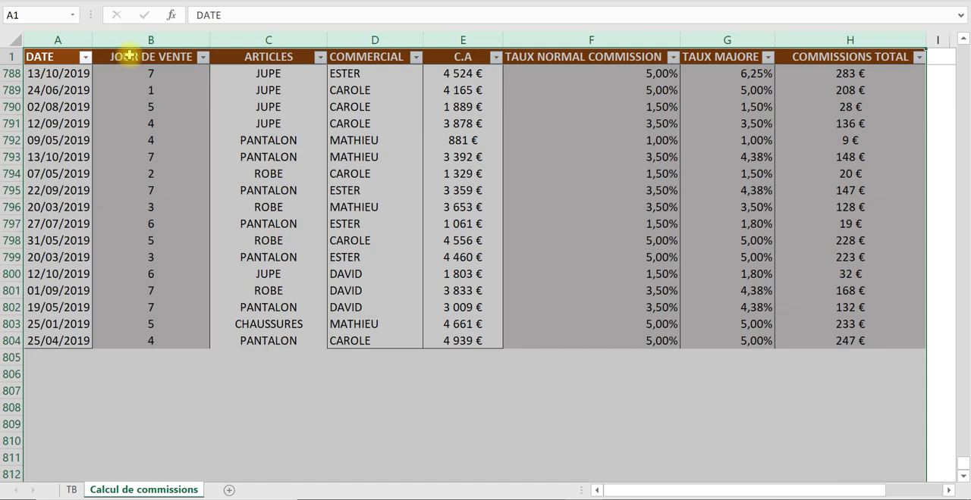
{"action": "left_click", "coordinate": [129, 54]}
{"action": "key", "text": "Down"}
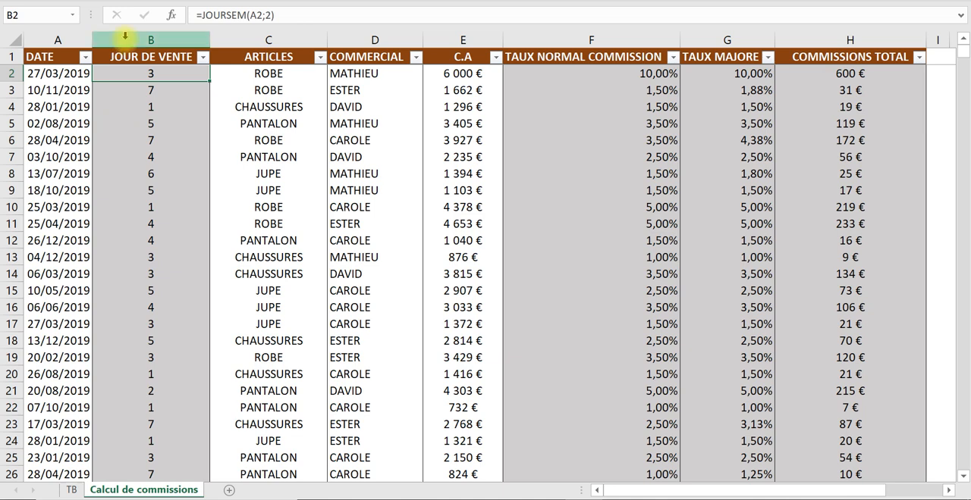
{"action": "left_click", "coordinate": [60, 76]}
{"action": "left_click", "coordinate": [135, 75]}
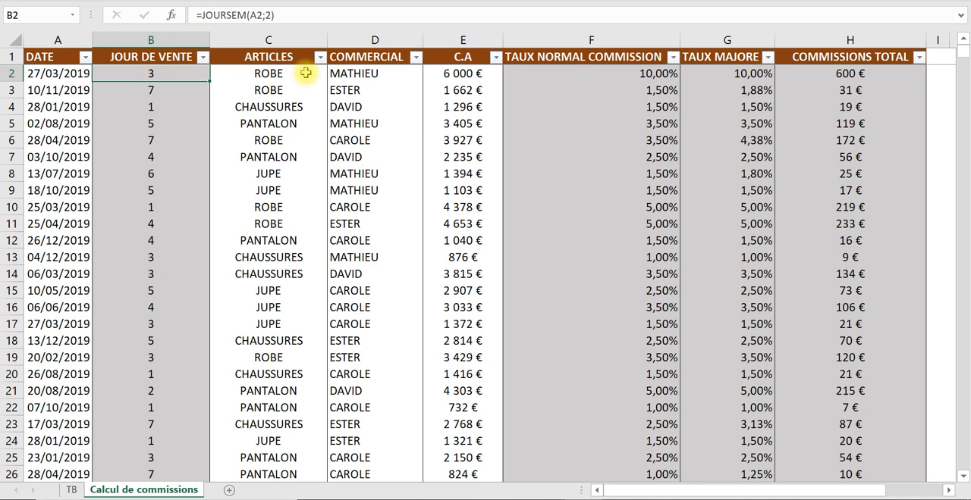
- Examine the TAUX NORMAL COMMISSION lookup formula in F2, its rate scale in K3:L9 and its C.A value in E2
{"action": "left_click", "coordinate": [536, 78]}
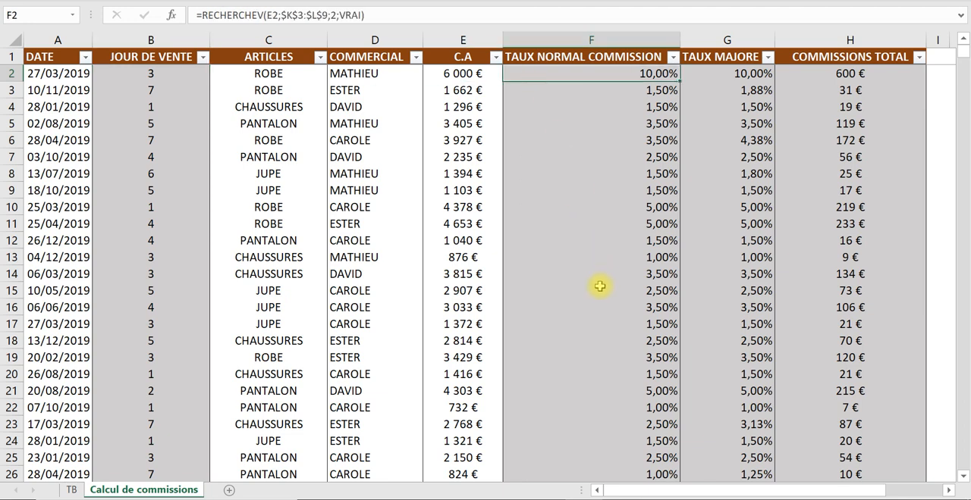
{"action": "left_click_drag", "start_coordinate": [759, 491], "coordinate": [817, 491]}
{"action": "left_click_drag", "start_coordinate": [830, 88], "coordinate": [908, 186]}
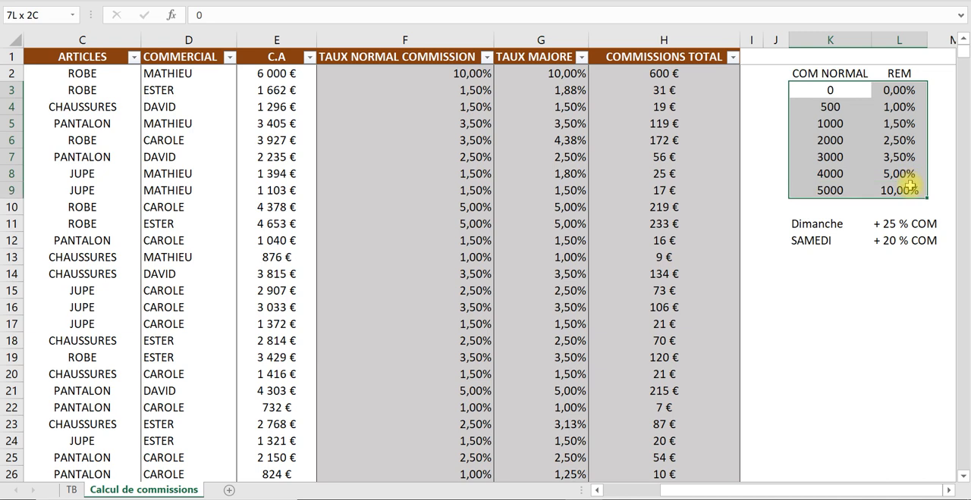
{"action": "left_click", "coordinate": [413, 72]}
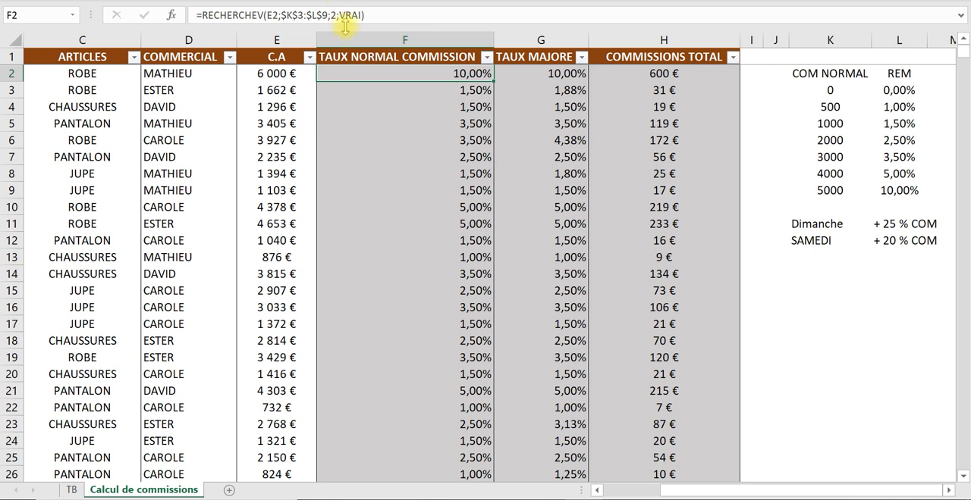
{"action": "left_click", "coordinate": [296, 73]}
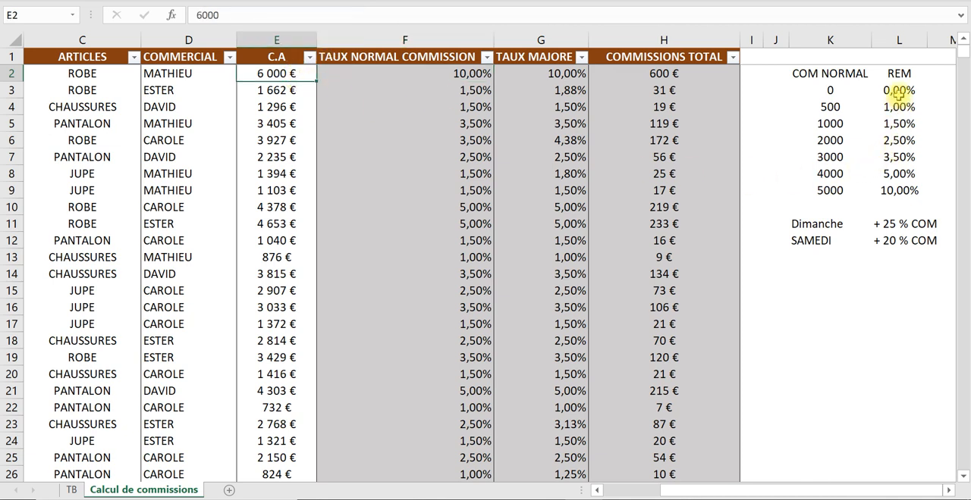
- Review the Dimanche and SAMEDI commission increase rules listed below the rate scale
{"action": "left_click", "coordinate": [827, 226]}
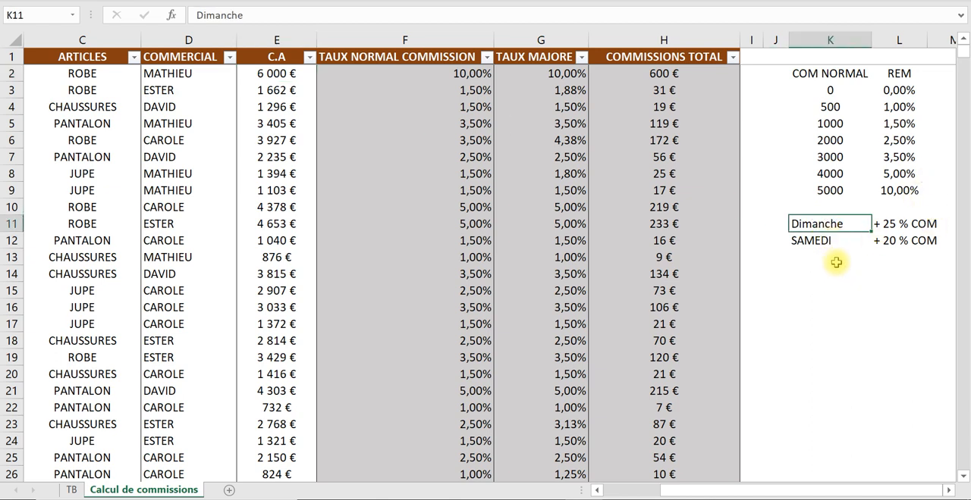
{"action": "left_click", "coordinate": [825, 240]}
{"action": "left_click", "coordinate": [835, 224]}
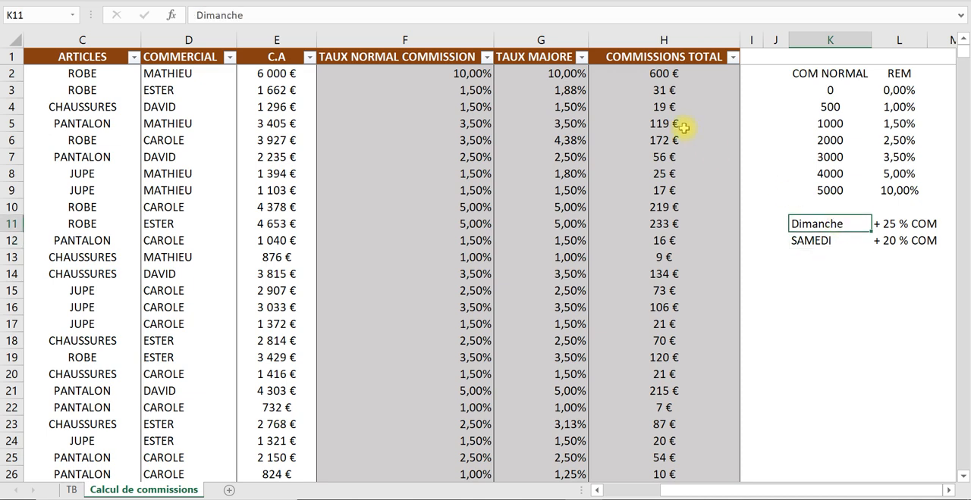
- Go through the nested SI formula of TAUX MAJORE in G2, comparing it with the sale day and weekend rules, and validate it
{"action": "left_click", "coordinate": [539, 56]}
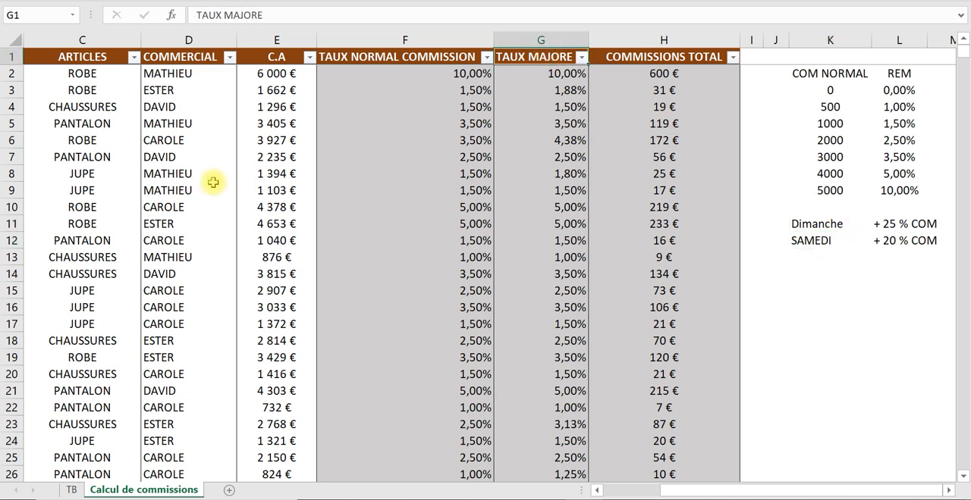
{"action": "key", "text": "Down"}
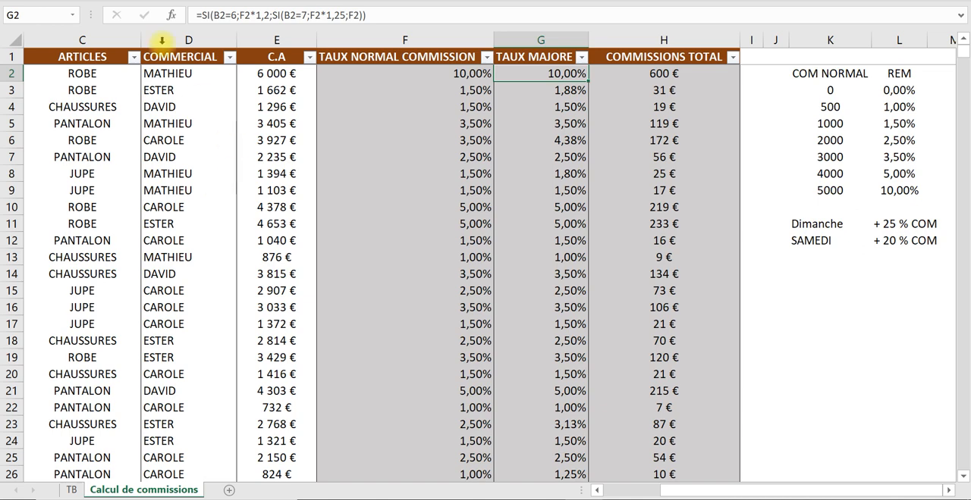
{"action": "left_click", "coordinate": [220, 15]}
{"action": "left_click_drag", "start_coordinate": [802, 490], "coordinate": [720, 489]}
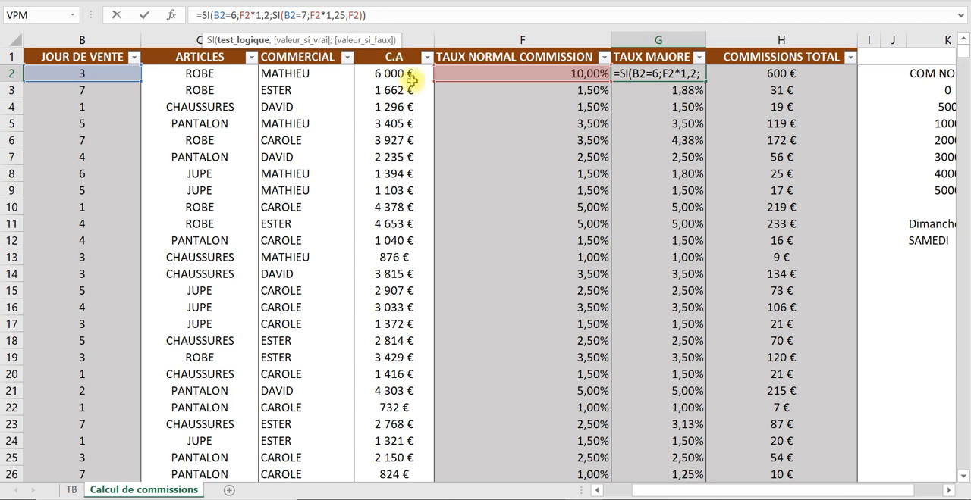
{"action": "left_click", "coordinate": [271, 16]}
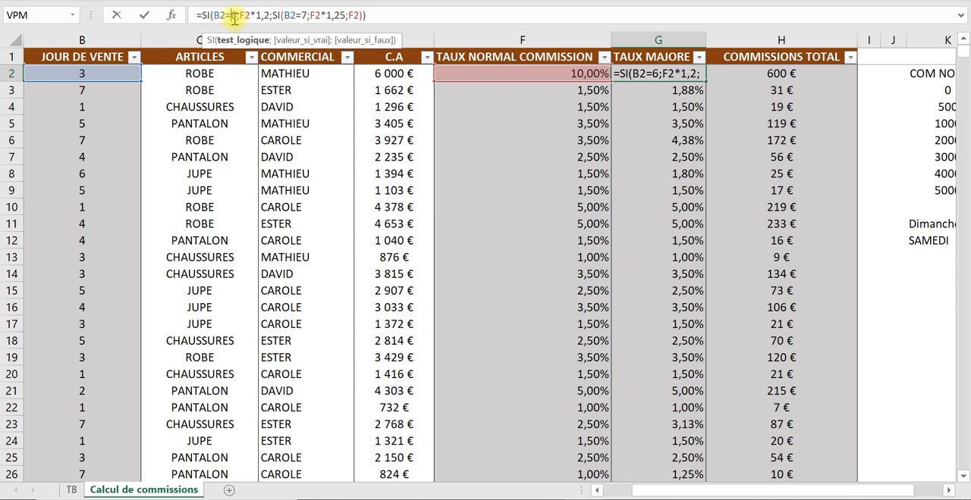
{"action": "left_click", "coordinate": [232, 17]}
{"action": "left_click", "coordinate": [231, 15]}
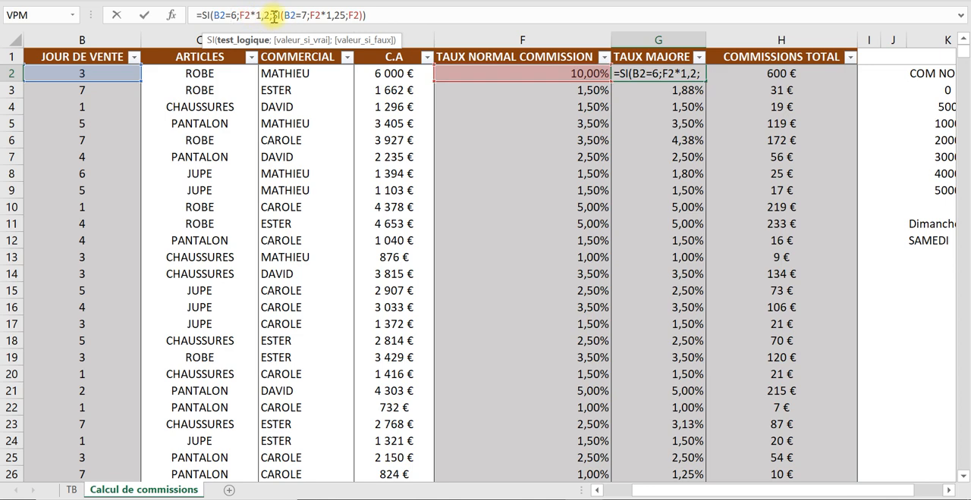
{"action": "left_click_drag", "start_coordinate": [748, 490], "coordinate": [765, 492]}
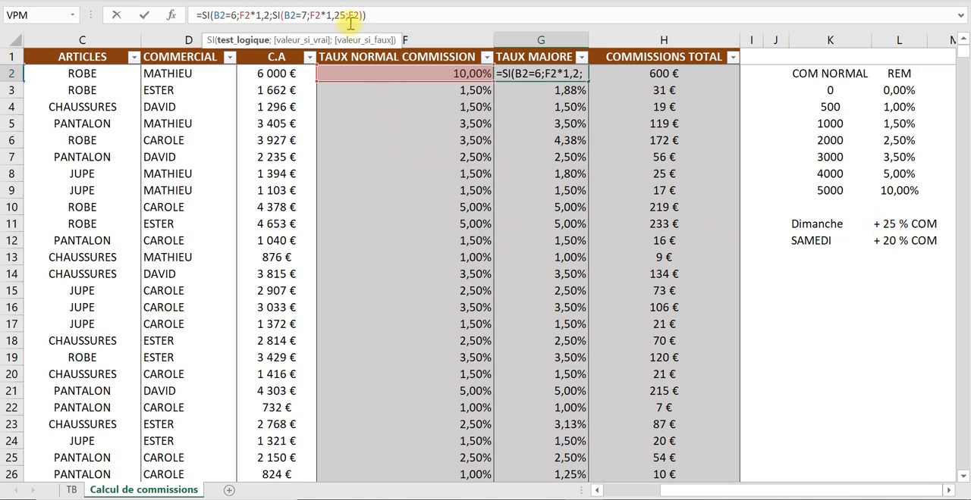
{"action": "type", "text": ")"}
{"action": "left_click", "coordinate": [350, 15]}
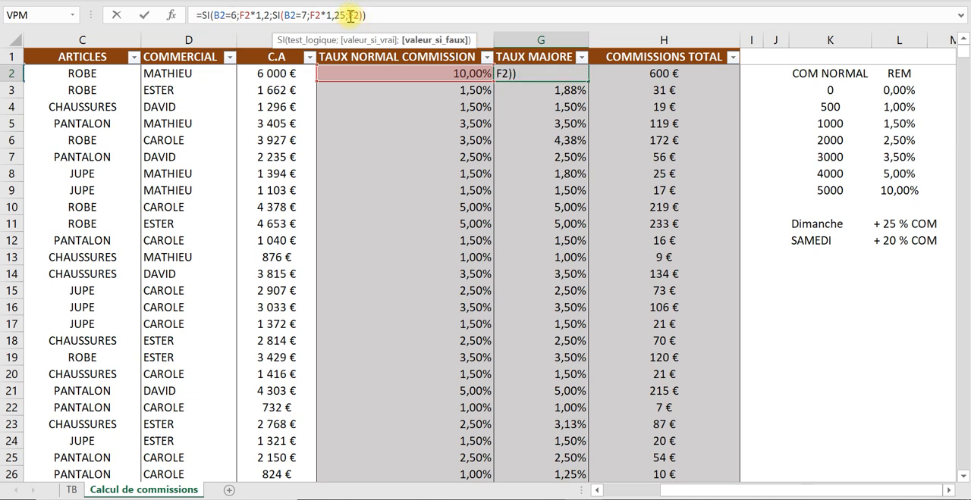
{"action": "key", "text": "Return"}
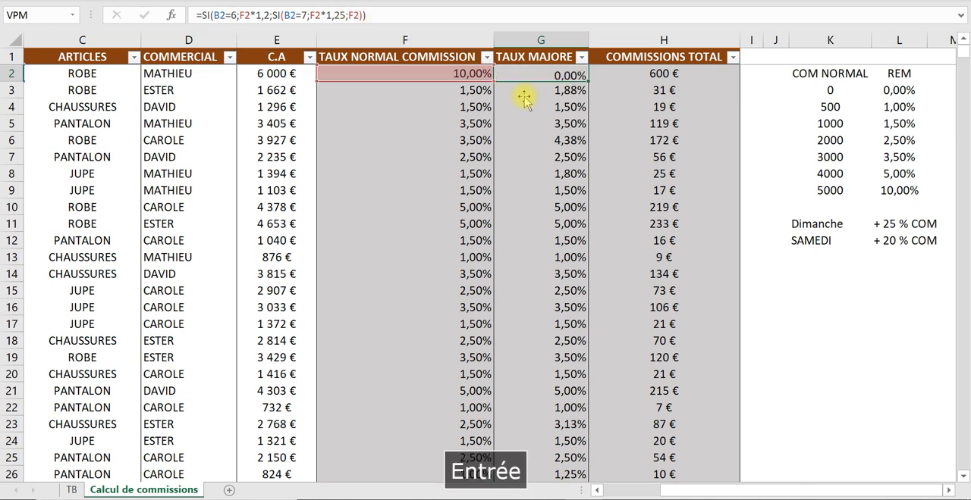
- Compare row 2's TAUX NORMAL COMMISSION and TAUX MAJORE with its JOUR DE VENTE
{"action": "left_click", "coordinate": [478, 72]}
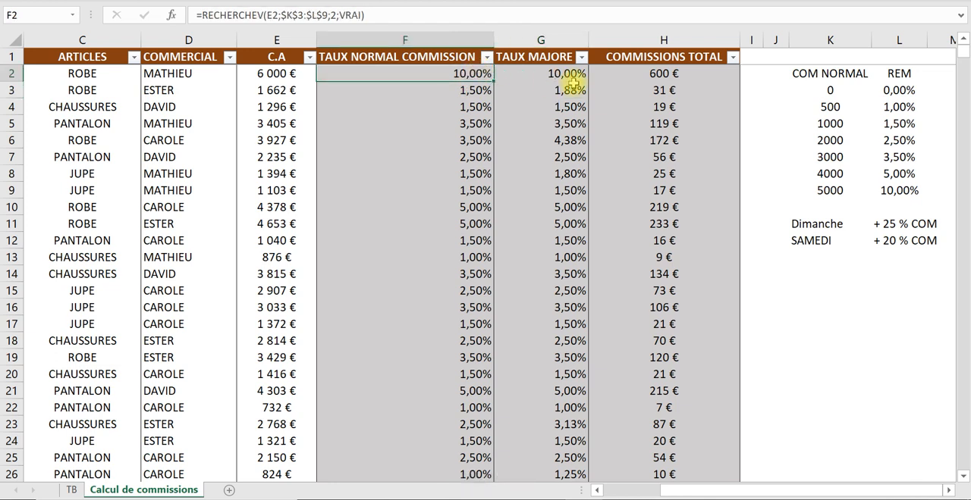
{"action": "left_click", "coordinate": [574, 75]}
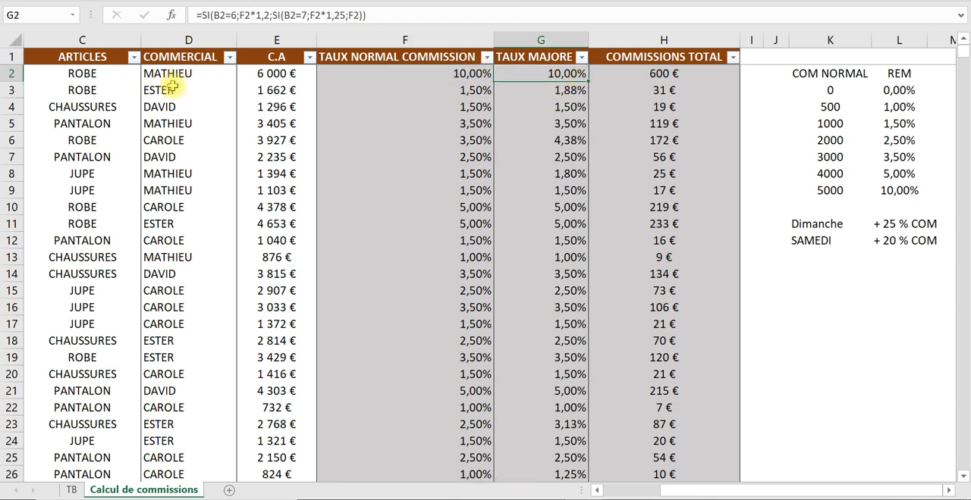
{"action": "left_click_drag", "start_coordinate": [699, 491], "coordinate": [628, 478]}
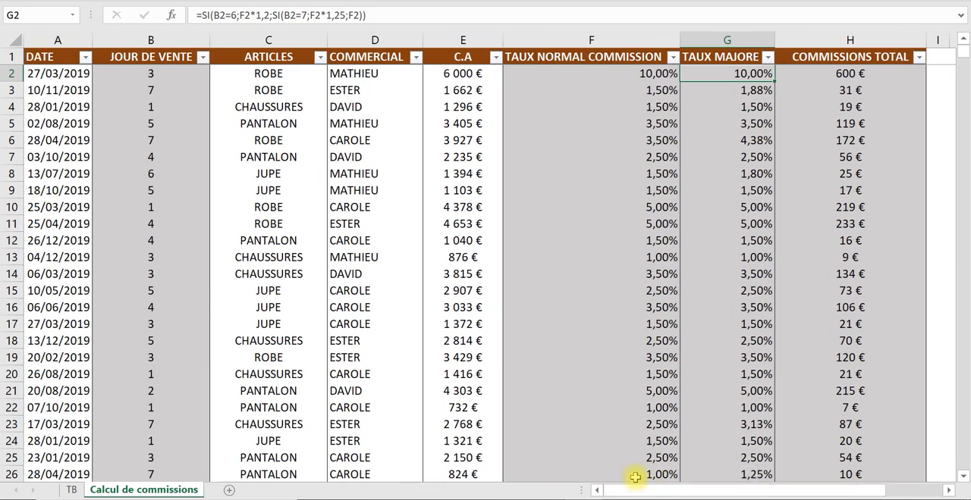
{"action": "left_click", "coordinate": [152, 73]}
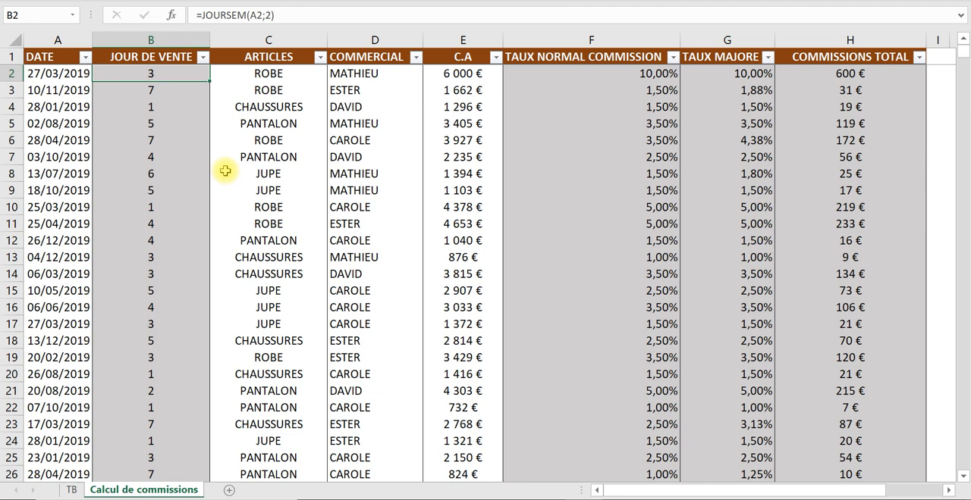
- Check how the JOUR DE VENTE in row 3 affects its TAUX MAJORE compared with its TAUX NORMAL COMMISSION
{"action": "left_click", "coordinate": [130, 90]}
{"action": "left_click", "coordinate": [649, 89]}
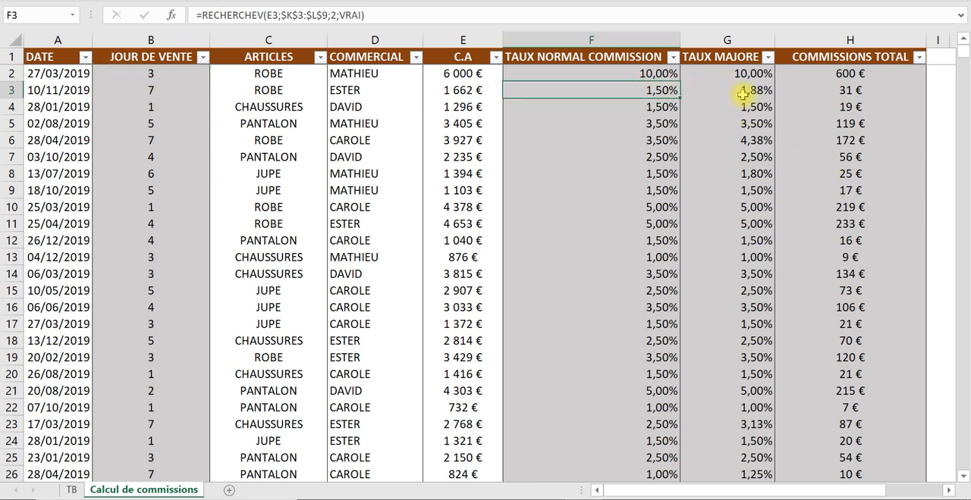
{"action": "left_click", "coordinate": [742, 91]}
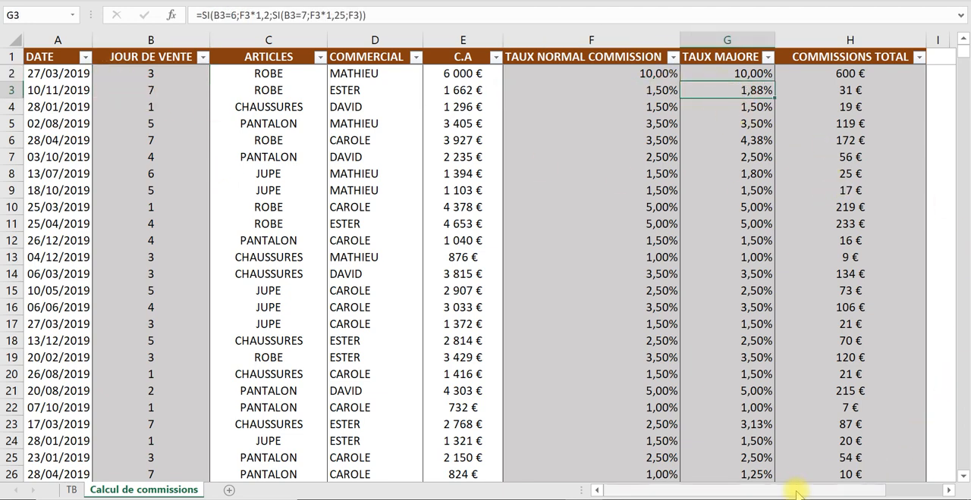
{"action": "left_click_drag", "start_coordinate": [801, 493], "coordinate": [819, 493]}
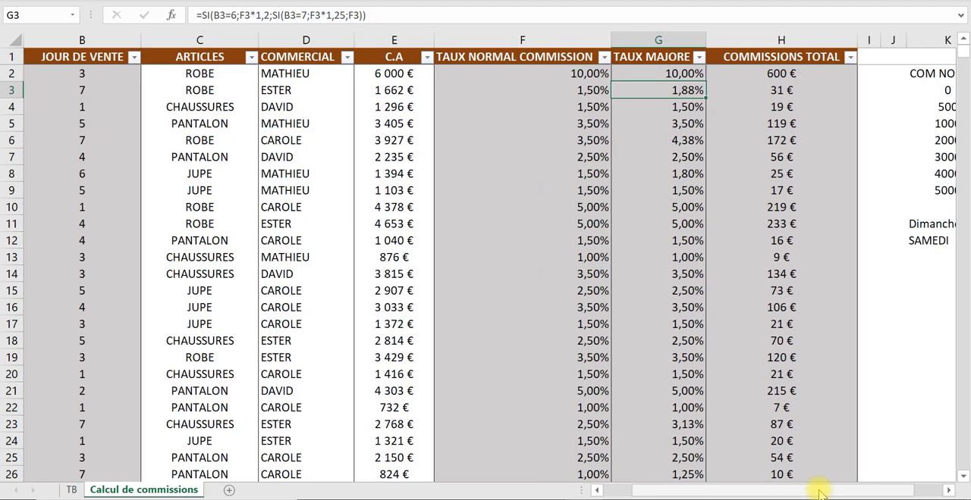
- On the TB sheet, review the BONUS, C.A and NB ARTICLES pivot tables and the BONUS pie chart
{"action": "left_click", "coordinate": [71, 490]}
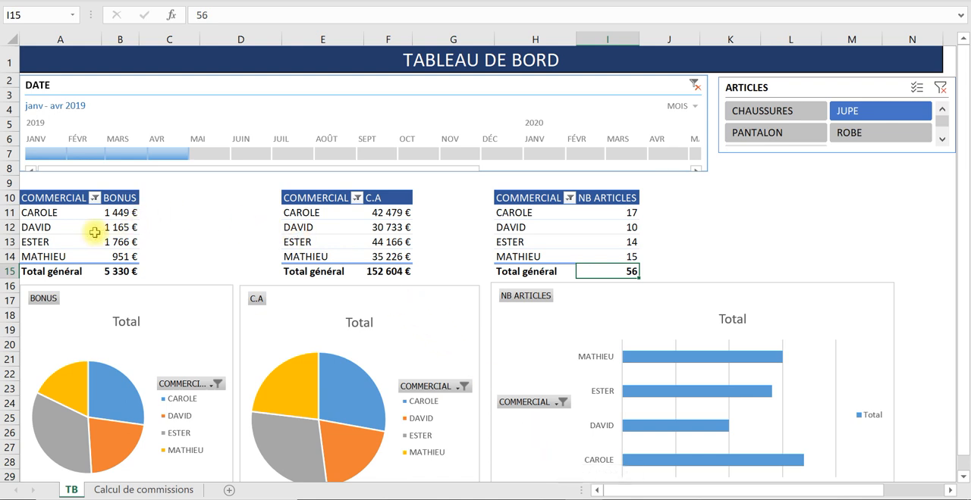
{"action": "left_click", "coordinate": [65, 227]}
{"action": "left_click", "coordinate": [353, 215]}
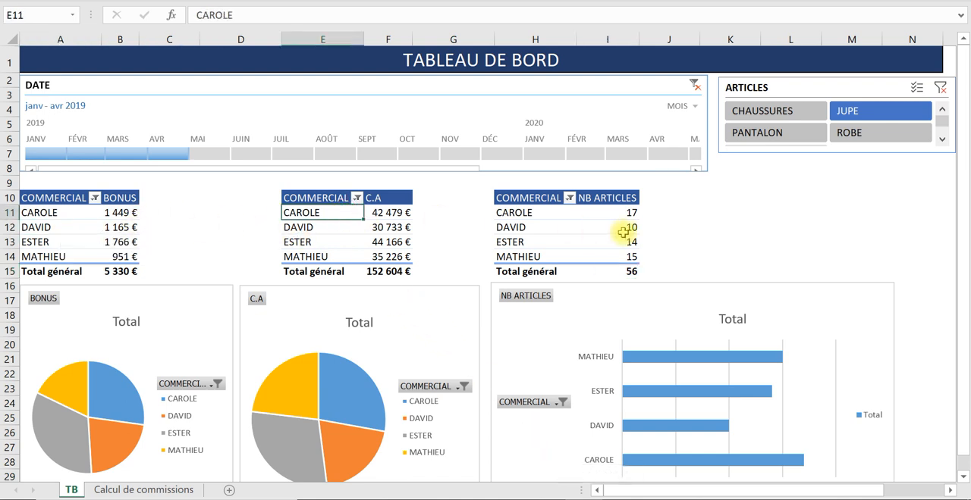
{"action": "left_click", "coordinate": [580, 224]}
{"action": "left_click", "coordinate": [75, 226]}
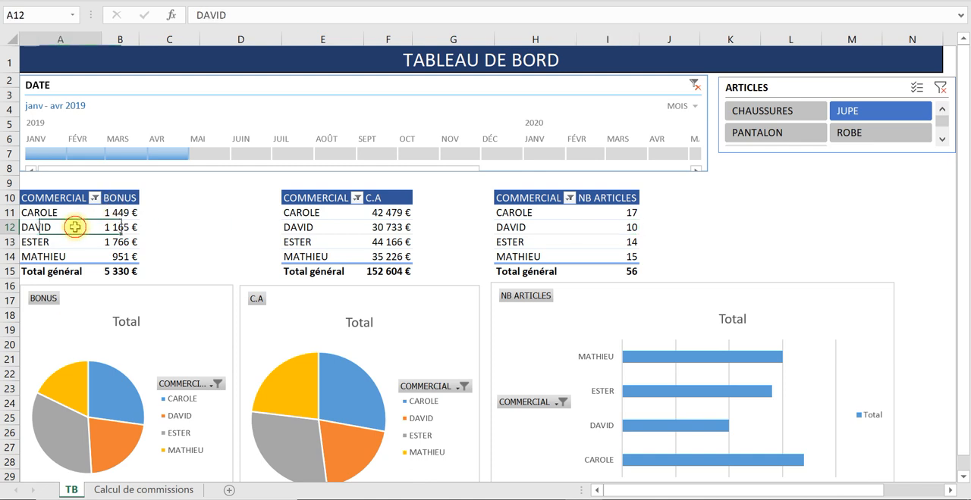
{"action": "left_click", "coordinate": [145, 322]}
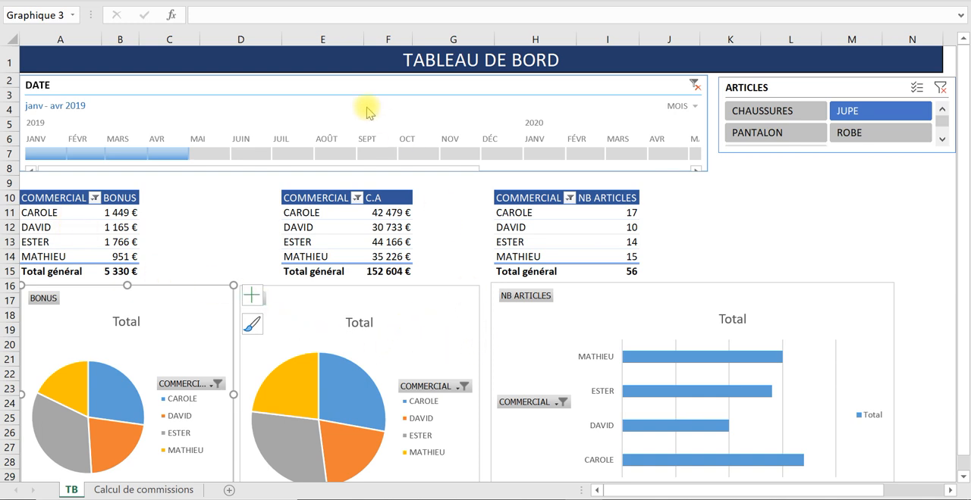
- Filter the dashboard with the DATE timeline on February 2019 and finally on May 2019, and select the ARTICLES slicer
{"action": "left_click", "coordinate": [341, 93]}
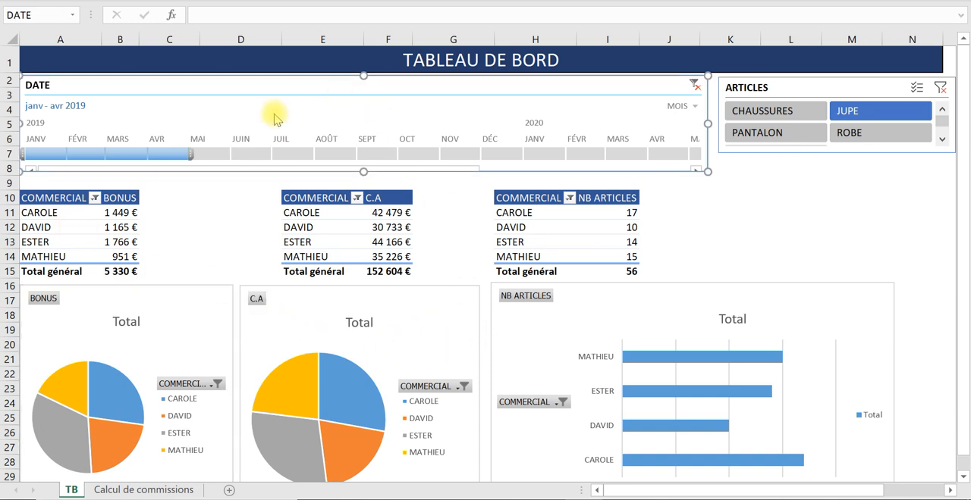
{"action": "left_click", "coordinate": [61, 152]}
{"action": "left_click", "coordinate": [101, 152]}
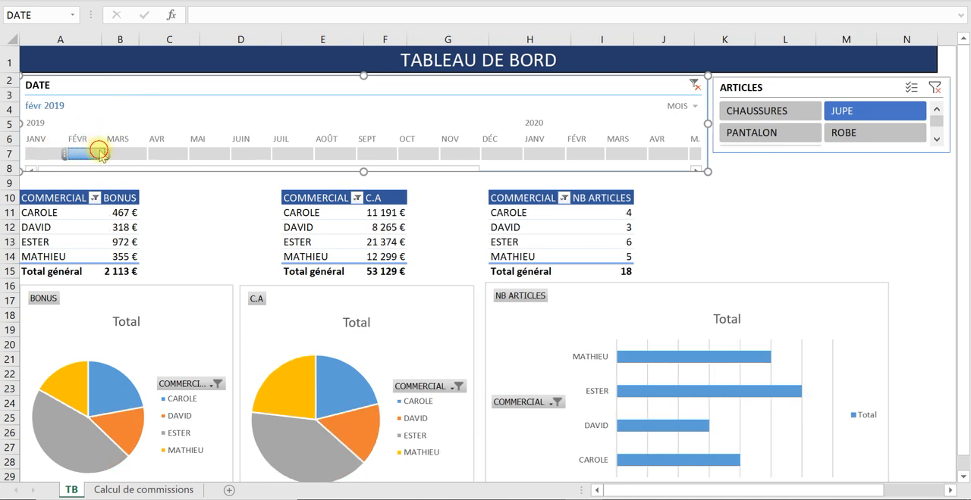
{"action": "left_click", "coordinate": [201, 153]}
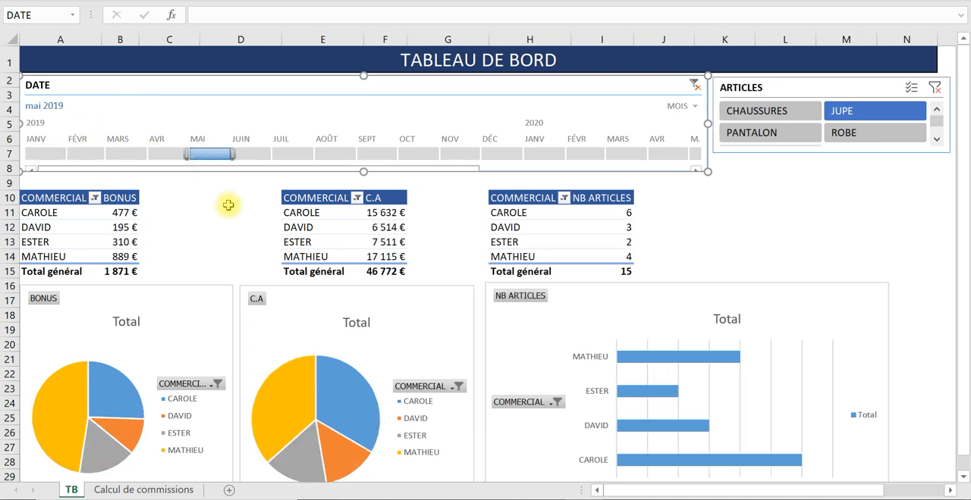
{"action": "left_click", "coordinate": [806, 84]}
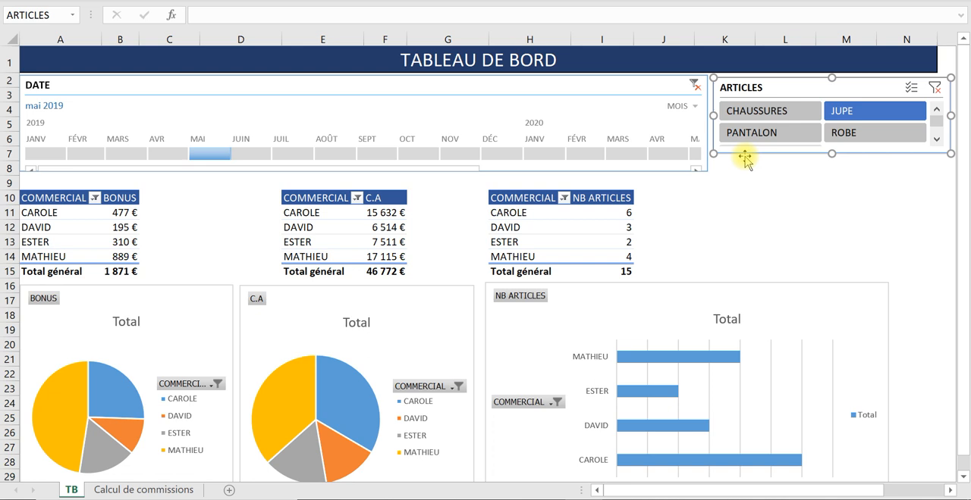
- Test the DATE timeline on single months between January and August 2019, ending back on May 2019
{"action": "left_click", "coordinate": [47, 156]}
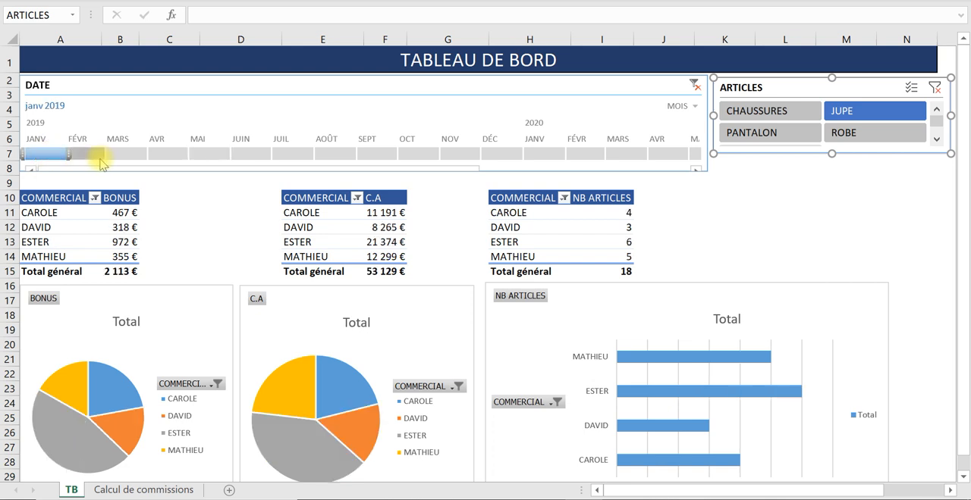
{"action": "left_click", "coordinate": [102, 157]}
{"action": "left_click", "coordinate": [157, 159]}
{"action": "left_click", "coordinate": [199, 155]}
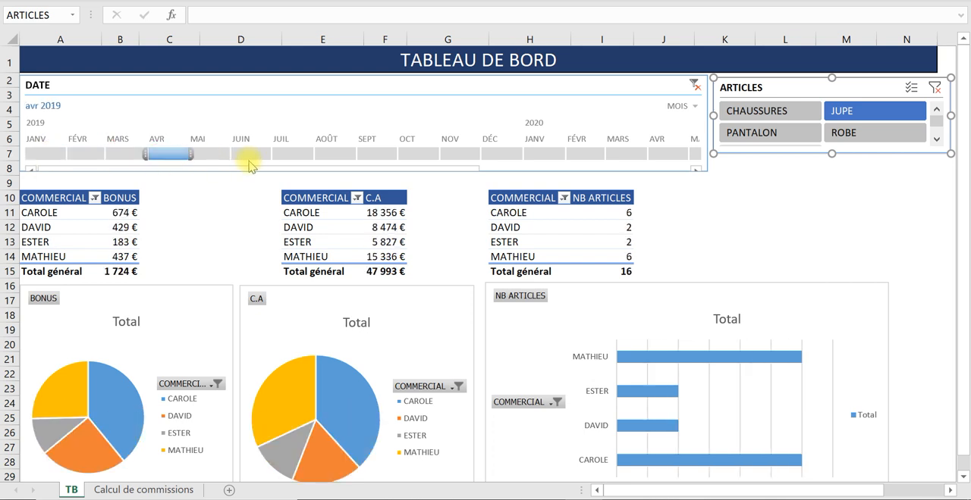
{"action": "left_click", "coordinate": [251, 156]}
{"action": "left_click", "coordinate": [334, 157]}
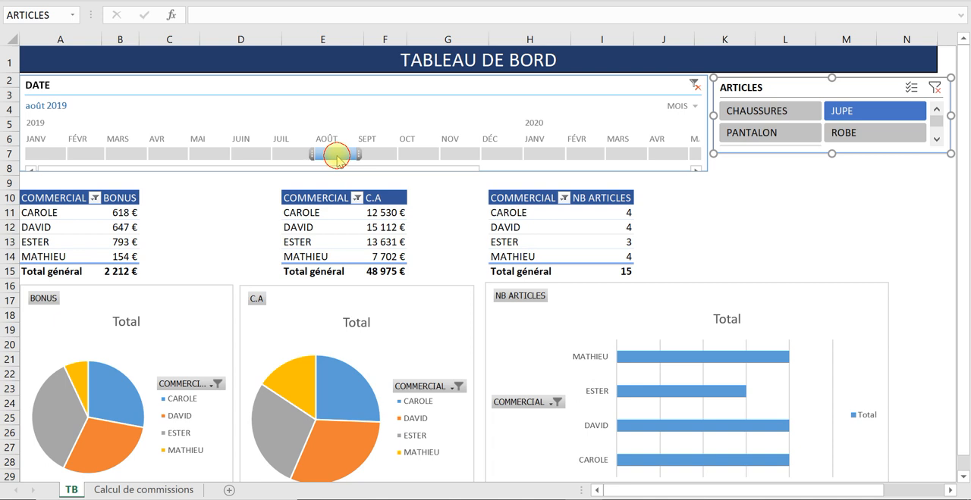
{"action": "left_click", "coordinate": [201, 154]}
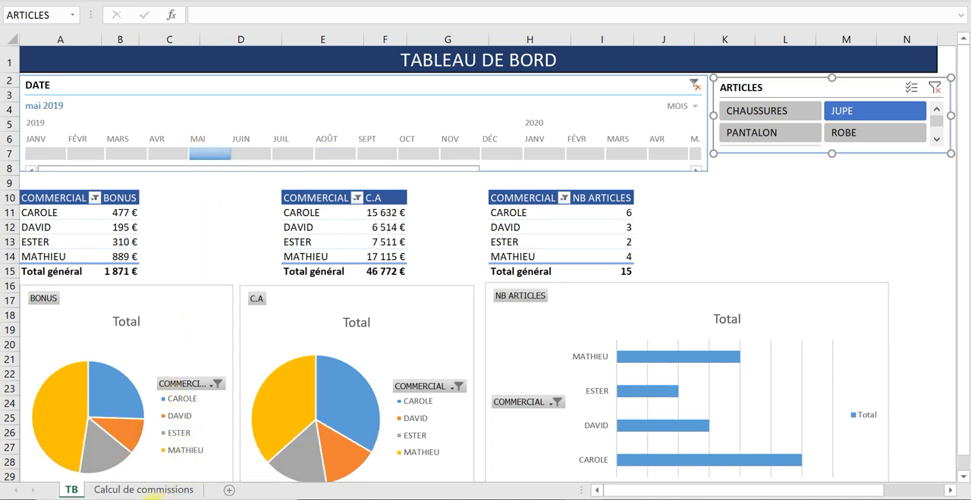
- On the Calcul de commissions sheet, start a new sales row below the last record with the DATE 01/01/2020
{"action": "left_click", "coordinate": [133, 491]}
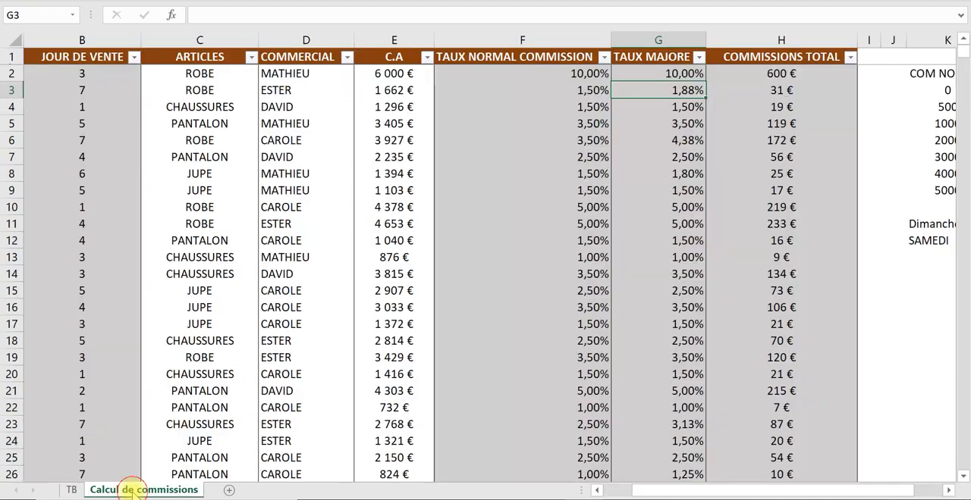
{"action": "left_click", "coordinate": [97, 406]}
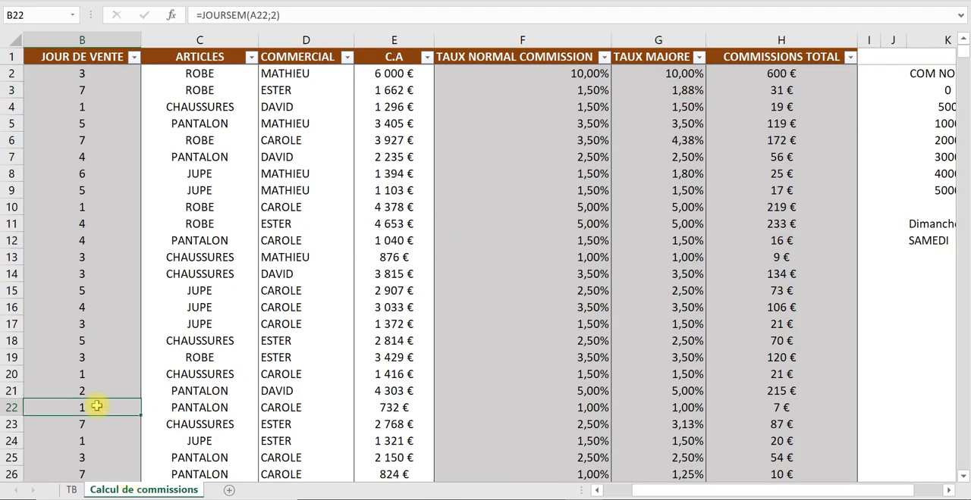
{"action": "key", "text": "Left"}
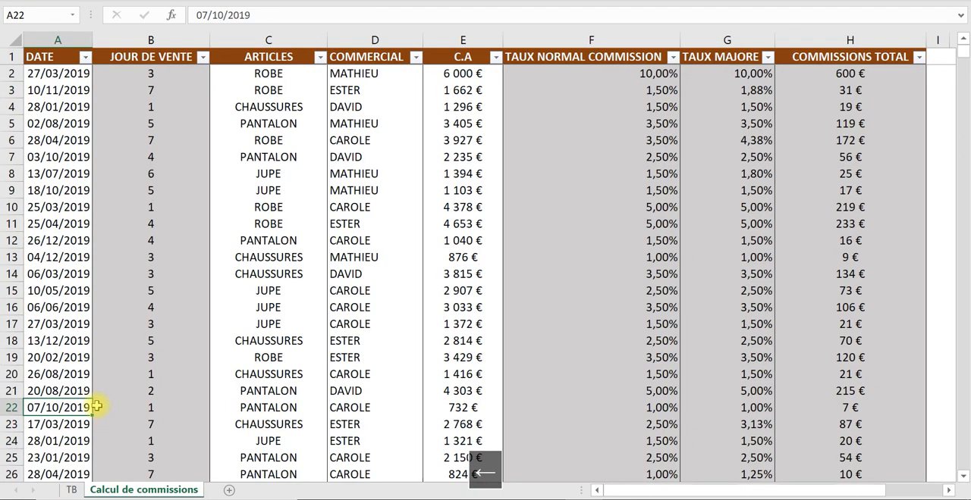
{"action": "key", "text": "ctrl+shift+Down"}
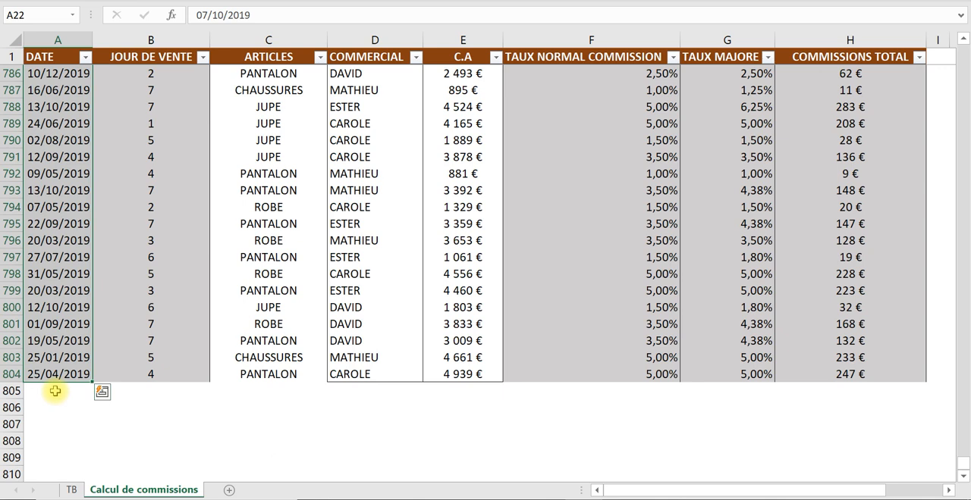
{"action": "left_click", "coordinate": [57, 391]}
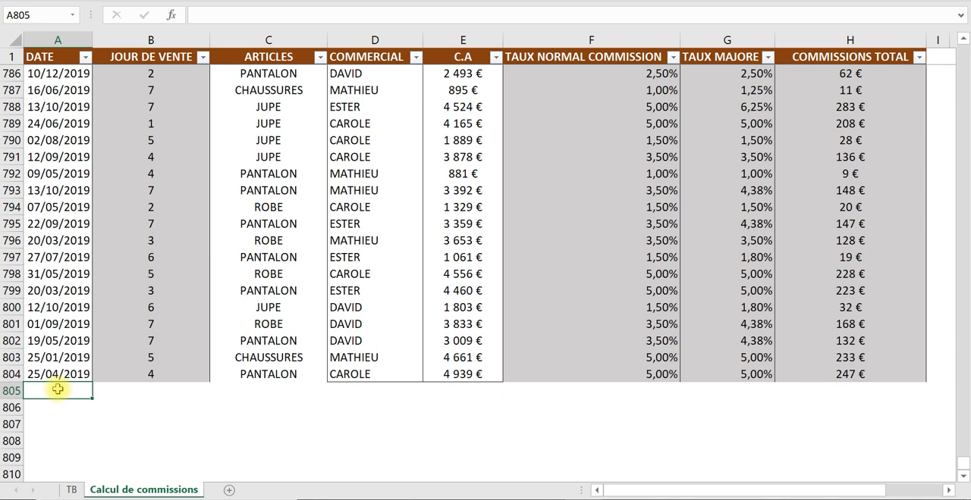
{"action": "type", "text": "01"}
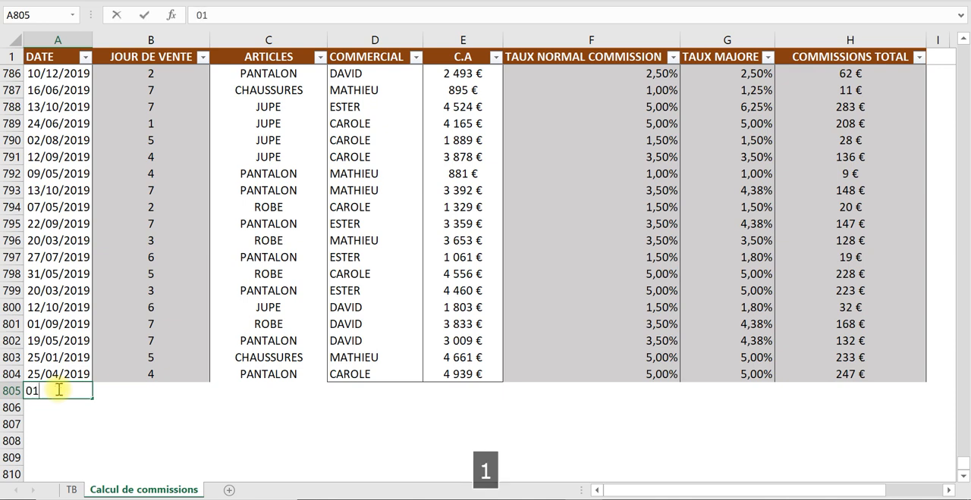
{"action": "type", "text": "/01/2020"}
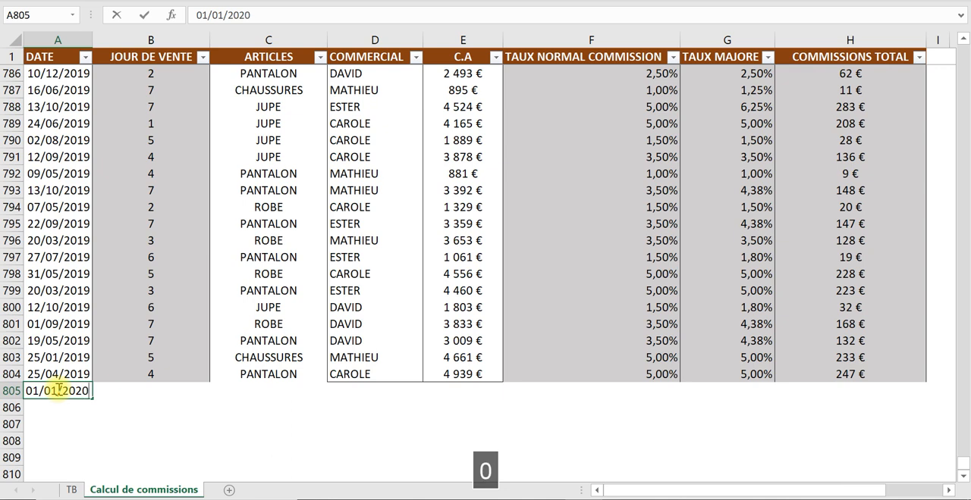
{"action": "key", "text": "Tab"}
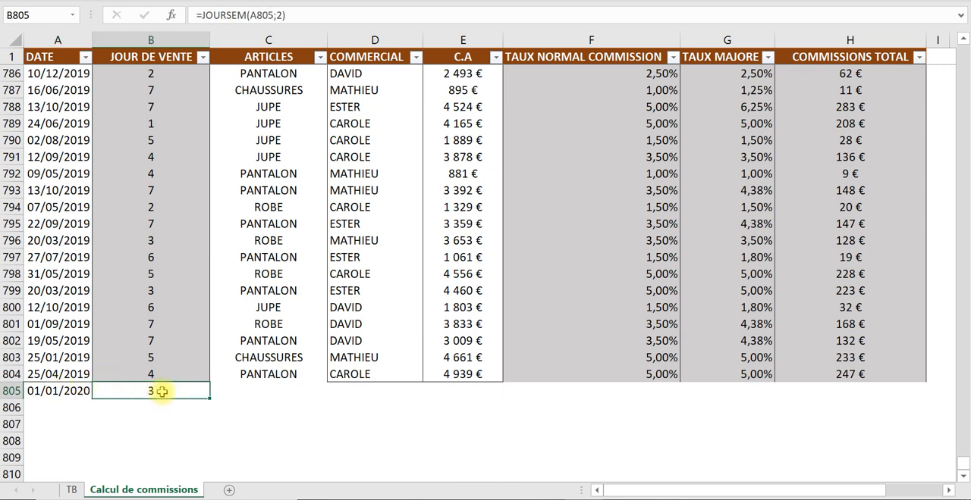
- Complete the new row 805 with article JEAN, the salesperson's name and a C.A of 10000, and check its COMMISSIONS TOTAL formula
{"action": "key", "text": "Tab"}
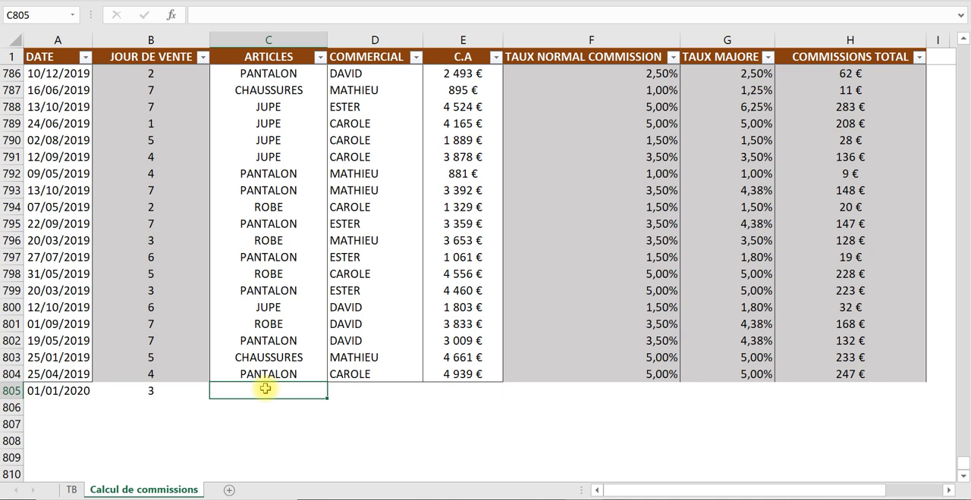
{"action": "type", "text": "JEAN"}
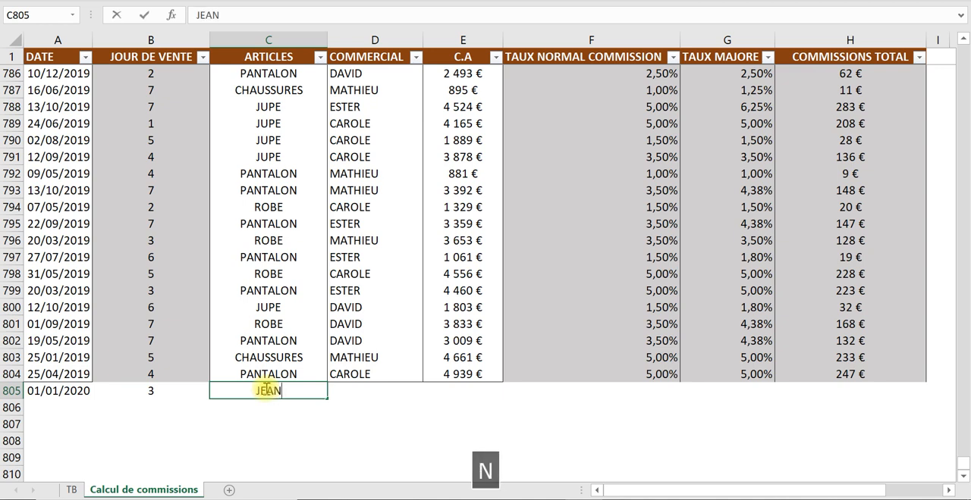
{"action": "key", "text": "Tab"}
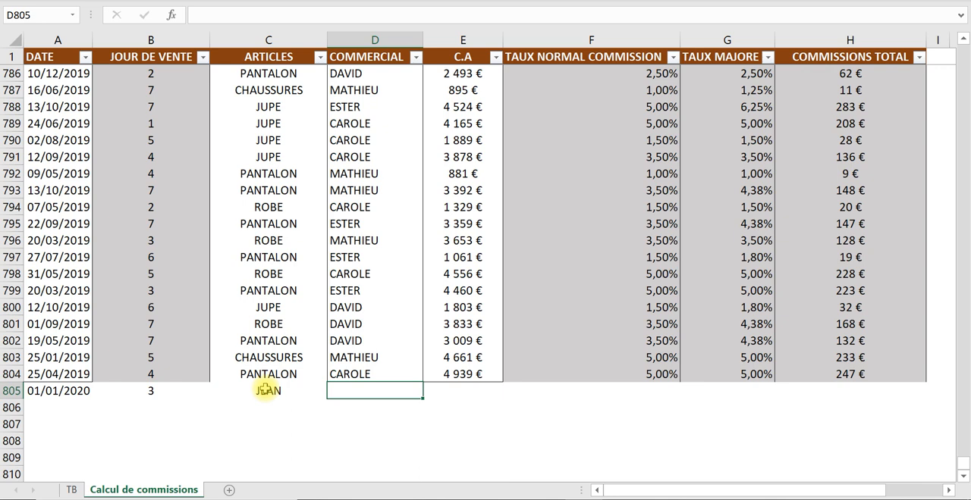
{"action": "type", "text": "STEPHANE"}
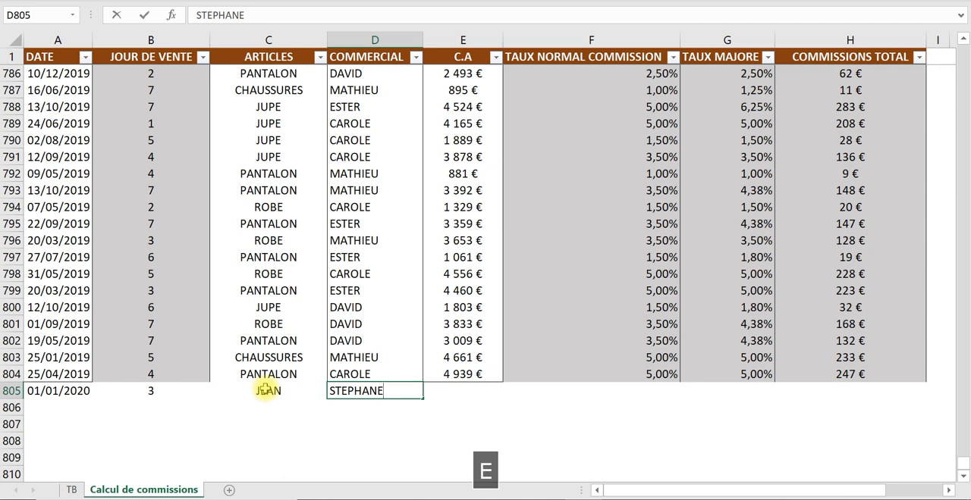
{"action": "key", "text": "Tab"}
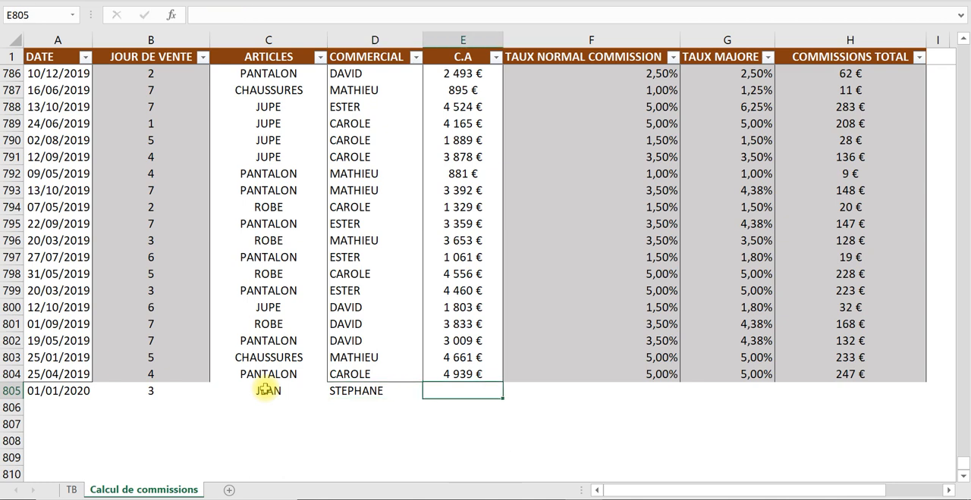
{"action": "type", "text": "10000"}
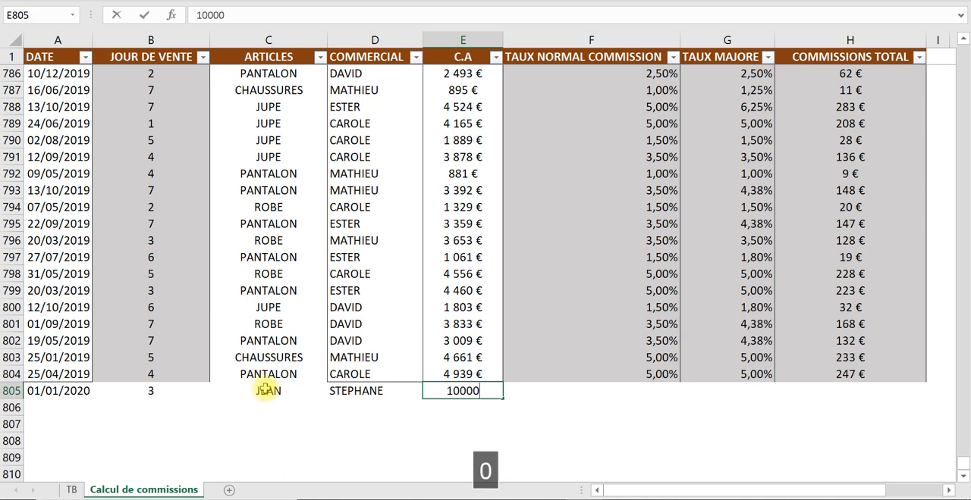
{"action": "key", "text": "Tab"}
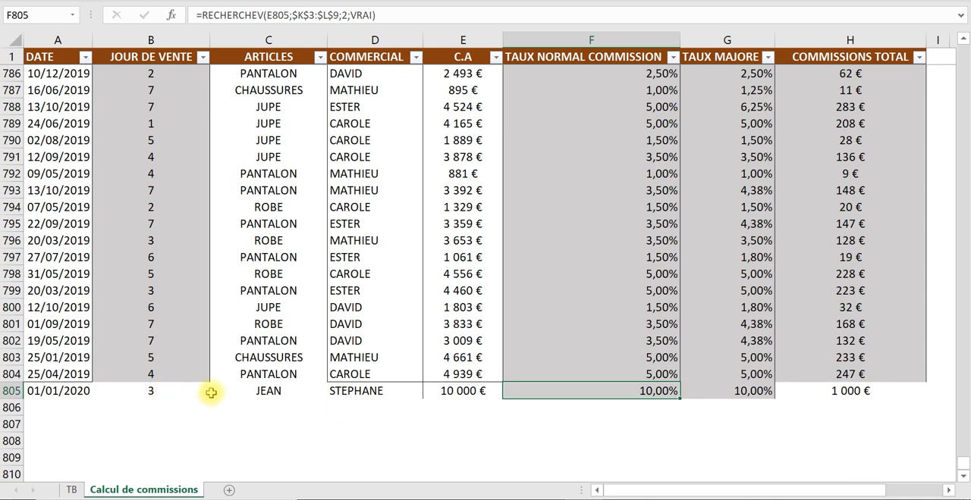
{"action": "left_click", "coordinate": [846, 391]}
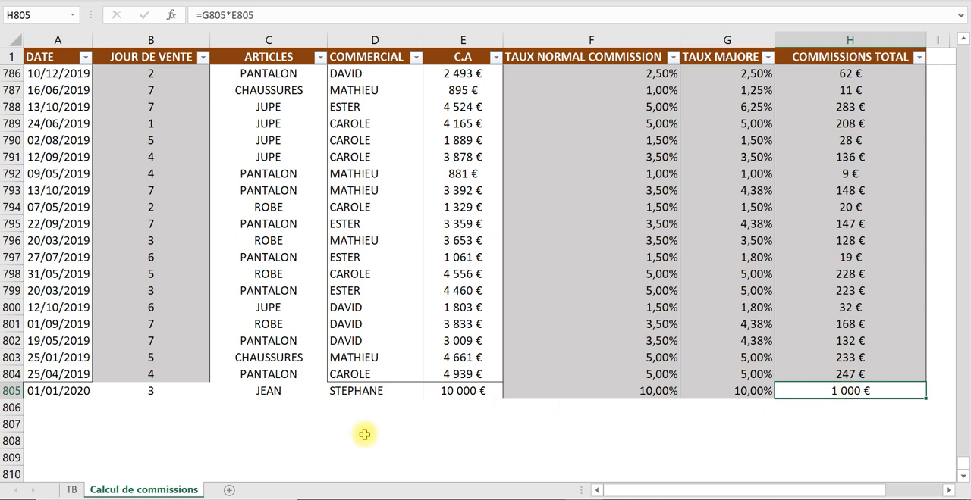
- Return to the TB sheet and filter the dashboard on February 2019 with the DATE timeline
{"action": "left_click", "coordinate": [72, 491]}
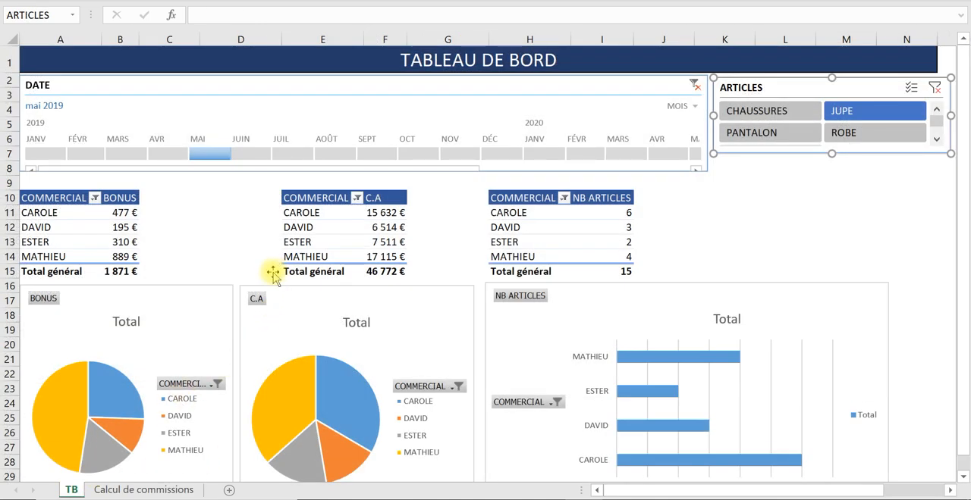
{"action": "scroll", "coordinate": [273, 273], "scroll_direction": "down", "scroll_amount": 1}
{"action": "left_click", "coordinate": [317, 186]}
{"action": "left_click", "coordinate": [122, 186]}
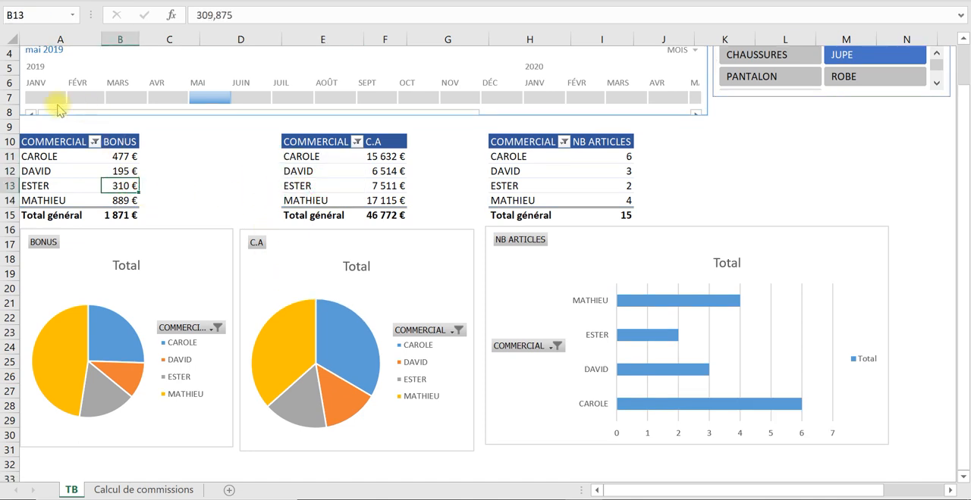
{"action": "left_click", "coordinate": [34, 96]}
{"action": "left_click", "coordinate": [85, 97]}
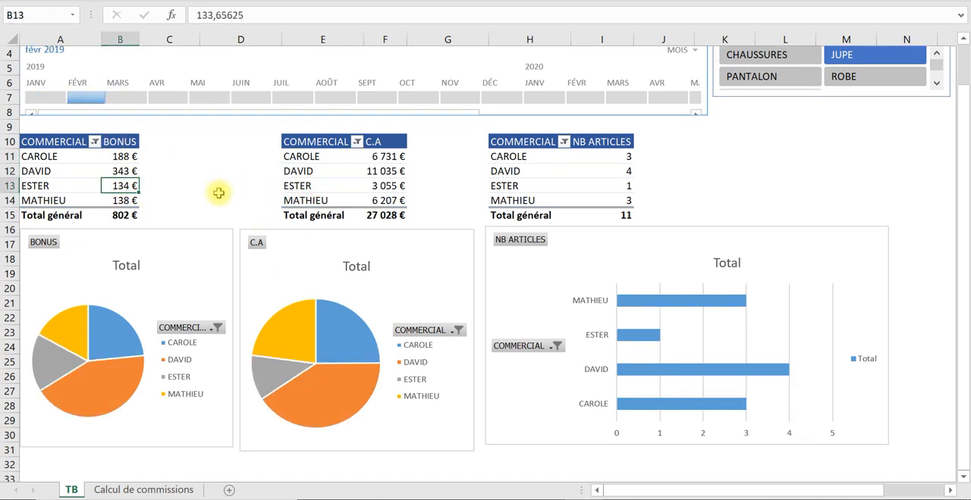
- Restore the full ribbon with tabs and commands, and refresh all pivot tables from the BONUS table
{"action": "left_click", "coordinate": [940, 6]}
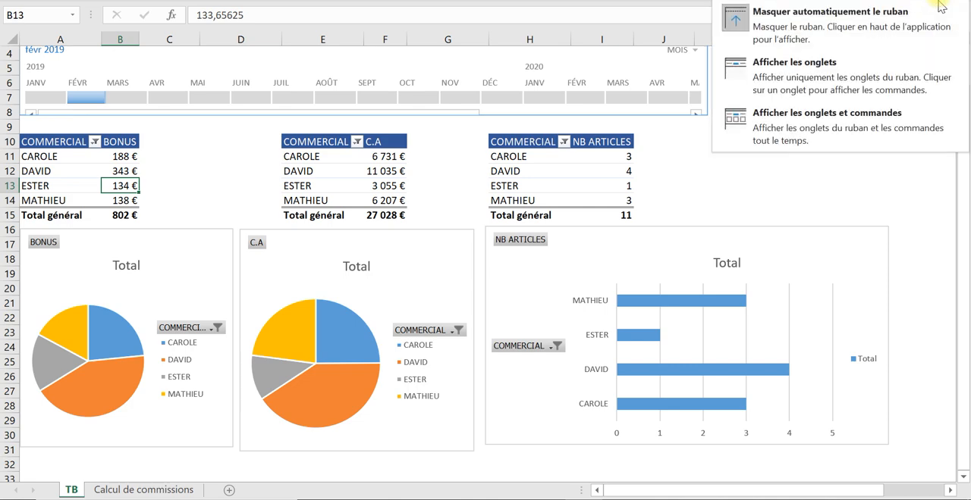
{"action": "left_click", "coordinate": [816, 112]}
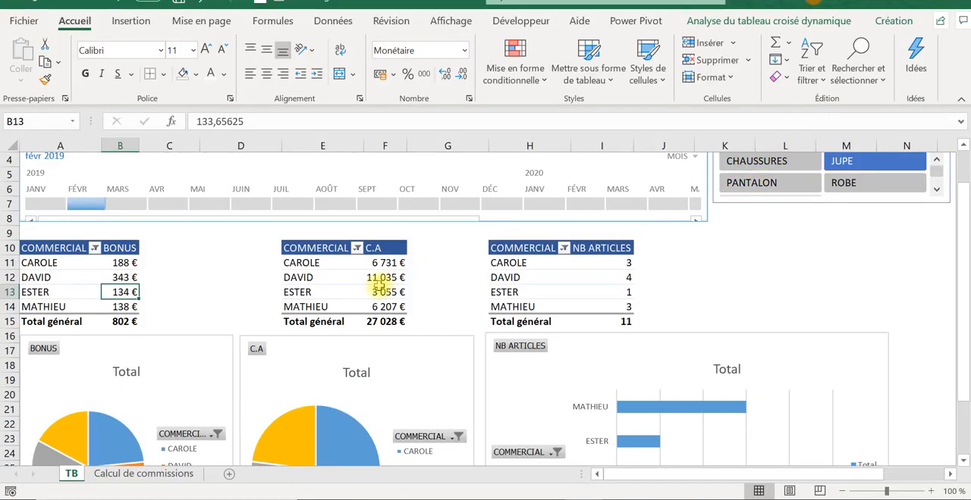
{"action": "left_click", "coordinate": [185, 295]}
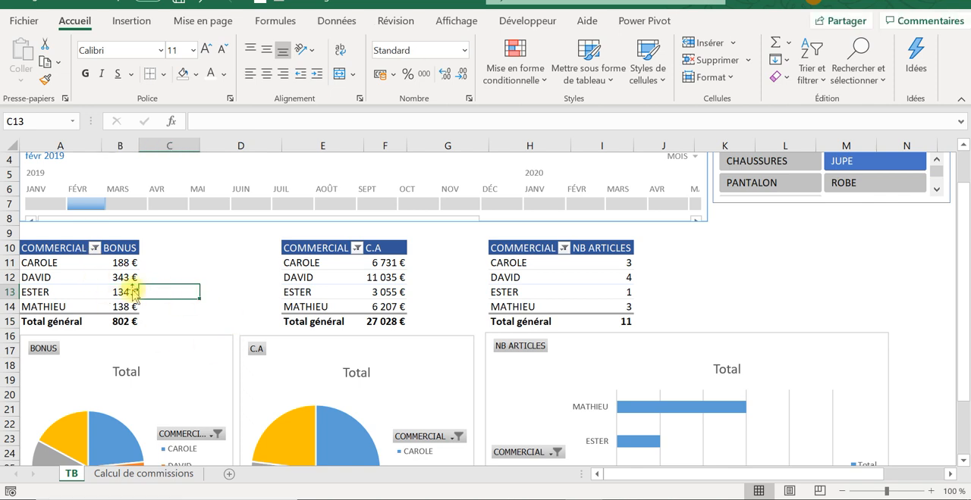
{"action": "left_click", "coordinate": [125, 277]}
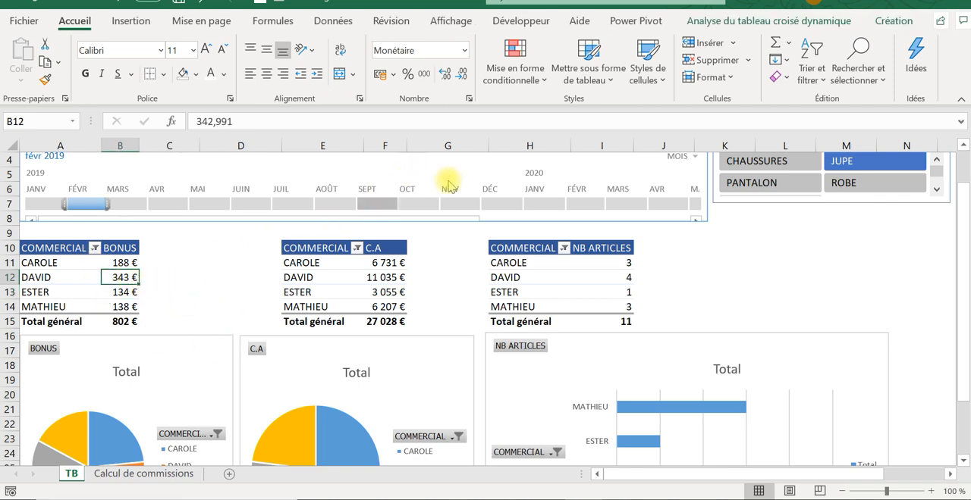
{"action": "left_click", "coordinate": [726, 23]}
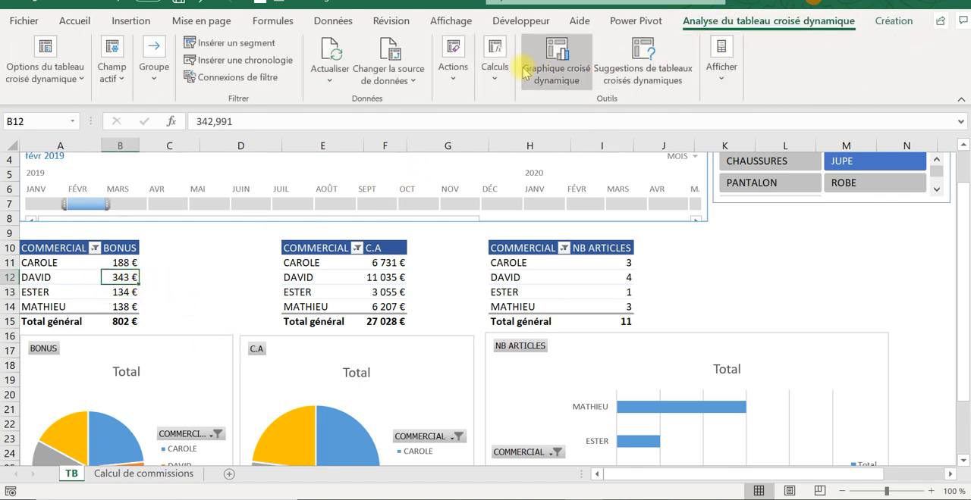
{"action": "left_click", "coordinate": [332, 82]}
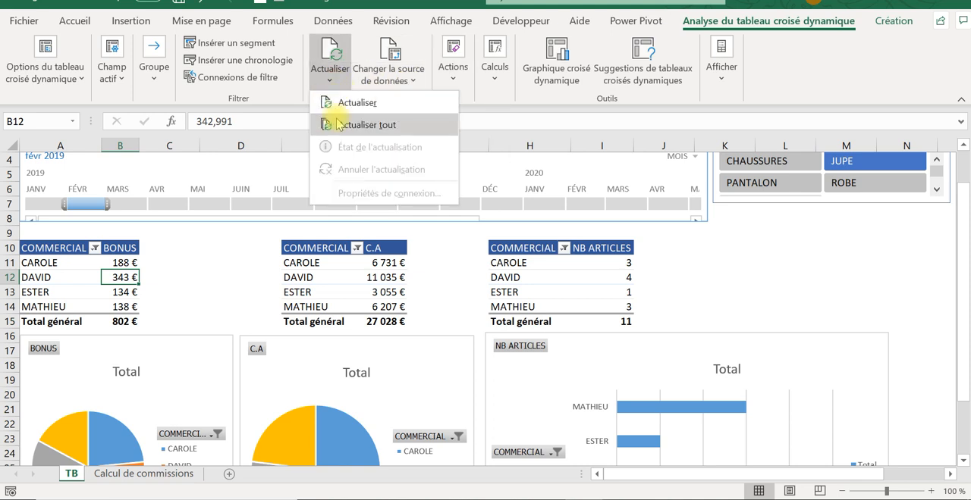
{"action": "left_click", "coordinate": [339, 126]}
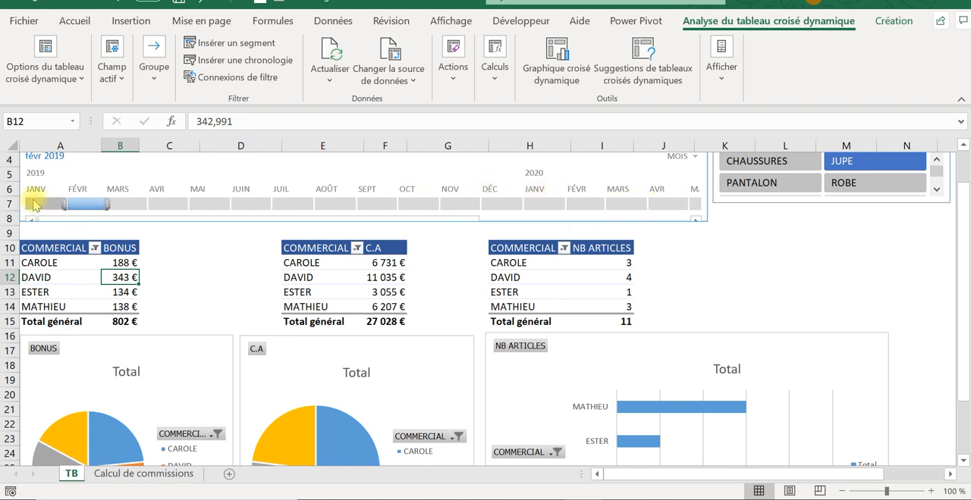
- Clear the filters of the DATE timeline and the ARTICLES slicer
{"action": "scroll", "coordinate": [770, 258], "scroll_direction": "up", "scroll_amount": 1}
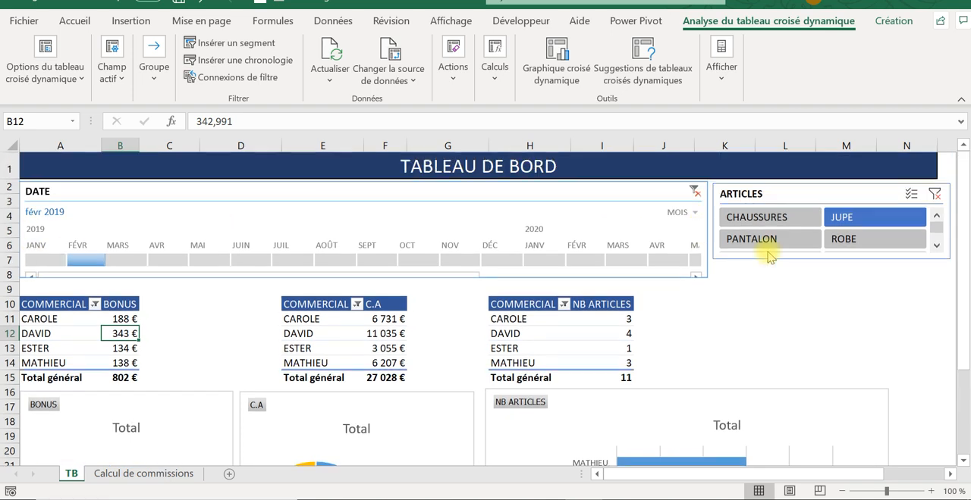
{"action": "left_click", "coordinate": [689, 192]}
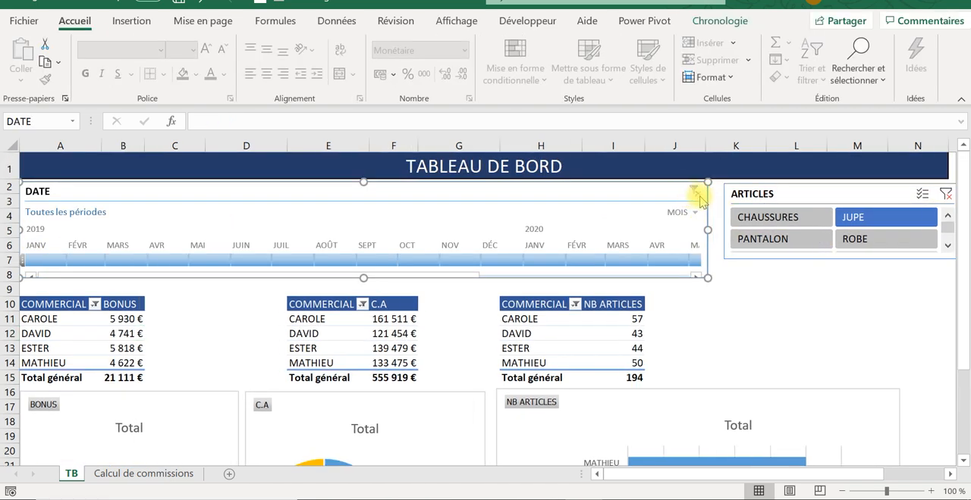
{"action": "left_click", "coordinate": [945, 194]}
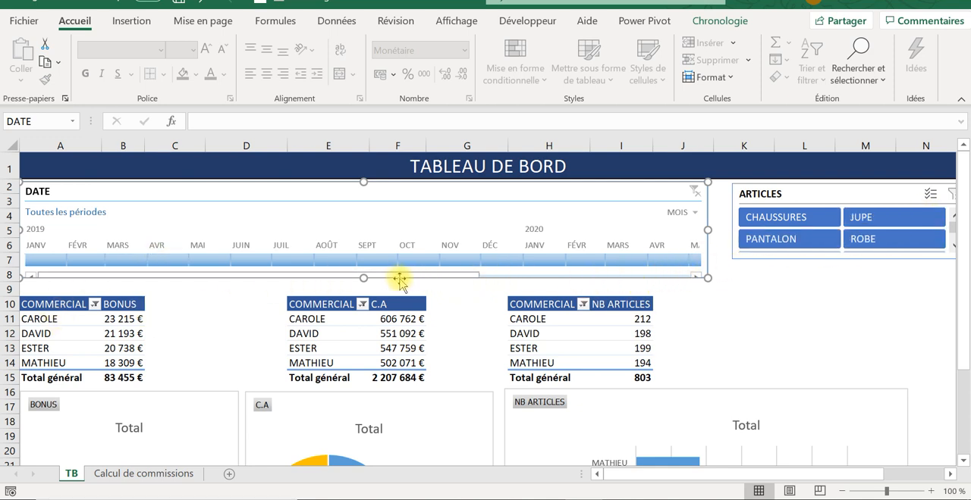
{"action": "left_click_drag", "start_coordinate": [406, 279], "coordinate": [596, 278]}
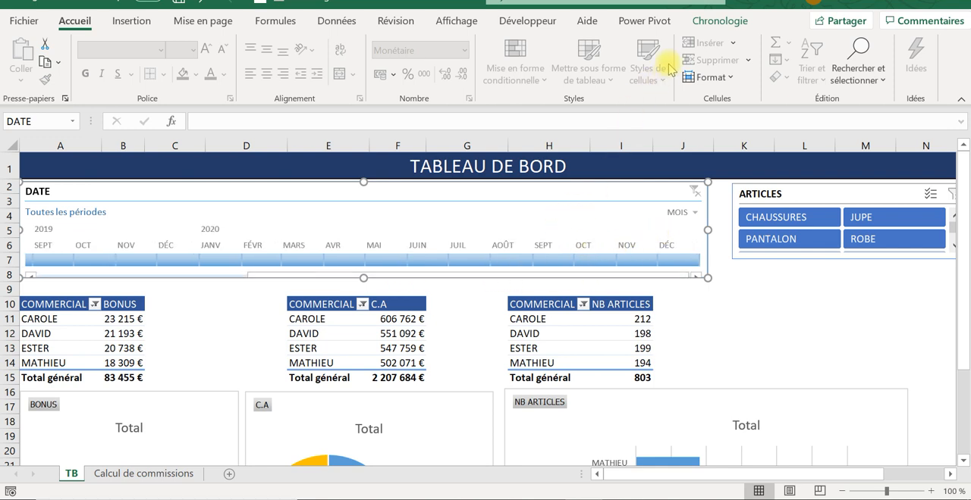
{"action": "left_click", "coordinate": [709, 28]}
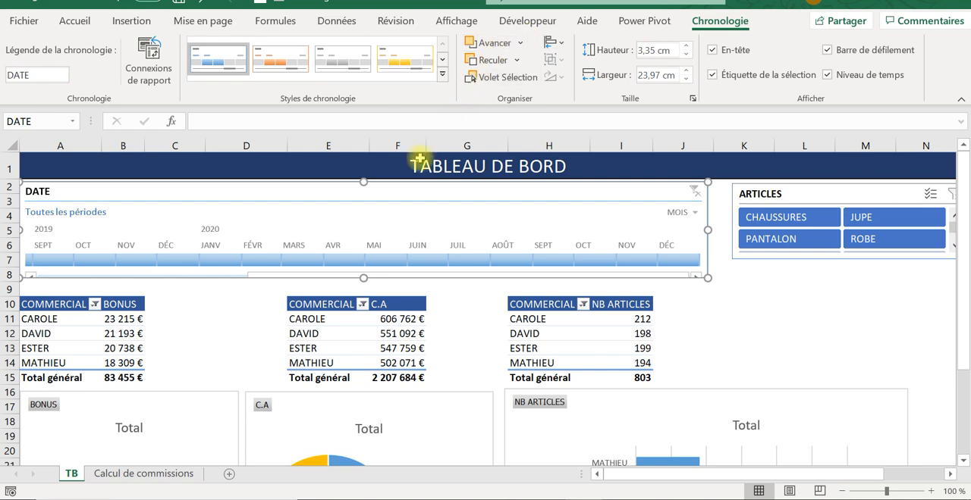
- Check the DATE and JOUR DE VENTE cells of row 805 on the Calcul de commissions sheet
{"action": "left_click", "coordinate": [99, 473]}
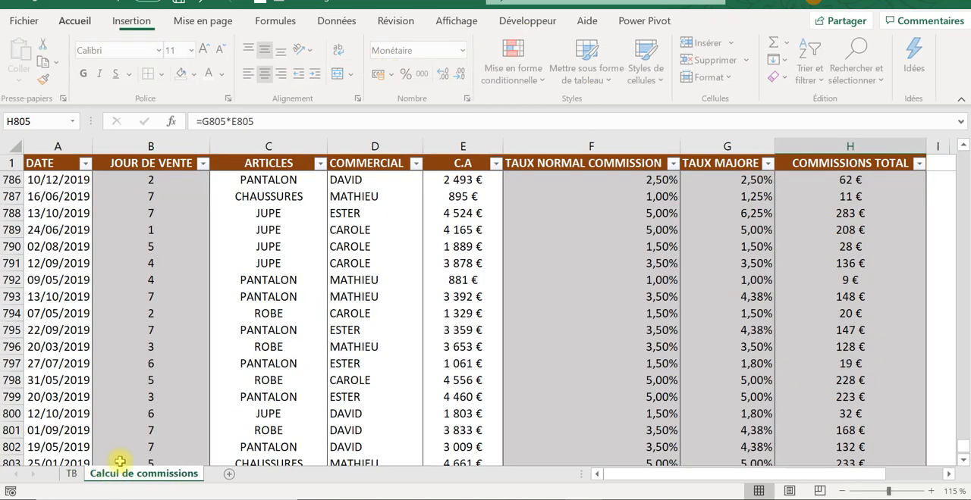
{"action": "scroll", "coordinate": [109, 427], "scroll_direction": "down", "scroll_amount": 4}
{"action": "scroll", "coordinate": [108, 429], "scroll_direction": "up", "scroll_amount": 3}
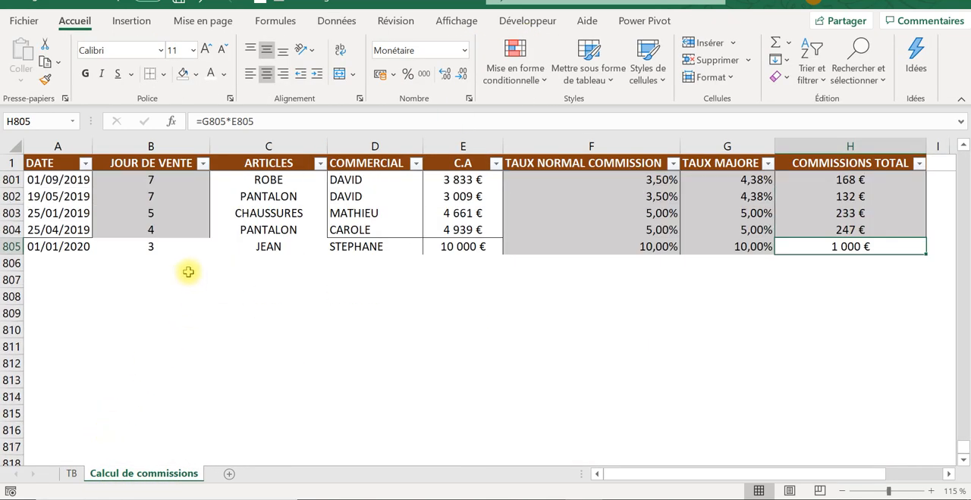
{"action": "left_click", "coordinate": [78, 247]}
{"action": "left_click", "coordinate": [172, 247]}
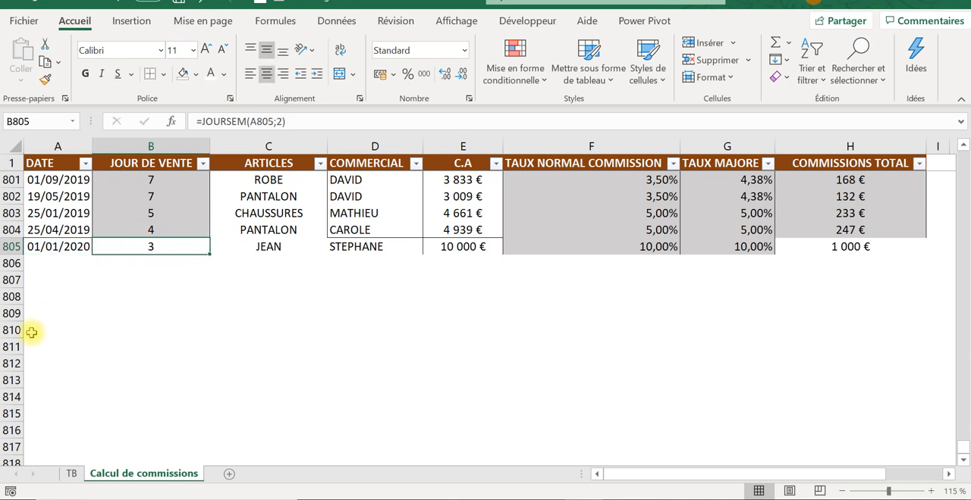
- Go back to the TB sheet and refresh all pivot tables again from the C.A table
{"action": "left_click", "coordinate": [74, 473]}
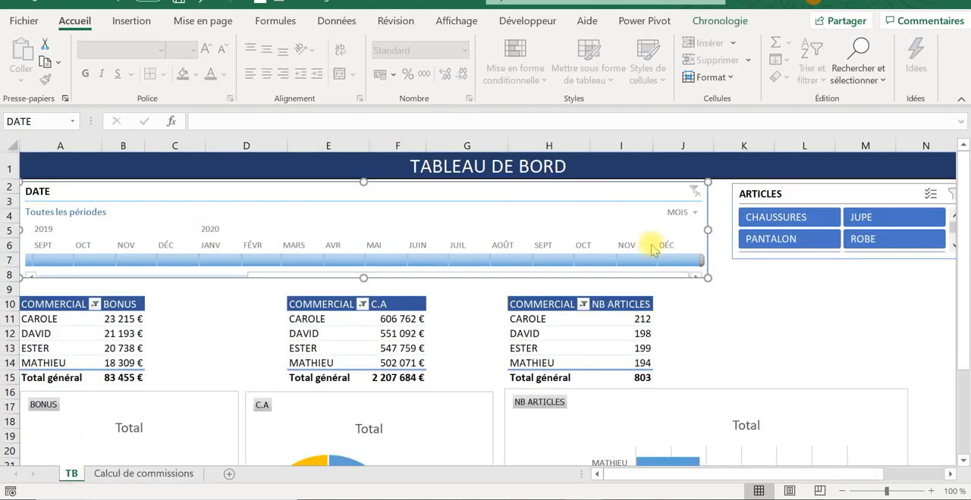
{"action": "left_click", "coordinate": [719, 21]}
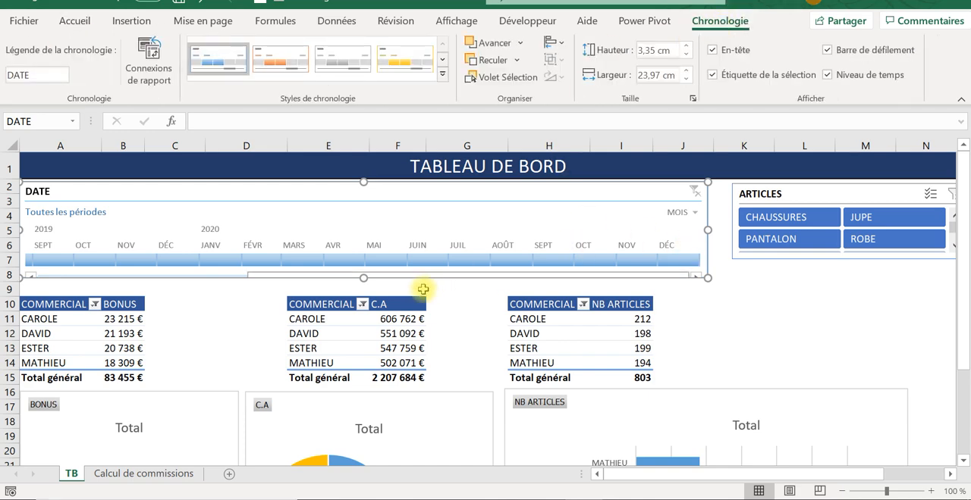
{"action": "left_click", "coordinate": [340, 347]}
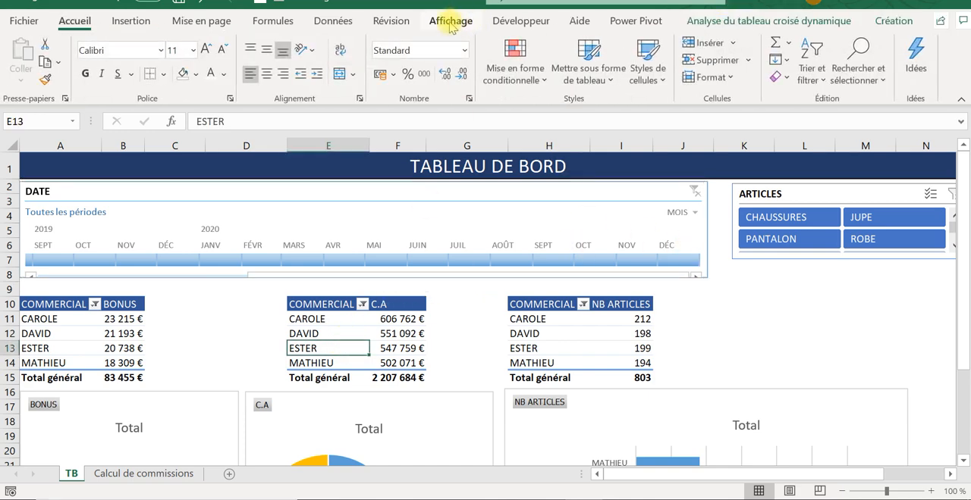
{"action": "left_click", "coordinate": [777, 21]}
{"action": "left_click", "coordinate": [352, 69]}
{"action": "left_click", "coordinate": [350, 66]}
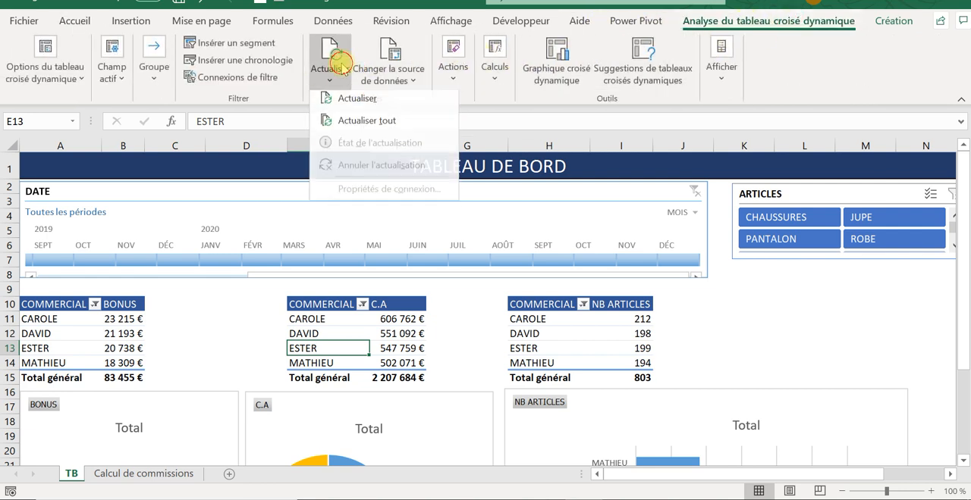
{"action": "left_click", "coordinate": [358, 119]}
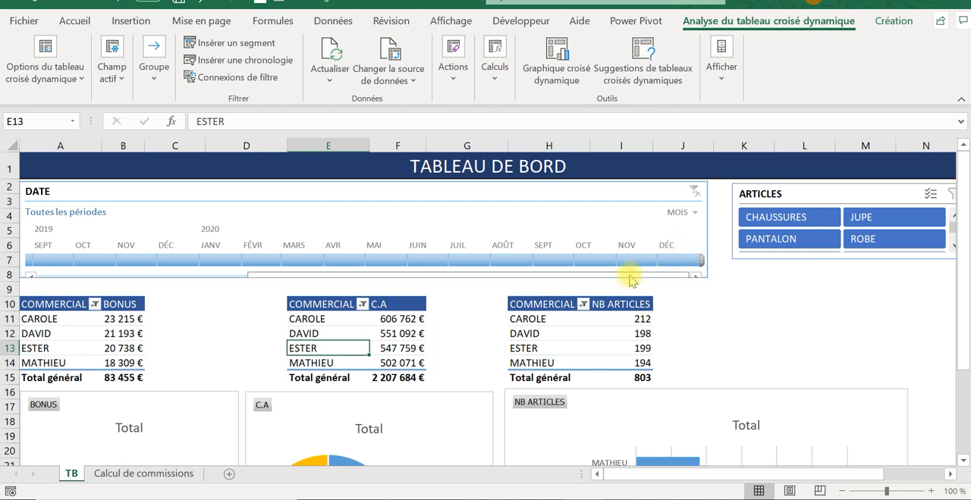
- Examine the DATE timeline's 2020 months and its report connections to TCD1, TCD2 and TCD3, leaving them as they are
{"action": "left_click_drag", "start_coordinate": [626, 274], "coordinate": [308, 255]}
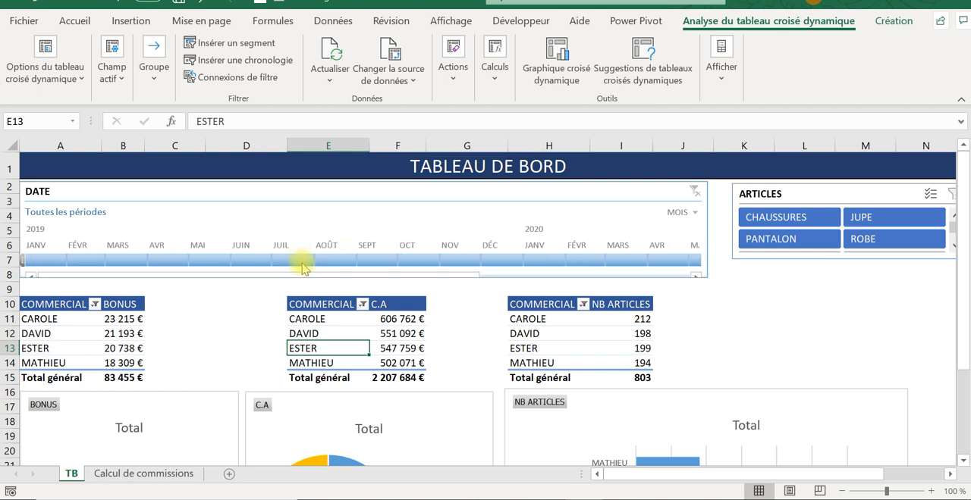
{"action": "left_click", "coordinate": [308, 269]}
{"action": "left_click_drag", "start_coordinate": [456, 275], "coordinate": [547, 276]}
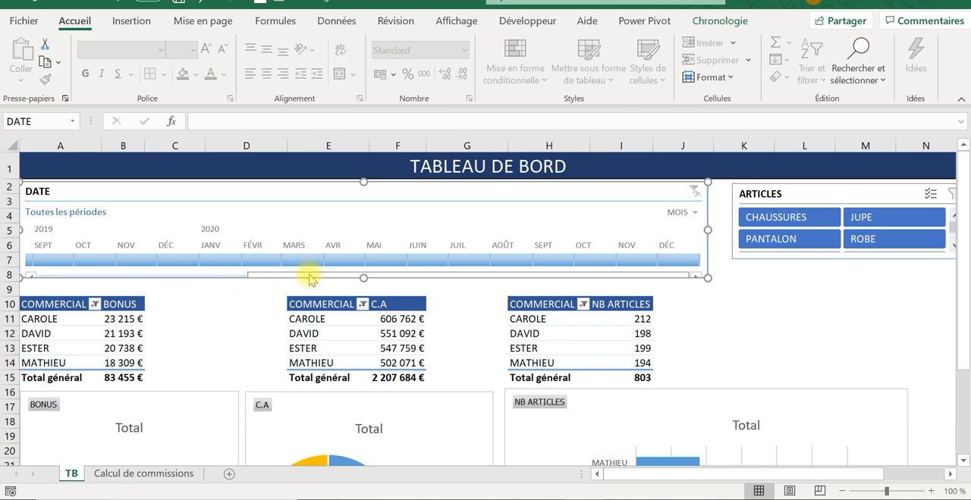
{"action": "left_click", "coordinate": [692, 23]}
{"action": "left_click", "coordinate": [149, 68]}
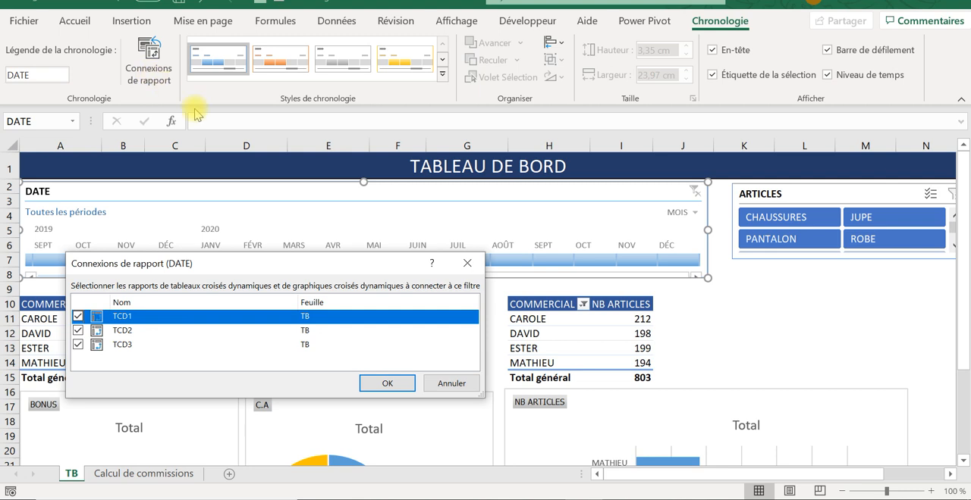
{"action": "left_click", "coordinate": [451, 383]}
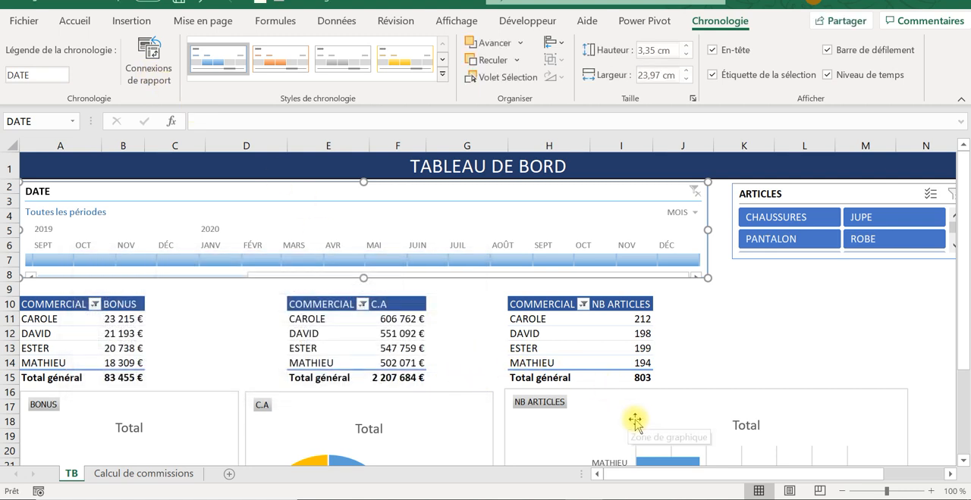
- Recheck the date and the COMMISSIONS TOTAL formula of row 805 on the Calcul de commissions sheet
{"action": "left_click", "coordinate": [104, 474]}
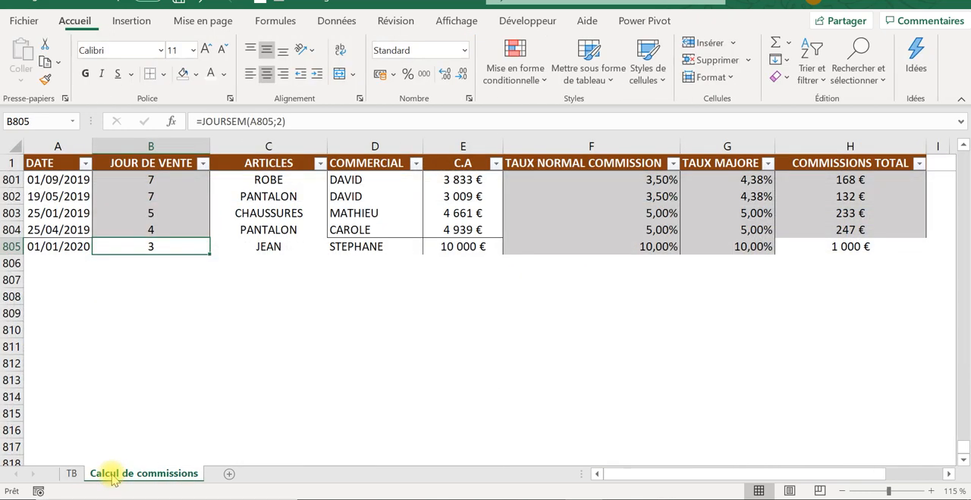
{"action": "left_click", "coordinate": [122, 261]}
{"action": "left_click", "coordinate": [76, 245]}
{"action": "left_click", "coordinate": [112, 297]}
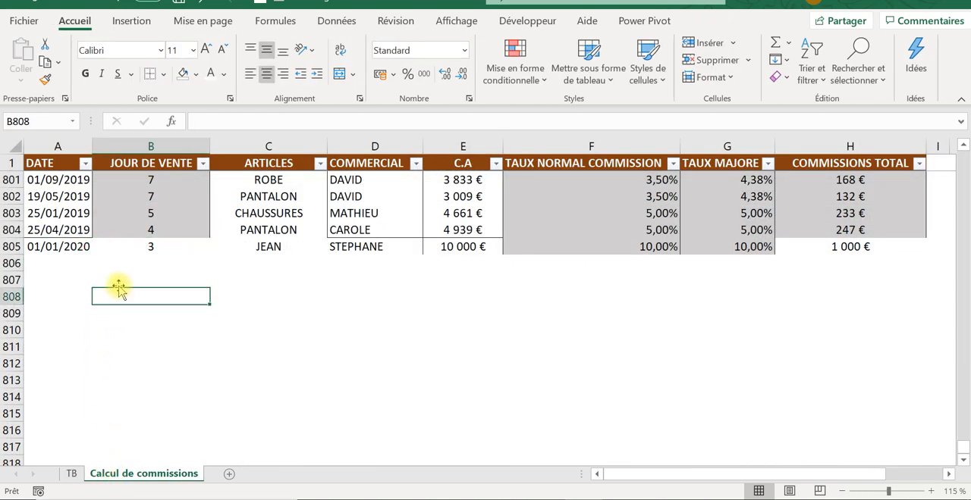
{"action": "left_click", "coordinate": [856, 250]}
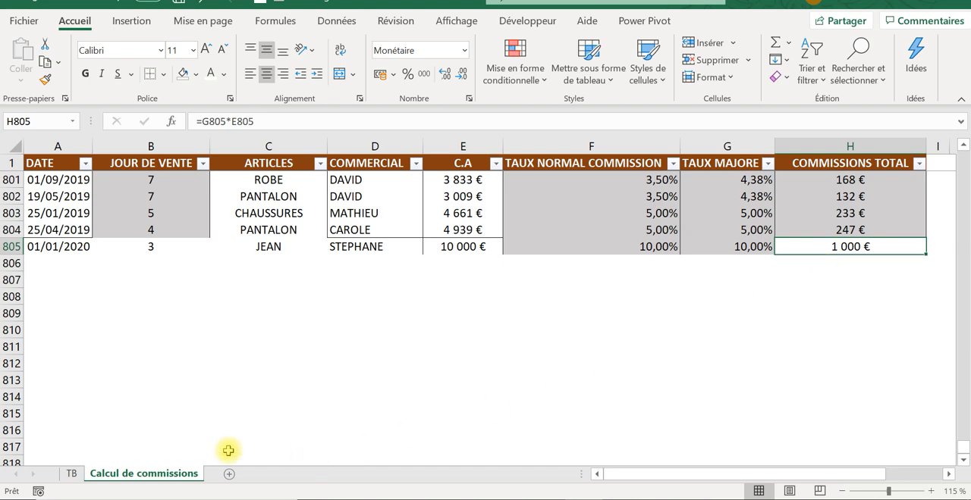
- On the TB sheet, review the BONUS pivot table's data source and accept the range 'Calcul de commissions'!$A:$H
{"action": "left_click", "coordinate": [66, 474]}
{"action": "left_click", "coordinate": [43, 334]}
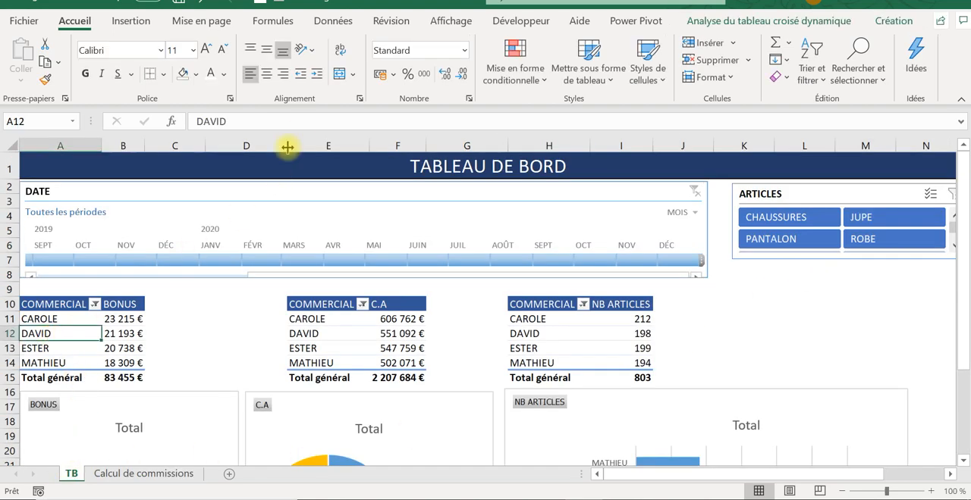
{"action": "left_click", "coordinate": [691, 21]}
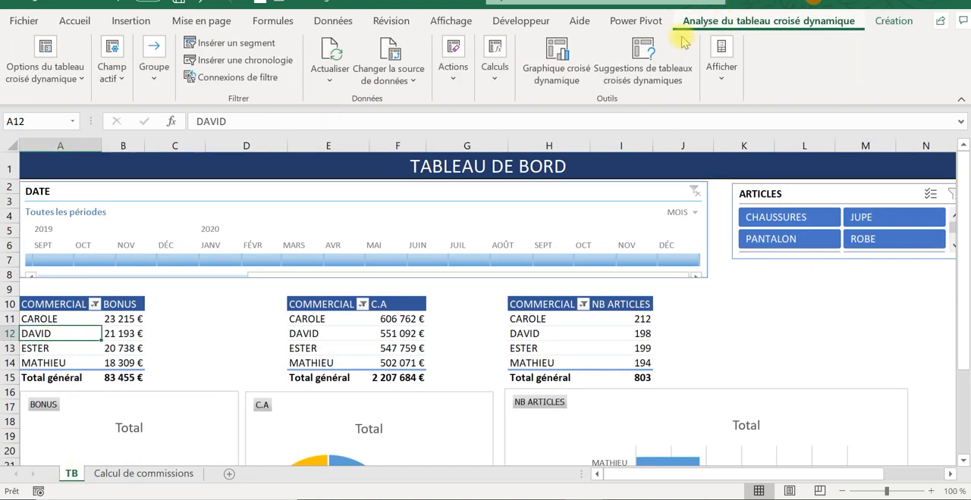
{"action": "left_click", "coordinate": [412, 81]}
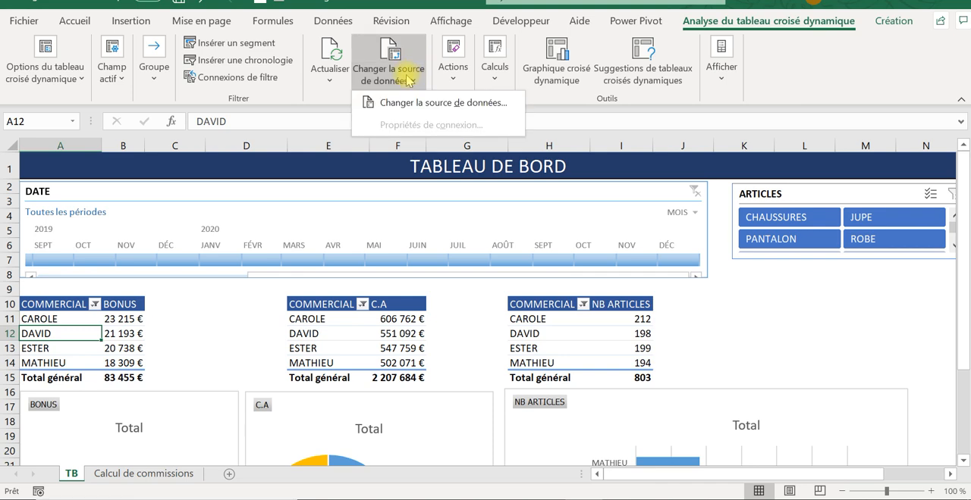
{"action": "left_click", "coordinate": [380, 101]}
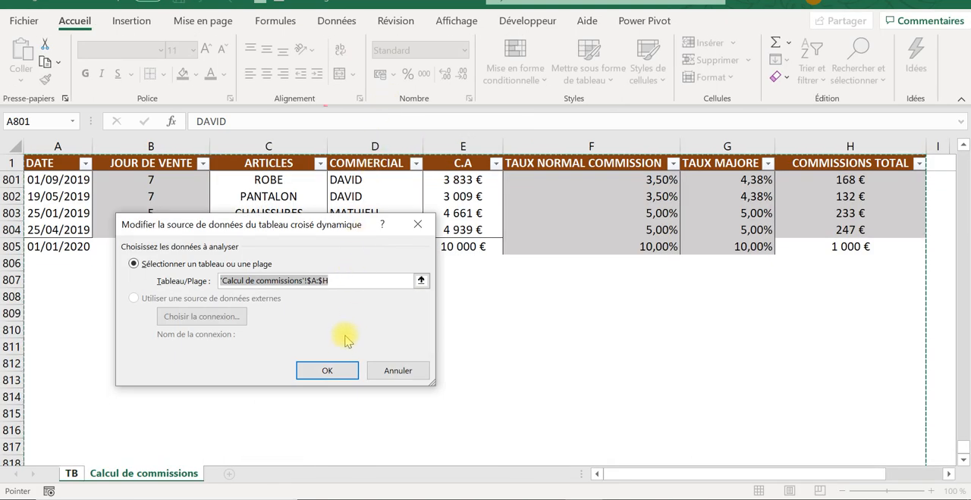
{"action": "left_click", "coordinate": [327, 371]}
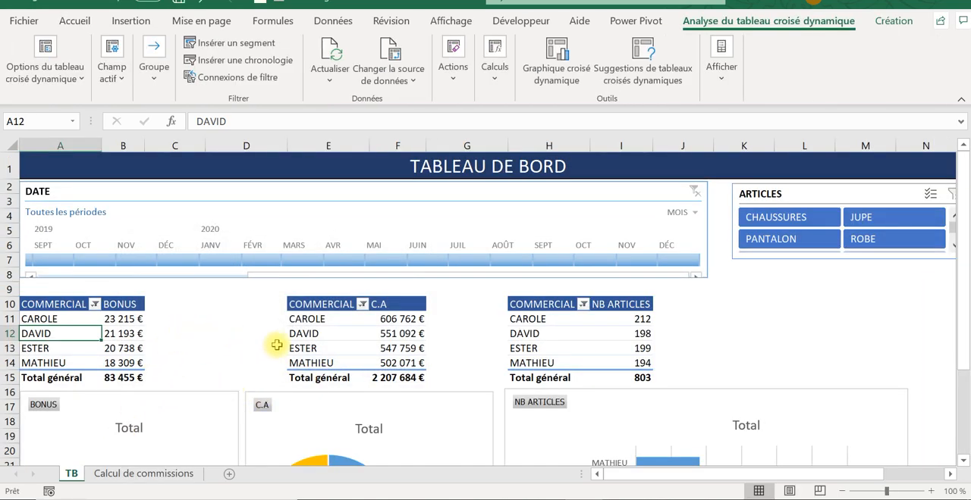
- Refresh all pivot tables on the TB sheet and widen the DATE timeline to about 24.47 cm
{"action": "left_click", "coordinate": [341, 78]}
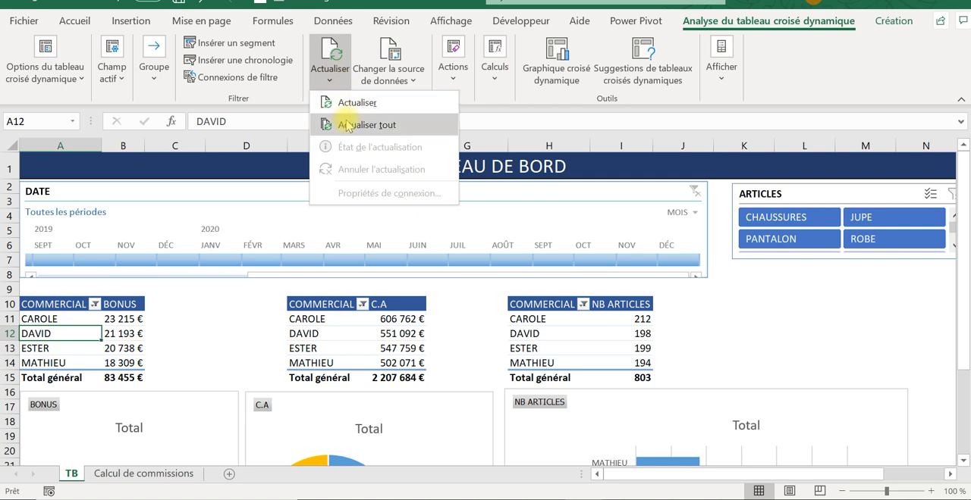
{"action": "left_click", "coordinate": [337, 124]}
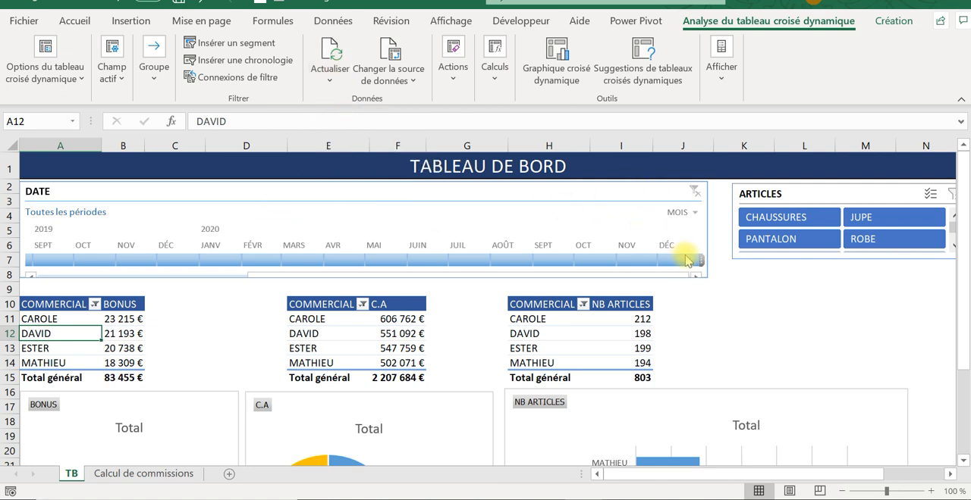
{"action": "left_click", "coordinate": [639, 194]}
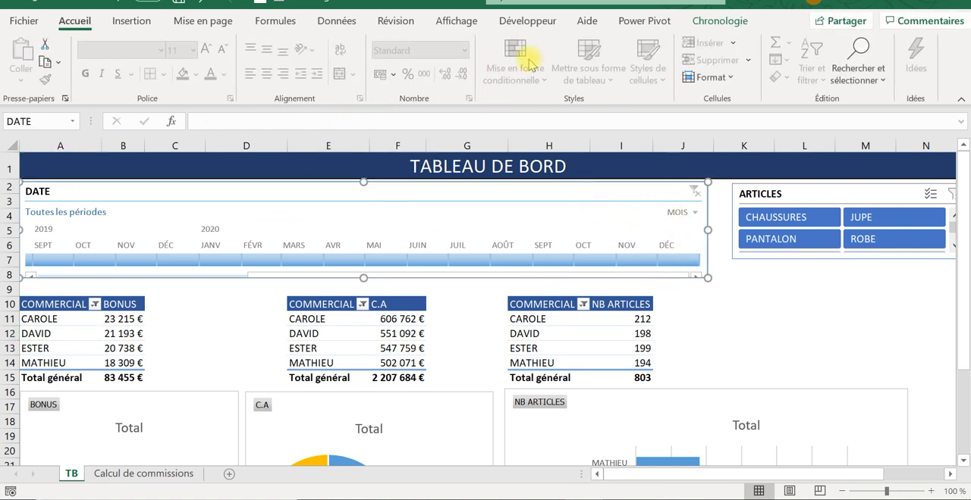
{"action": "left_click", "coordinate": [709, 21]}
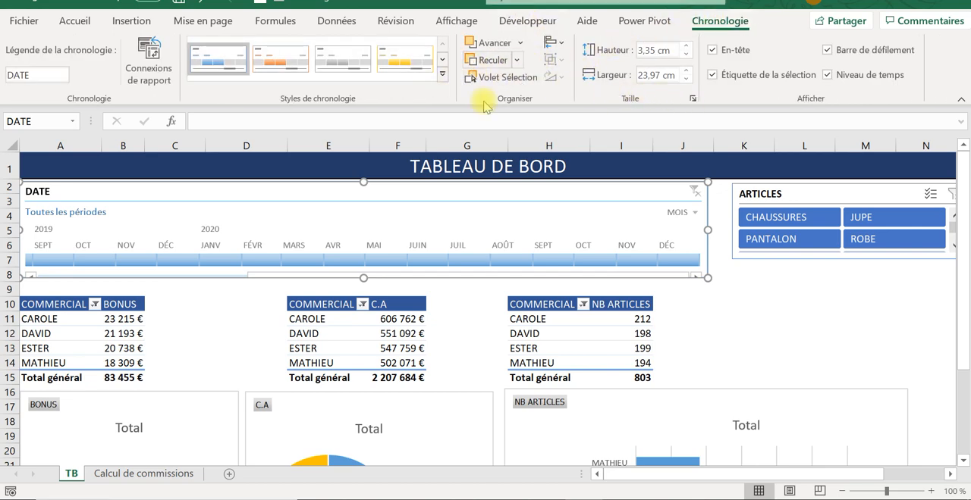
{"action": "left_click_drag", "start_coordinate": [707, 228], "coordinate": [720, 237]}
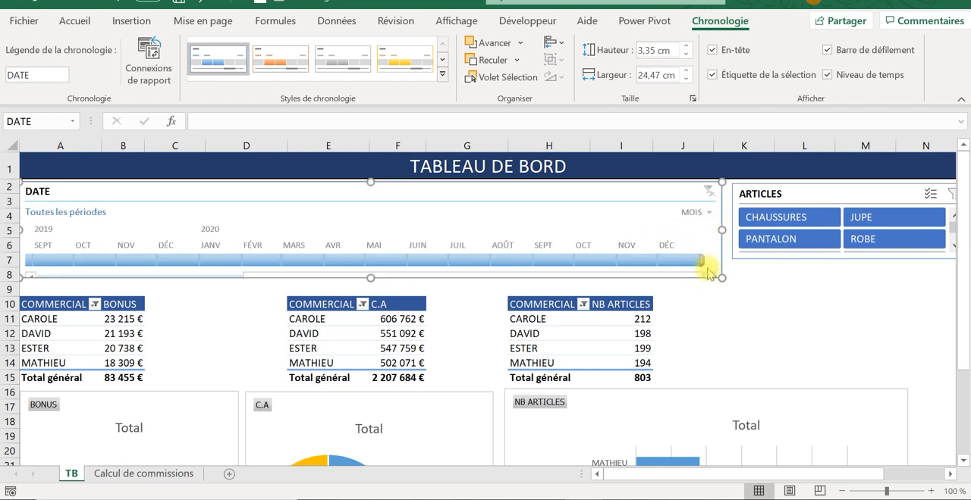
- Include the newly added salesperson in the COMMERCIAL filters of the BONUS, C.A and NB ARTICLES pivot tables
{"action": "left_click", "coordinate": [94, 304]}
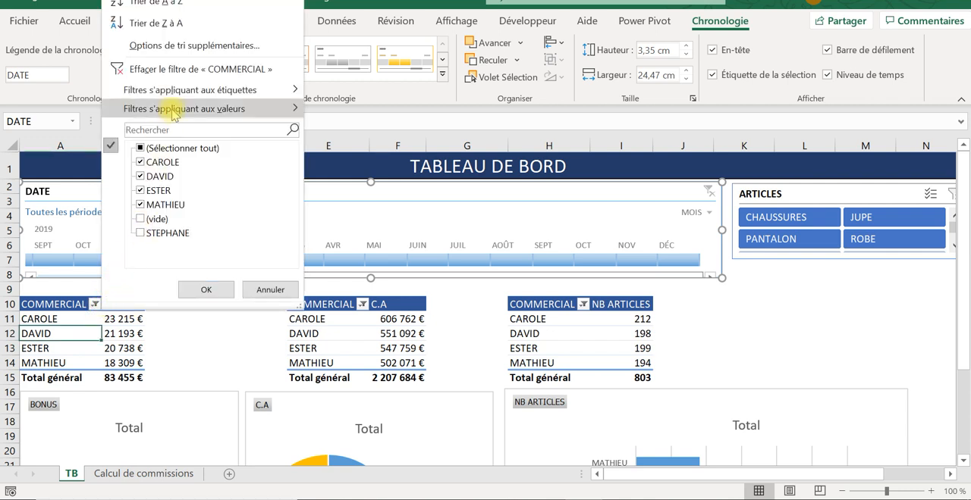
{"action": "left_click", "coordinate": [142, 234]}
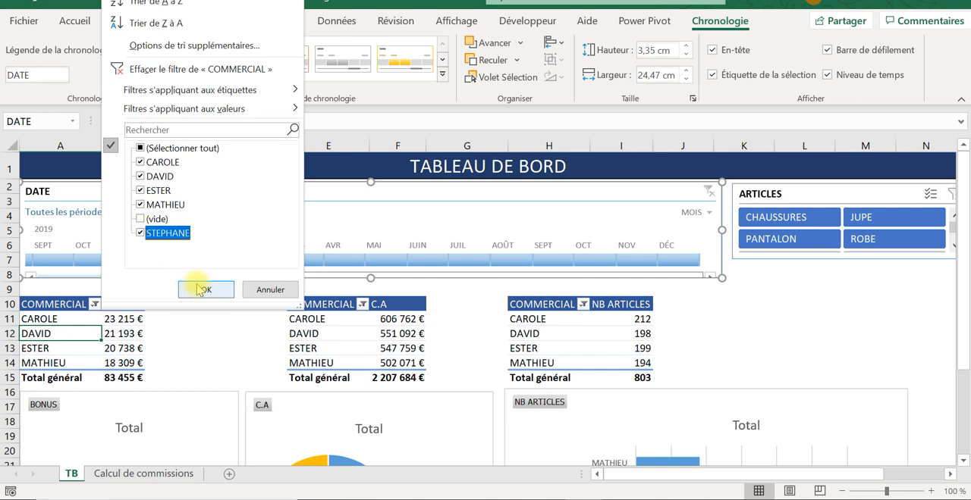
{"action": "left_click", "coordinate": [200, 288]}
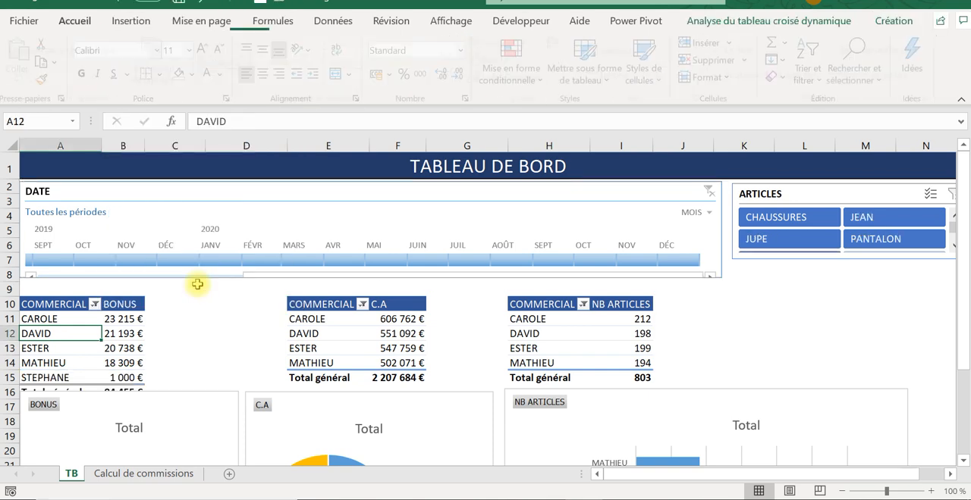
{"action": "left_click", "coordinate": [362, 303]}
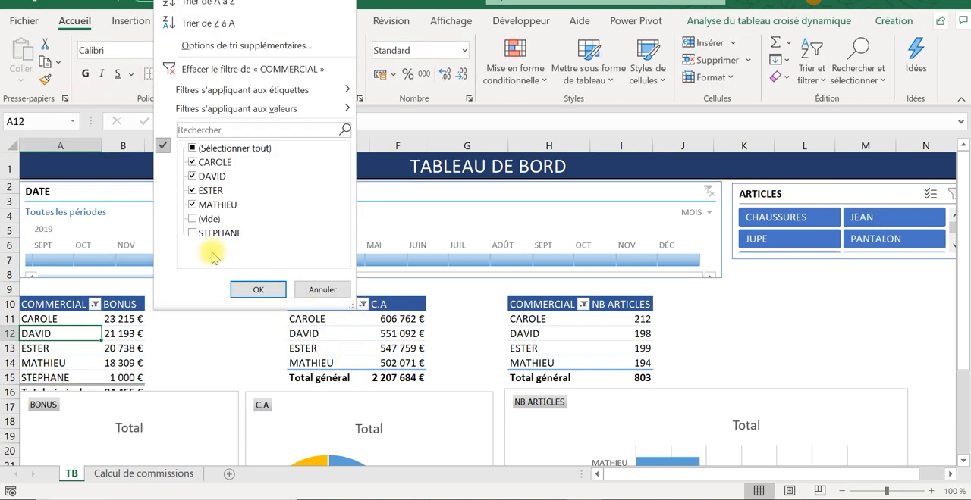
{"action": "left_click", "coordinate": [259, 290]}
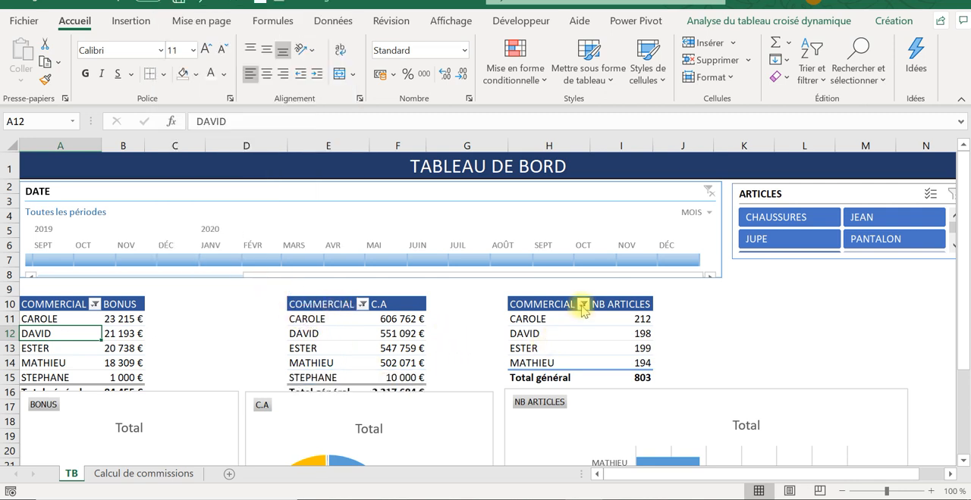
{"action": "left_click", "coordinate": [583, 304]}
{"action": "left_click", "coordinate": [413, 235]}
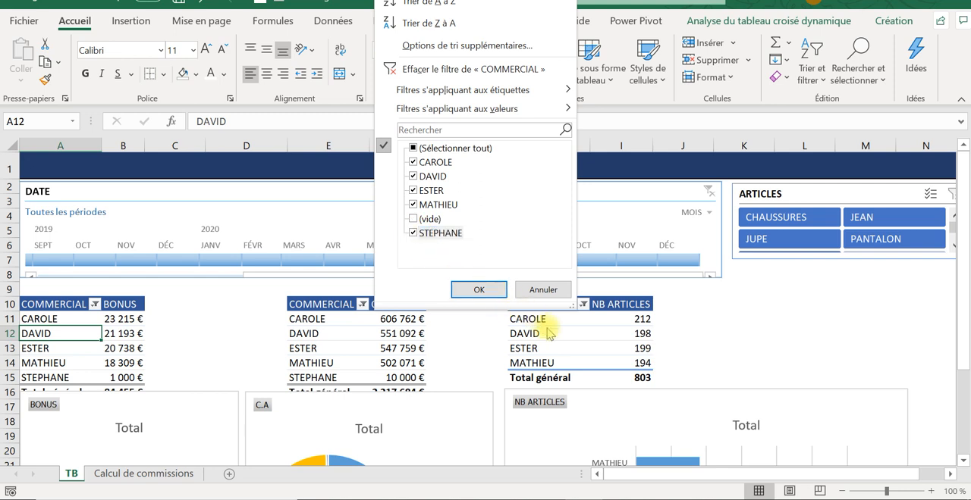
{"action": "left_click", "coordinate": [478, 291]}
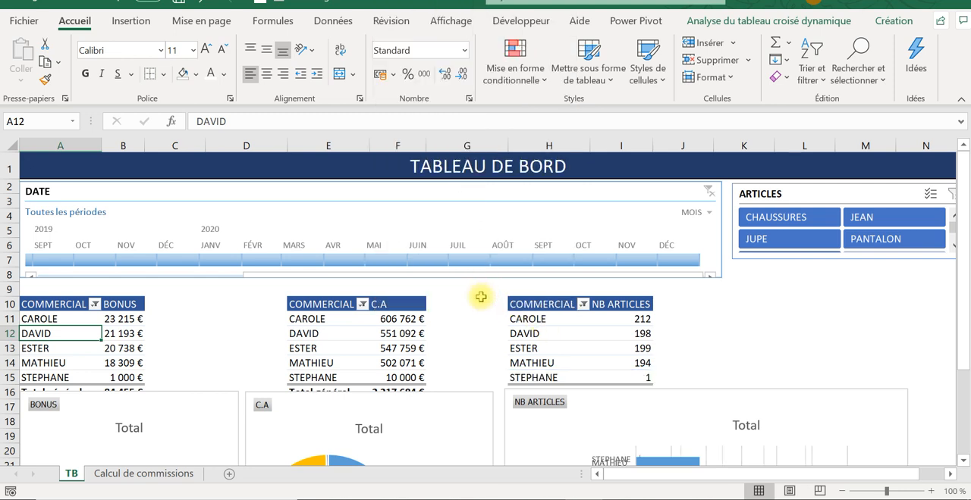
{"action": "left_click", "coordinate": [254, 320]}
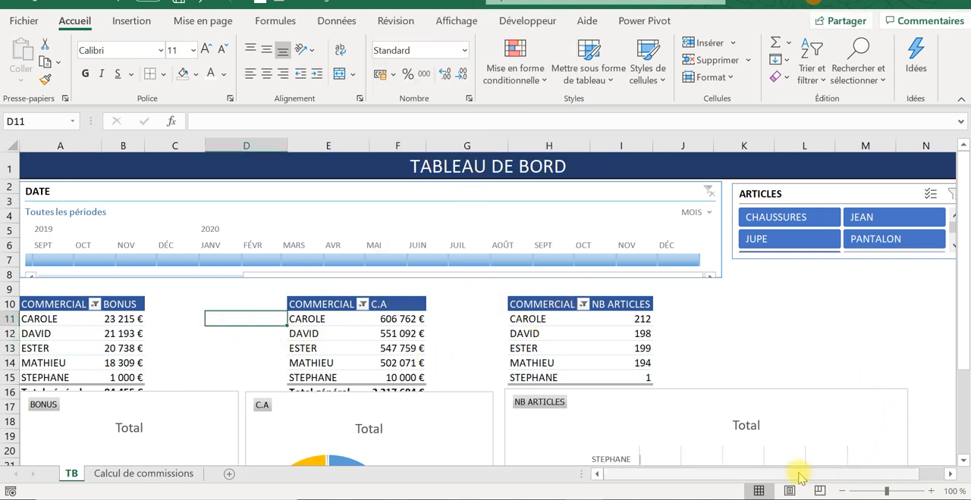
{"action": "left_click_drag", "start_coordinate": [799, 474], "coordinate": [724, 465]}
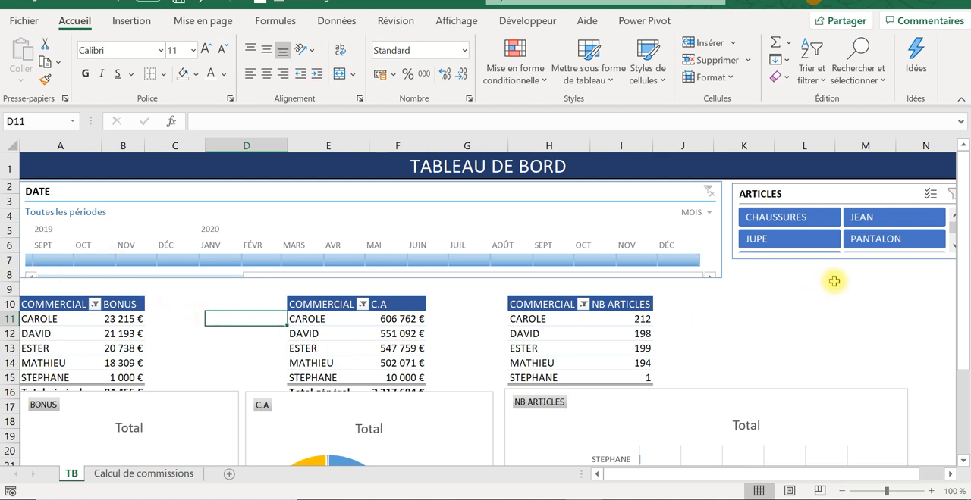
- Select all items, including (vide), in the COMMERCIAL filters of the BONUS, C.A and NB ARTICLES pivot tables
{"action": "left_click", "coordinate": [95, 304]}
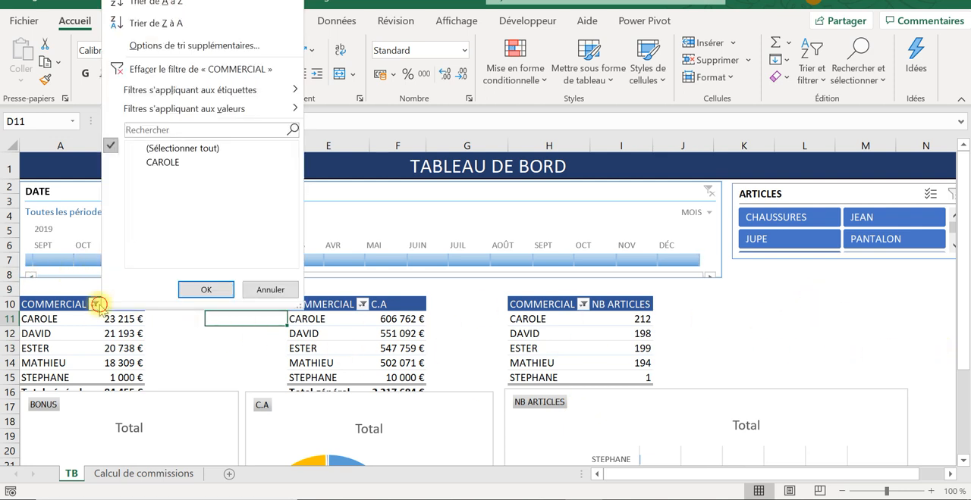
{"action": "left_click", "coordinate": [145, 148]}
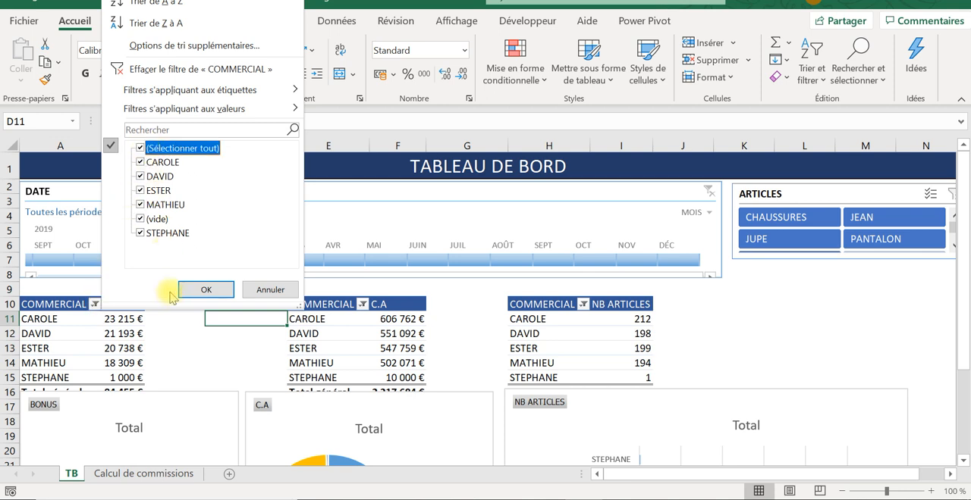
{"action": "left_click", "coordinate": [202, 289]}
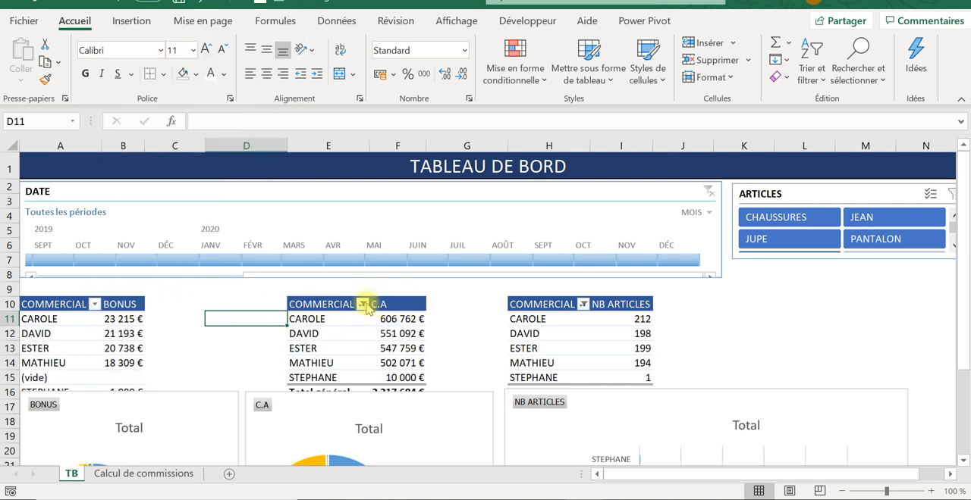
{"action": "left_click", "coordinate": [363, 305]}
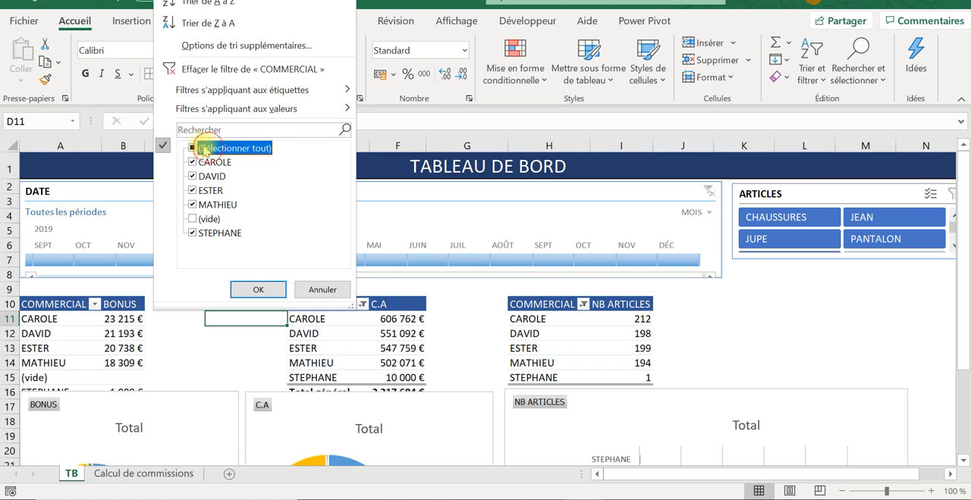
{"action": "left_click", "coordinate": [258, 290]}
{"action": "left_click", "coordinate": [583, 305]}
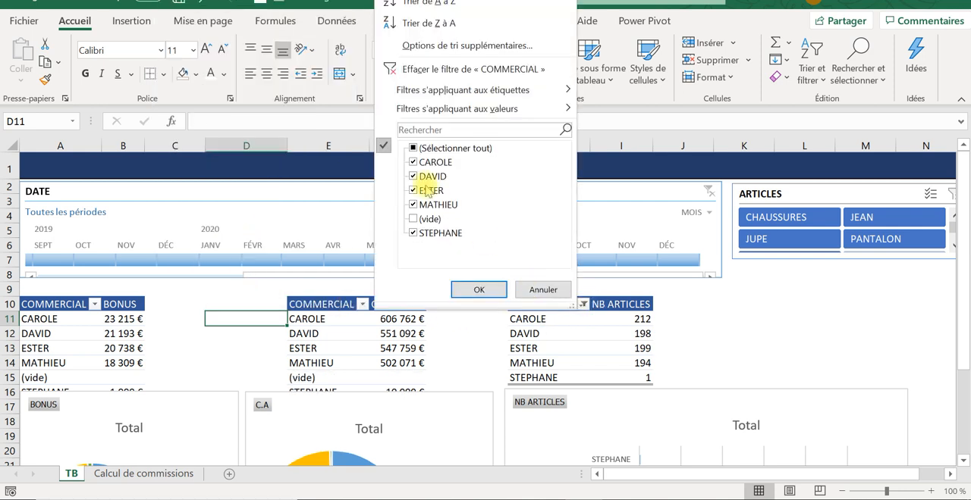
{"action": "left_click", "coordinate": [413, 148]}
{"action": "left_click", "coordinate": [479, 290]}
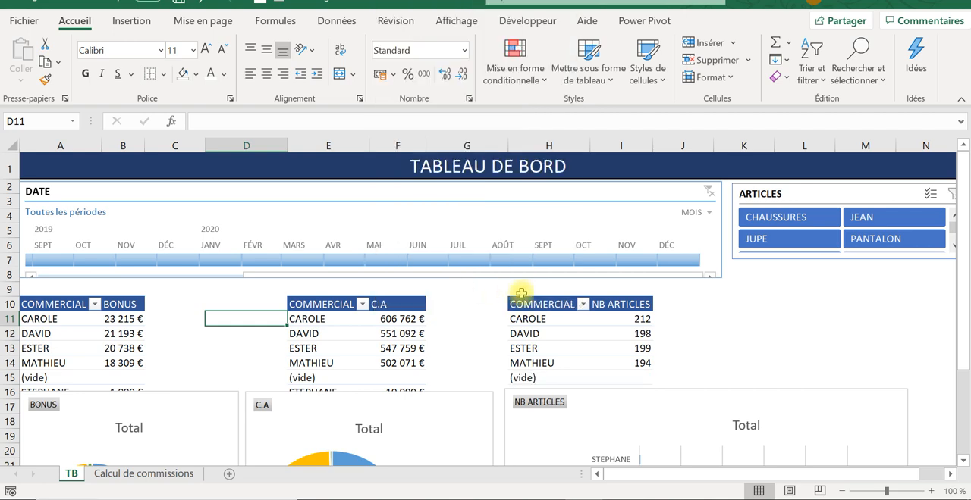
- Move the BONUS, C.A and NB ARTICLES charts down to uncover the last rows of the pivot tables above them
{"action": "left_click", "coordinate": [712, 332]}
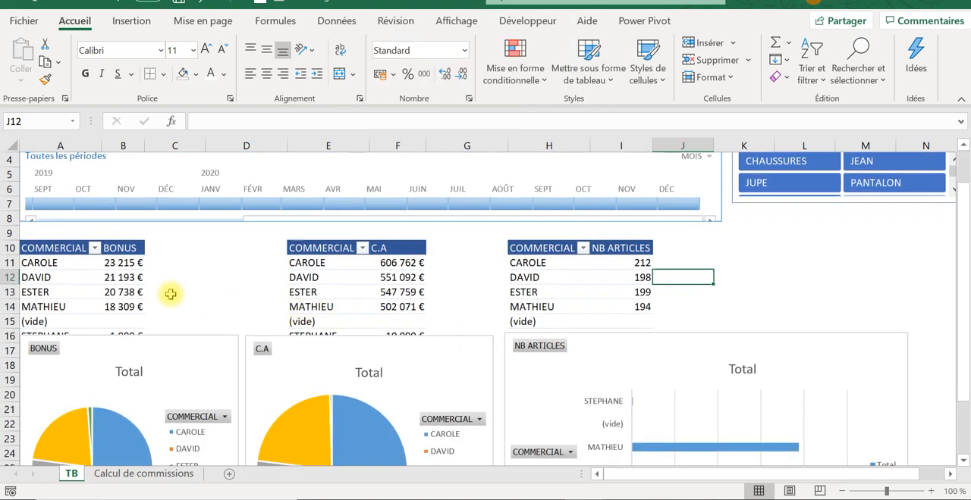
{"action": "scroll", "coordinate": [165, 288], "scroll_direction": "down", "scroll_amount": 1}
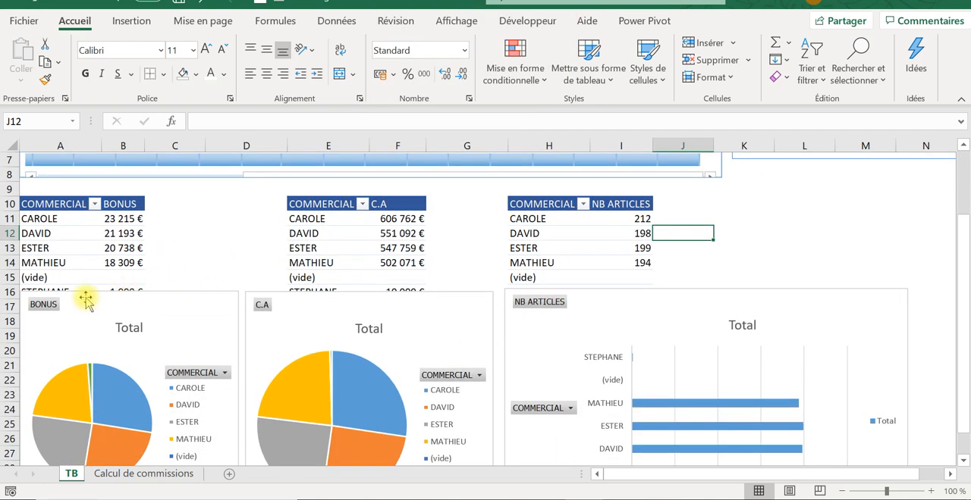
{"action": "left_click_drag", "start_coordinate": [76, 301], "coordinate": [81, 325]}
{"action": "left_click_drag", "start_coordinate": [321, 314], "coordinate": [329, 338]}
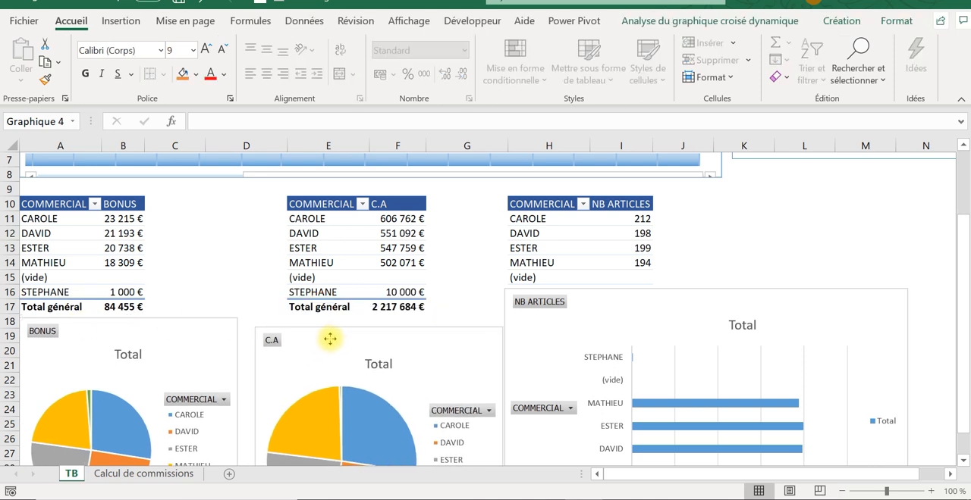
{"action": "left_click_drag", "start_coordinate": [592, 296], "coordinate": [591, 318]}
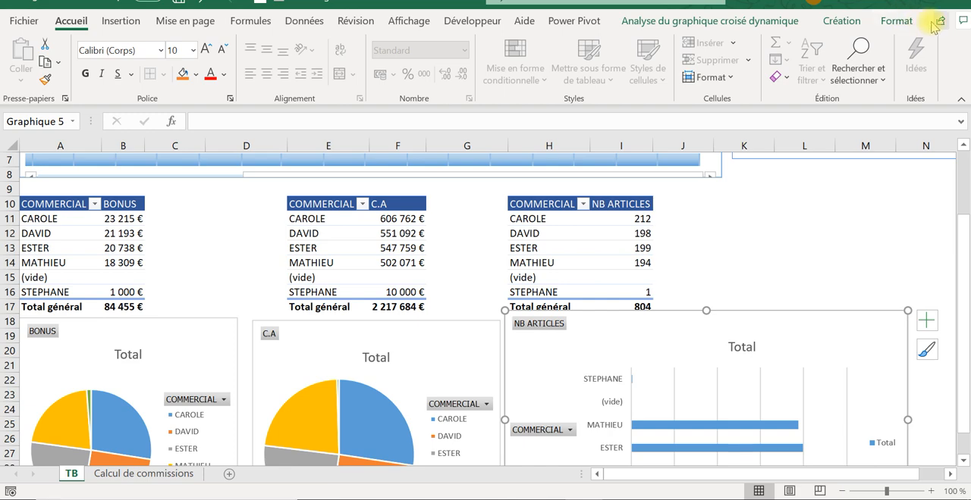
- Hide the ribbon automatically so the TB dashboard has more display space
{"action": "left_click", "coordinate": [216, 232]}
{"action": "scroll", "coordinate": [364, 250], "scroll_direction": "up", "scroll_amount": 2}
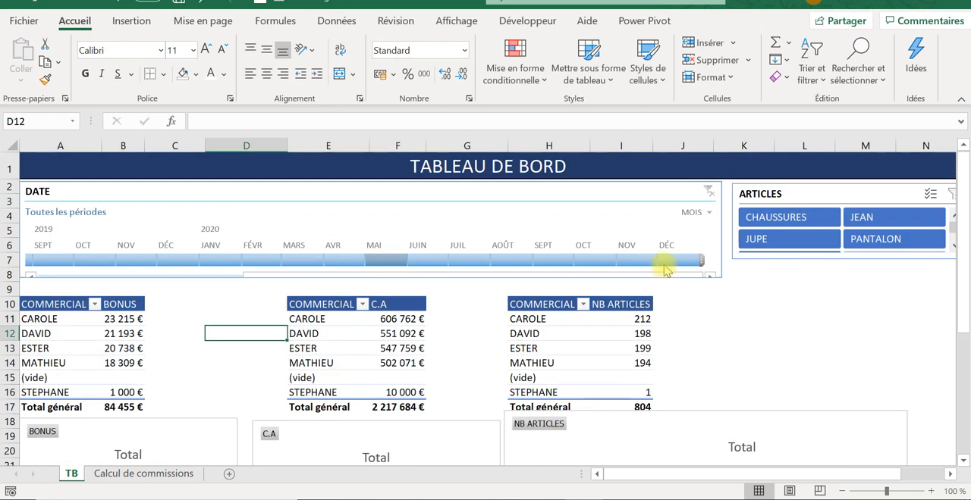
{"action": "left_click", "coordinate": [851, 6]}
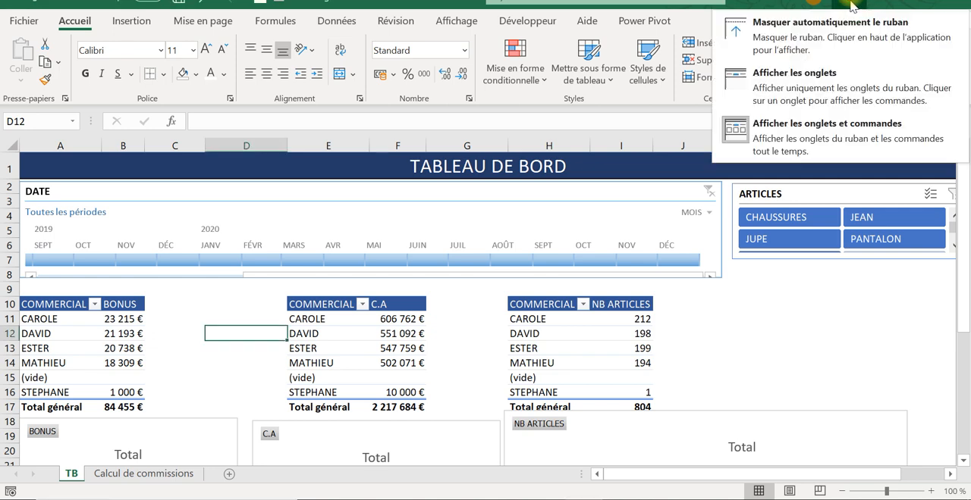
{"action": "left_click", "coordinate": [802, 31]}
{"action": "left_click", "coordinate": [761, 240]}
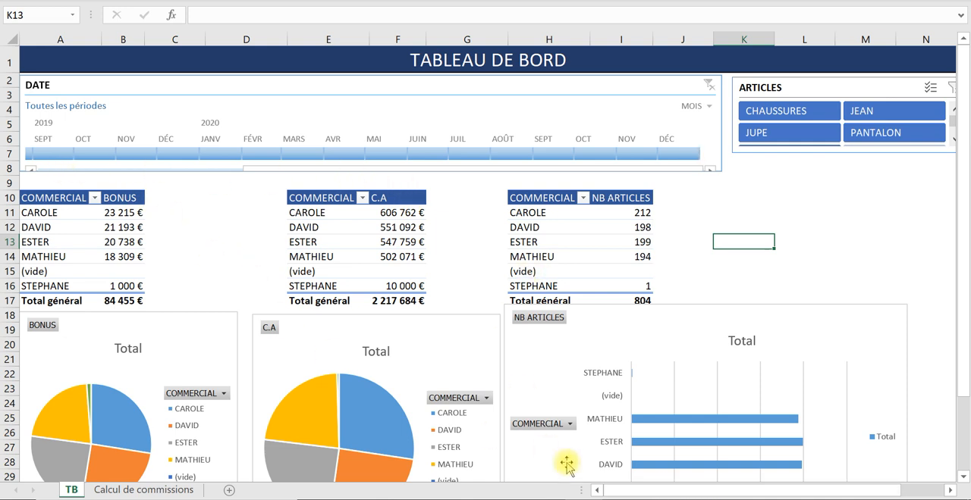
- Test the DATE timeline by filtering the dashboard to January 2019, February 2019, January 2020 and finally December 2019
{"action": "left_click", "coordinate": [165, 181]}
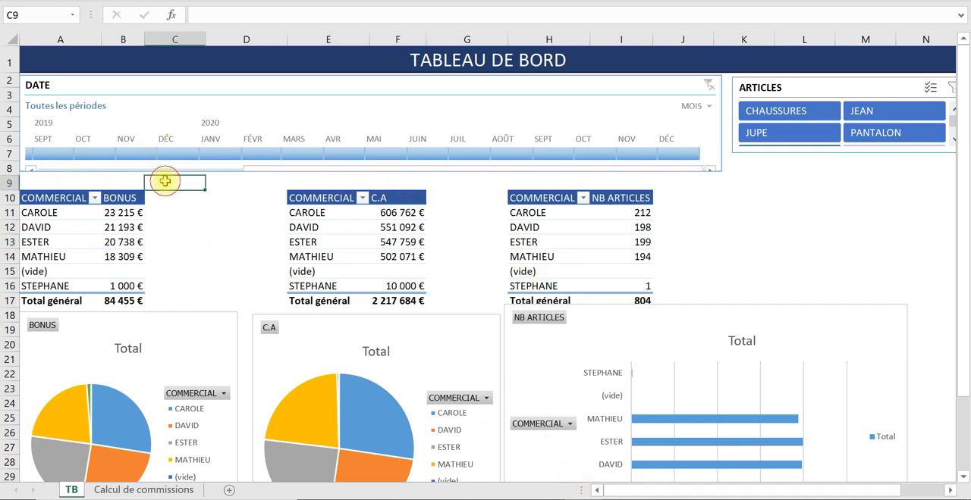
{"action": "key", "text": "Left"}
{"action": "key", "text": "Left"}
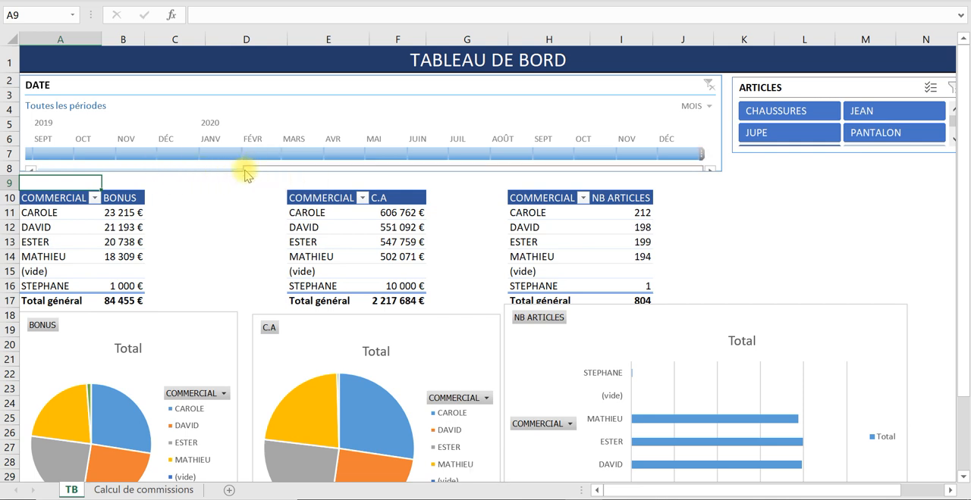
{"action": "left_click_drag", "start_coordinate": [244, 166], "coordinate": [73, 167]}
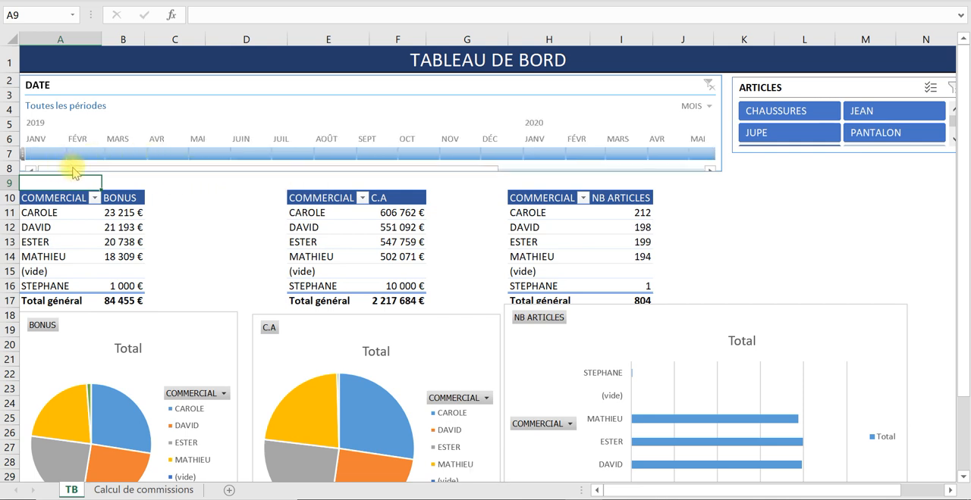
{"action": "left_click", "coordinate": [166, 199]}
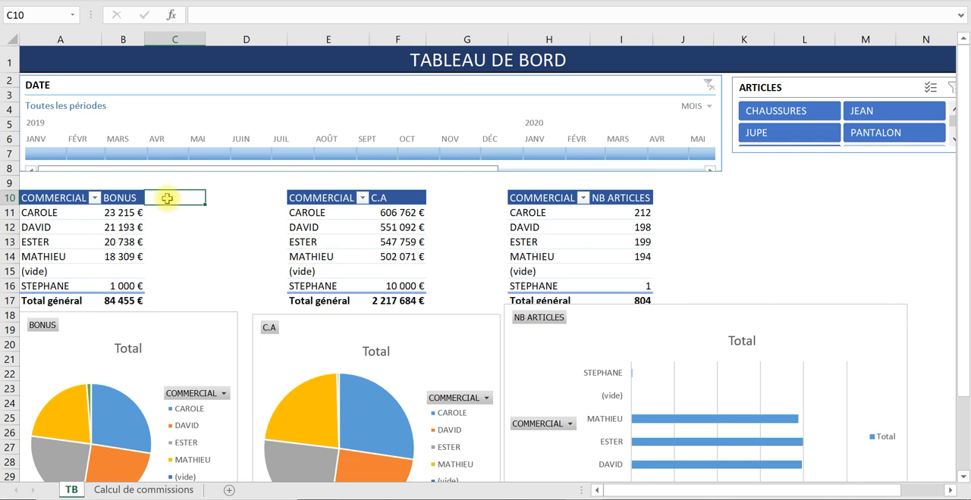
{"action": "left_click", "coordinate": [53, 155]}
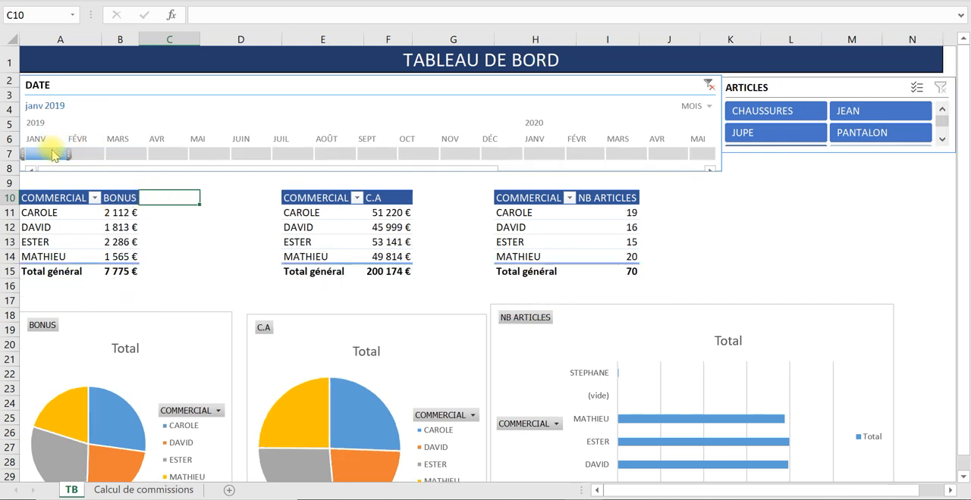
{"action": "left_click", "coordinate": [104, 155]}
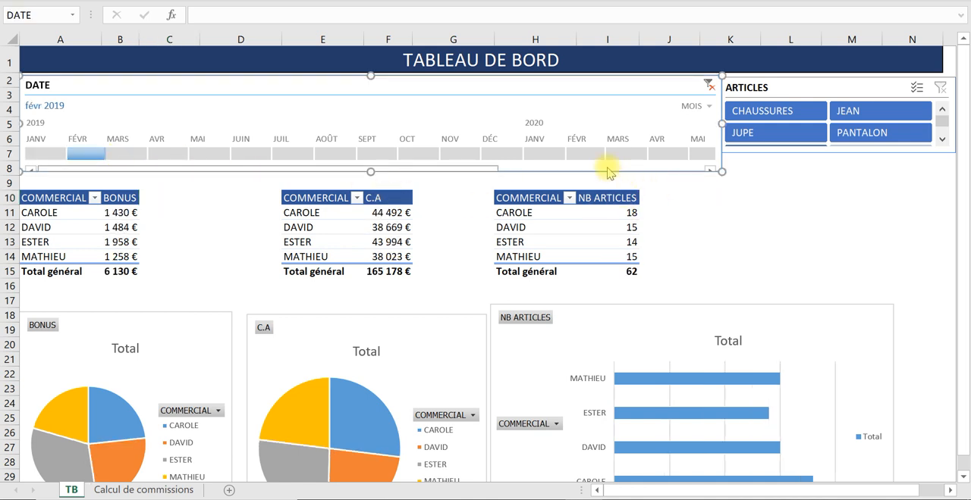
{"action": "left_click", "coordinate": [546, 151]}
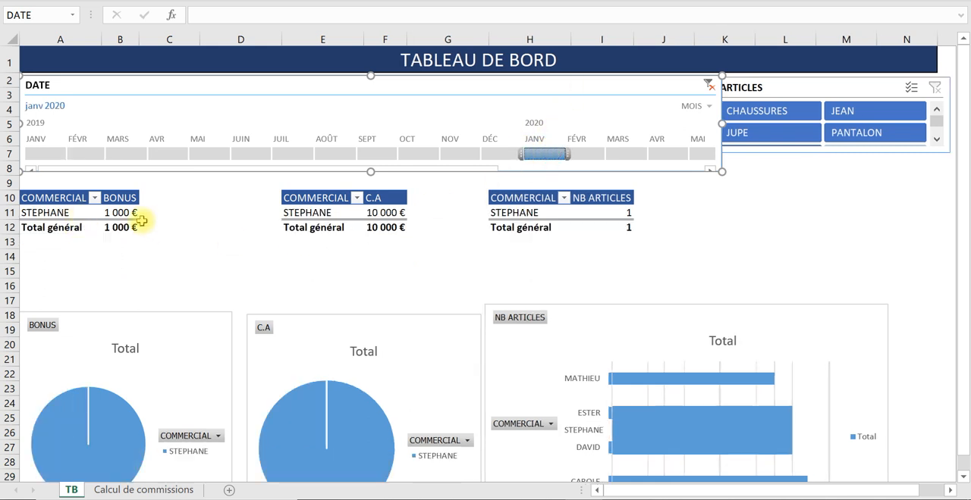
{"action": "left_click", "coordinate": [491, 153]}
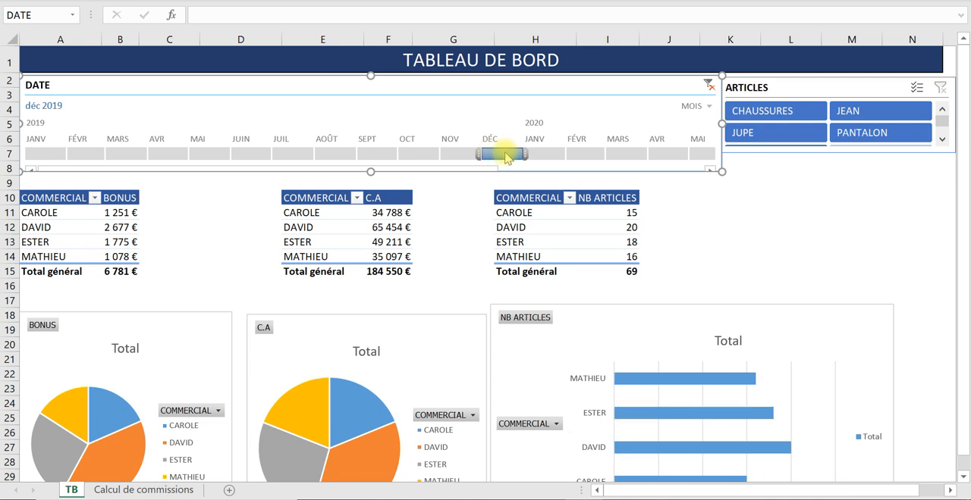
- Filter the dashboard to January 2020 with the DATE timeline, and clear the timeline filter to include all periods
{"action": "left_click", "coordinate": [544, 154]}
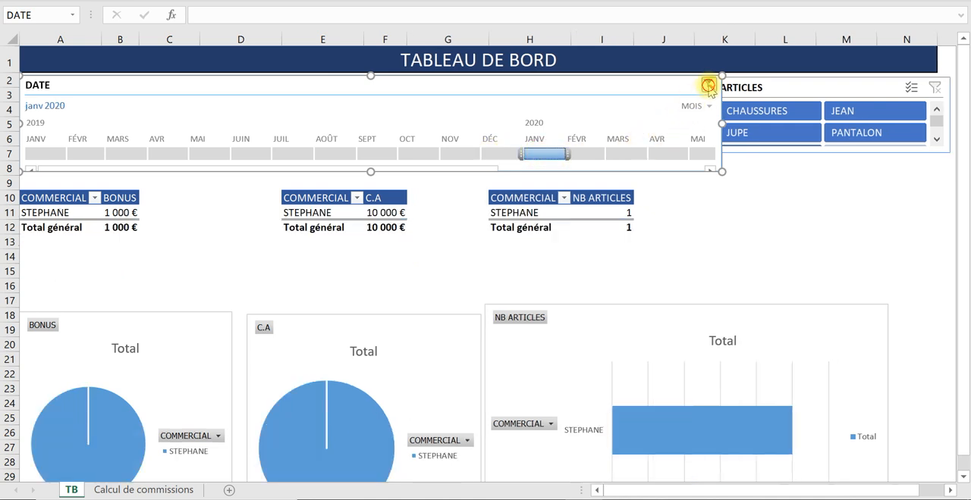
{"action": "left_click", "coordinate": [707, 86]}
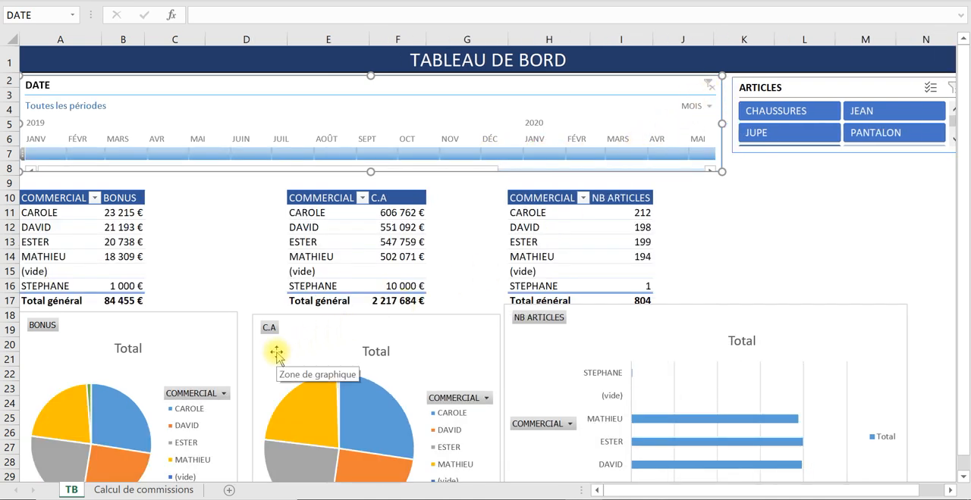
{"action": "scroll", "coordinate": [278, 357], "scroll_direction": "down", "scroll_amount": 1}
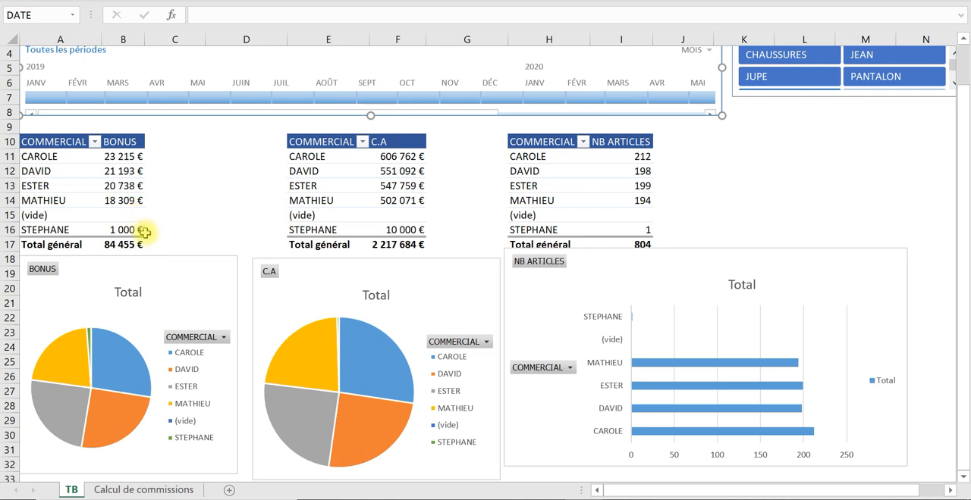
- On the Calcul de commissions sheet, add a new sale in row 806 with the date 03/03/2021
{"action": "left_click", "coordinate": [156, 488]}
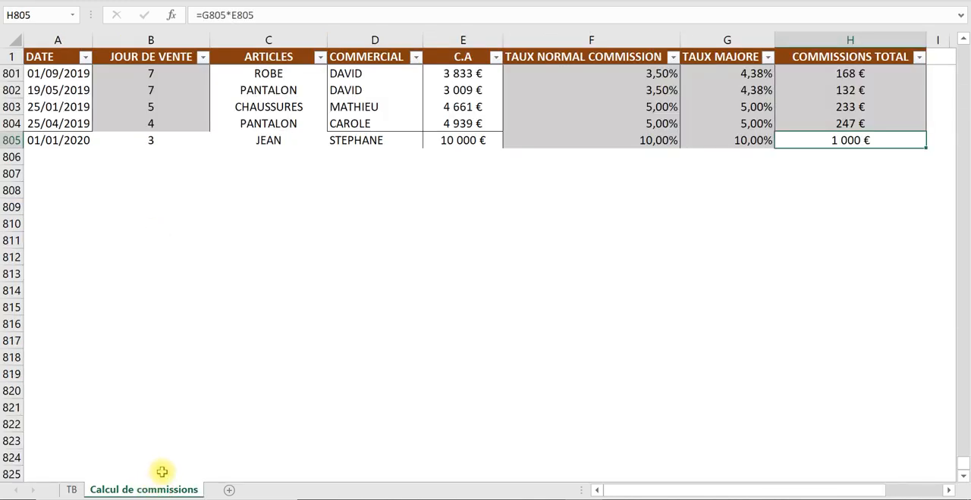
{"action": "left_click", "coordinate": [108, 174]}
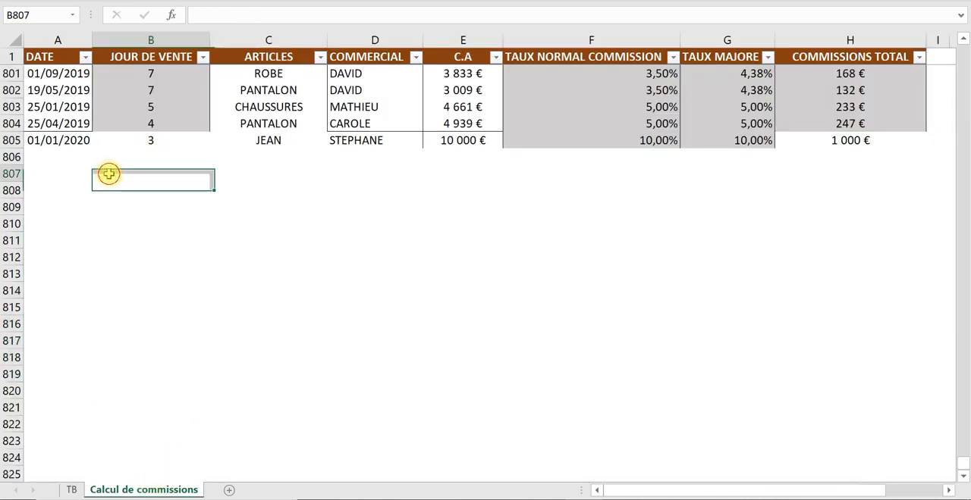
{"action": "left_click", "coordinate": [64, 159]}
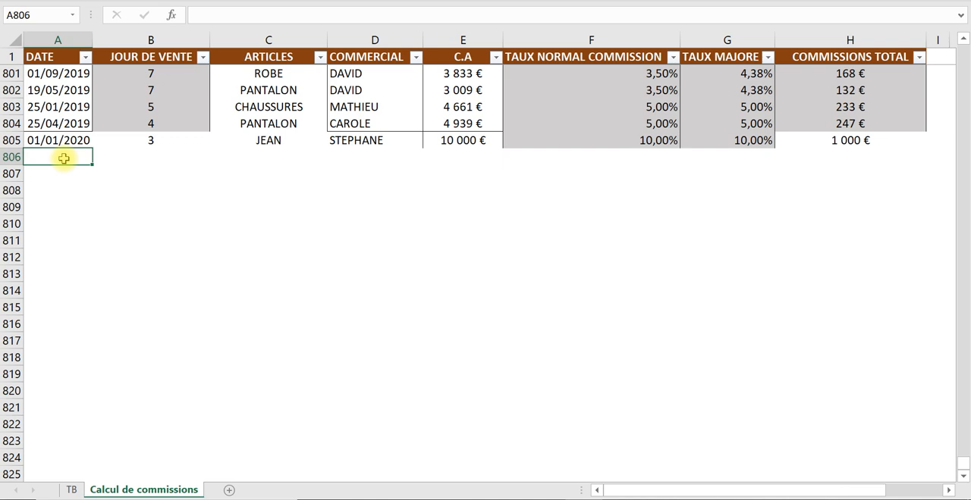
{"action": "type", "text": "03/03/20"}
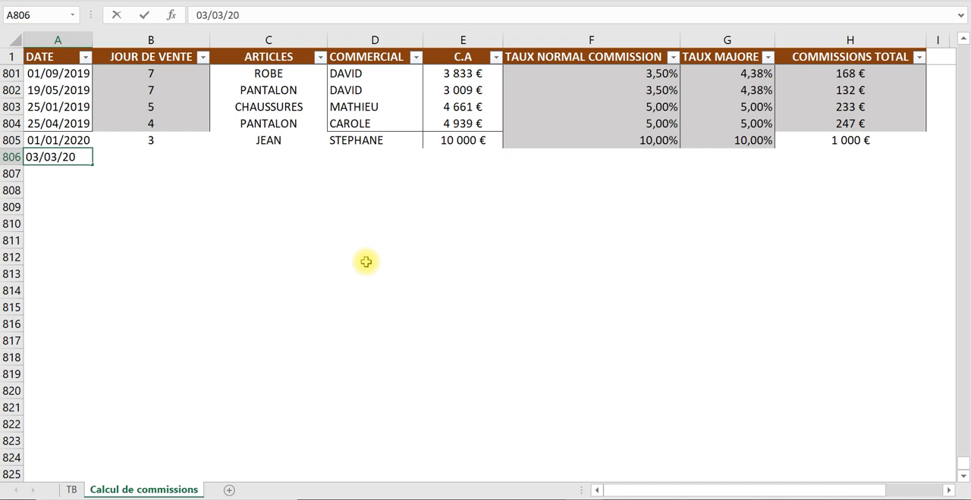
{"action": "type", "text": "21"}
{"action": "key", "text": "Tab"}
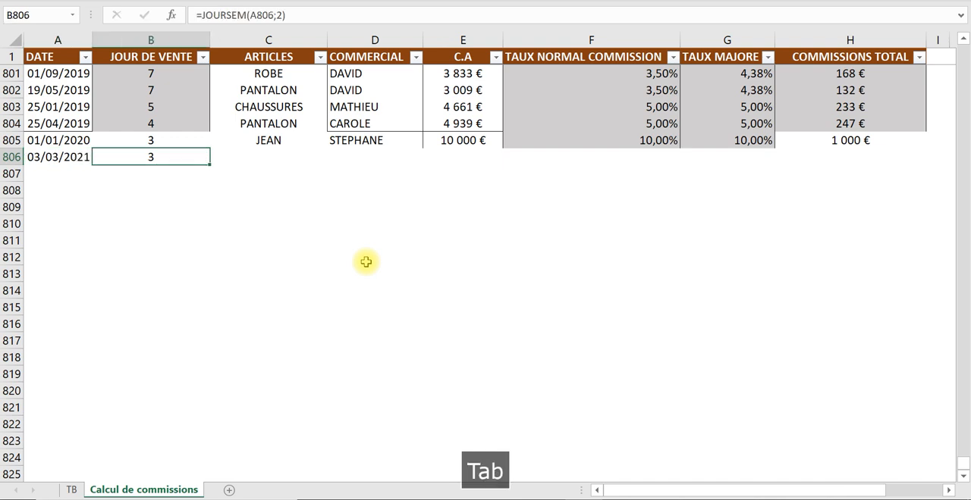
{"action": "key", "text": "Tab"}
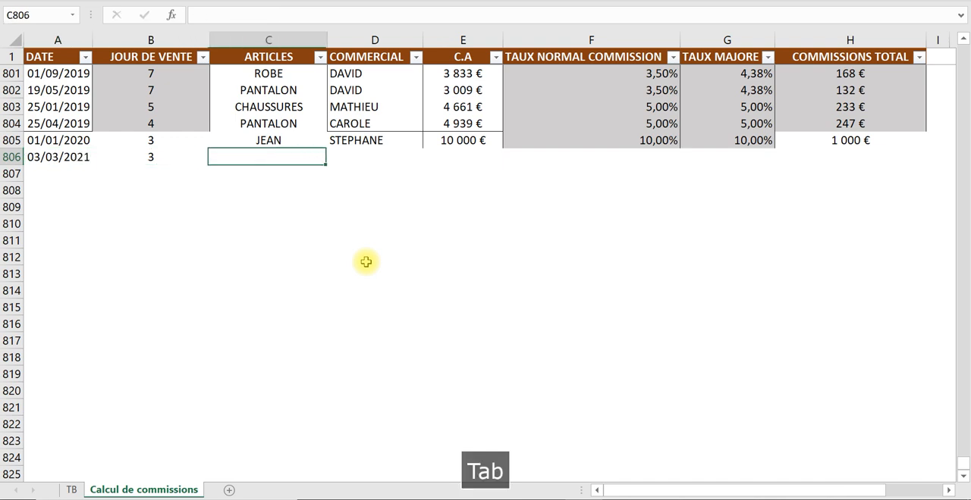
- Set the ARTICLES value of the new sale in row 806 to TABLES
{"action": "type", "text": "PAUL"}
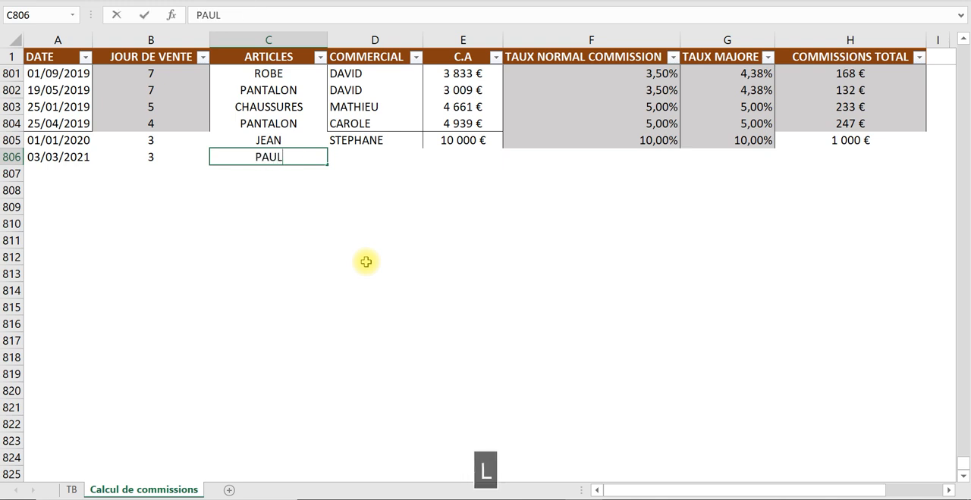
{"action": "key", "text": "Tab"}
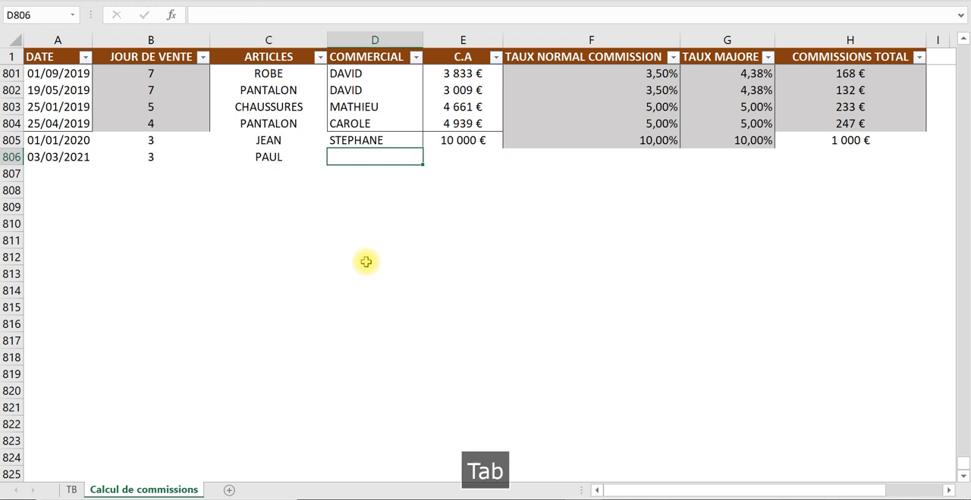
{"action": "left_click", "coordinate": [290, 157]}
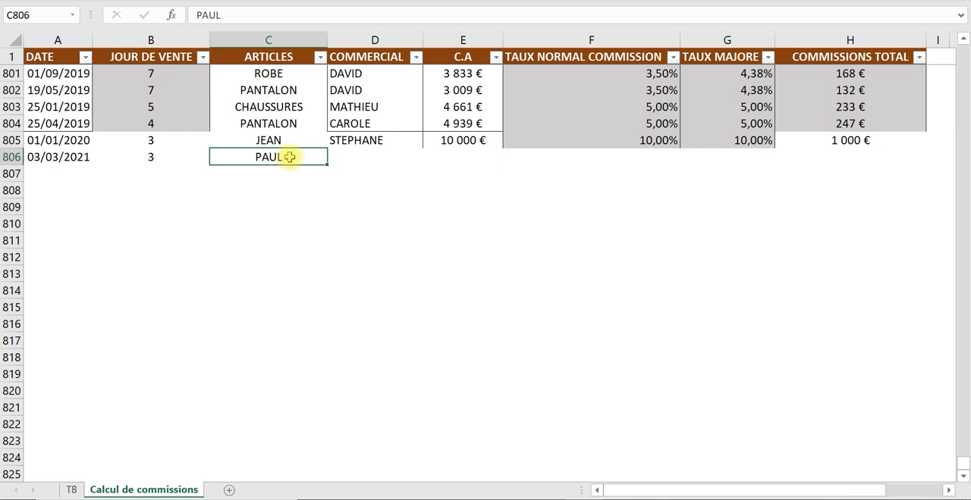
{"action": "type", "text": "T"}
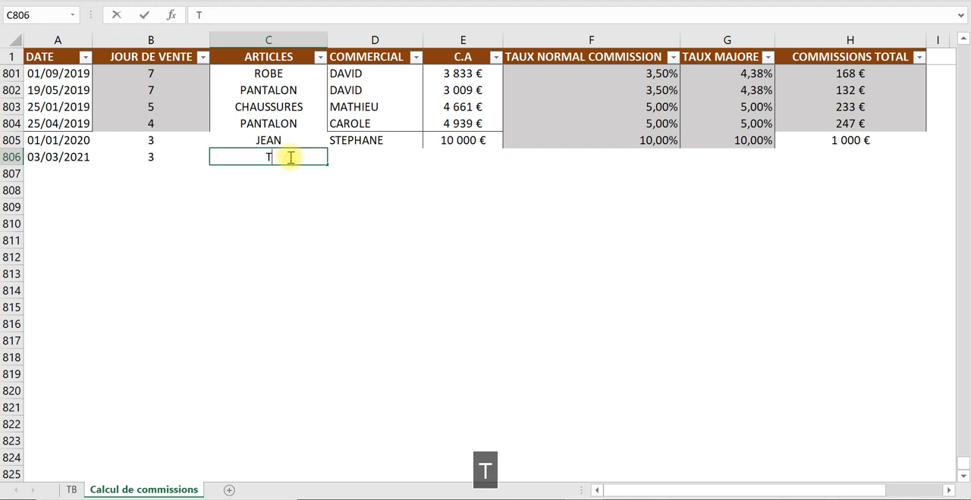
{"action": "type", "text": "ABLES"}
{"action": "key", "text": "Tab"}
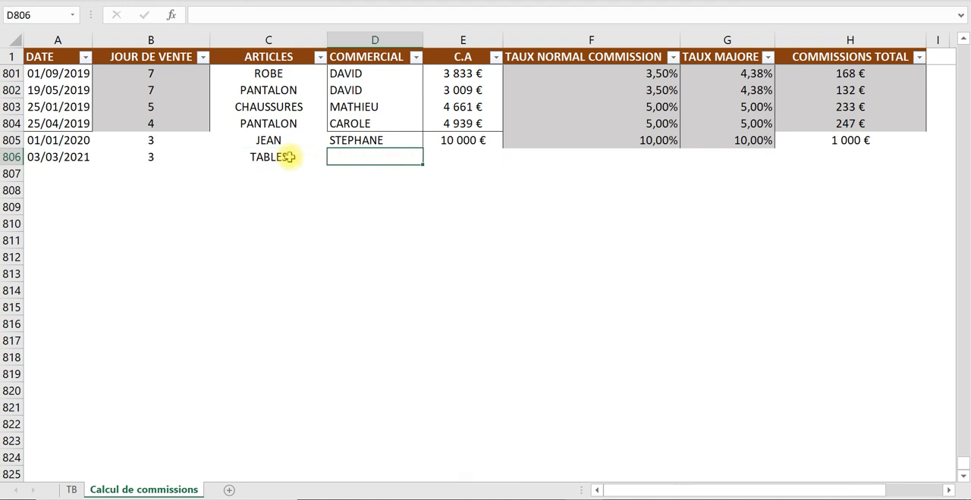
- Complete row 806 with the salesperson's name under COMMERCIAL and 80 000 € as the C.A
{"action": "type", "text": "PAUL"}
{"action": "key", "text": "Tab"}
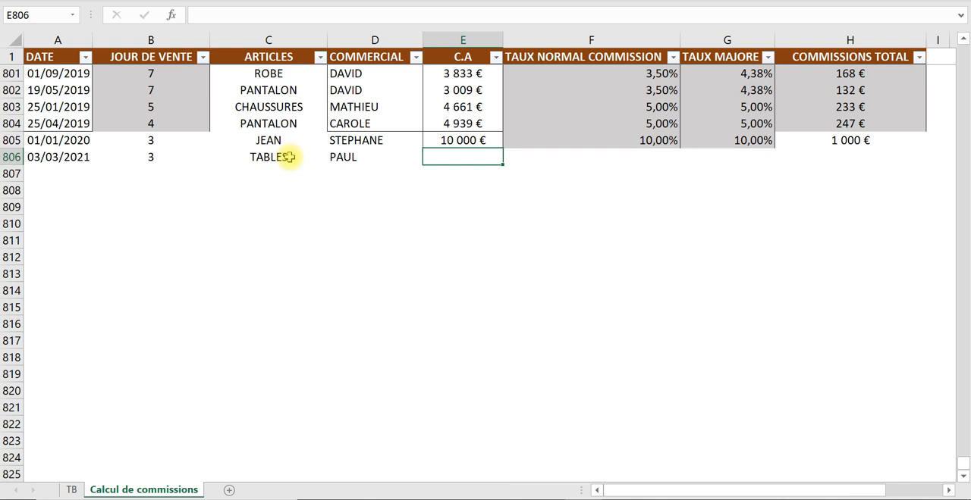
{"action": "type", "text": "80000"}
{"action": "key", "text": "Tab"}
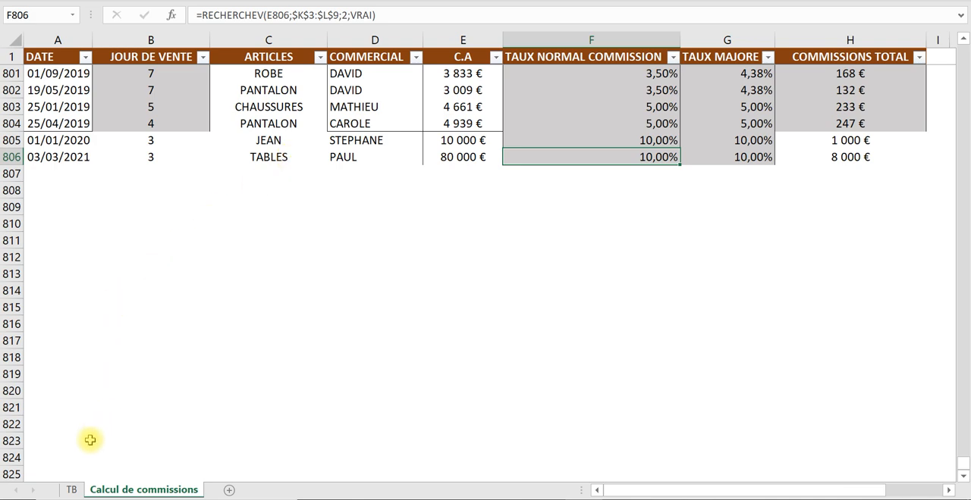
- Return to the TB dashboard and restore the full ribbon with its tabs and commands
{"action": "left_click", "coordinate": [72, 489]}
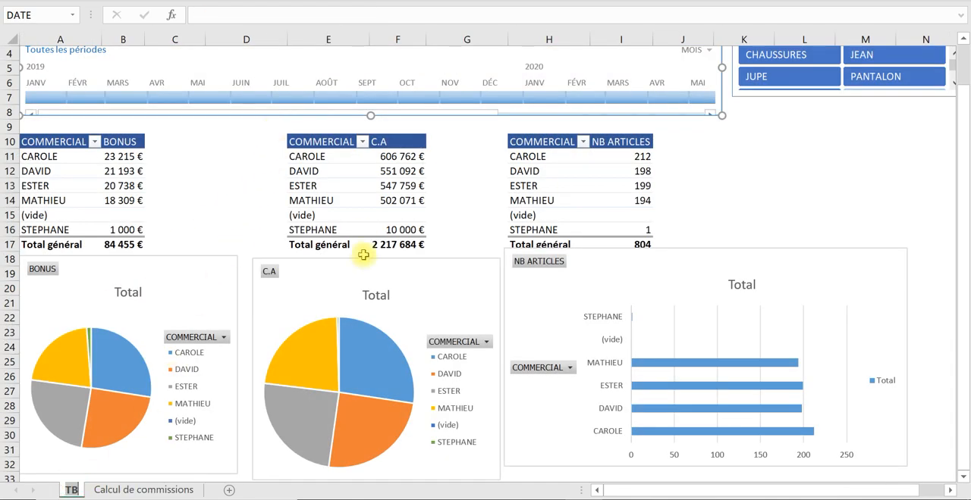
{"action": "left_click", "coordinate": [943, 6]}
{"action": "left_click", "coordinate": [795, 112]}
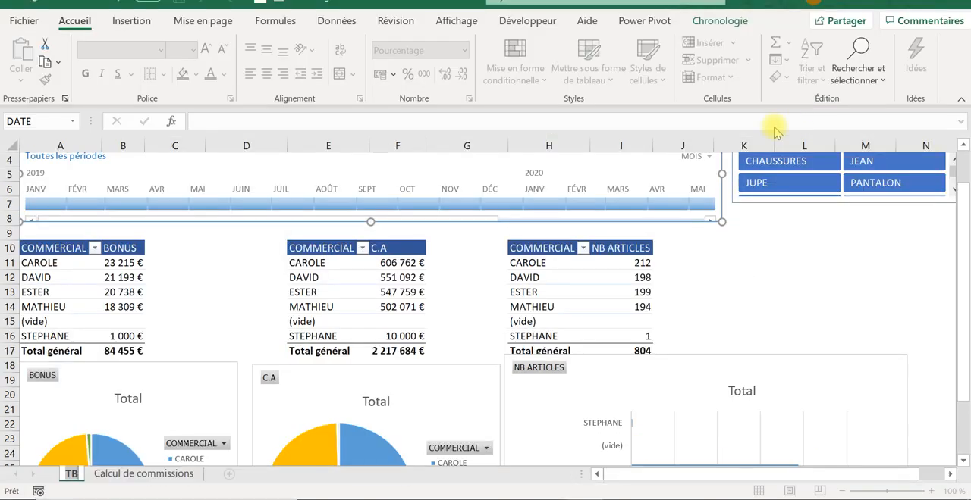
- Refresh all the pivot tables of the workbook, starting from the BONUS pivot table
{"action": "left_click", "coordinate": [96, 278]}
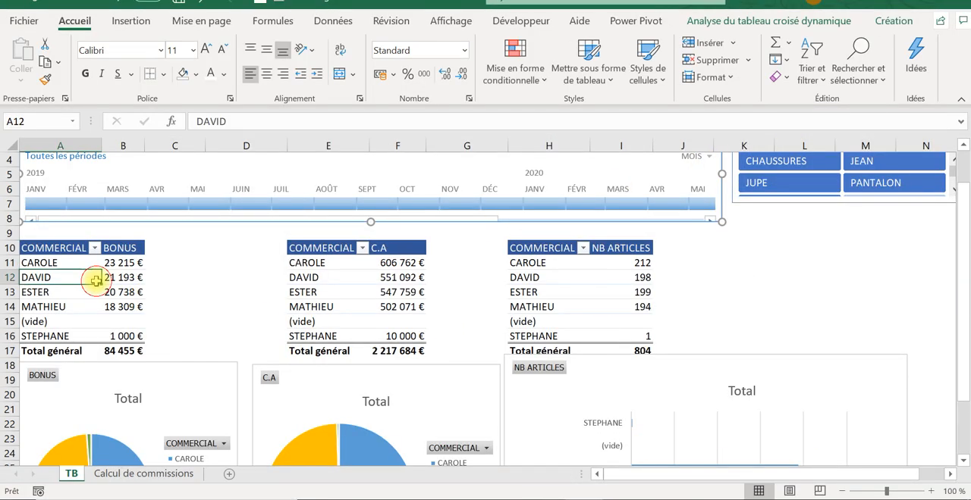
{"action": "left_click", "coordinate": [737, 23]}
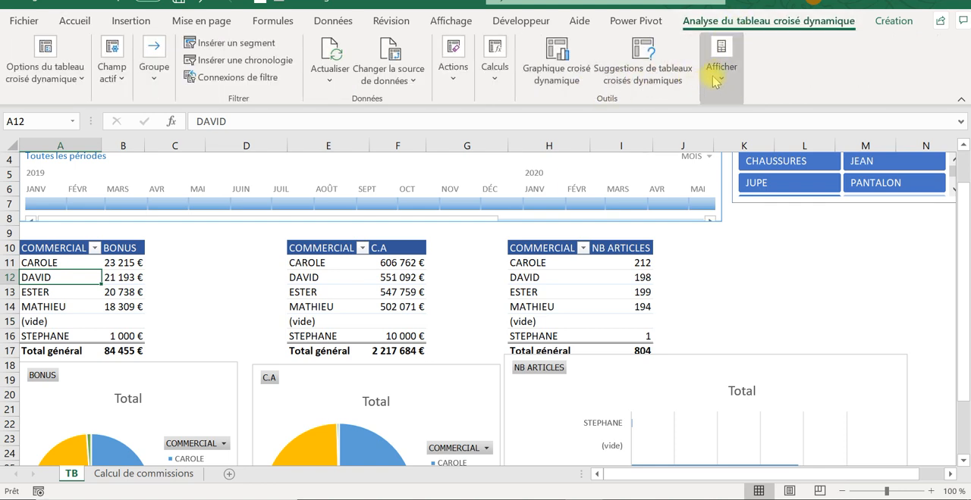
{"action": "left_click", "coordinate": [329, 76]}
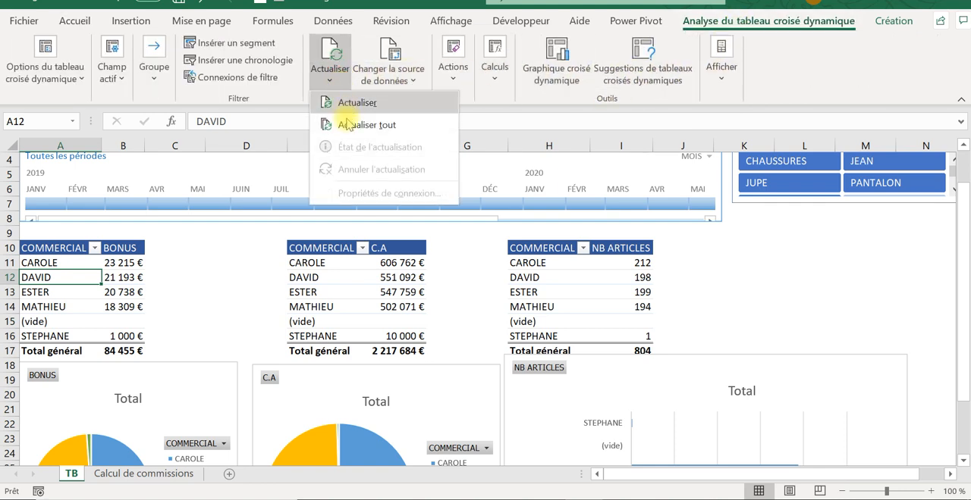
{"action": "left_click", "coordinate": [346, 125]}
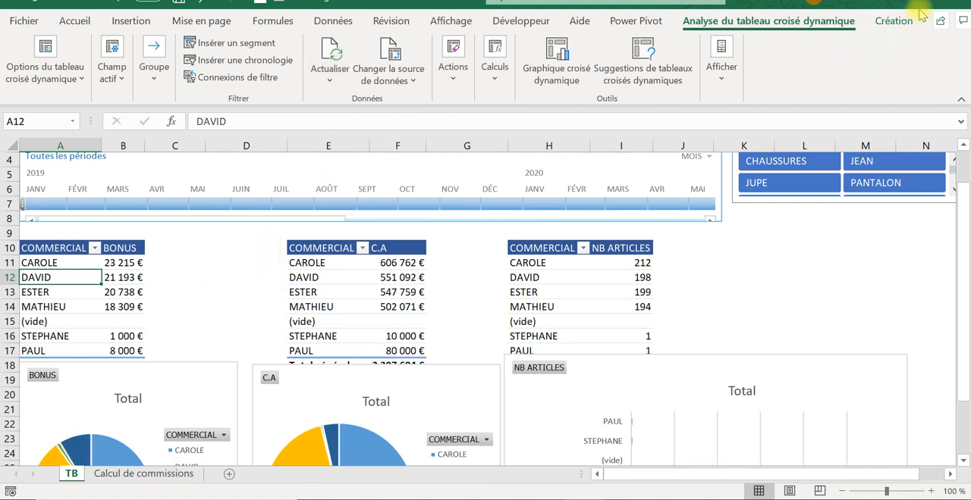
- Set the ribbon back to hide automatically so the dashboard fills the window
{"action": "left_click", "coordinate": [849, 6]}
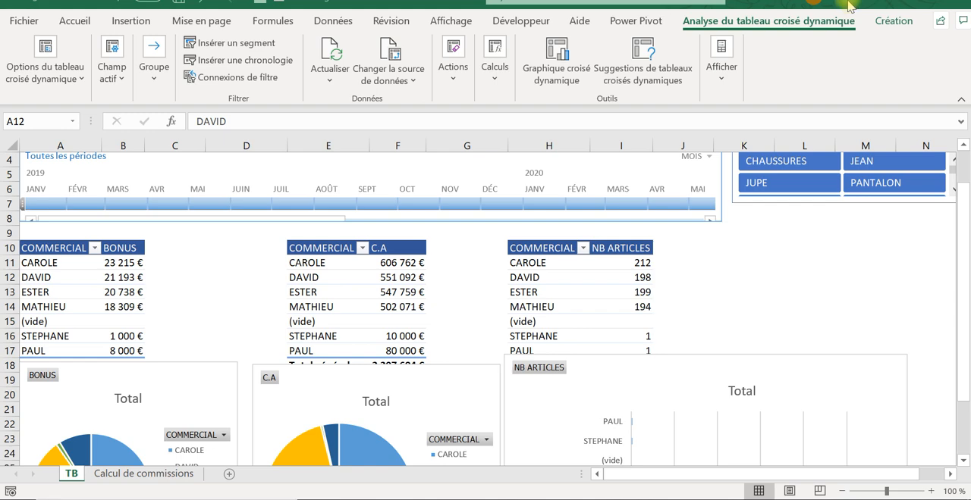
{"action": "left_click", "coordinate": [849, 7]}
{"action": "left_click", "coordinate": [850, 7]}
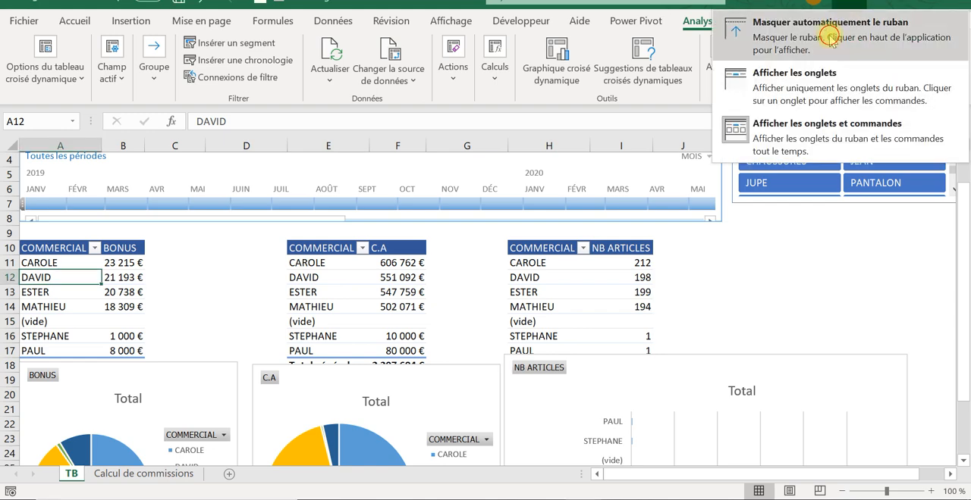
{"action": "left_click", "coordinate": [826, 34]}
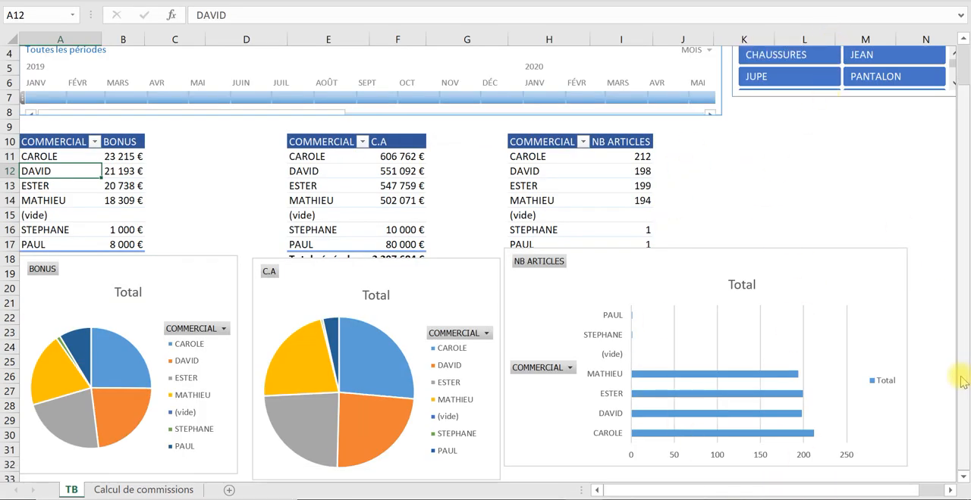
- Autofit the width of column B so the BONUS amounts display in full
{"action": "scroll", "coordinate": [643, 197], "scroll_direction": "up", "scroll_amount": 1}
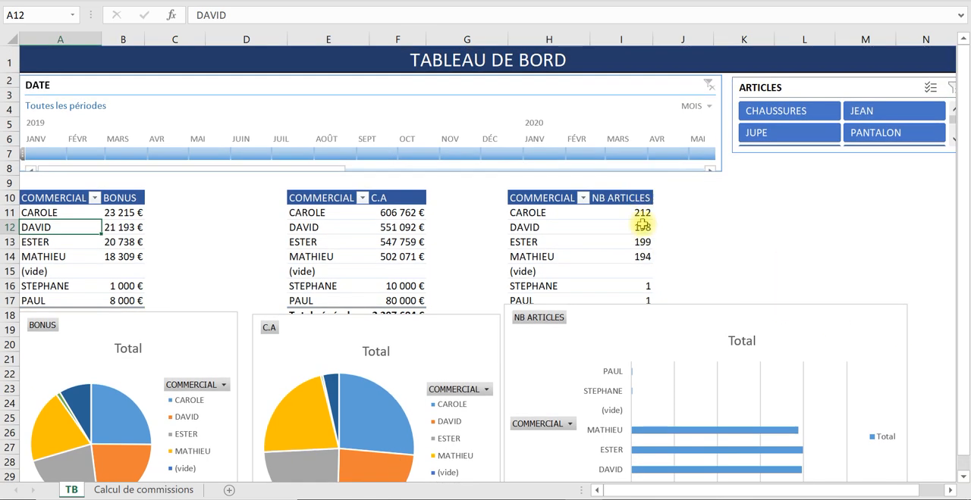
{"action": "scroll", "coordinate": [539, 288], "scroll_direction": "down", "scroll_amount": 2}
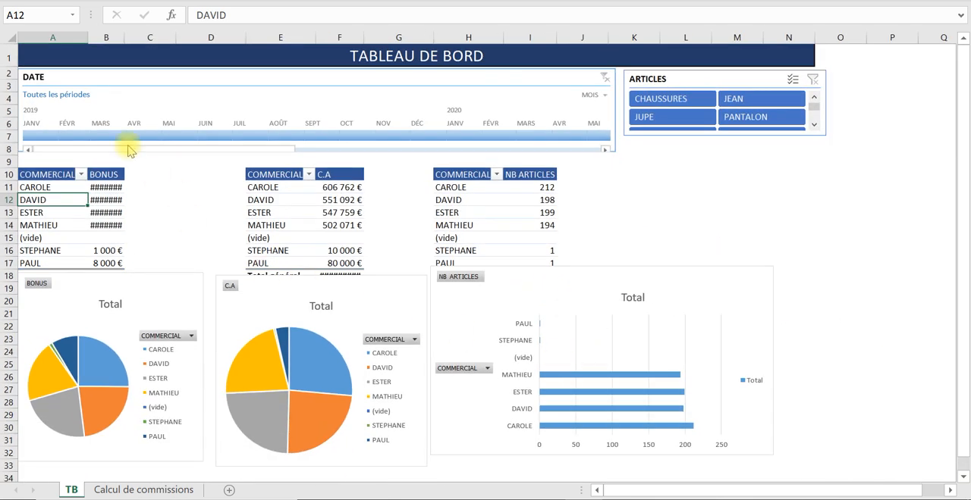
{"action": "double_click", "coordinate": [123, 39]}
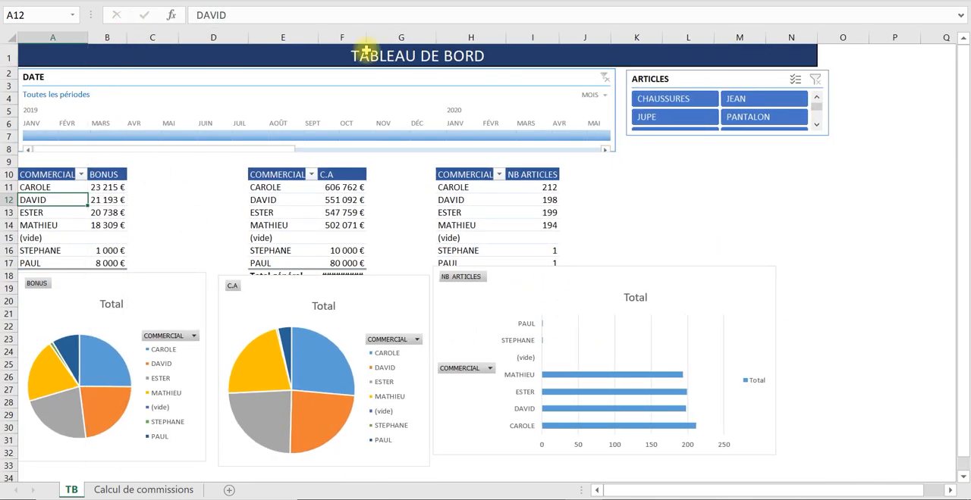
{"action": "scroll", "coordinate": [738, 251], "scroll_direction": "up", "scroll_amount": 1}
{"action": "scroll", "coordinate": [738, 251], "scroll_direction": "up", "scroll_amount": 1}
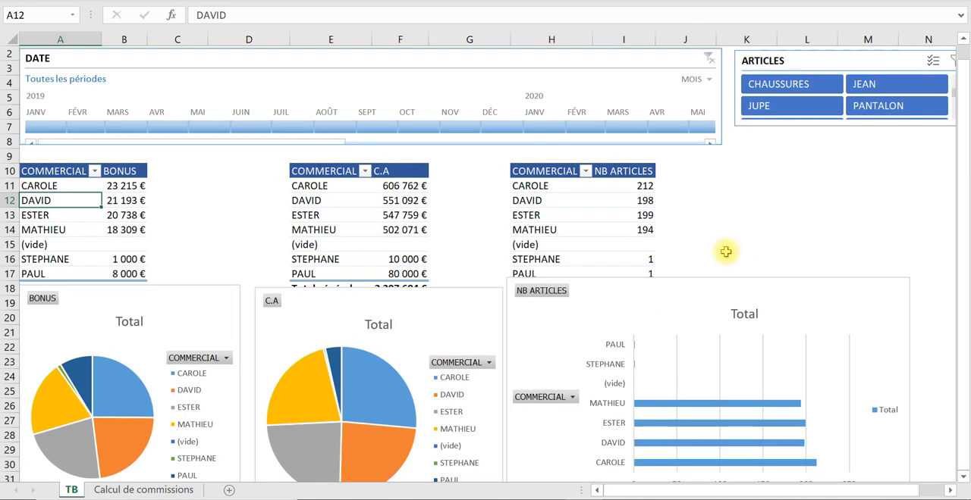
{"action": "scroll", "coordinate": [725, 252], "scroll_direction": "down", "scroll_amount": 1}
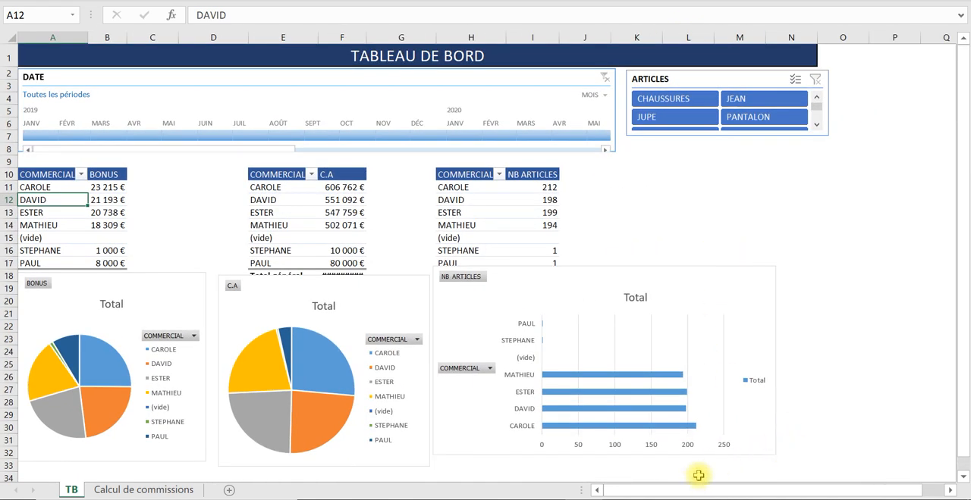
- Test the refreshed dashboard by filtering the DATE timeline to January 2019, April 2019 and finally January 2020
{"action": "left_click", "coordinate": [721, 182]}
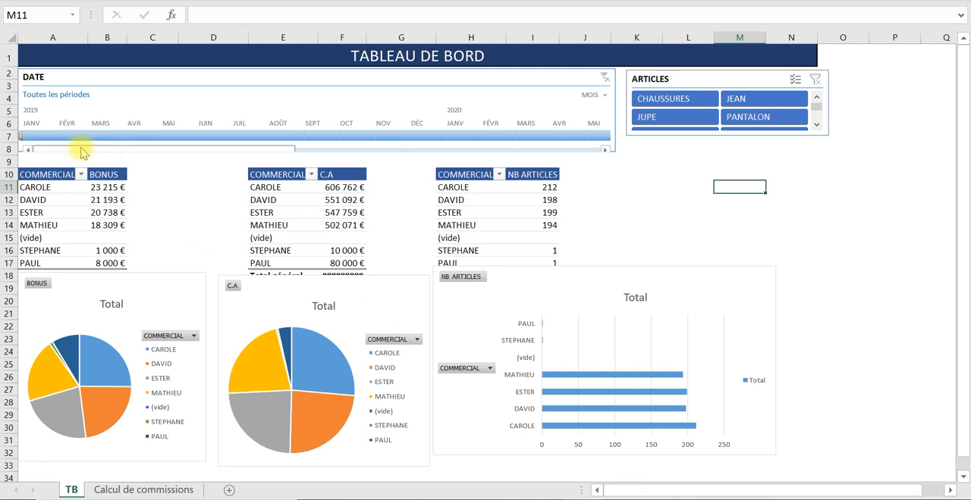
{"action": "left_click", "coordinate": [38, 137]}
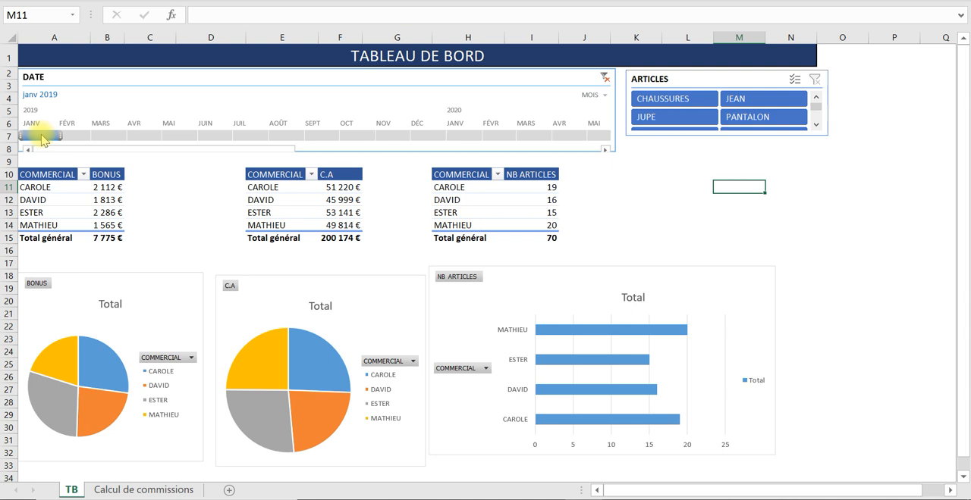
{"action": "left_click_drag", "start_coordinate": [42, 138], "coordinate": [143, 136]}
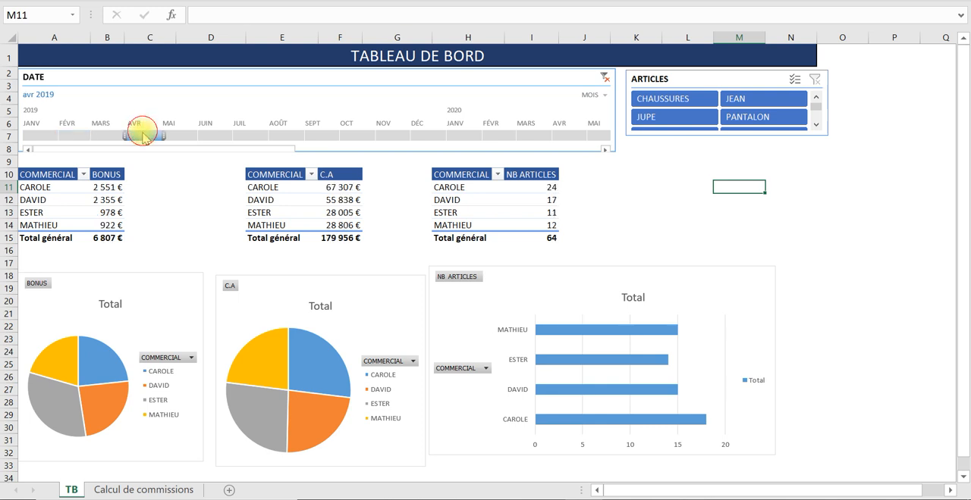
{"action": "left_click", "coordinate": [464, 136]}
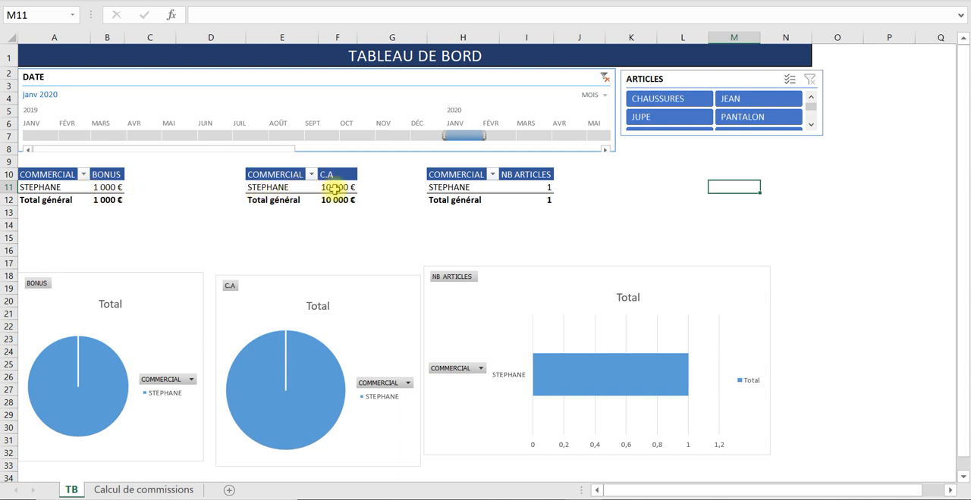
{"action": "mouse_move", "coordinate": [325, 191]}
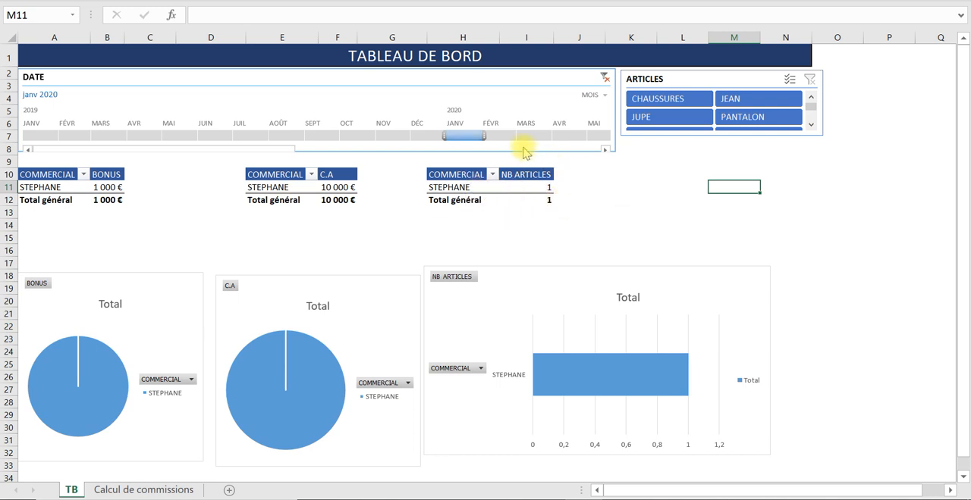
- Check the dashboard for the following months by filtering the DATE timeline to February, March and April 2020 in turn
{"action": "left_click", "coordinate": [504, 133]}
{"action": "left_click", "coordinate": [536, 135]}
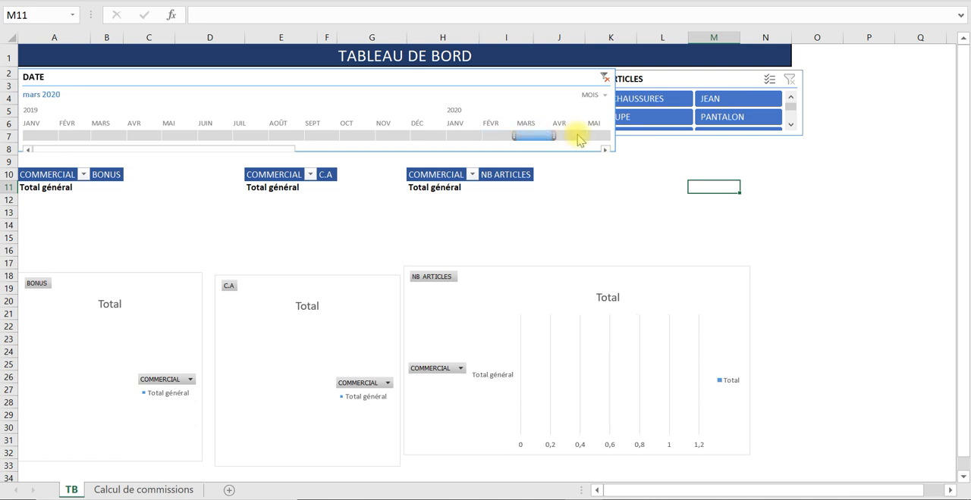
{"action": "left_click", "coordinate": [574, 135]}
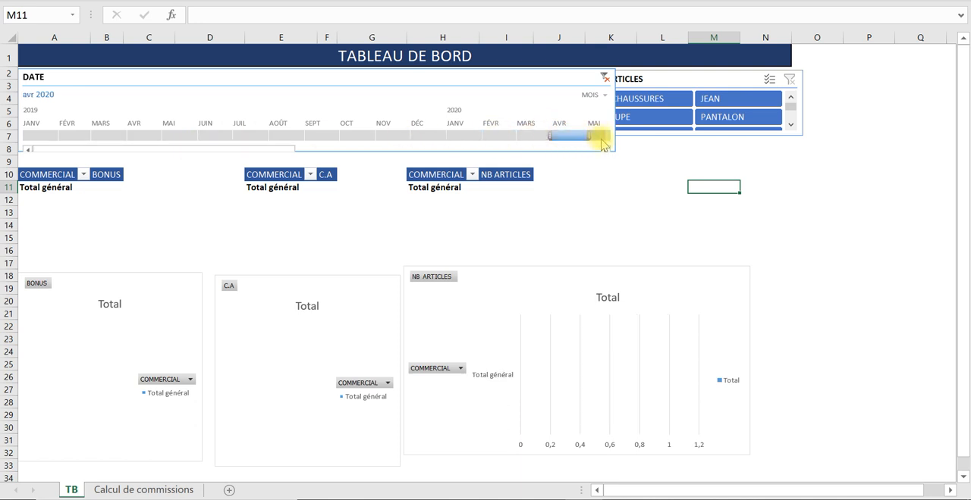
- Filter the DATE timeline to March 2021 and select the salesperson's BONUS amount to check the newly added sale
{"action": "left_click", "coordinate": [606, 149]}
{"action": "left_click", "coordinate": [606, 149]}
{"action": "left_click", "coordinate": [605, 150]}
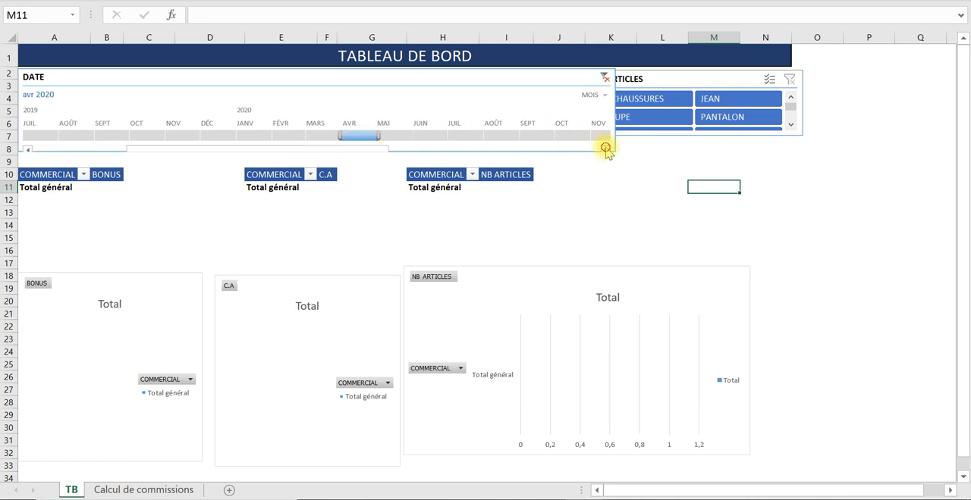
{"action": "left_click", "coordinate": [606, 149]}
{"action": "left_click", "coordinate": [606, 149]}
{"action": "left_click", "coordinate": [606, 149]}
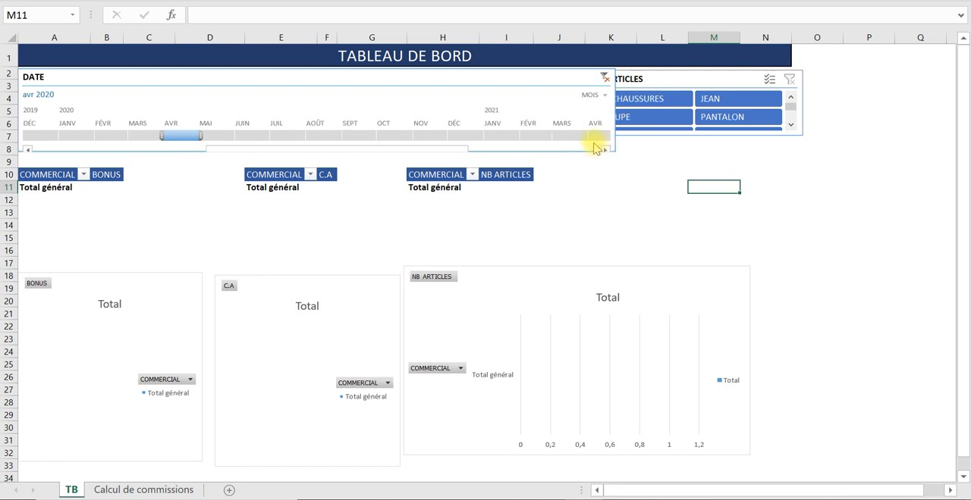
{"action": "left_click", "coordinate": [568, 135]}
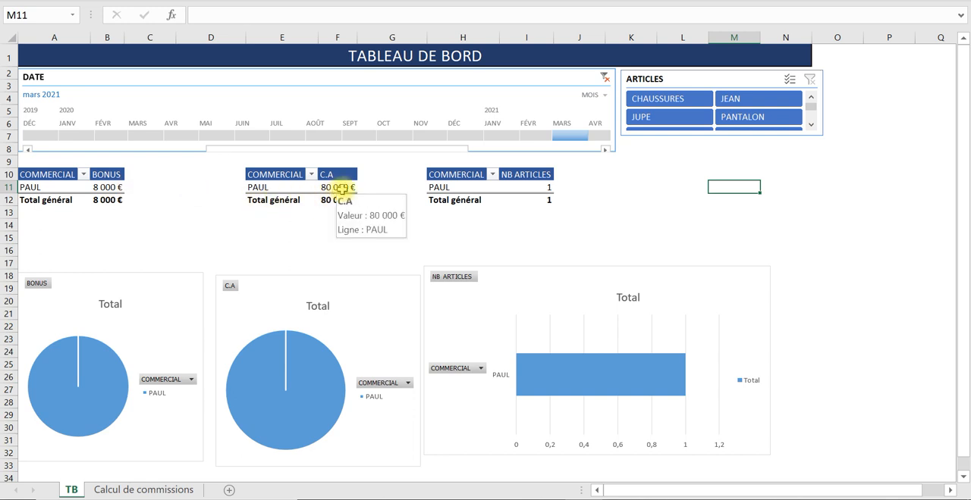
{"action": "left_click", "coordinate": [99, 188]}
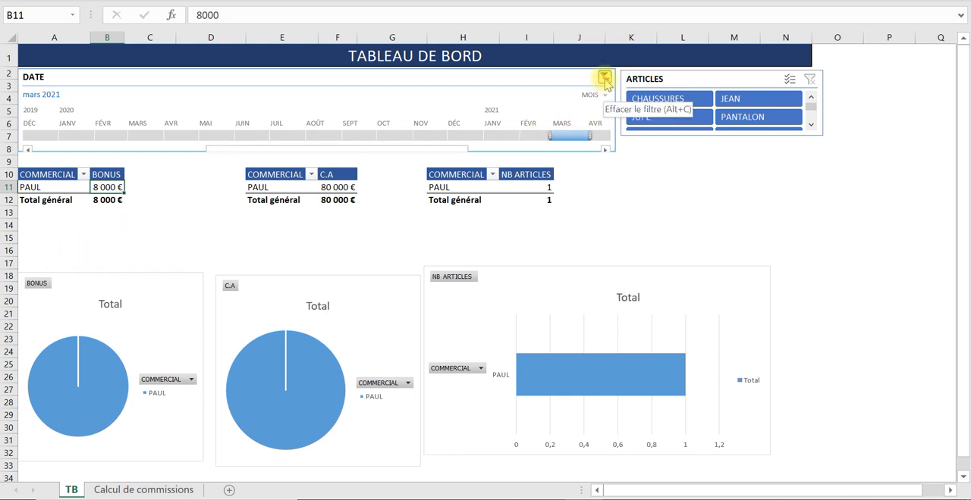
- Extend the DATE timeline range to December 2020 through March 2021, and clear its filter to show all periods
{"action": "left_click_drag", "start_coordinate": [551, 135], "coordinate": [455, 135]}
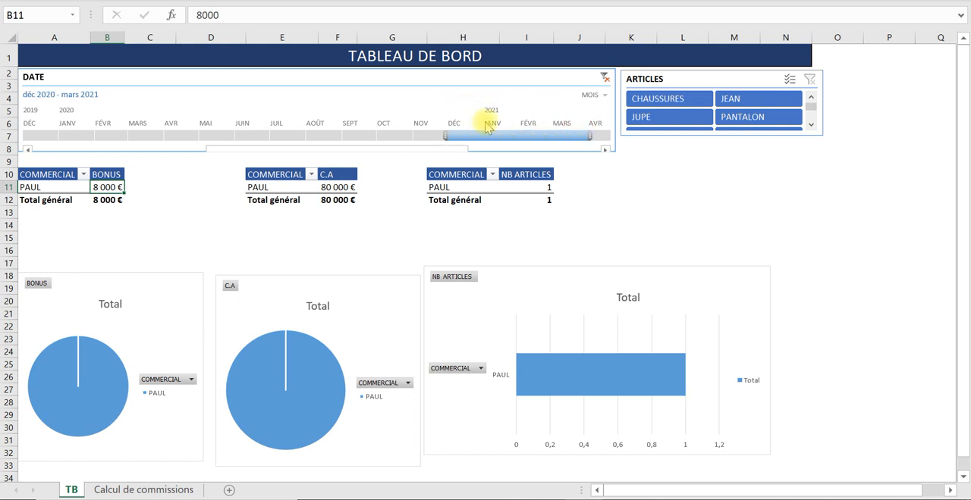
{"action": "left_click", "coordinate": [605, 77]}
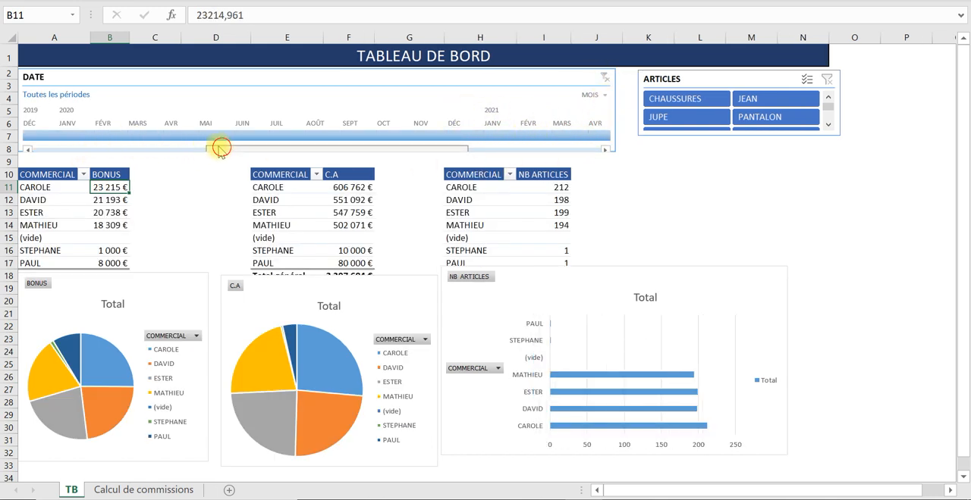
- Filter the DATE timeline to January 2019 and select an empty cell below the ARTICLES slicer
{"action": "left_click_drag", "start_coordinate": [219, 149], "coordinate": [108, 149]}
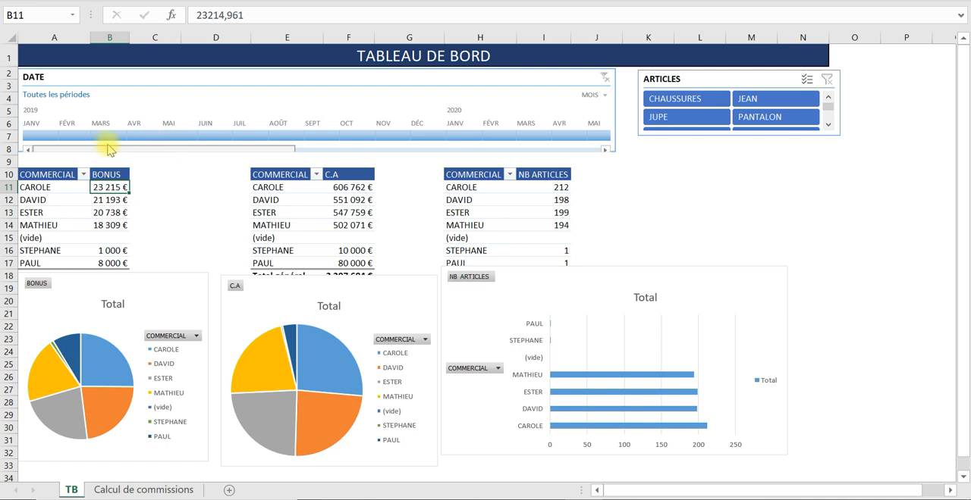
{"action": "left_click", "coordinate": [36, 130]}
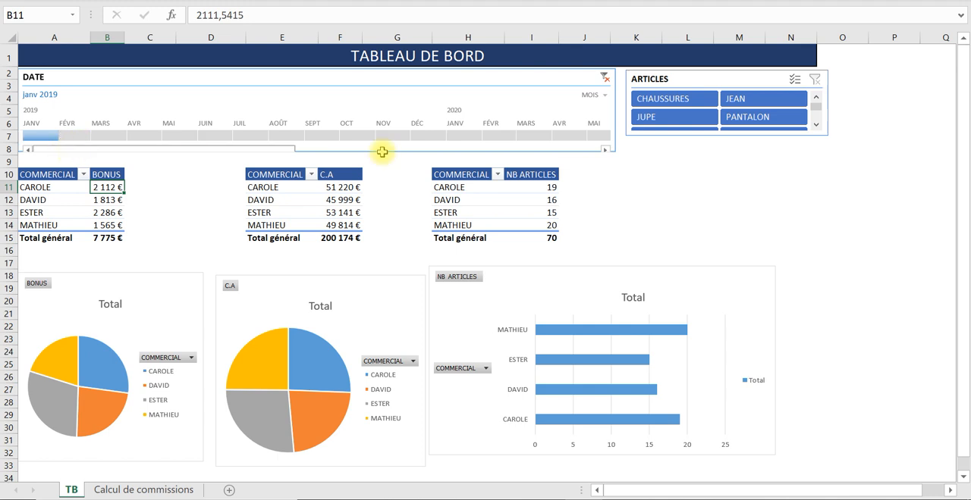
{"action": "left_click", "coordinate": [677, 162]}
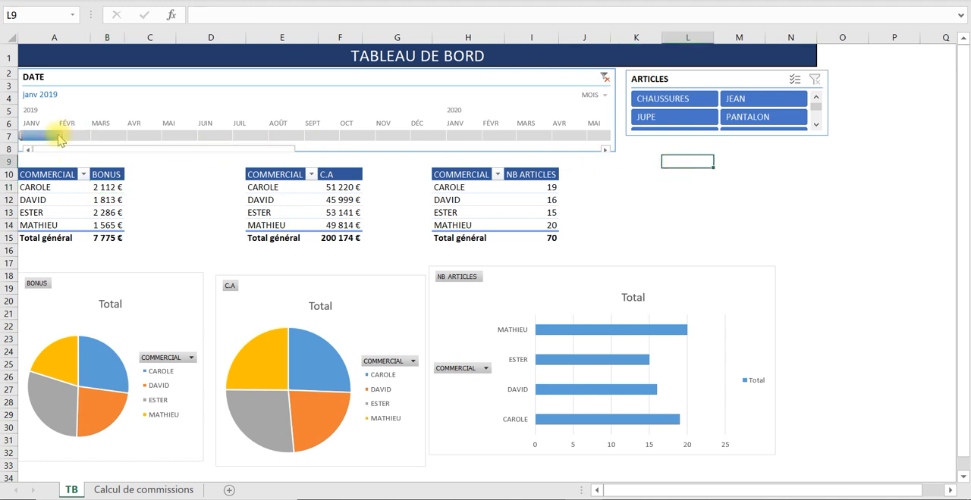